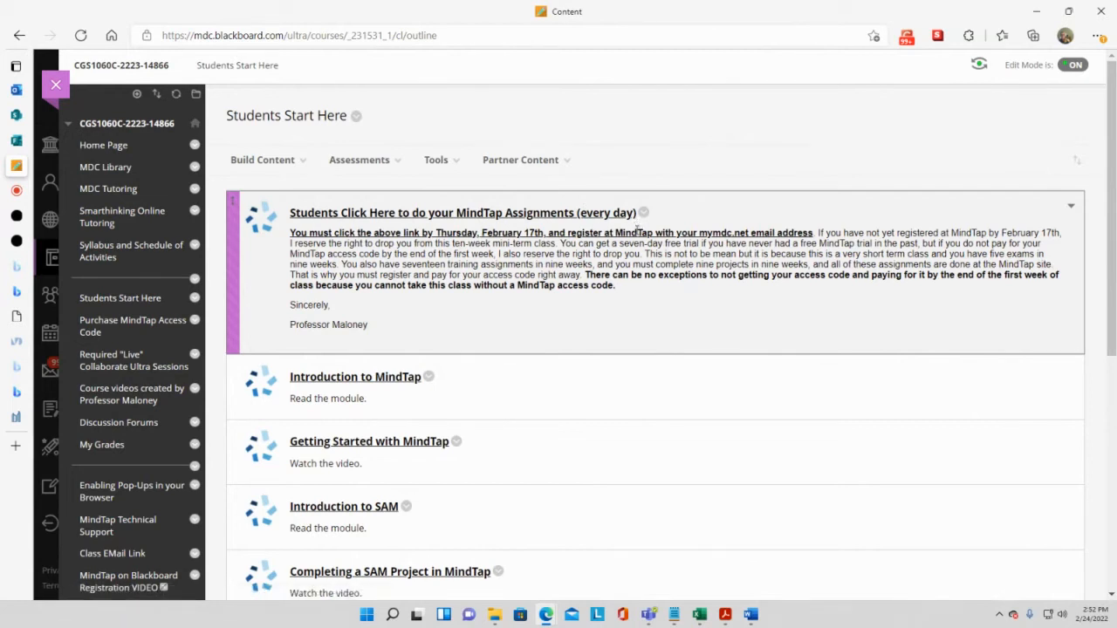
# Step: Open the daily MindTap assignments from the course page and expand the Technology for Success: Computer Concepts folder
pyautogui.click(401, 219)
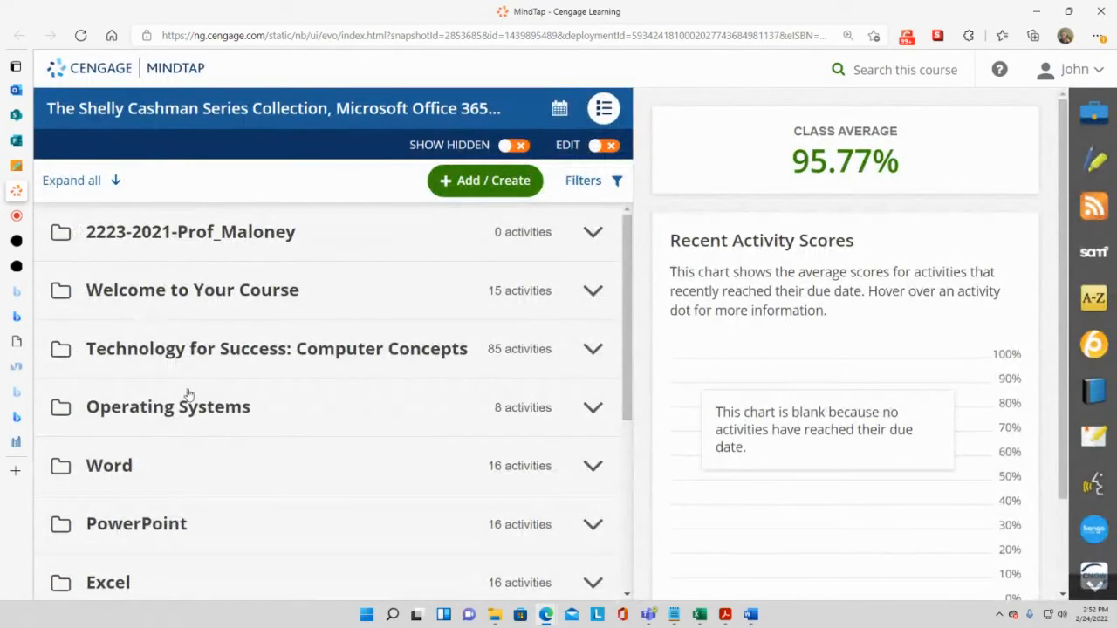
pyautogui.scroll(-1, 188, 393)
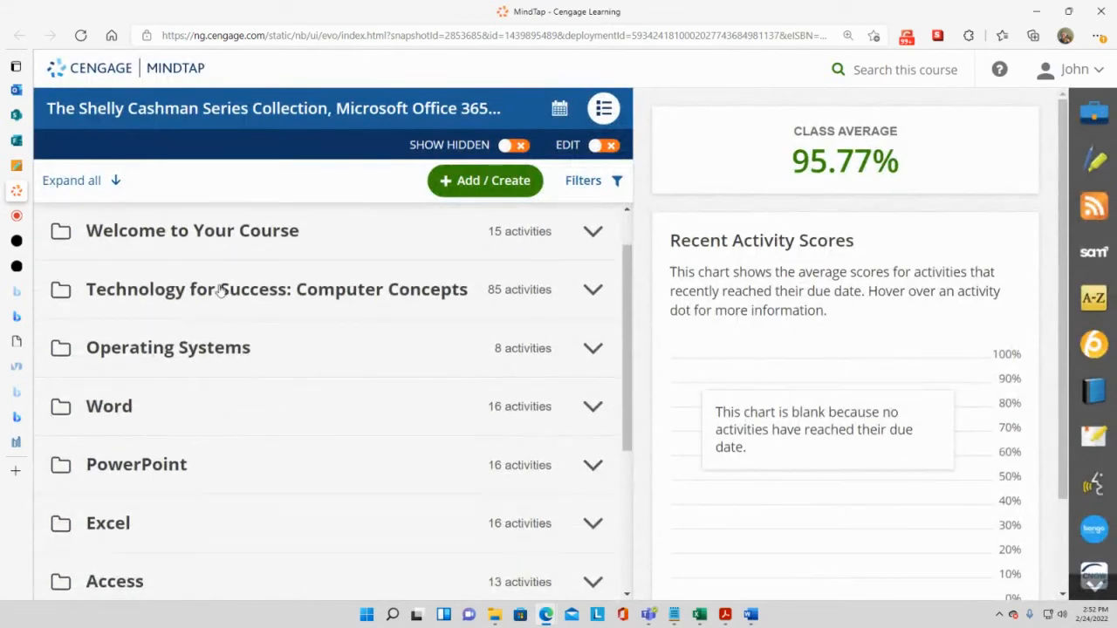
pyautogui.click(220, 291)
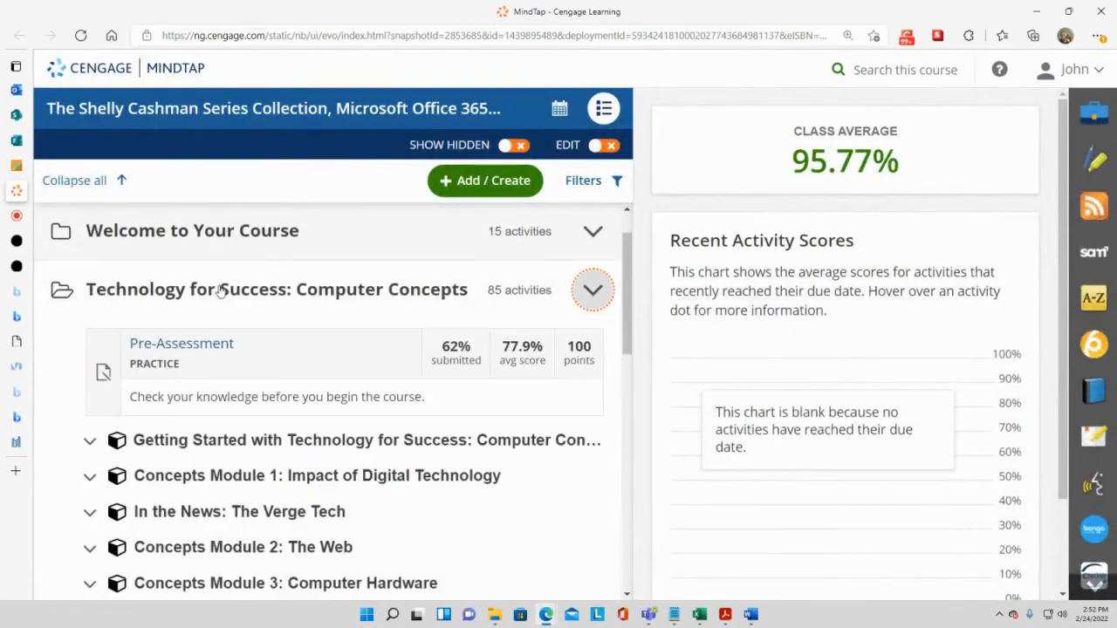
# Step: Expand Concepts Module 5: Software and Apps and review its activities down to the Module 5 Computer Concepts Quiz
pyautogui.scroll(-1, 219, 474)
pyautogui.scroll(-1, 234, 460)
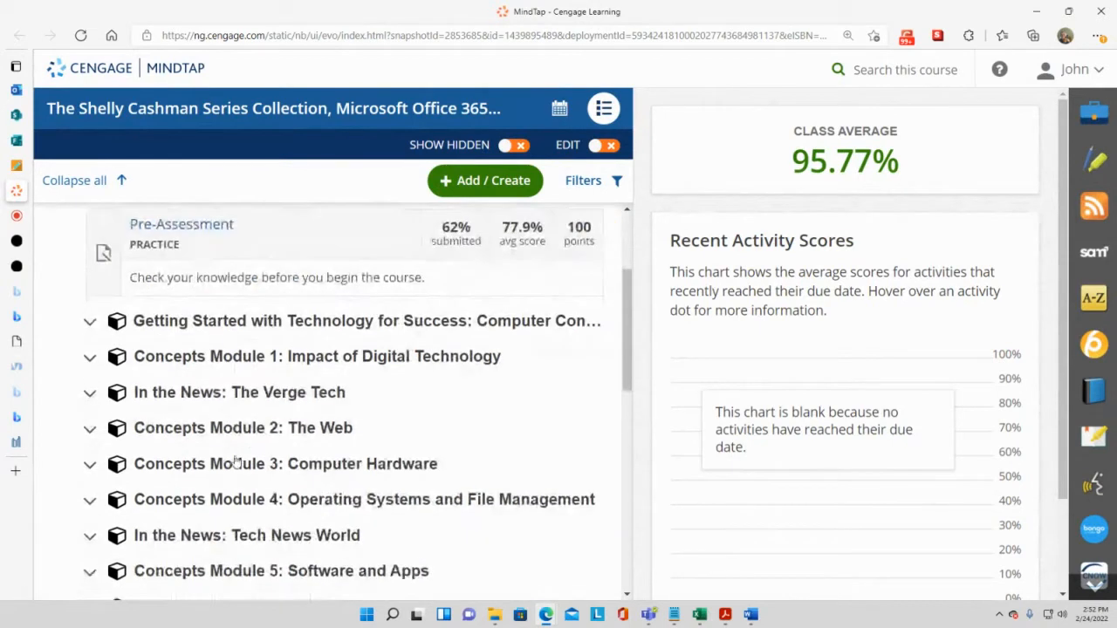
pyautogui.scroll(-1, 254, 510)
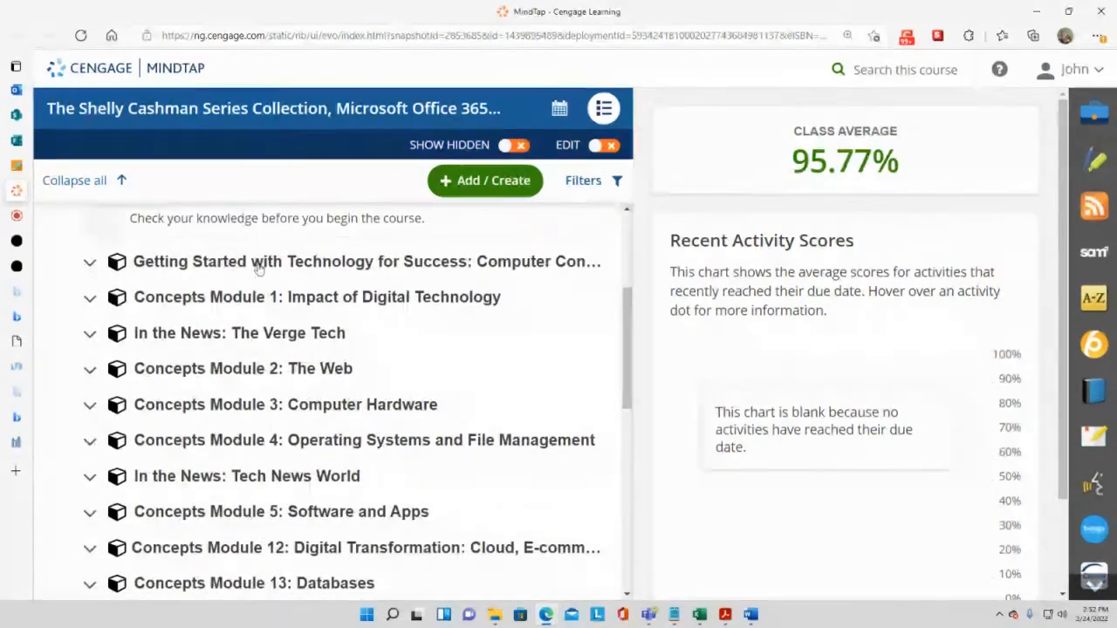
pyautogui.click(273, 519)
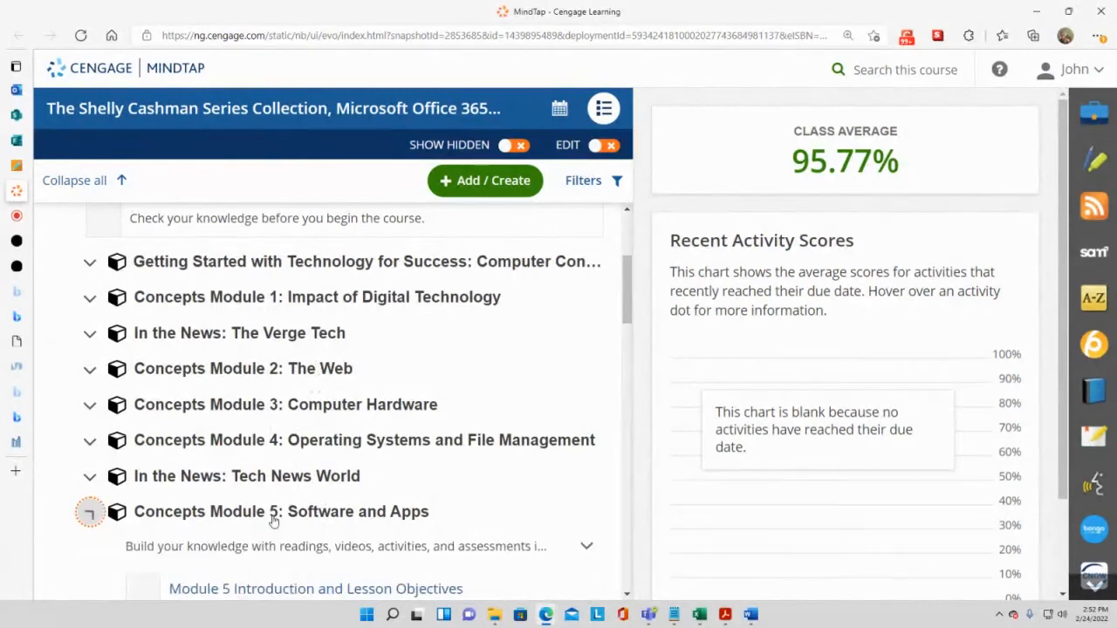
pyautogui.scroll(-4, 277, 515)
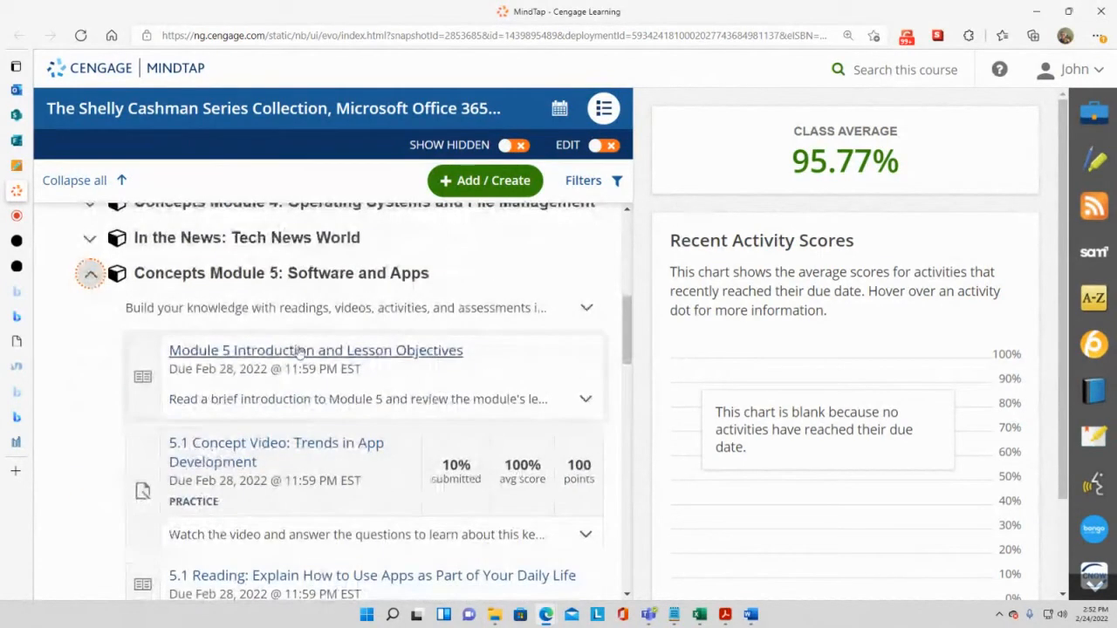
pyautogui.scroll(-1, 292, 449)
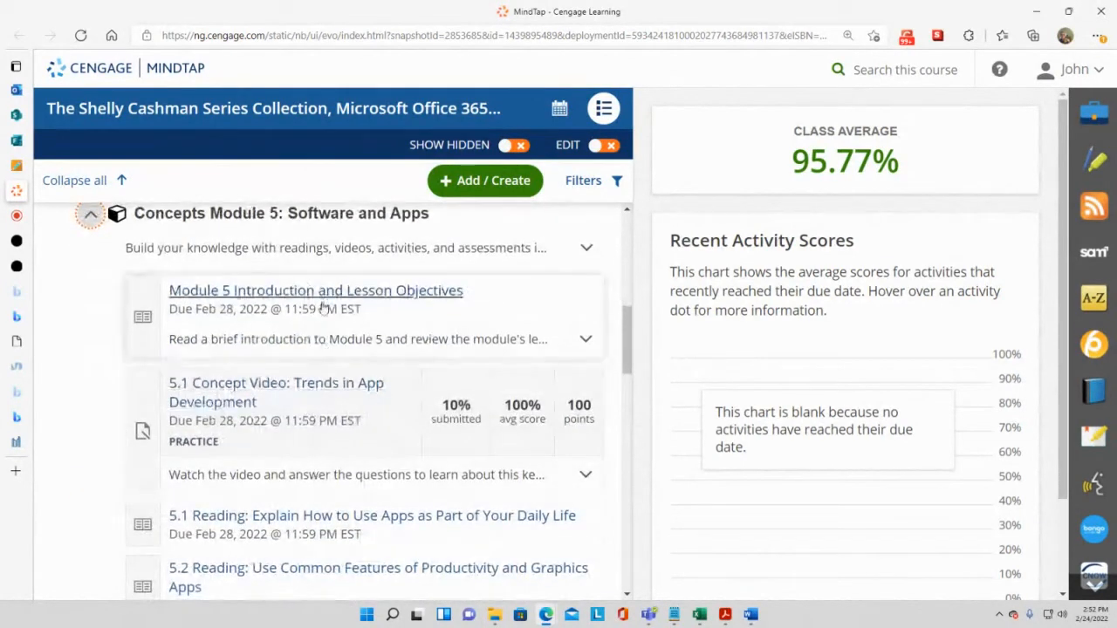
pyautogui.scroll(-2, 330, 420)
pyautogui.scroll(-5, 330, 419)
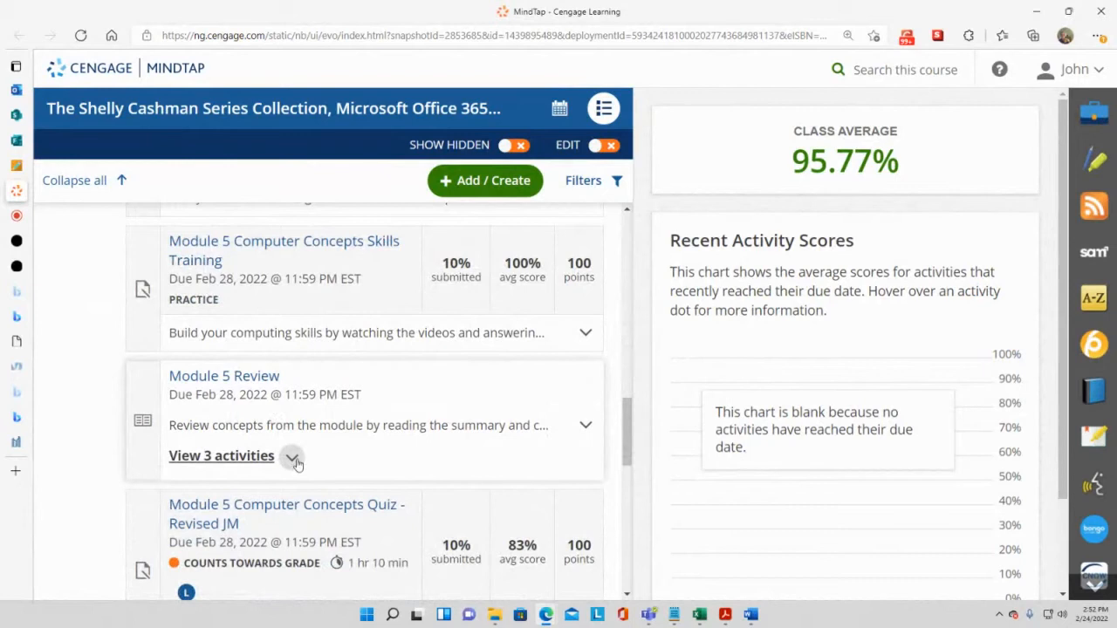
pyautogui.scroll(-1, 295, 454)
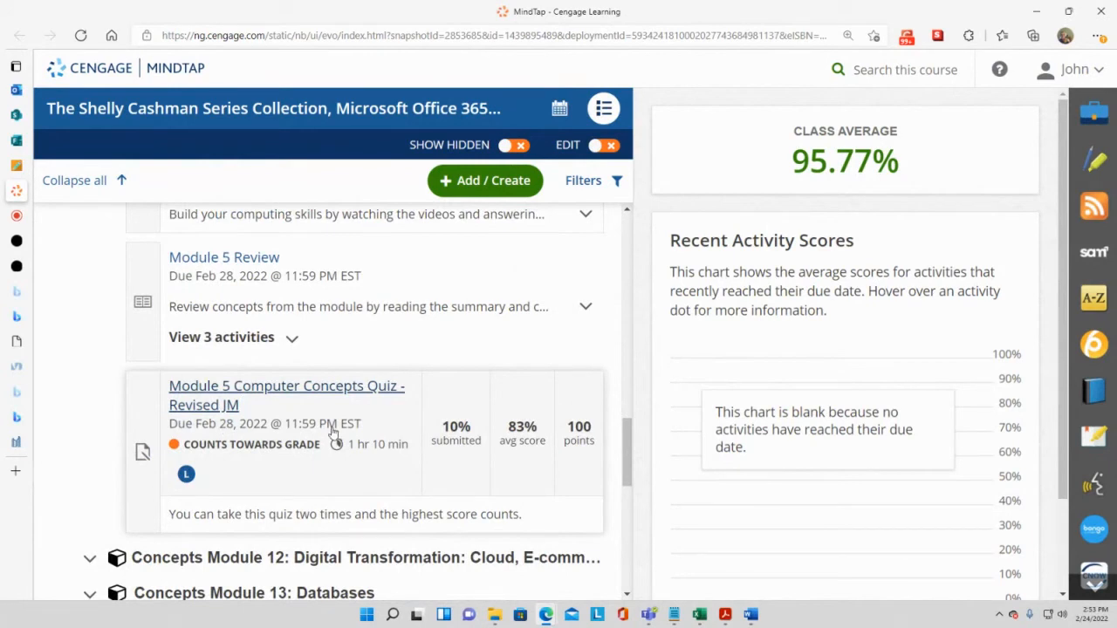
pyautogui.moveTo(473, 442)
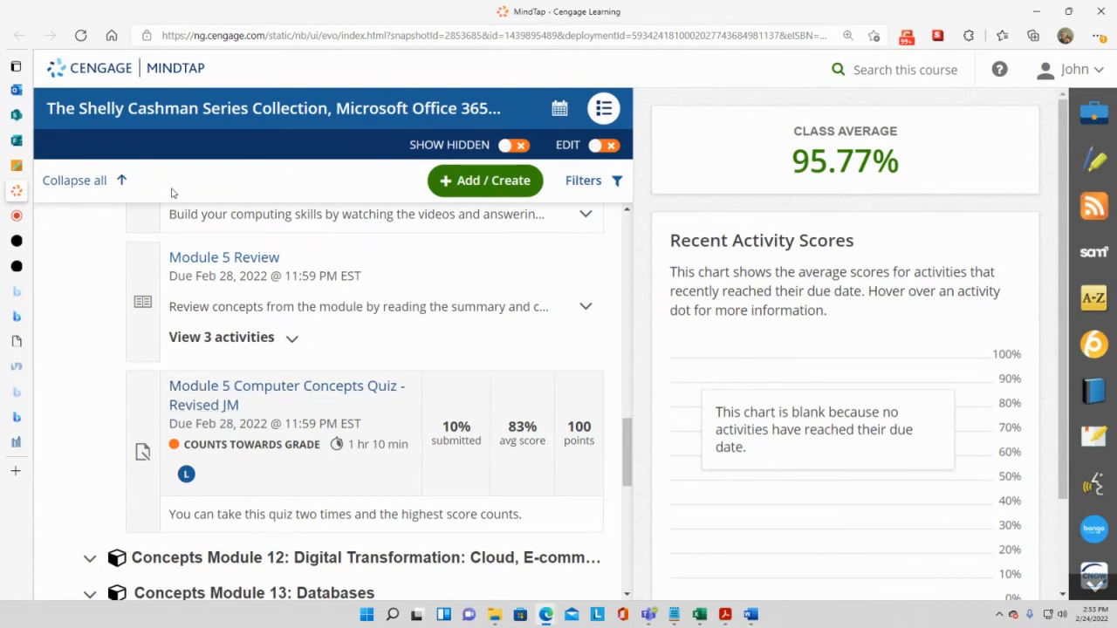
# Step: Collapse all folders, expand Operating Systems and review the Windows10Training and Windows 10 Exam entries
pyautogui.click(98, 182)
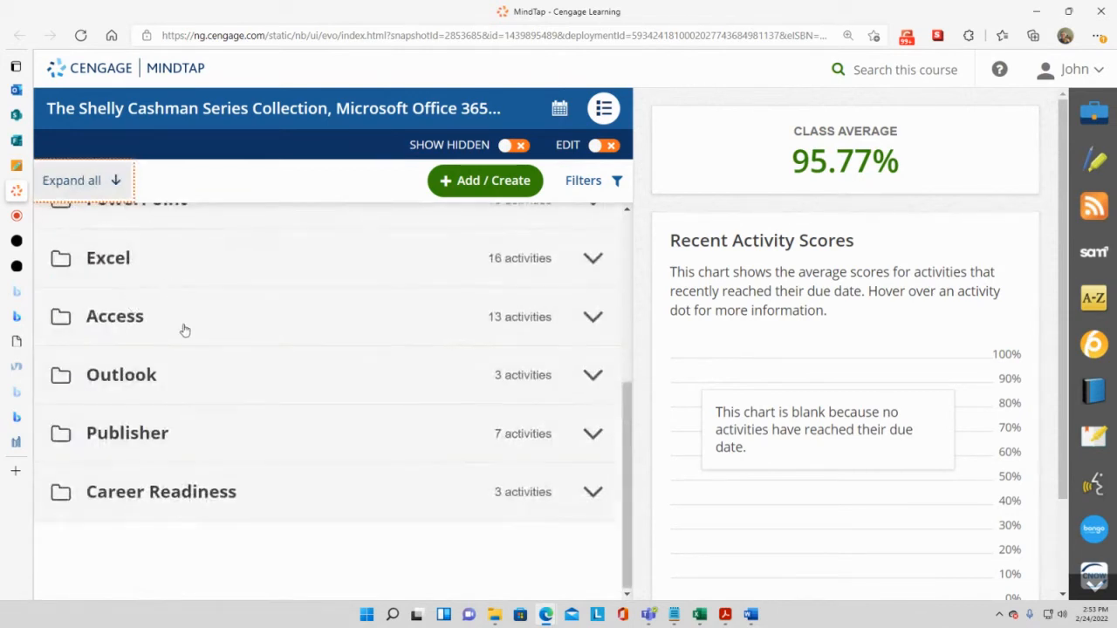
pyautogui.scroll(3, 183, 329)
pyautogui.click(157, 321)
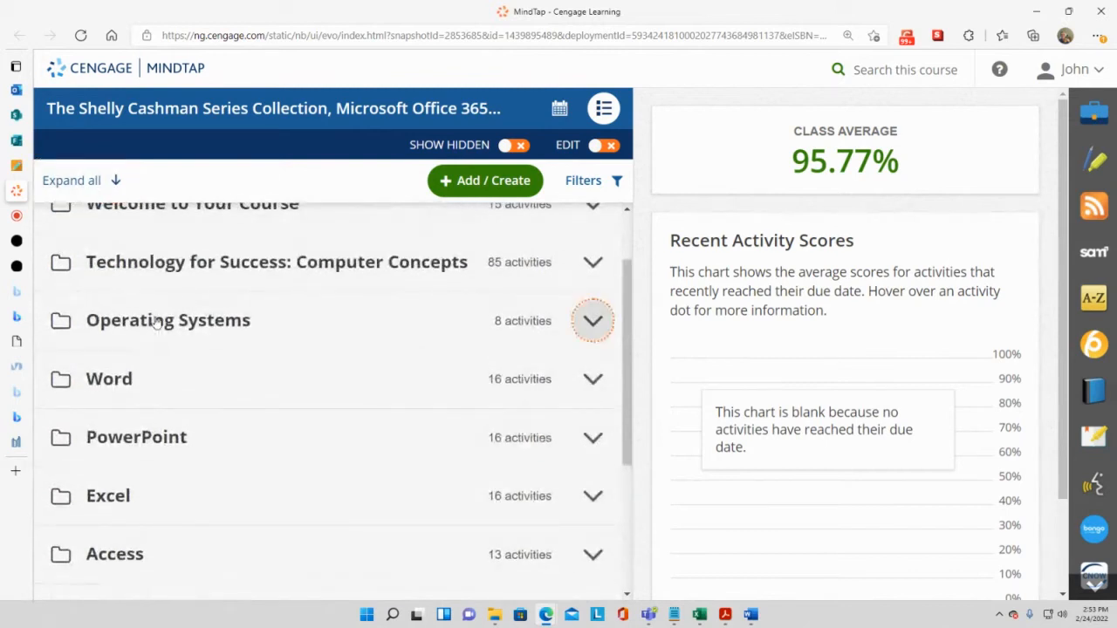
pyautogui.scroll(-1, 212, 361)
pyautogui.scroll(-1, 231, 498)
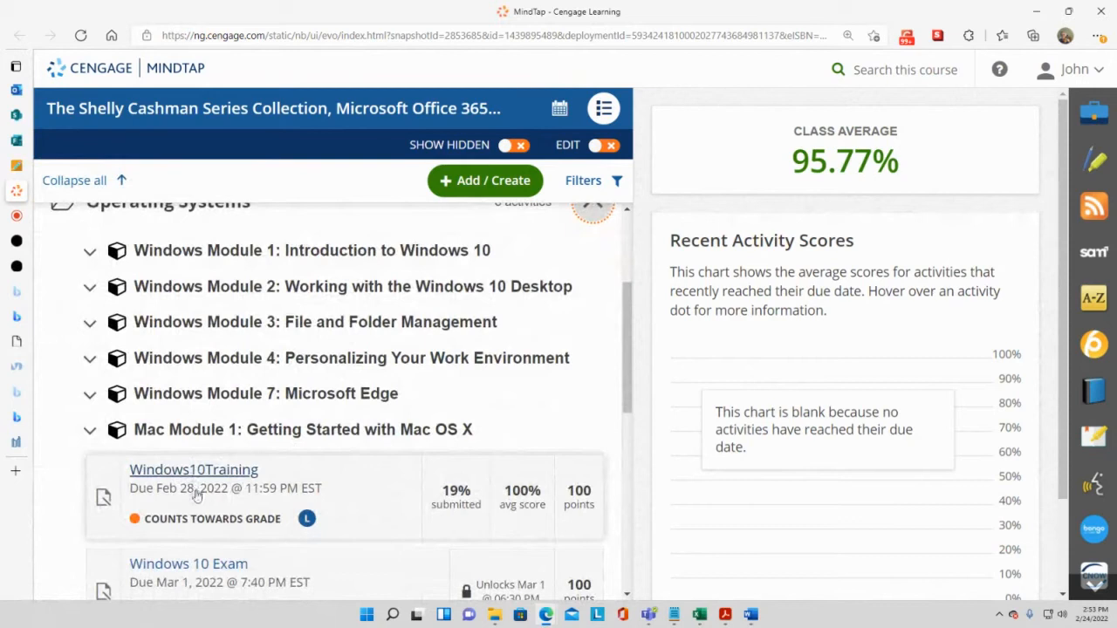
pyautogui.scroll(-1, 192, 497)
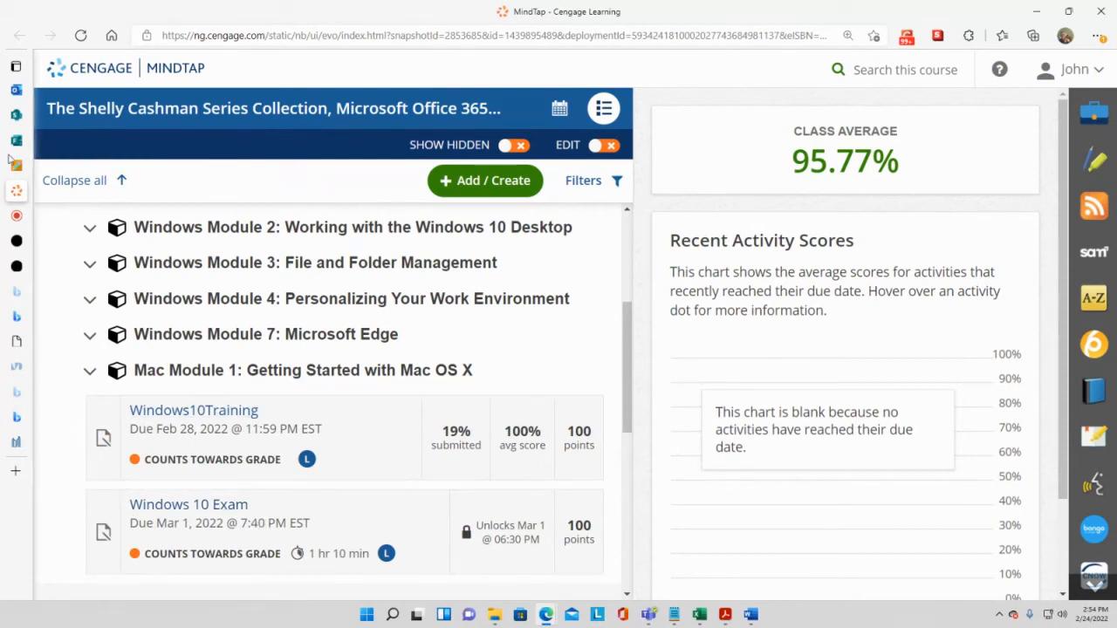
# Step: Collapse all folders, expand the Word folder and check the Word Final Exam entry's details
pyautogui.click(70, 178)
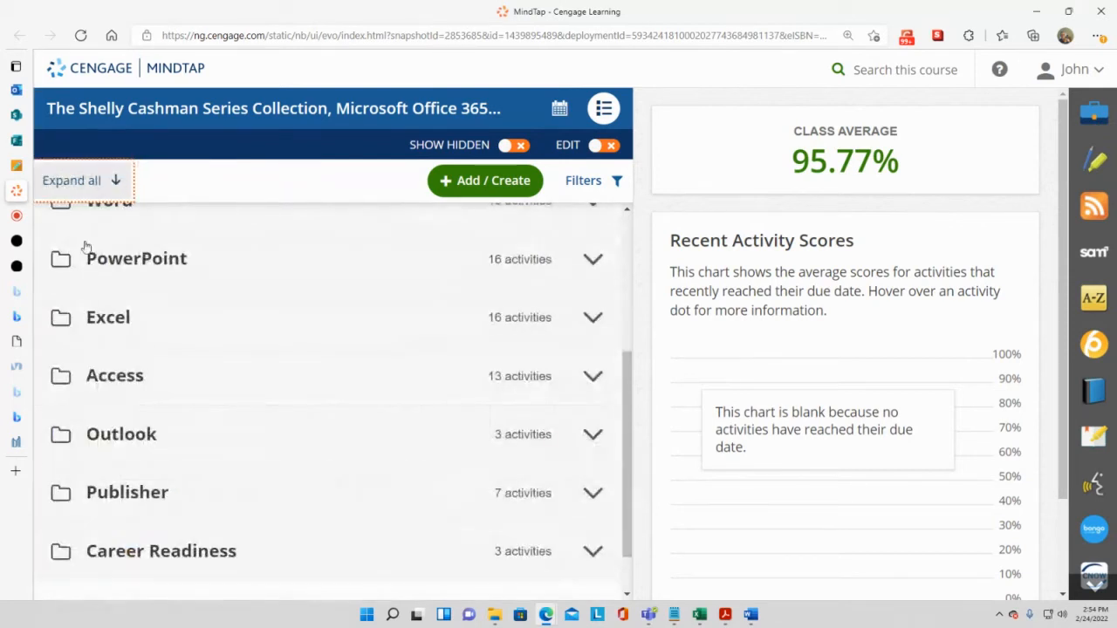
pyautogui.scroll(2, 124, 245)
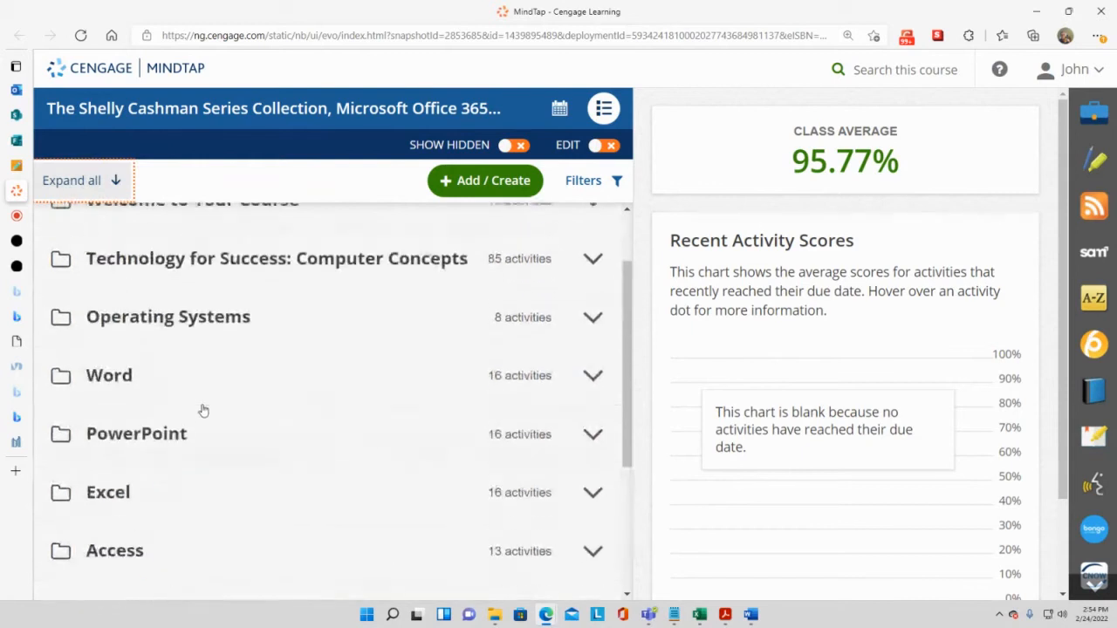
pyautogui.click(111, 382)
pyautogui.scroll(-1, 249, 454)
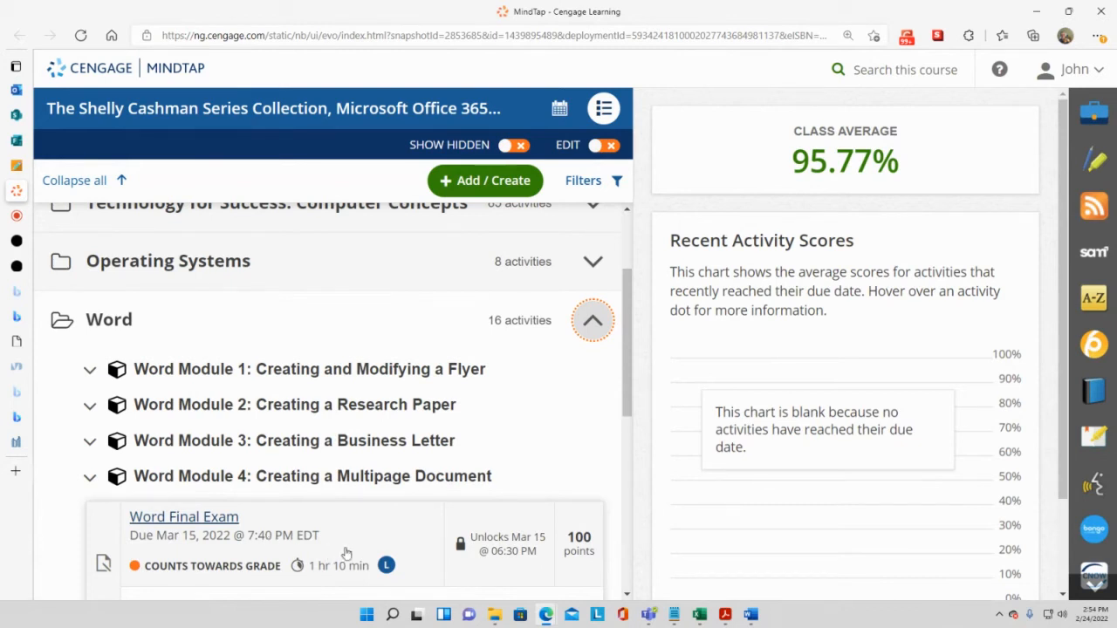
pyautogui.moveTo(387, 565)
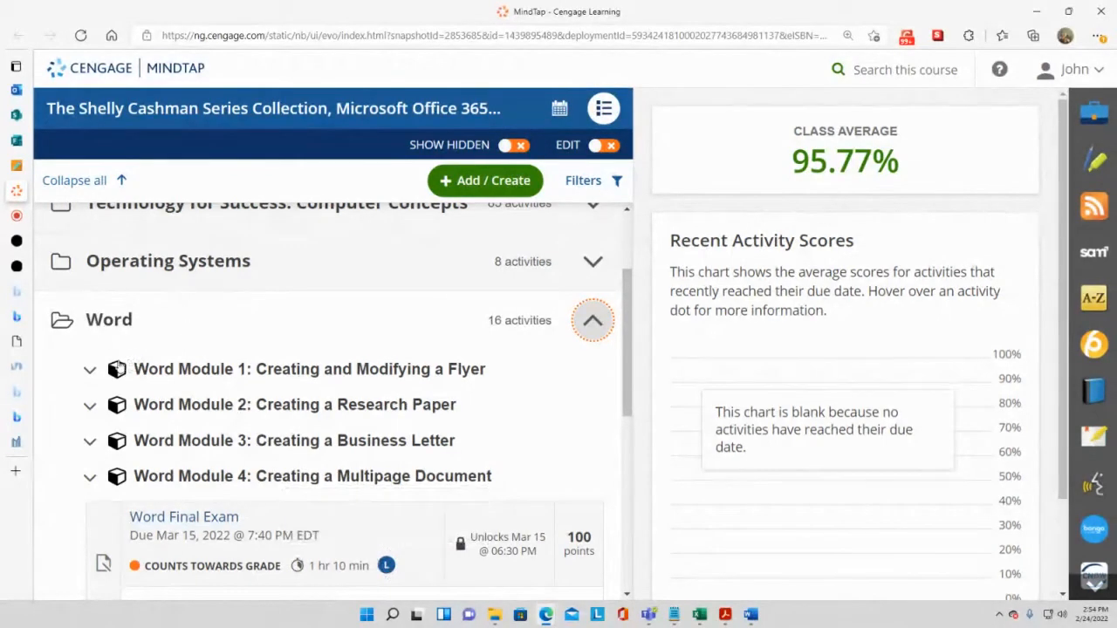
# Step: Expand Word Module 1: Creating and Modifying a Flyer and launch its SAM Training activity
pyautogui.click(242, 372)
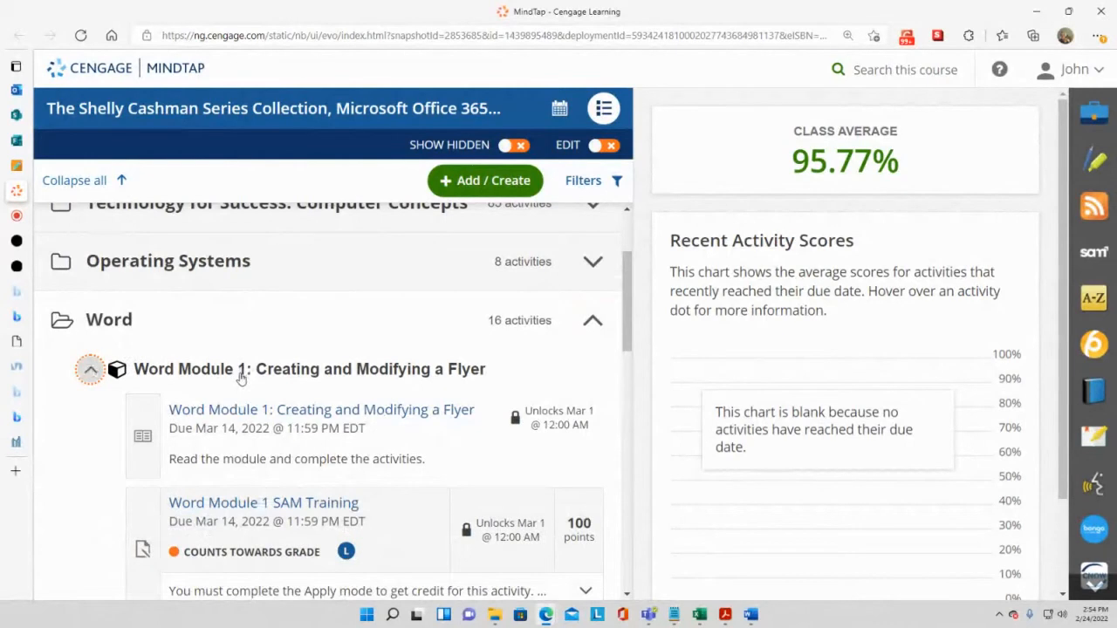
pyautogui.scroll(-1, 242, 377)
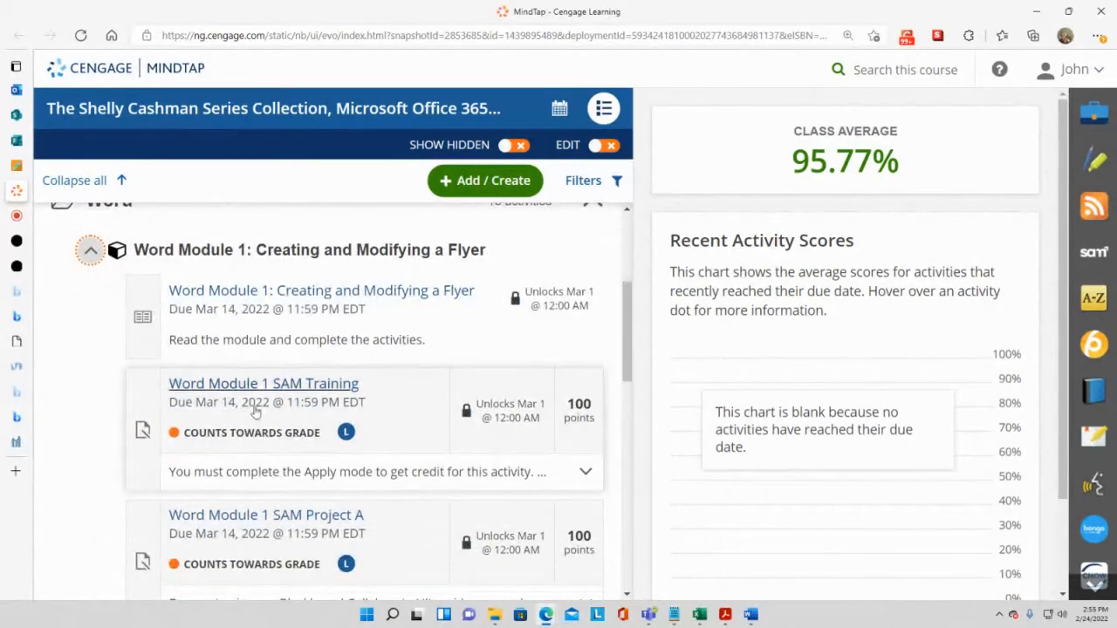
pyautogui.click(276, 393)
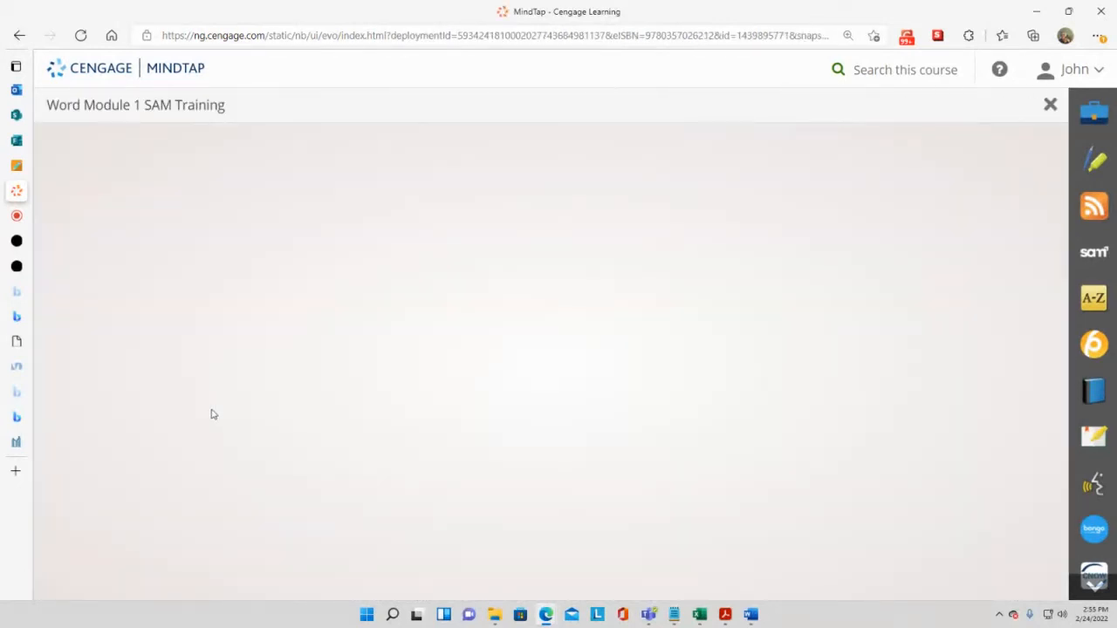
pyautogui.click(825, 366)
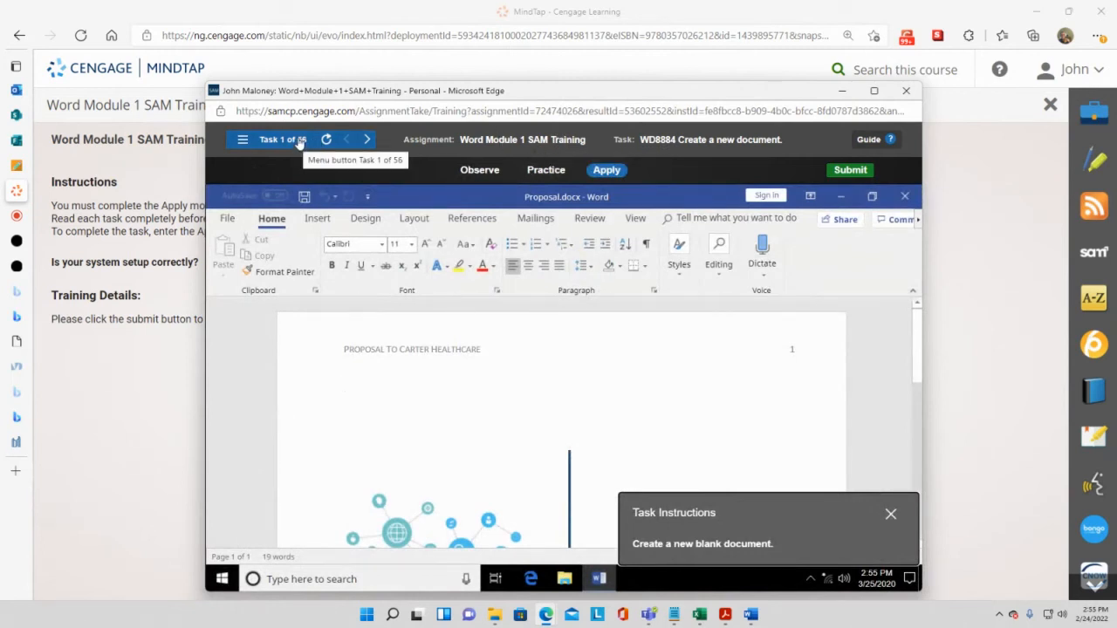
# Step: Review the full task list of the Word Module 1 SAM Training from start to end, then close the list
pyautogui.click(243, 144)
pyautogui.scroll(-3, 359, 297)
pyautogui.scroll(-8, 360, 297)
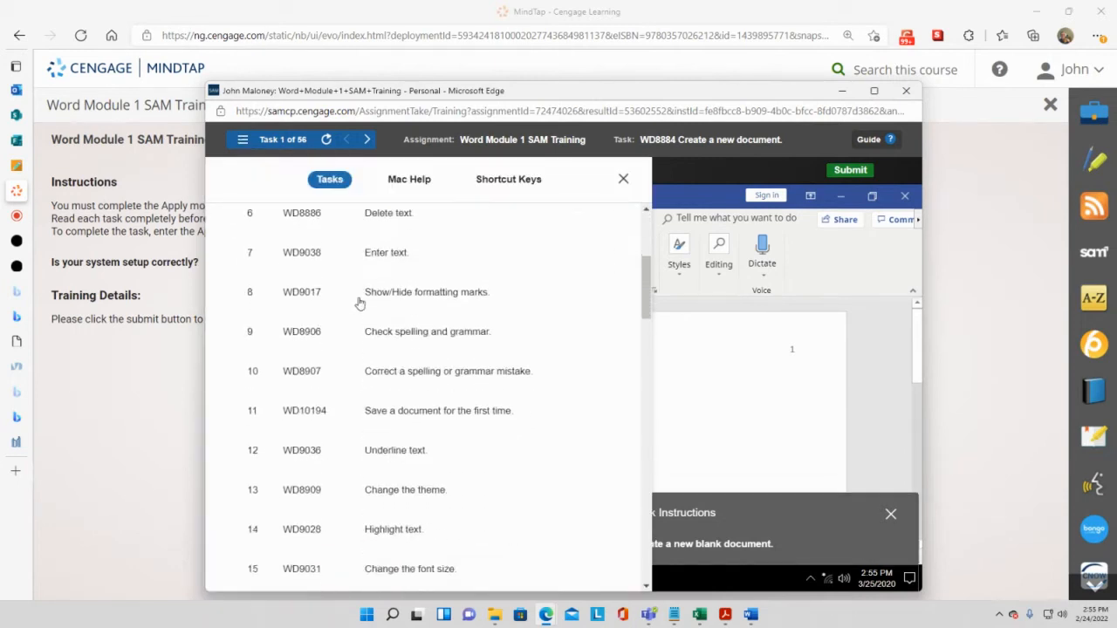
pyautogui.scroll(-6, 360, 302)
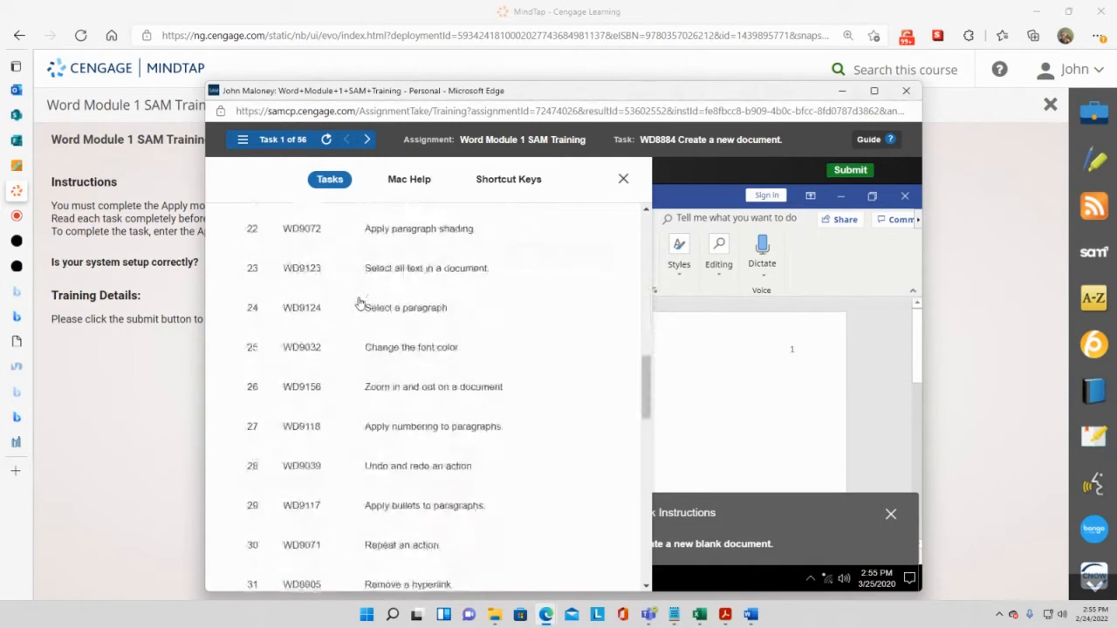
pyautogui.scroll(-5, 360, 303)
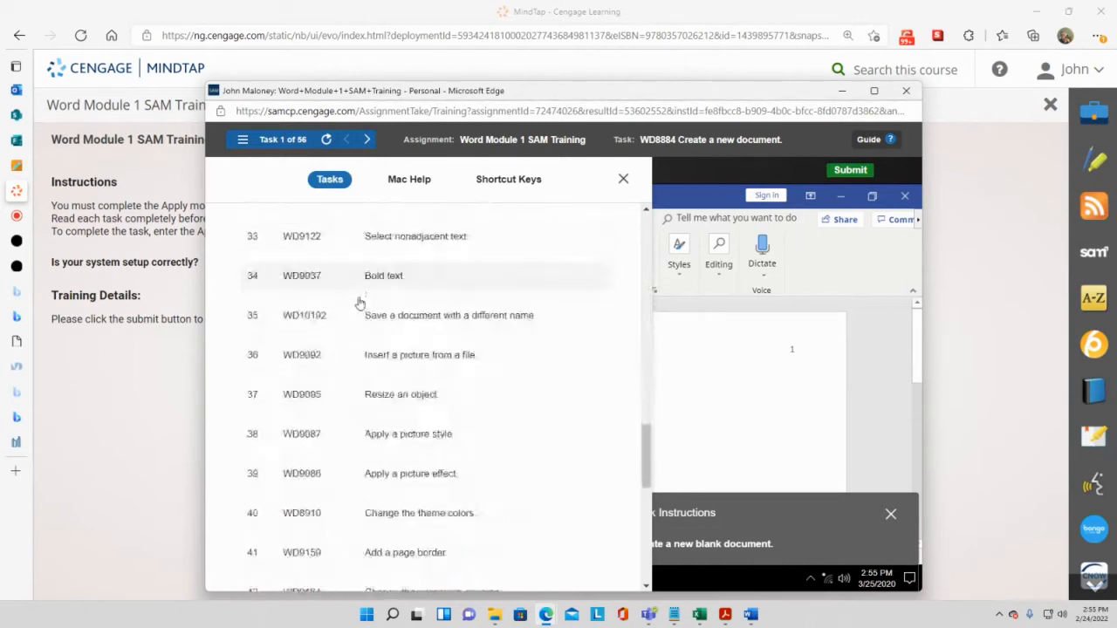
pyautogui.scroll(-1, 358, 305)
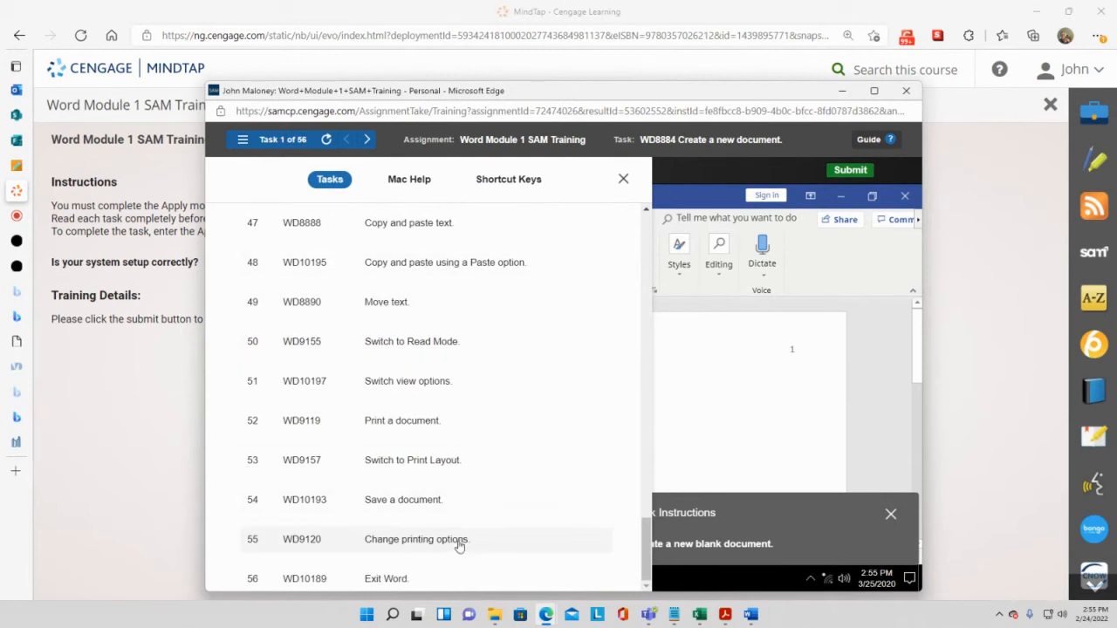
pyautogui.scroll(2, 460, 546)
pyautogui.scroll(3, 460, 546)
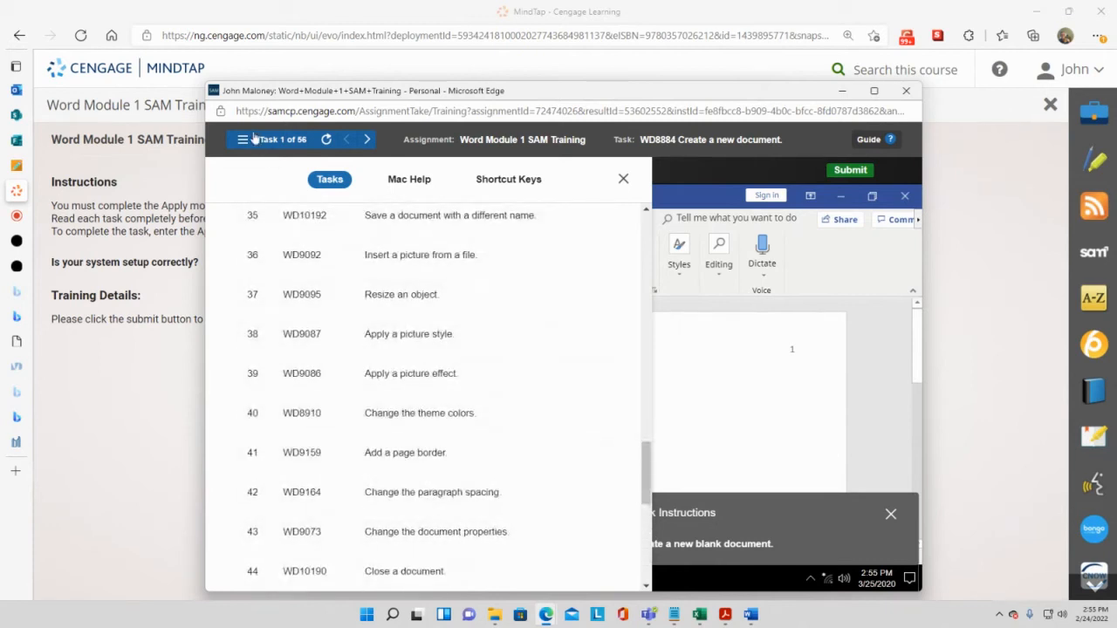
pyautogui.click(244, 141)
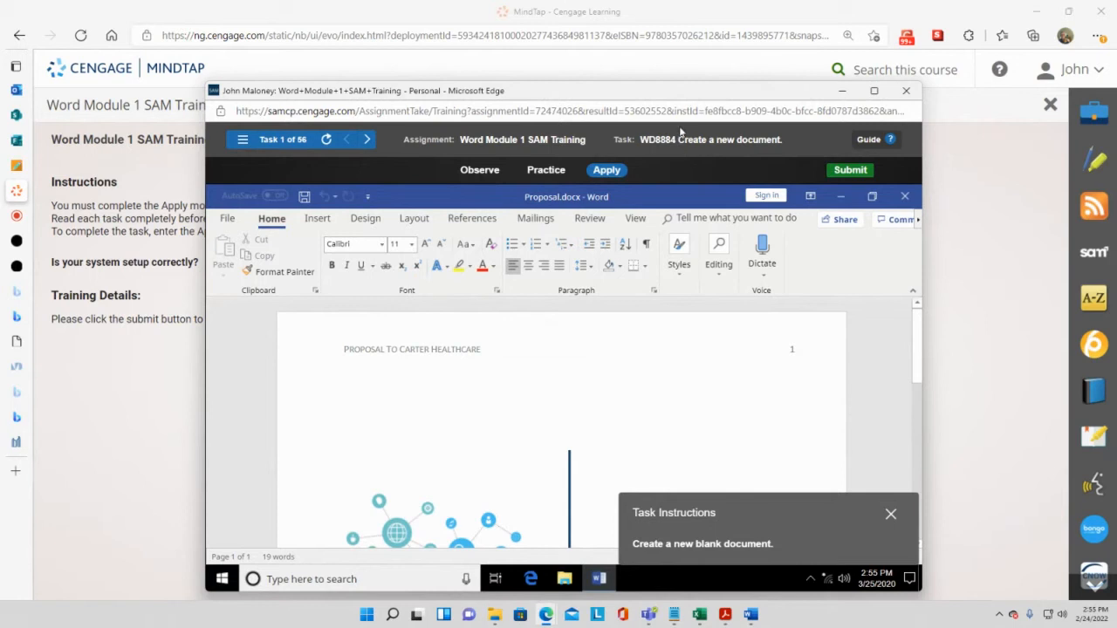
pyautogui.moveTo(676, 96); pyautogui.dragTo(637, 60)
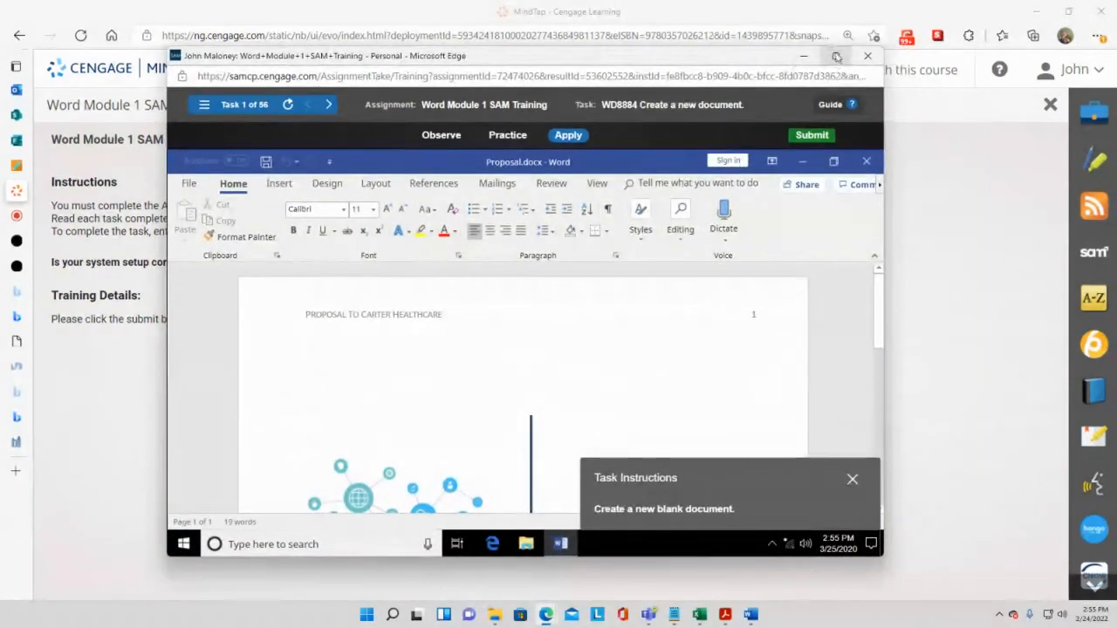
pyautogui.moveTo(732, 57); pyautogui.dragTo(760, 73)
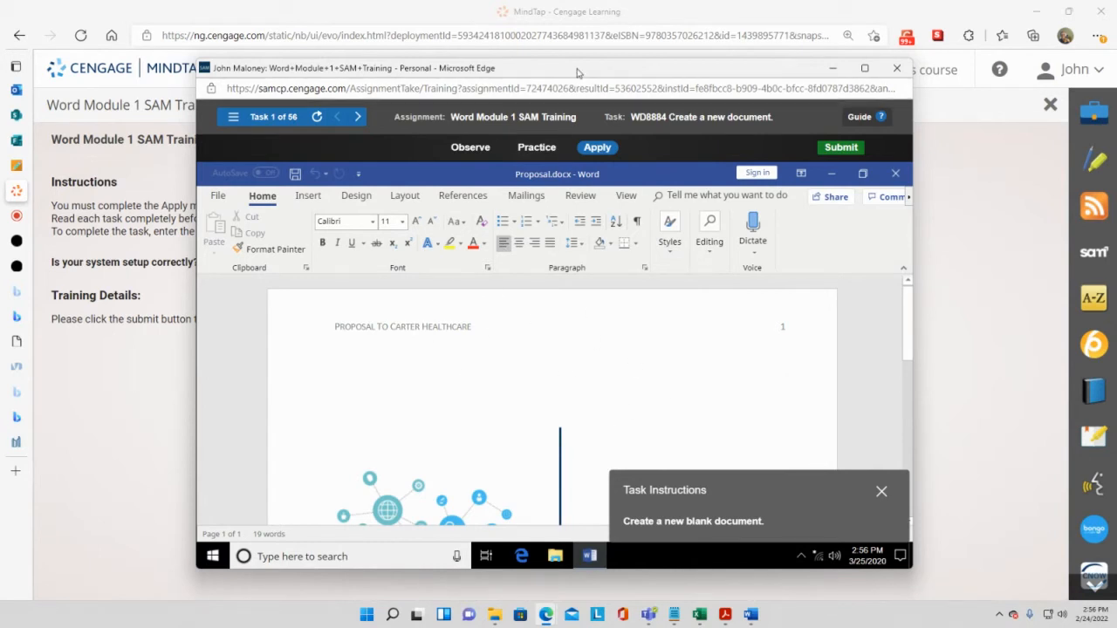
pyautogui.moveTo(578, 71); pyautogui.dragTo(569, 92)
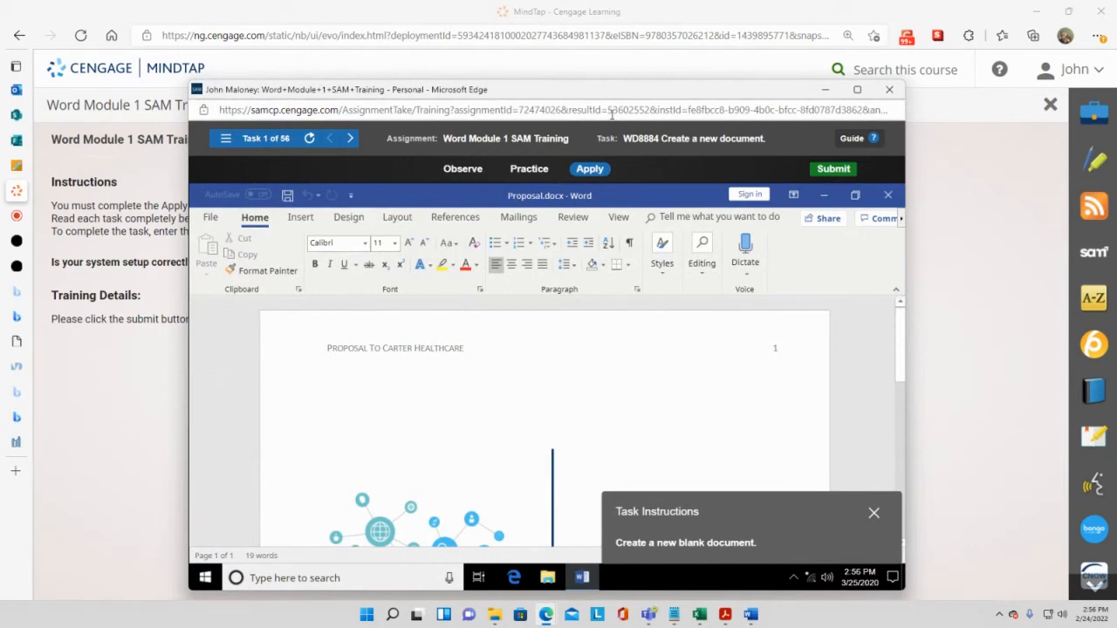
pyautogui.moveTo(613, 97); pyautogui.dragTo(599, 65)
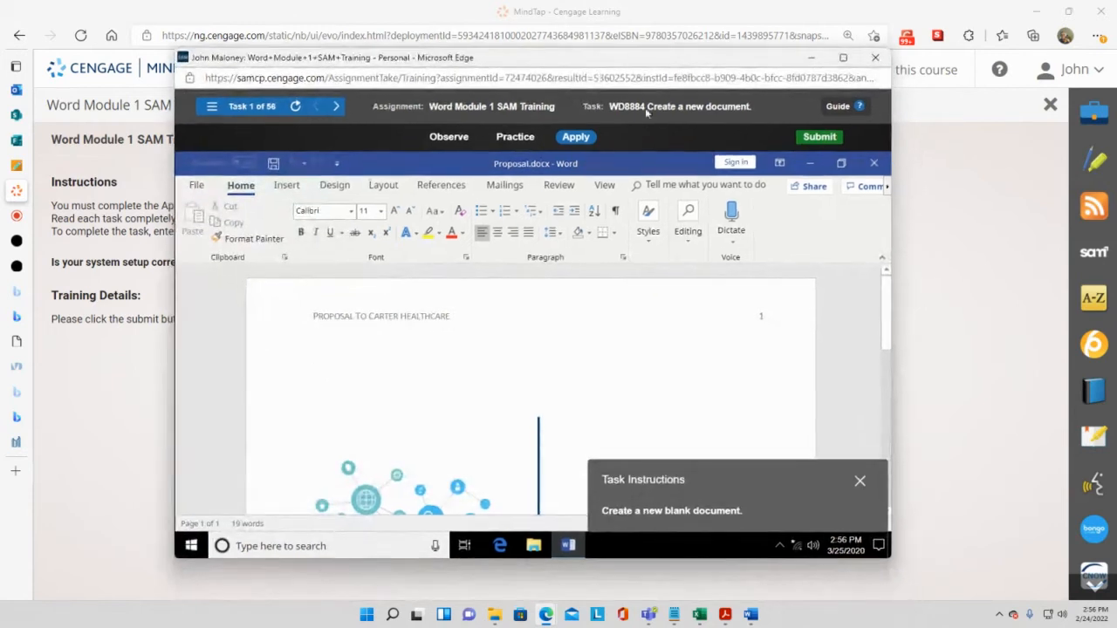
# Step: Maximize the SAM Training window and move the Task Instructions box over the left part of the simulated Word ribbon
pyautogui.click(843, 57)
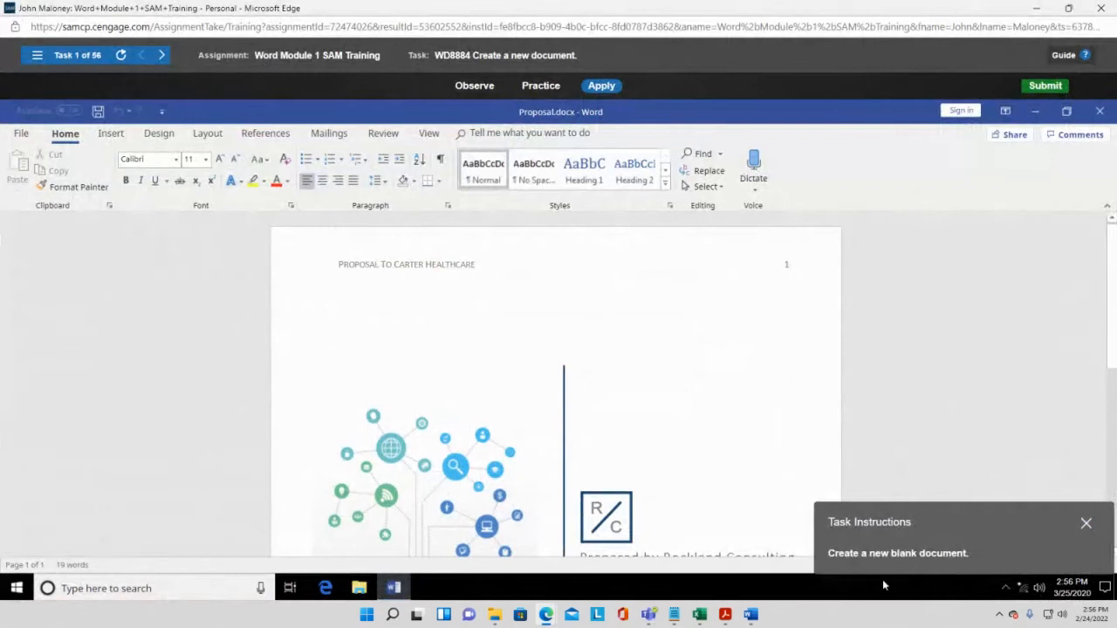
pyautogui.moveTo(971, 518); pyautogui.dragTo(186, 154)
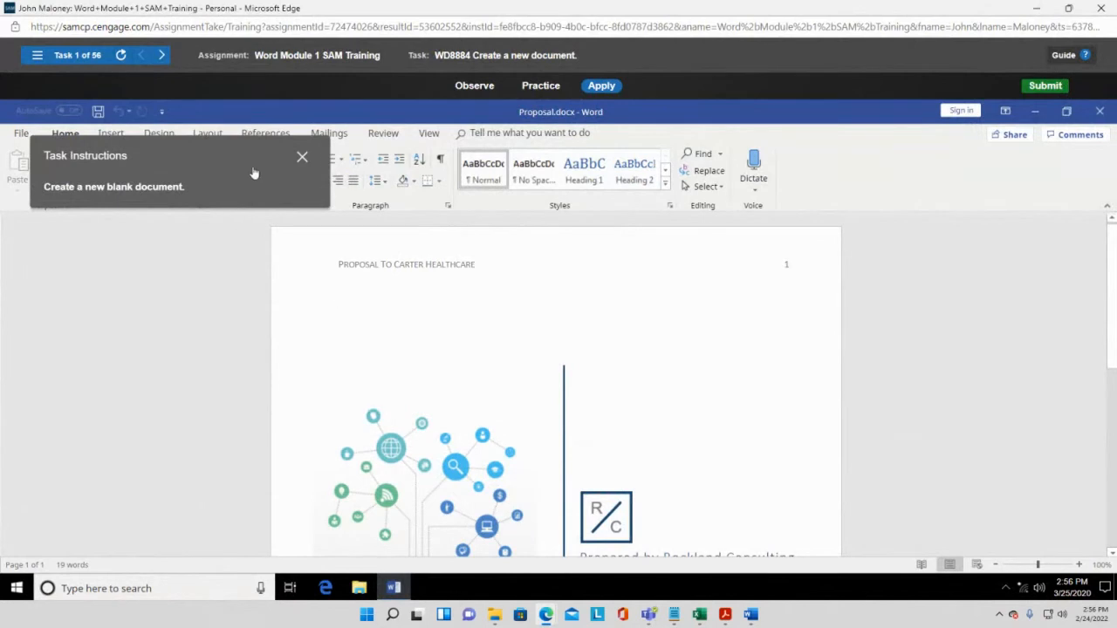
# Step: Move the Task Instructions box below the simulated Word ribbon so the ribbon is uncovered
pyautogui.moveTo(254, 174); pyautogui.dragTo(203, 221)
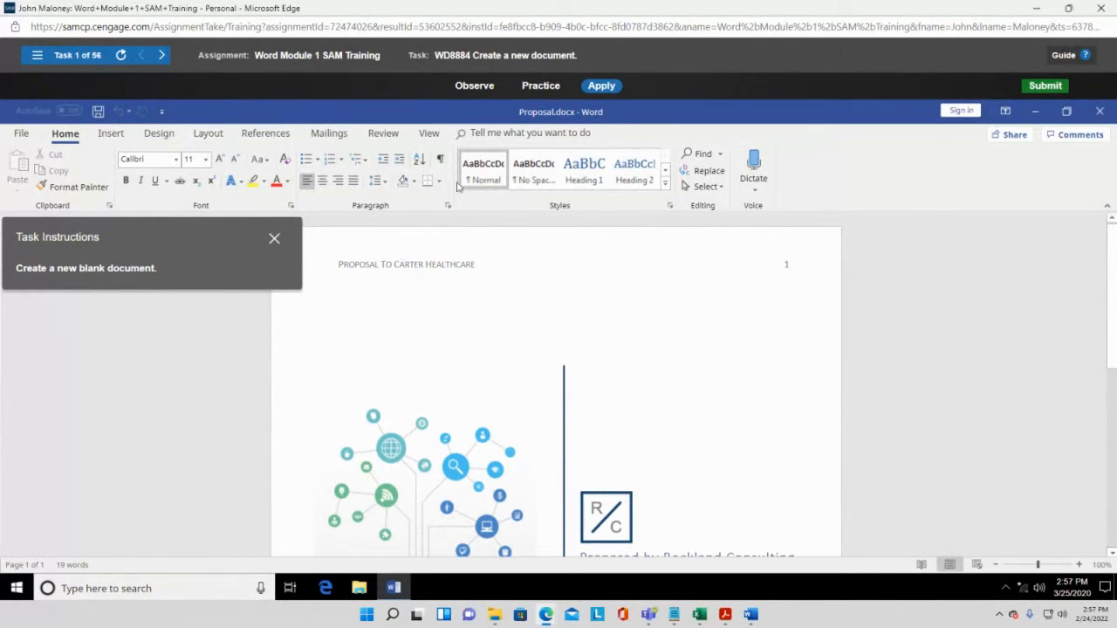
pyautogui.moveTo(417, 614)
pyautogui.moveTo(752, 616)
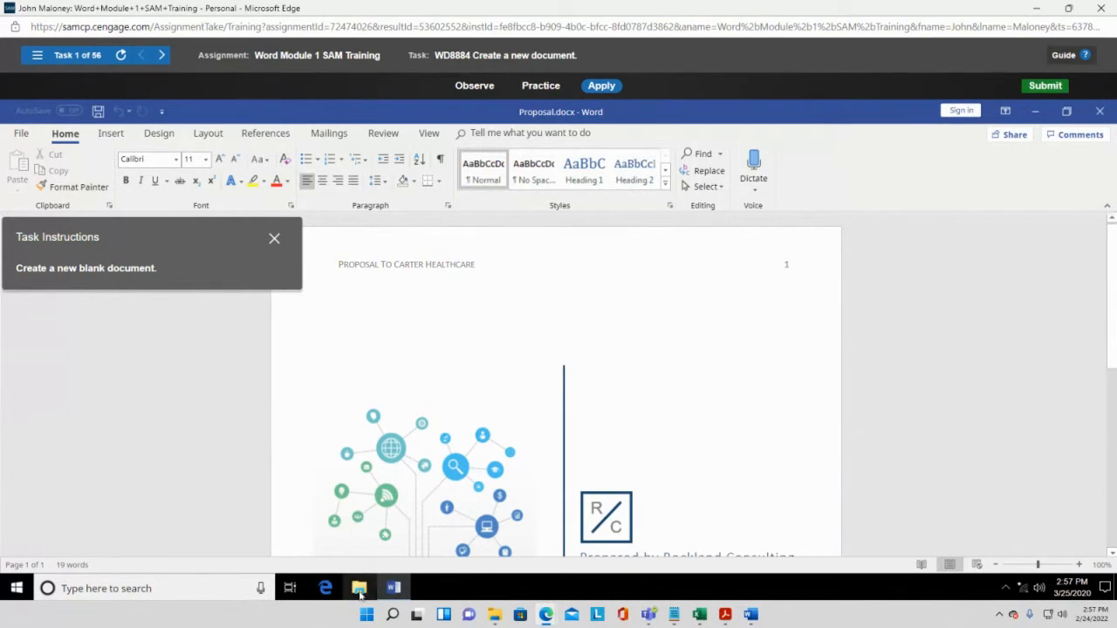
pyautogui.moveTo(402, 593)
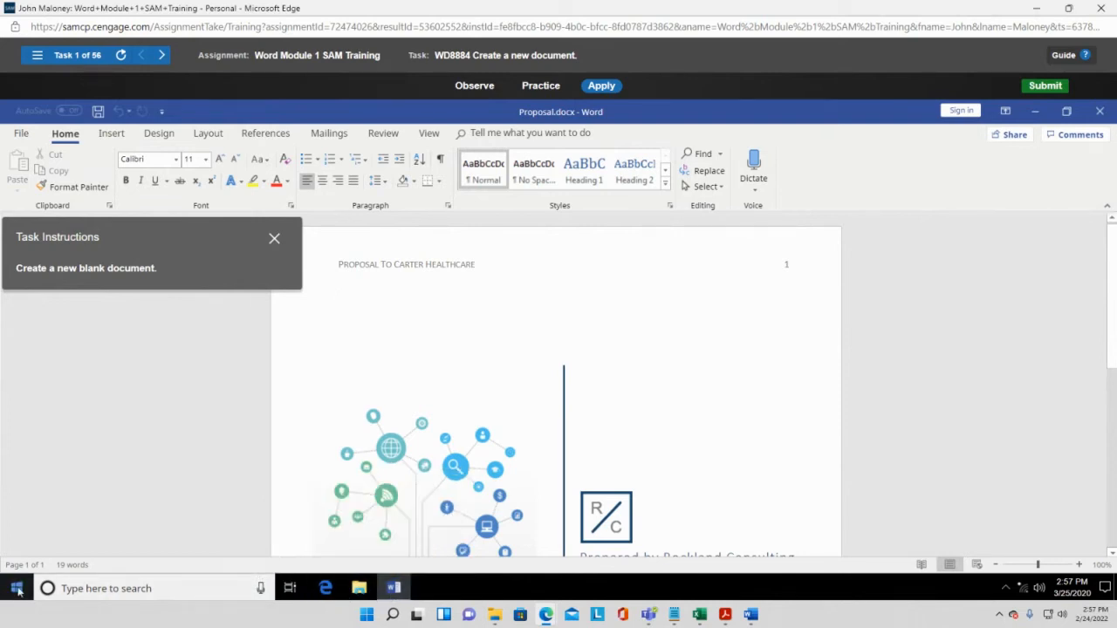
# Step: Switch the SAM Training window between its smaller size and full screen, leaving it at the smaller size
pyautogui.click(1065, 9)
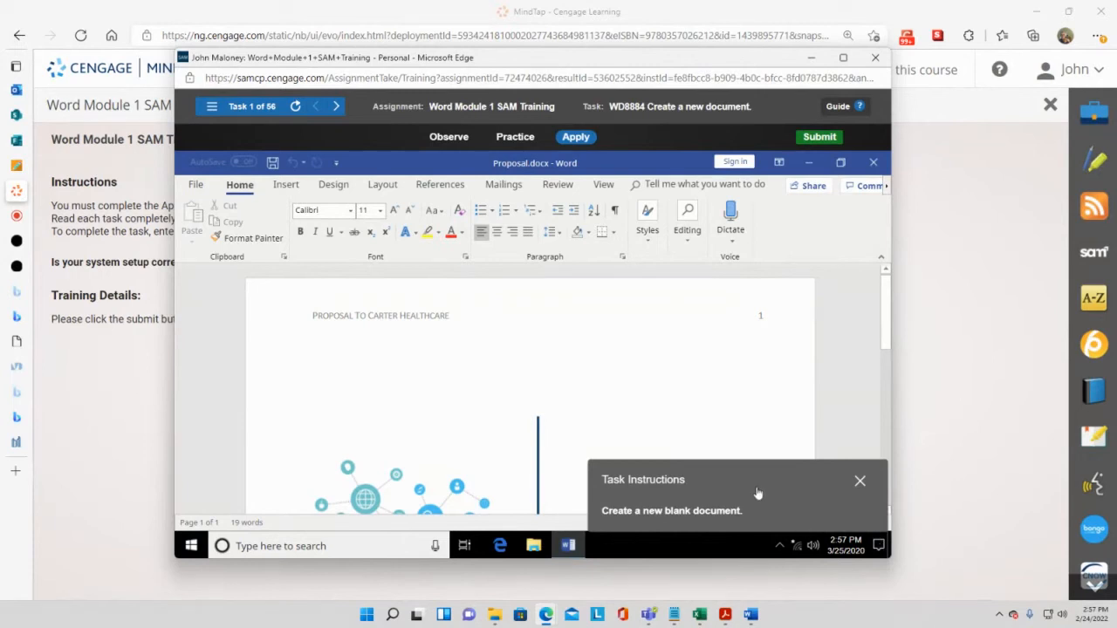
pyautogui.click(843, 58)
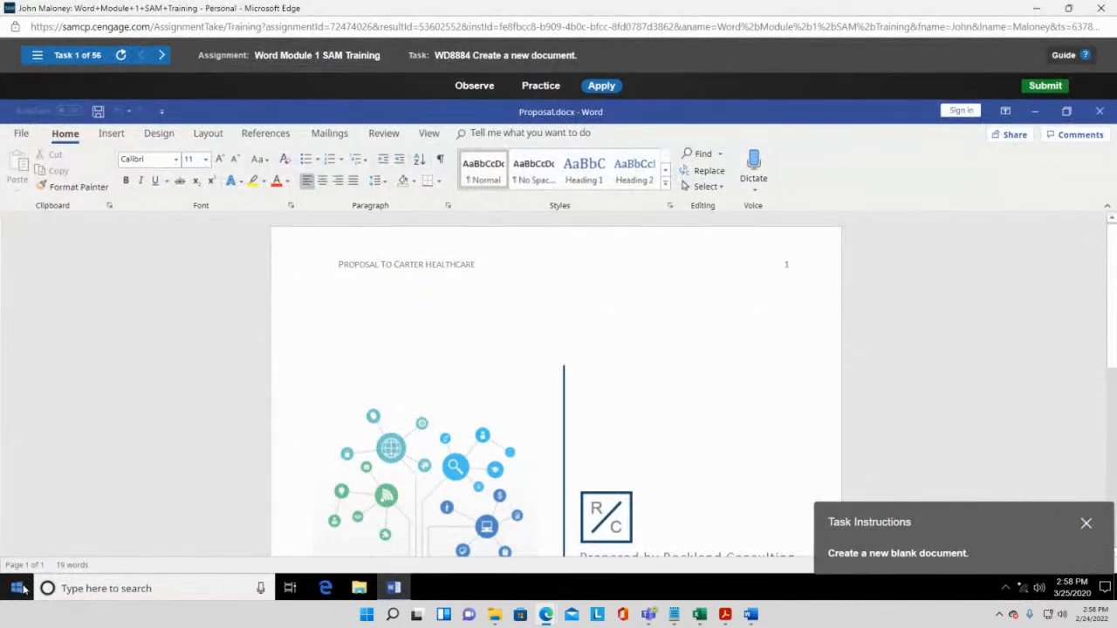
pyautogui.moveTo(388, 594)
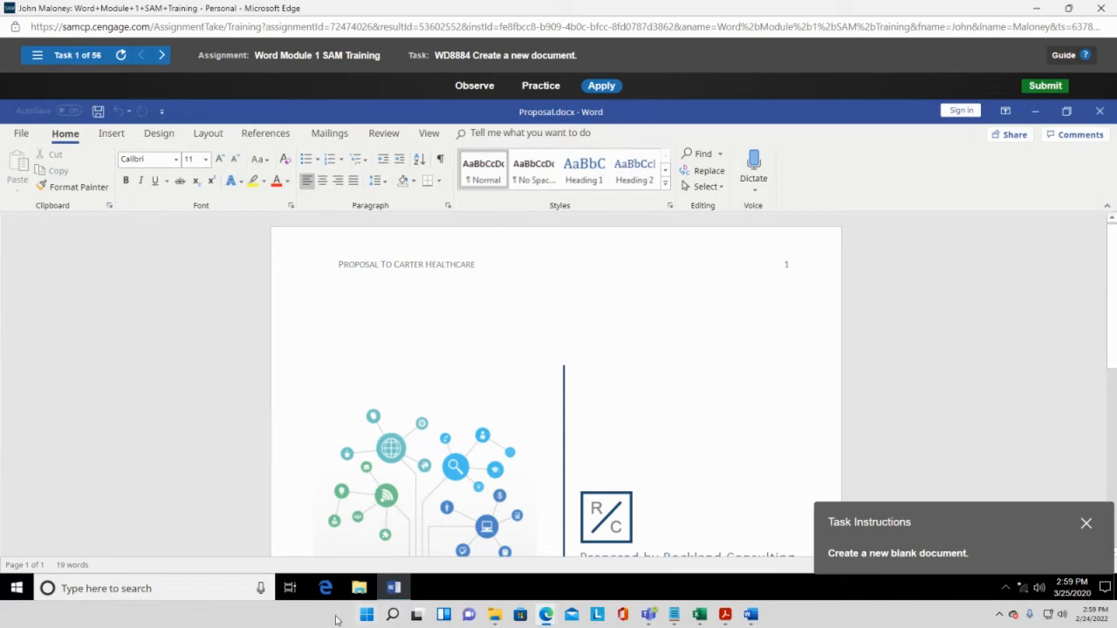
pyautogui.moveTo(395, 592)
pyautogui.click(1069, 8)
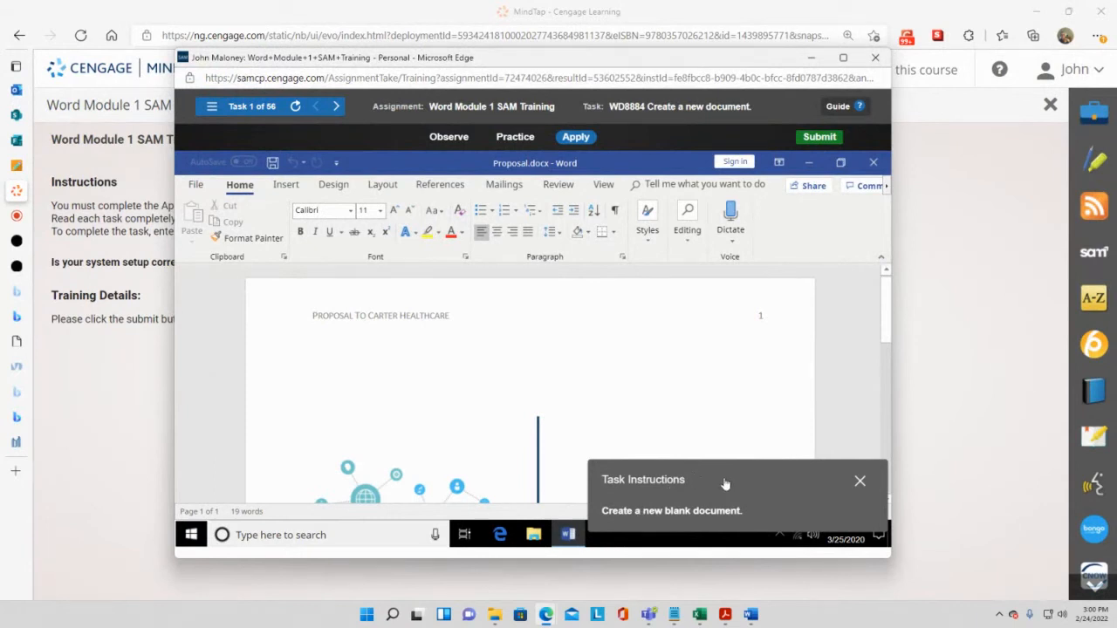
# Step: Open the context menu in the Proposal document, move the Task Instructions box clear of it, and dismiss the menu
pyautogui.moveTo(724, 483); pyautogui.dragTo(596, 381)
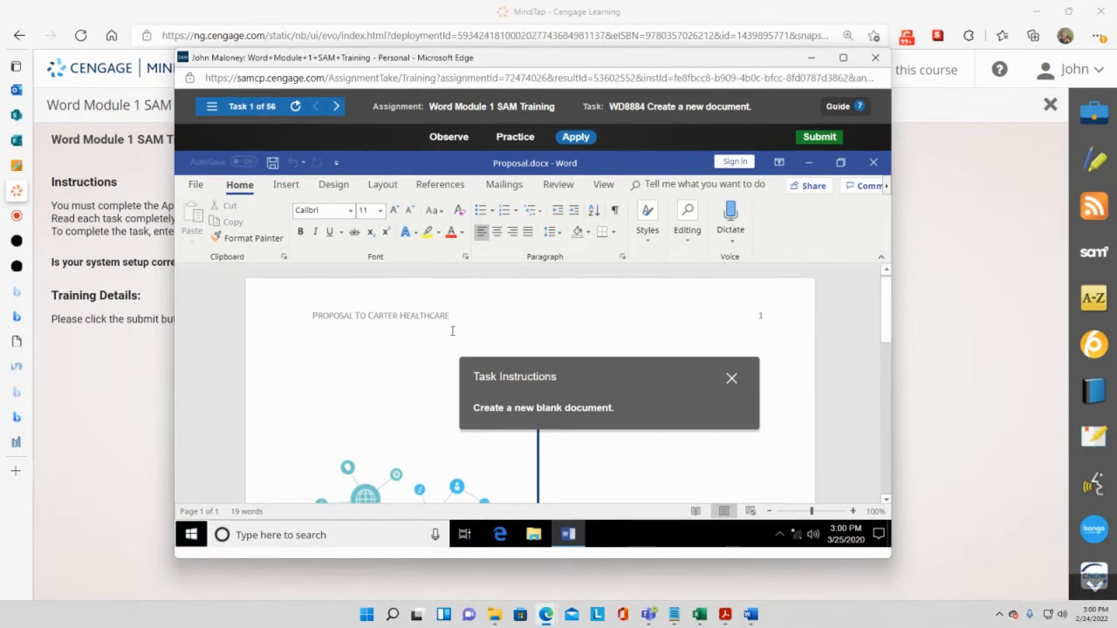
pyautogui.click(375, 364)
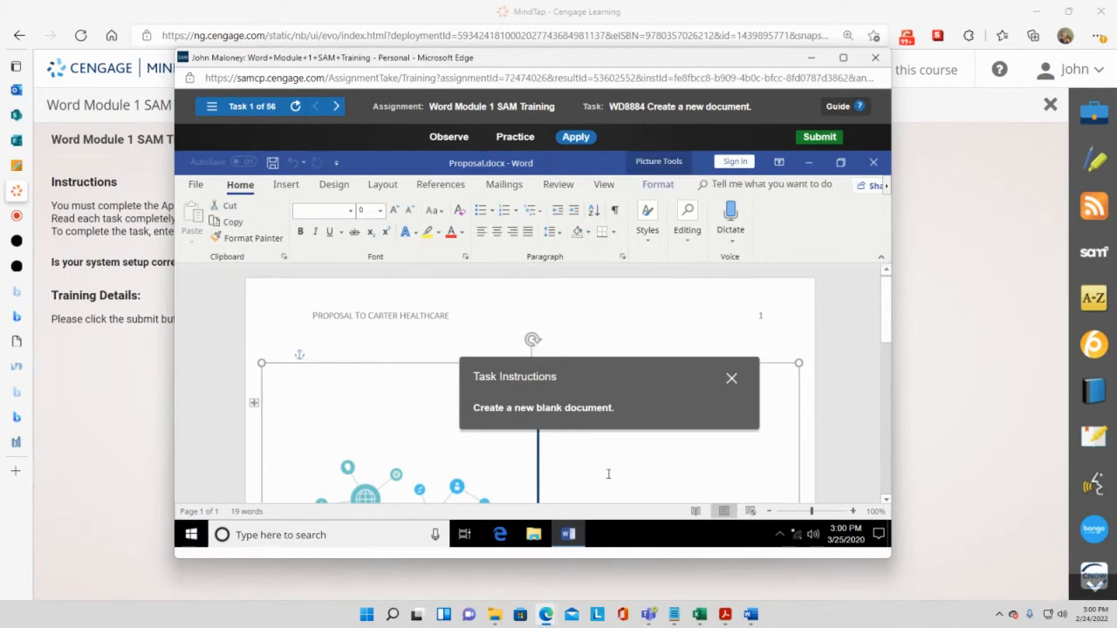
pyautogui.rightClick(608, 474)
pyautogui.moveTo(612, 377); pyautogui.dragTo(435, 298)
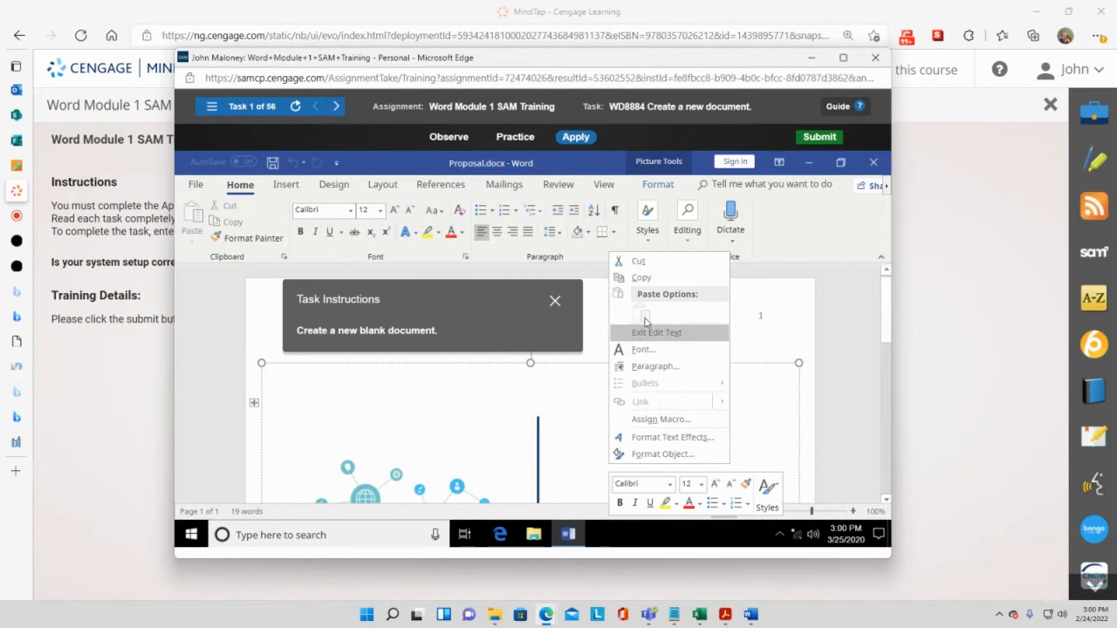
pyautogui.click(601, 356)
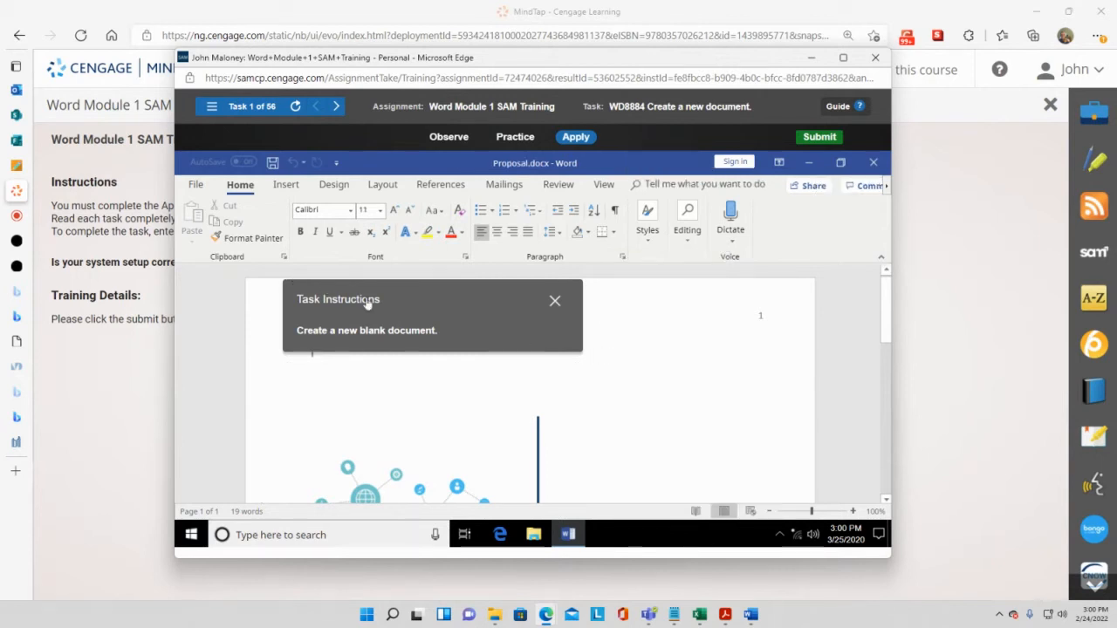
# Step: Create a new blank document in the simulated Word, moving the Task Instructions box out of the way
pyautogui.click(193, 187)
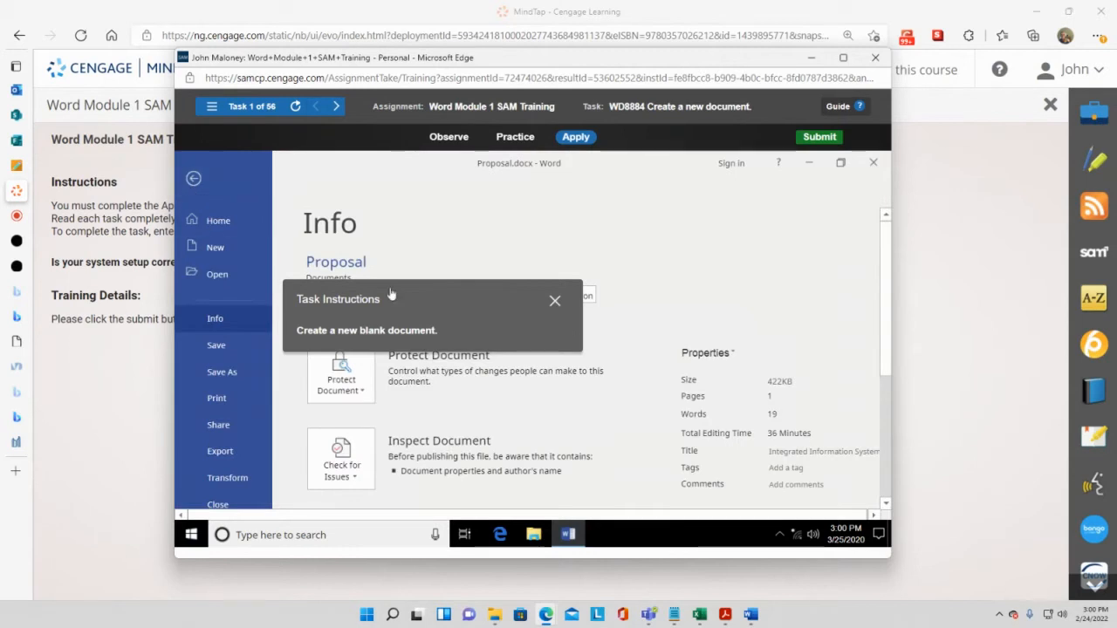
pyautogui.moveTo(392, 291); pyautogui.dragTo(678, 313)
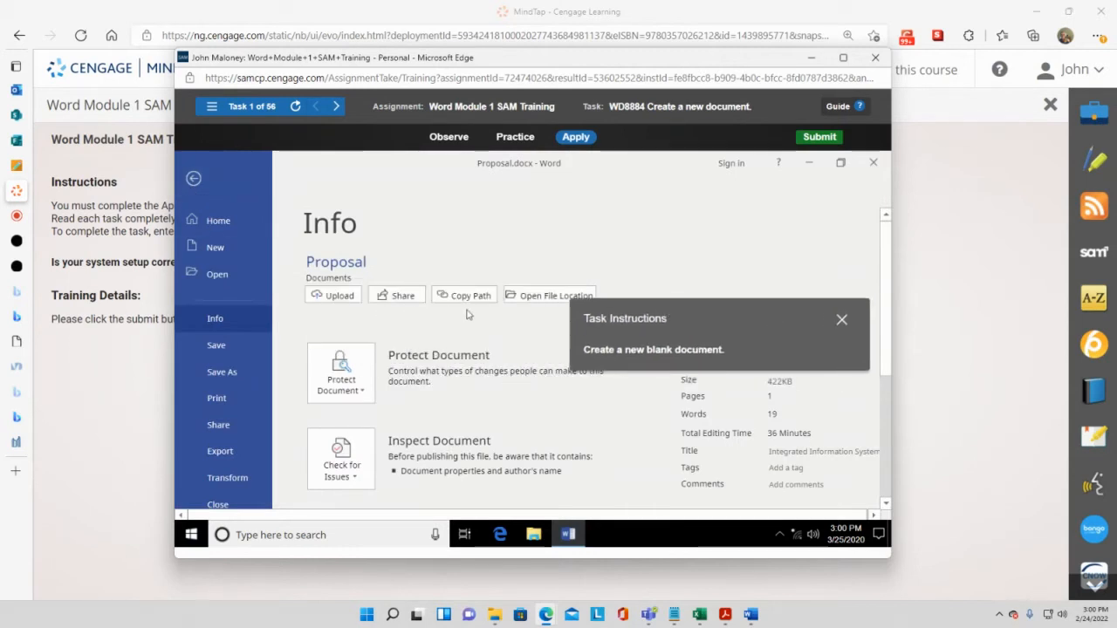
pyautogui.click(214, 248)
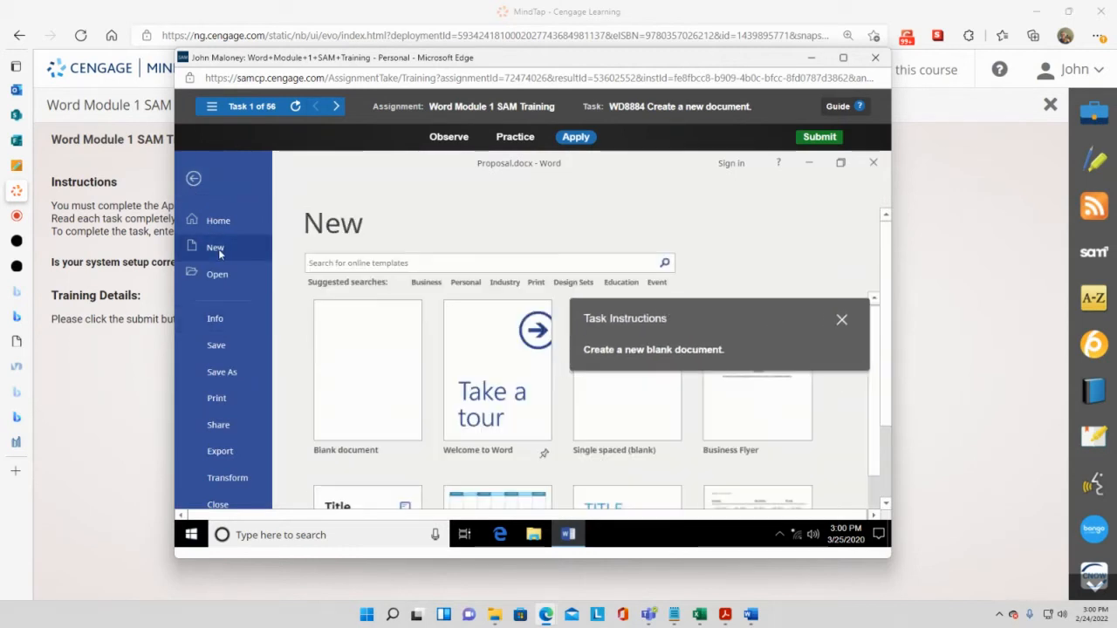
pyautogui.click(355, 370)
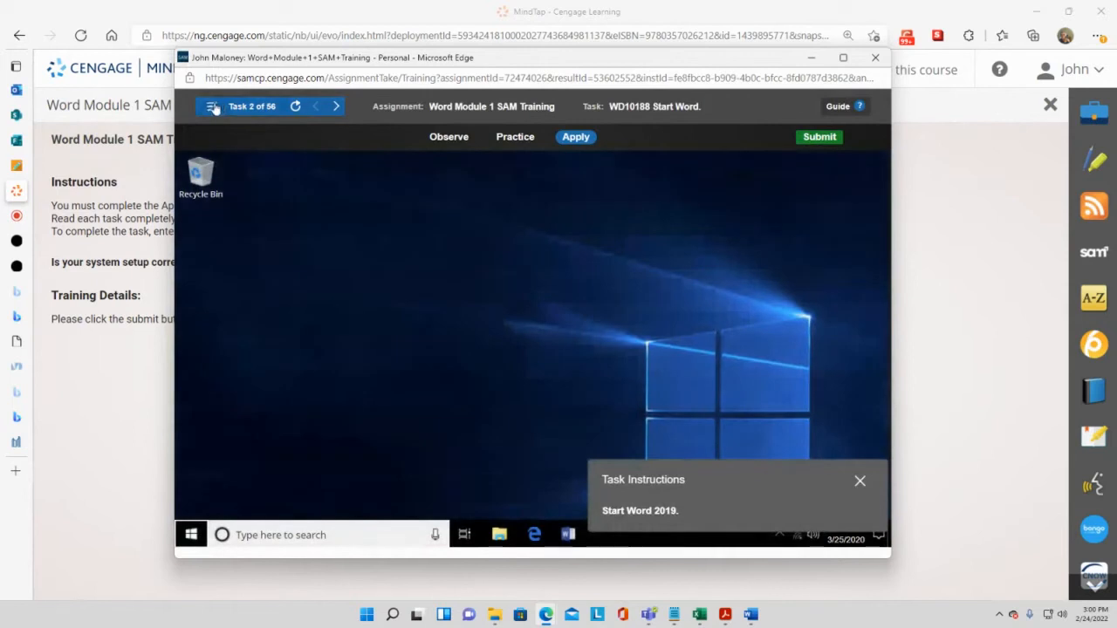
# Step: Check the completion status of task 1 in the training's task list, and close the list
pyautogui.click(212, 106)
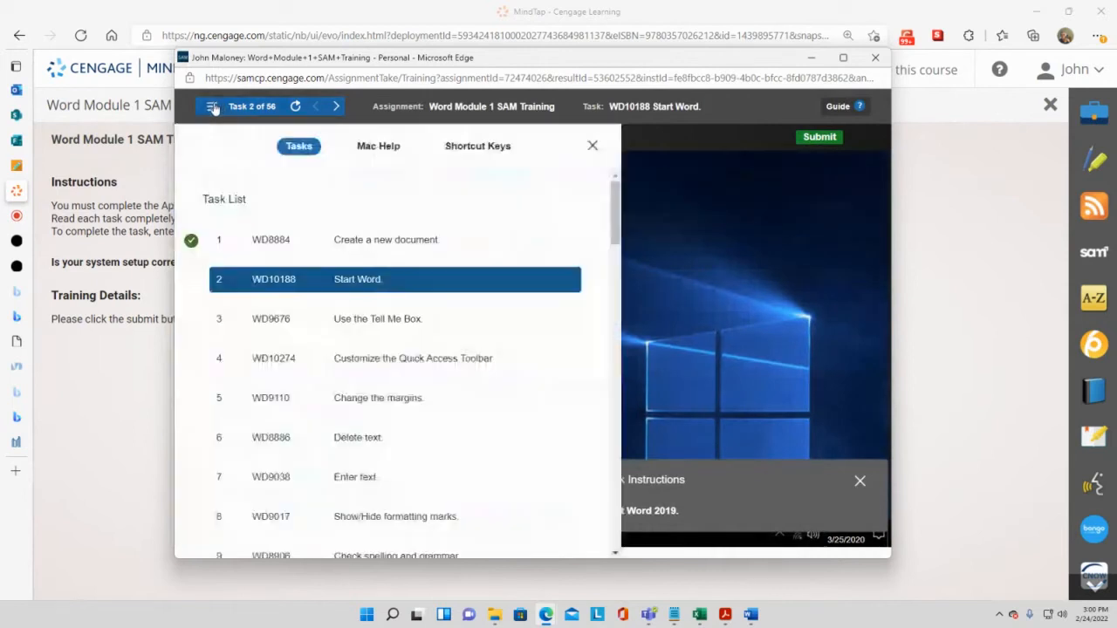
pyautogui.moveTo(190, 252)
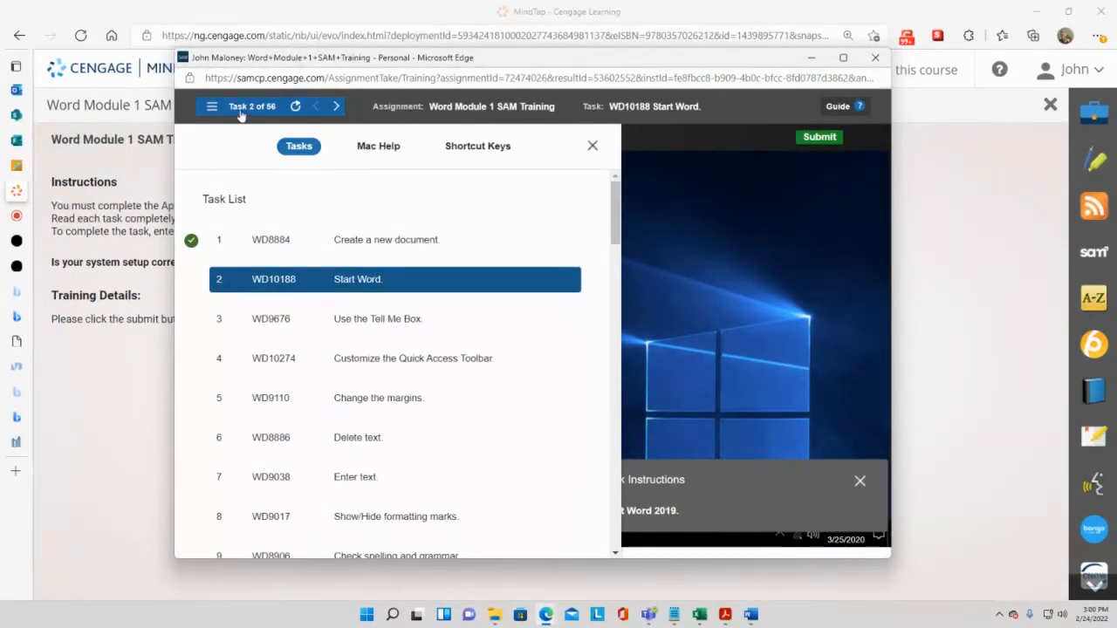
pyautogui.click(211, 108)
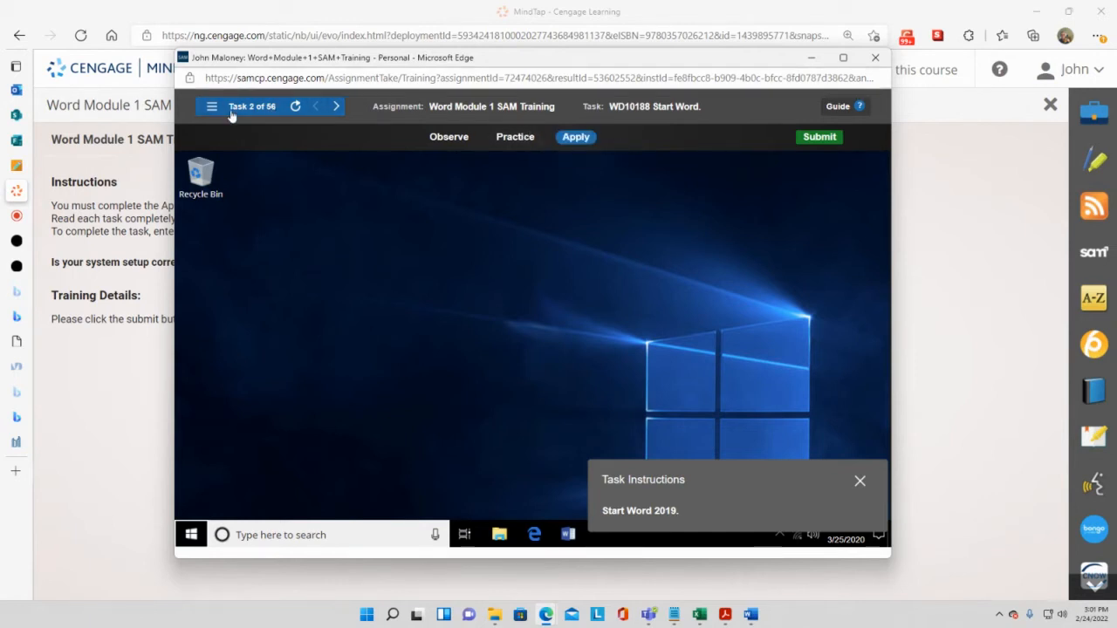
# Step: Maximize the training window, move the Task Instructions box clear, and start Word from the alphabetical app list of the simulated Windows
pyautogui.click(843, 58)
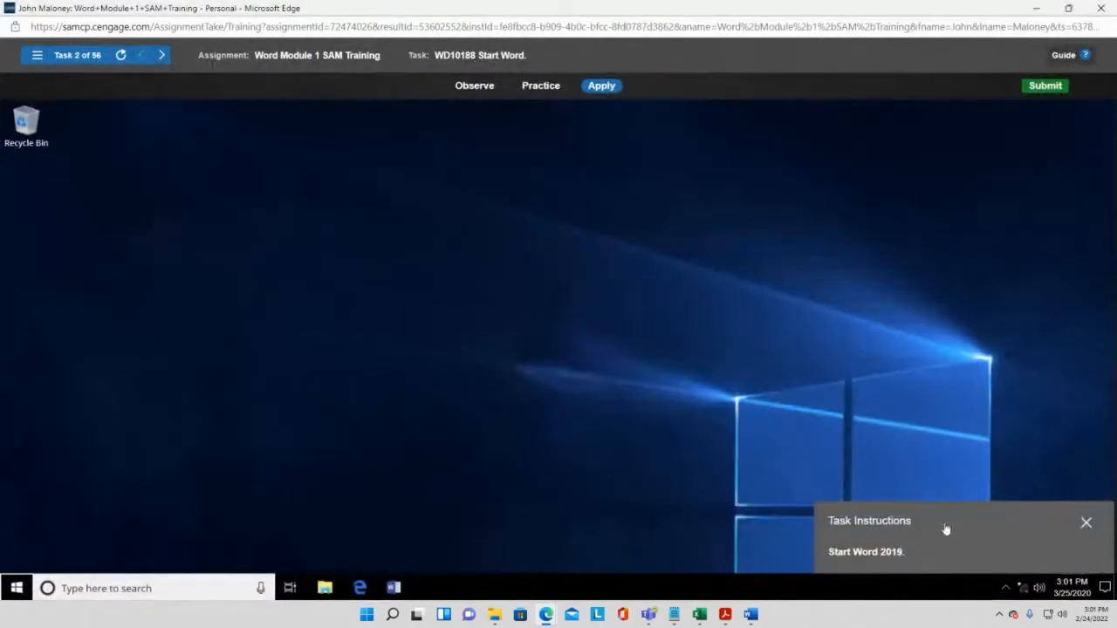
pyautogui.moveTo(950, 528); pyautogui.dragTo(583, 200)
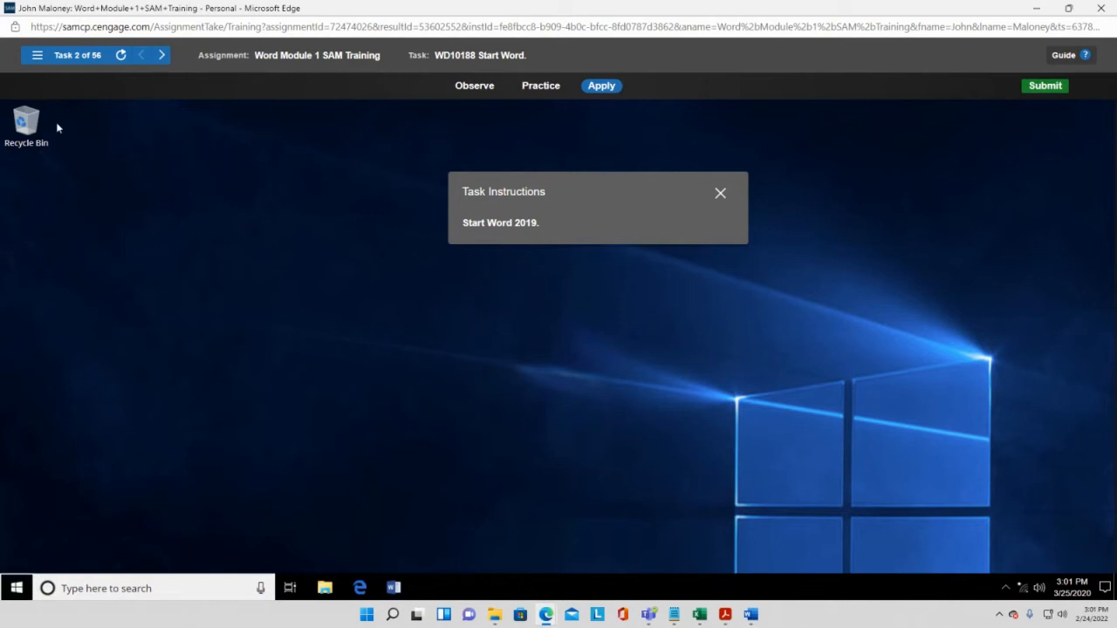
pyautogui.click(16, 588)
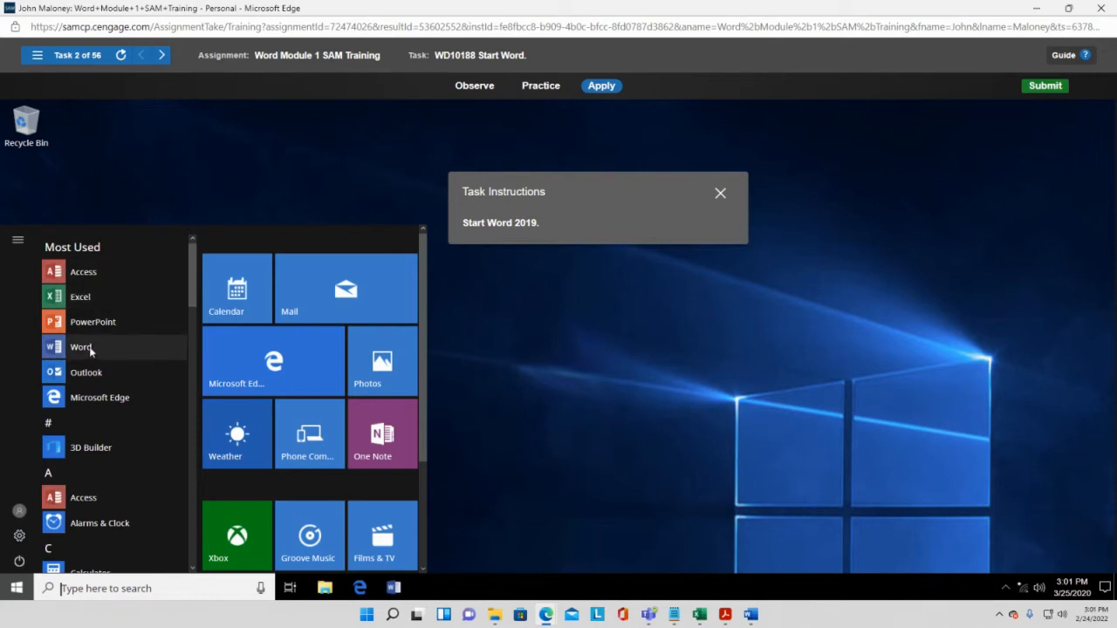
pyautogui.scroll(-5, 99, 397)
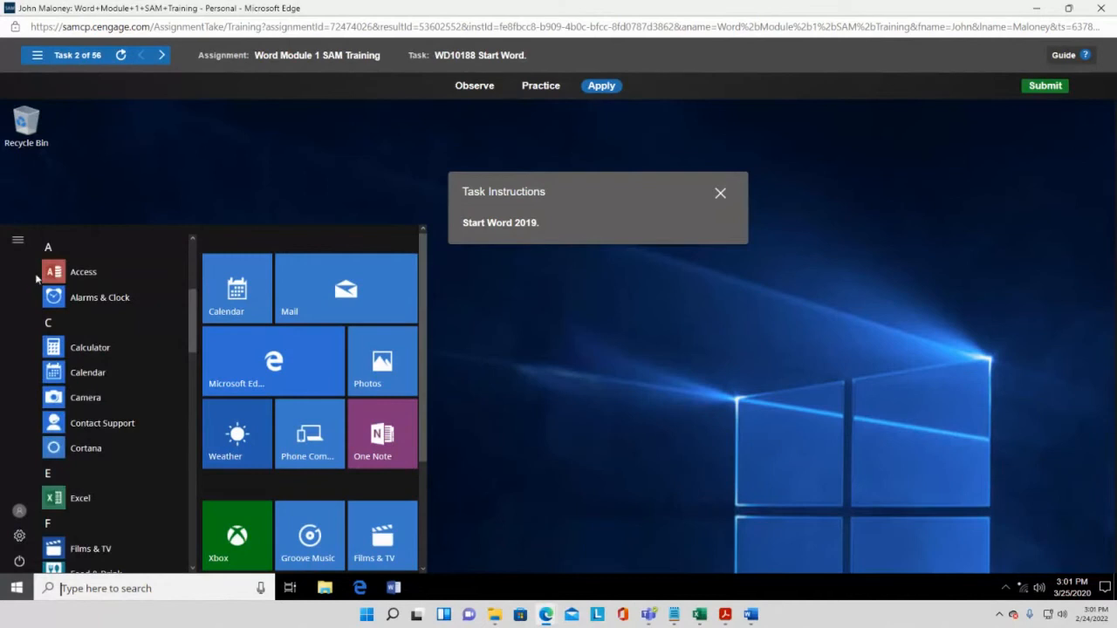
pyautogui.scroll(-6, 43, 294)
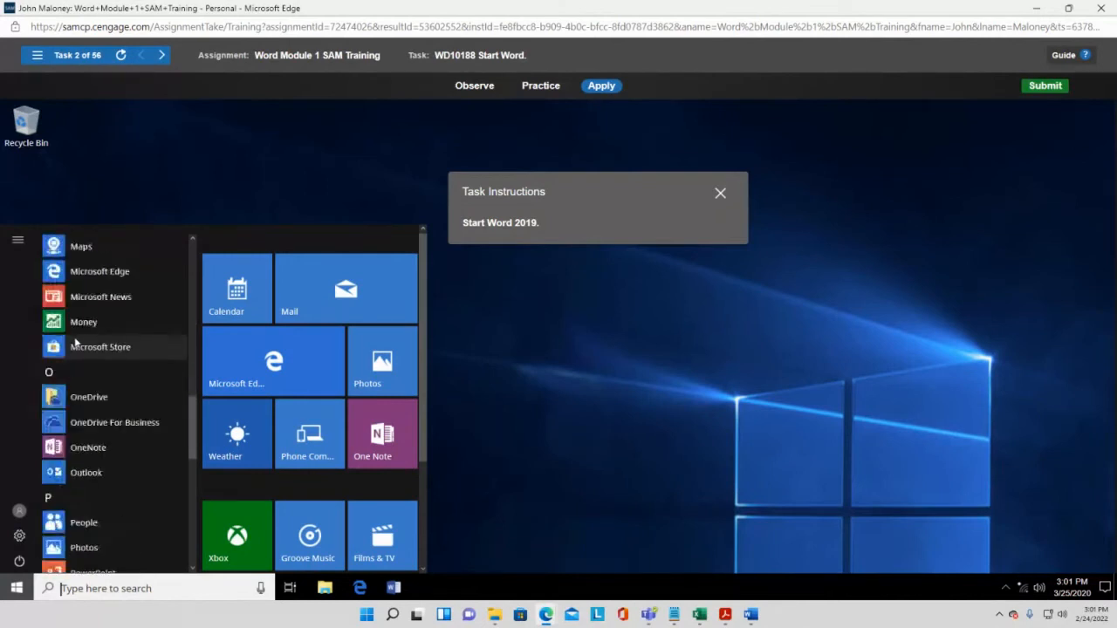
pyautogui.scroll(-7, 76, 343)
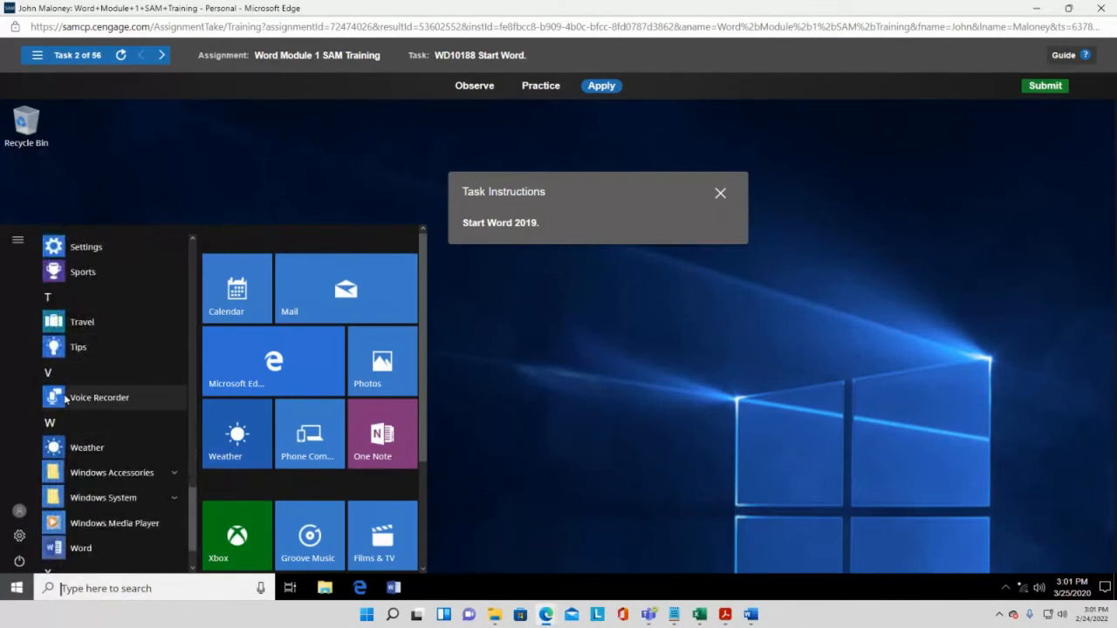
pyautogui.scroll(-1, 73, 493)
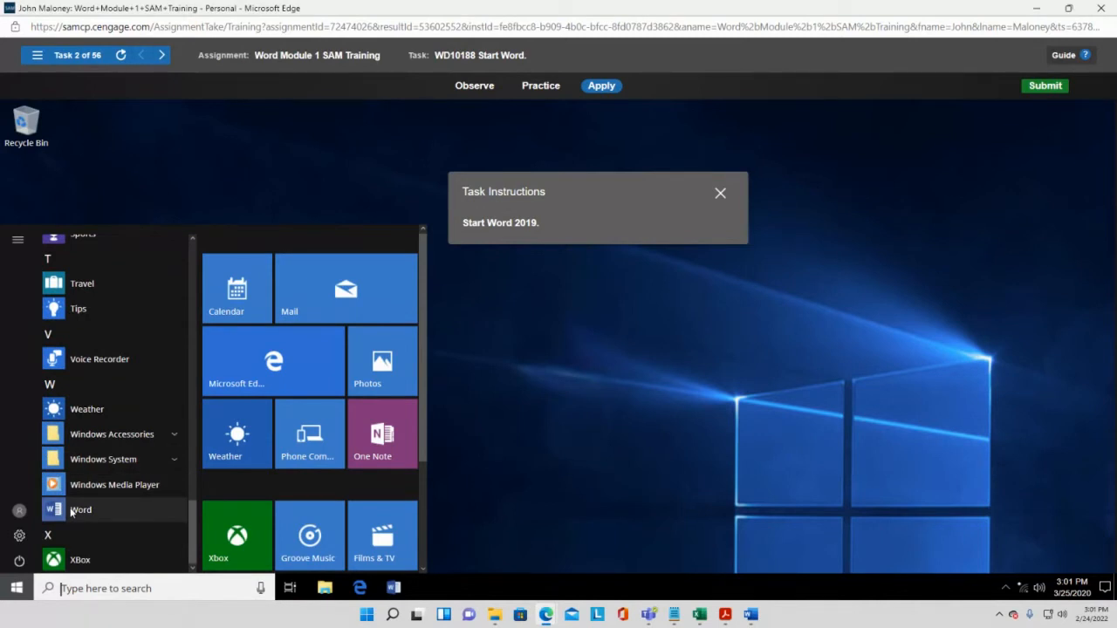
pyautogui.click(73, 511)
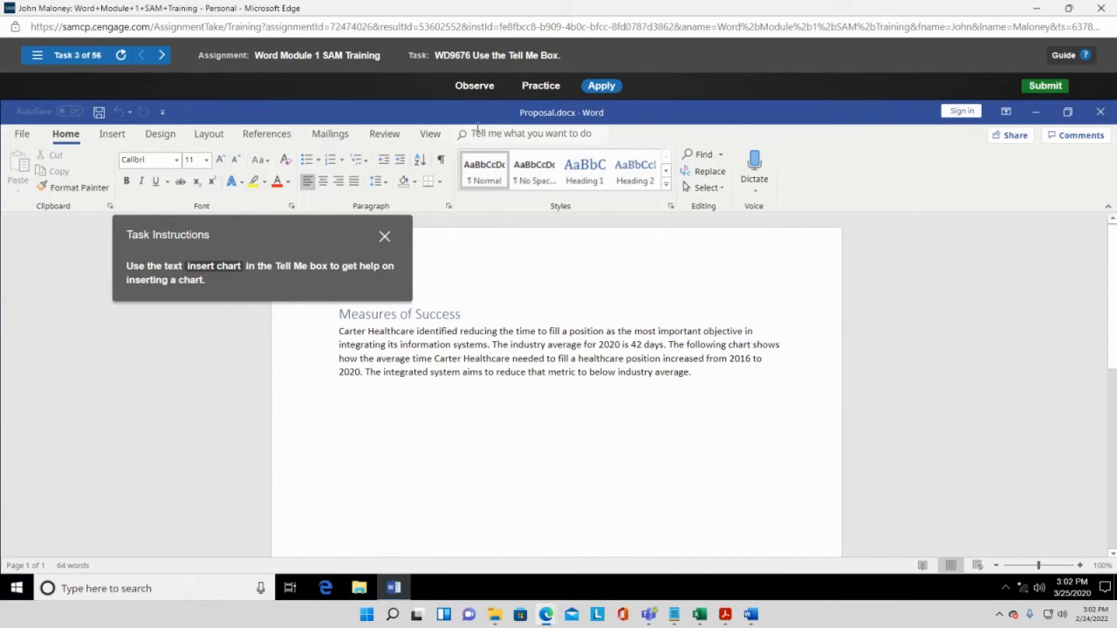
# Step: Look up "insert chart" in the Tell Me box and open the help topic "Add a chart to your document in Word"
pyautogui.click(503, 136)
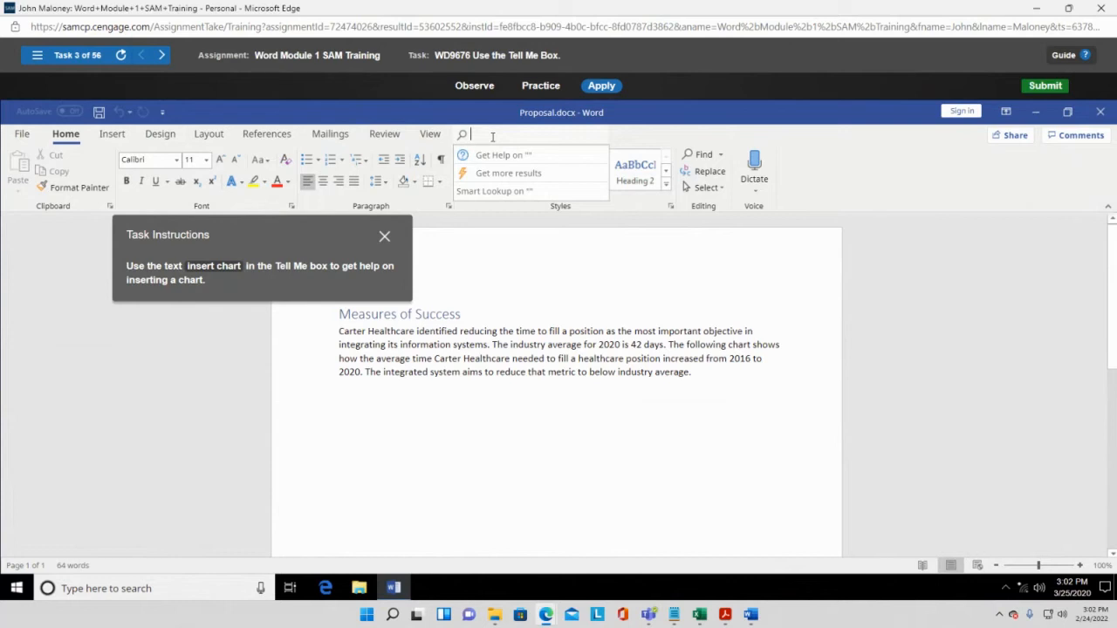
pyautogui.write('insert')
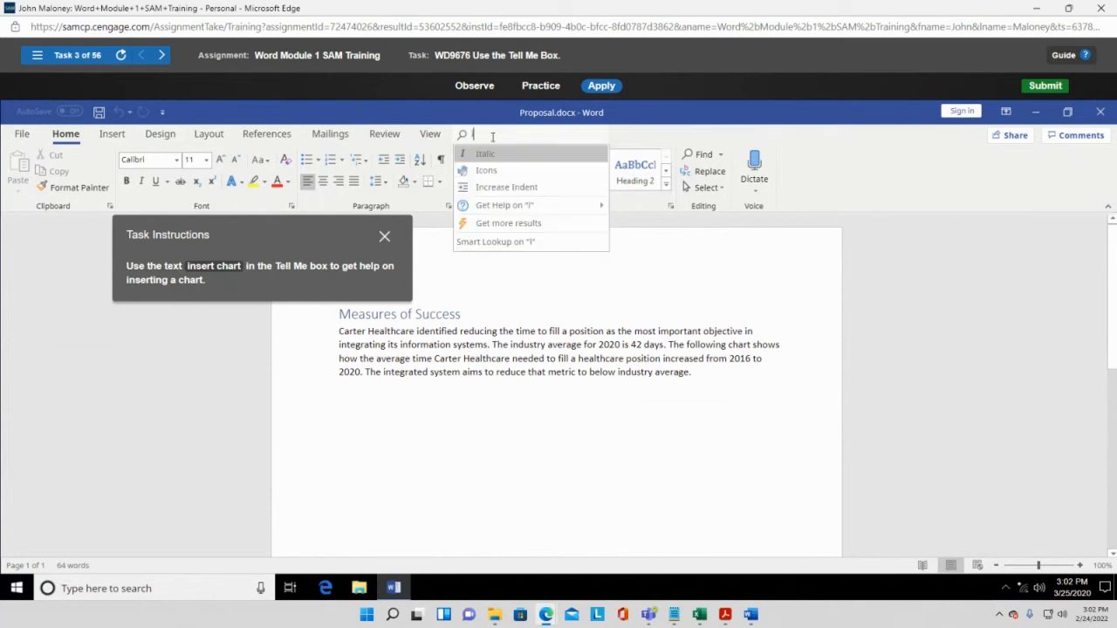
pyautogui.write(' chart')
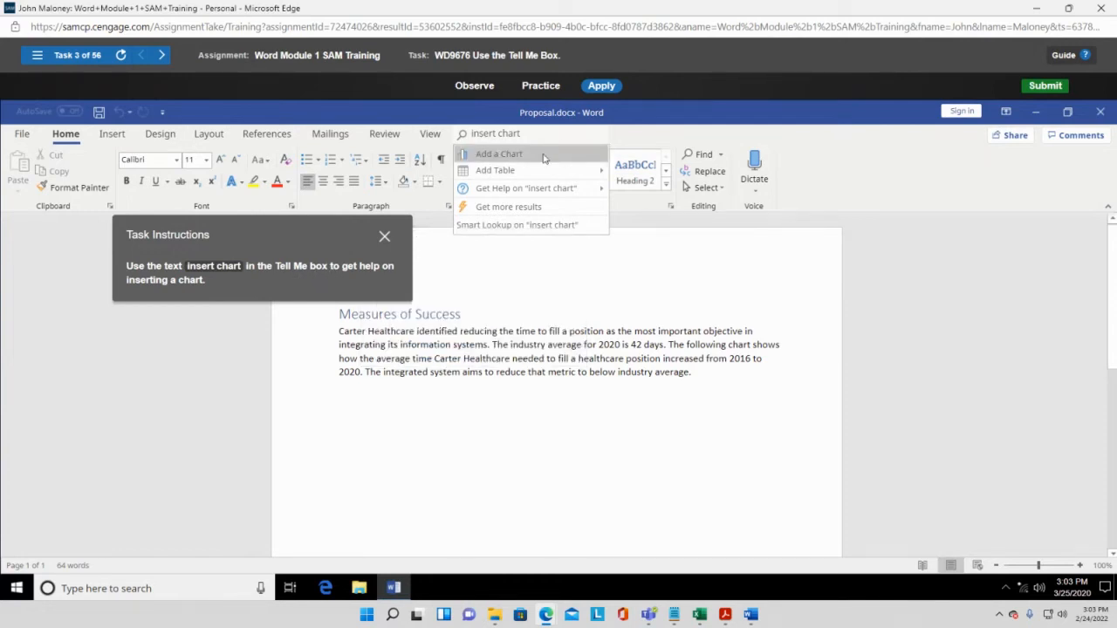
pyautogui.moveTo(535, 189)
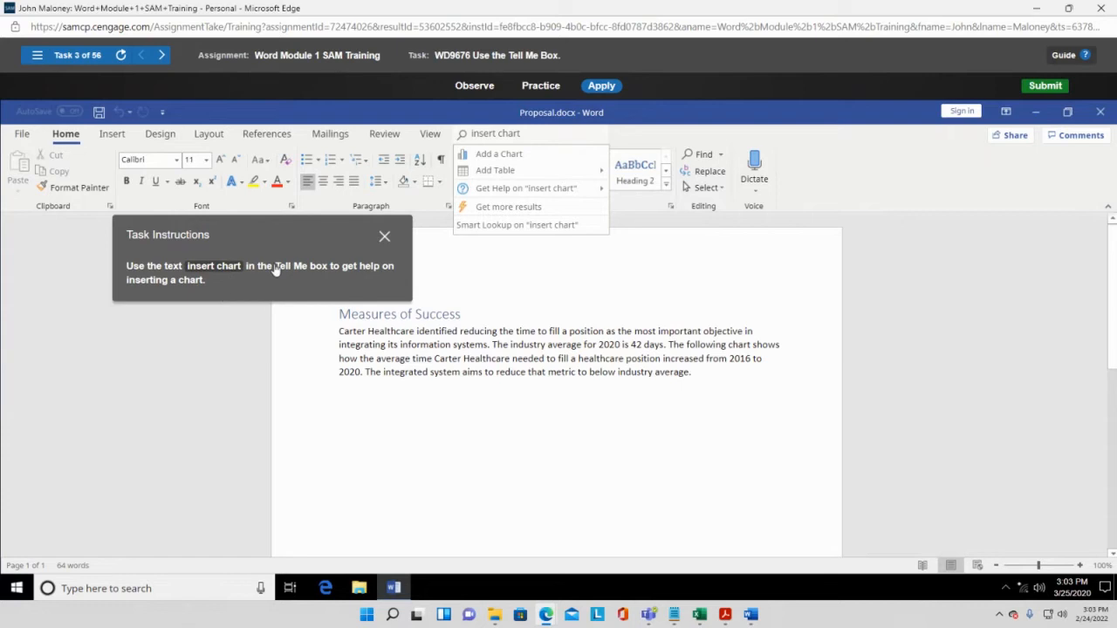
pyautogui.moveTo(573, 197)
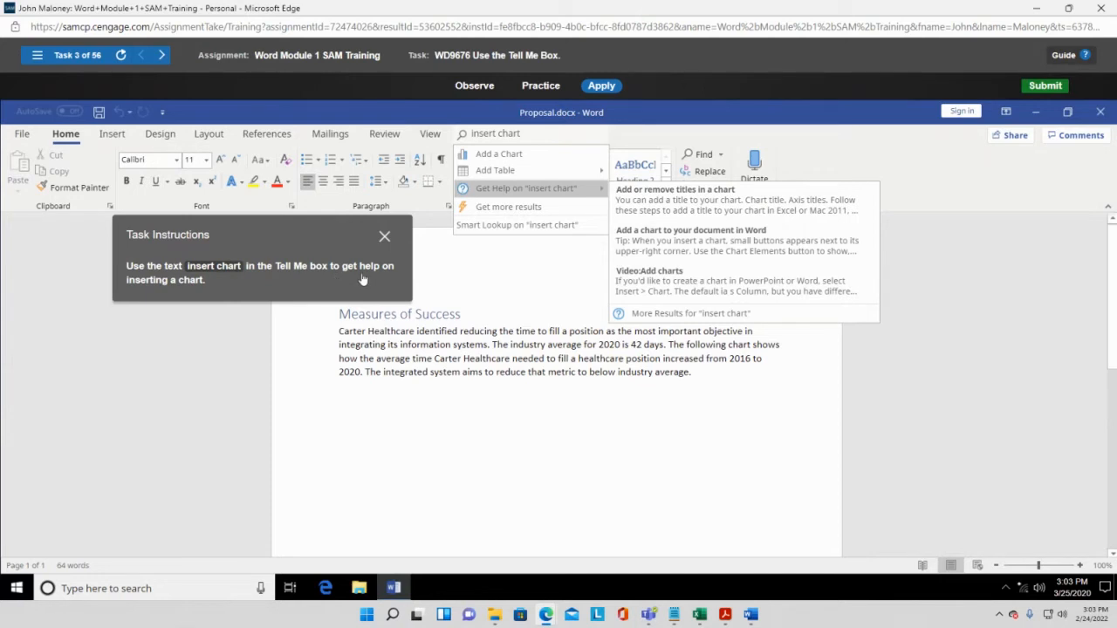
pyautogui.click(676, 235)
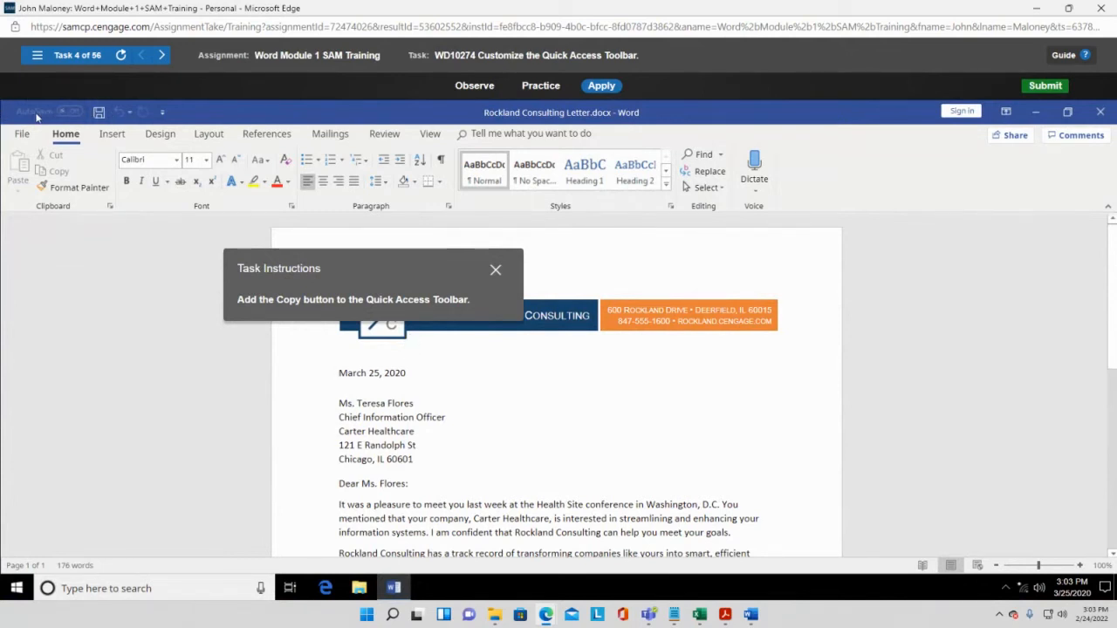
# Step: Review the customization options of the Quick Access Toolbar and close them
pyautogui.click(98, 112)
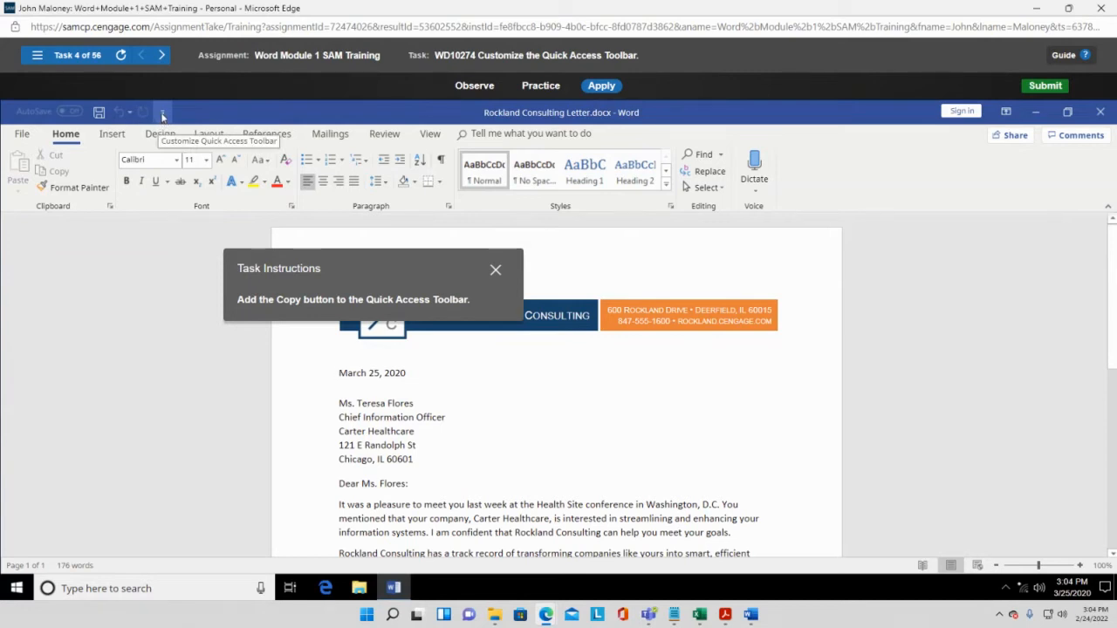
pyautogui.click(163, 115)
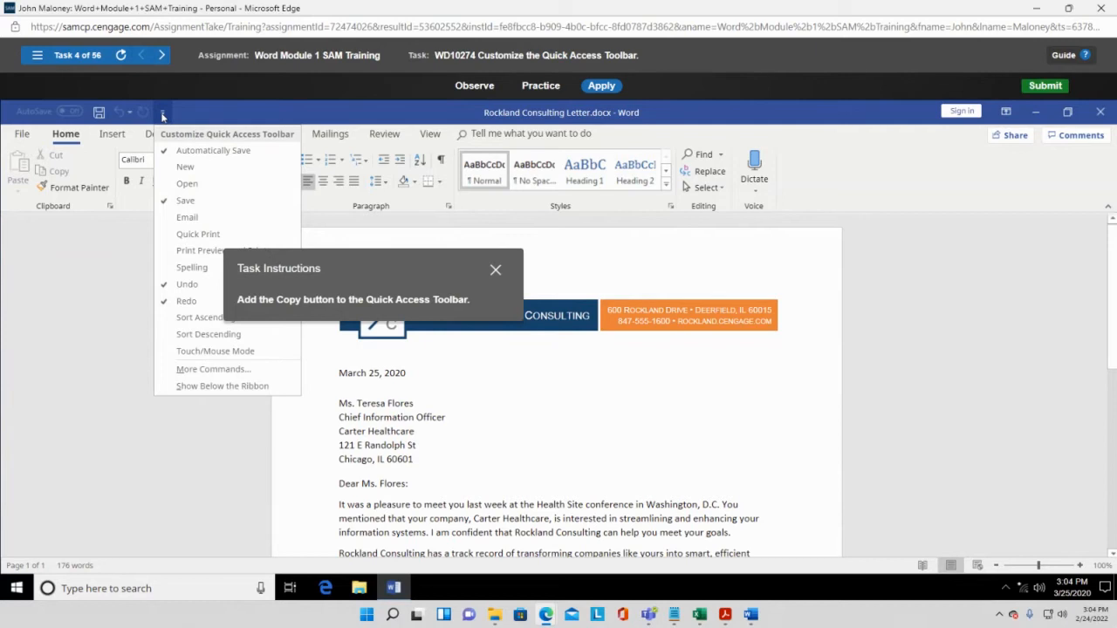
pyautogui.click(162, 115)
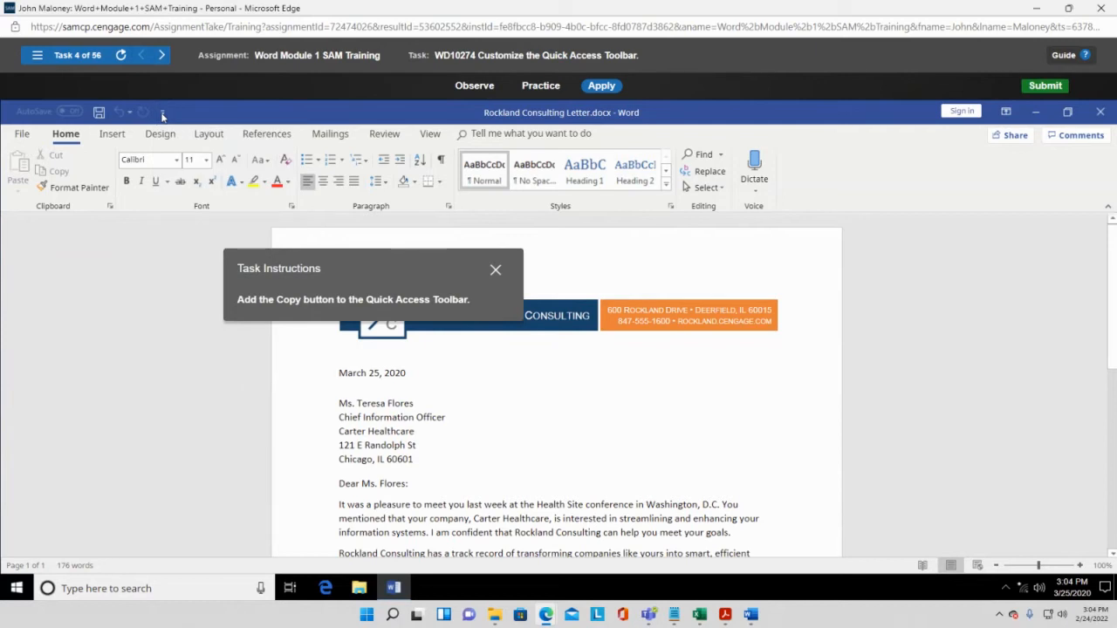
# Step: Open the Quick Access Toolbar customization page of Word Options for the Rockland Consulting Letter
pyautogui.click(24, 133)
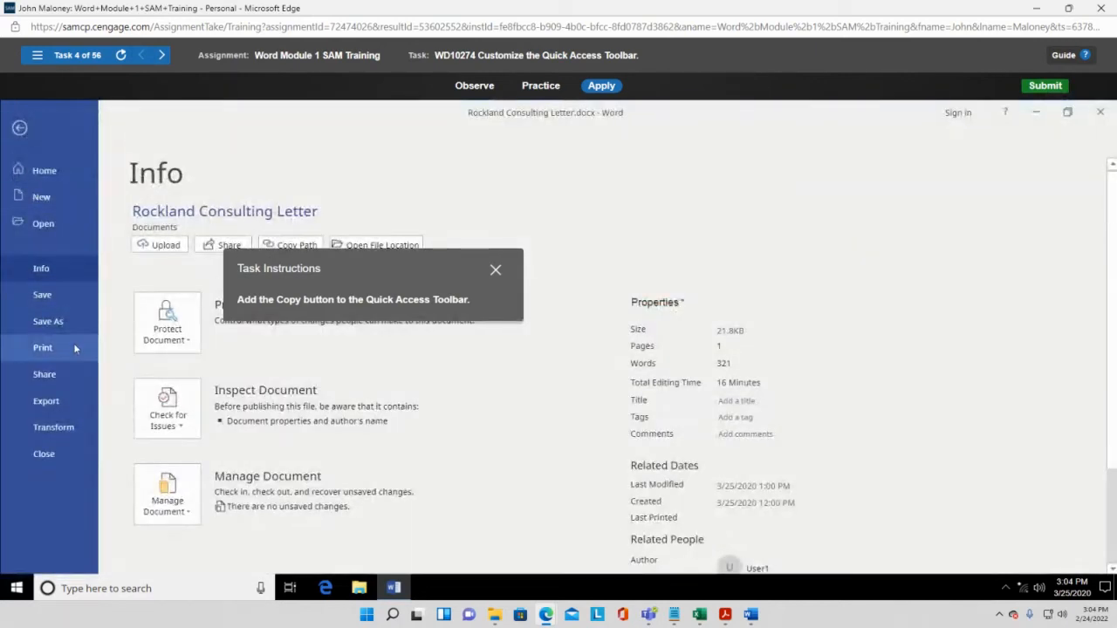
pyautogui.scroll(-2, 73, 344)
pyautogui.scroll(-1, 58, 533)
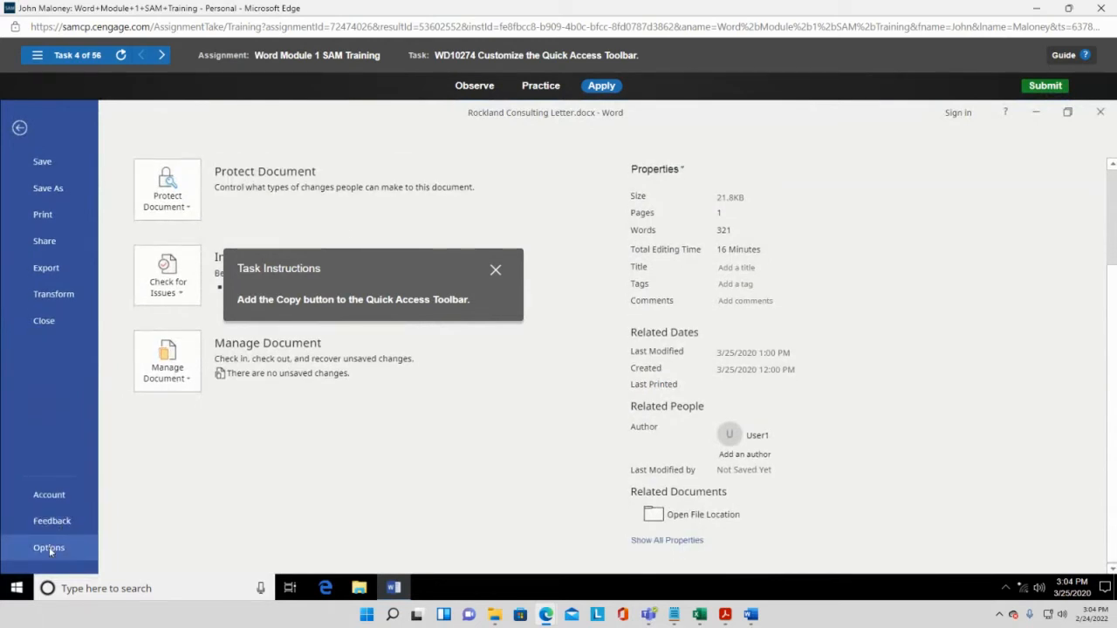
pyautogui.click(49, 548)
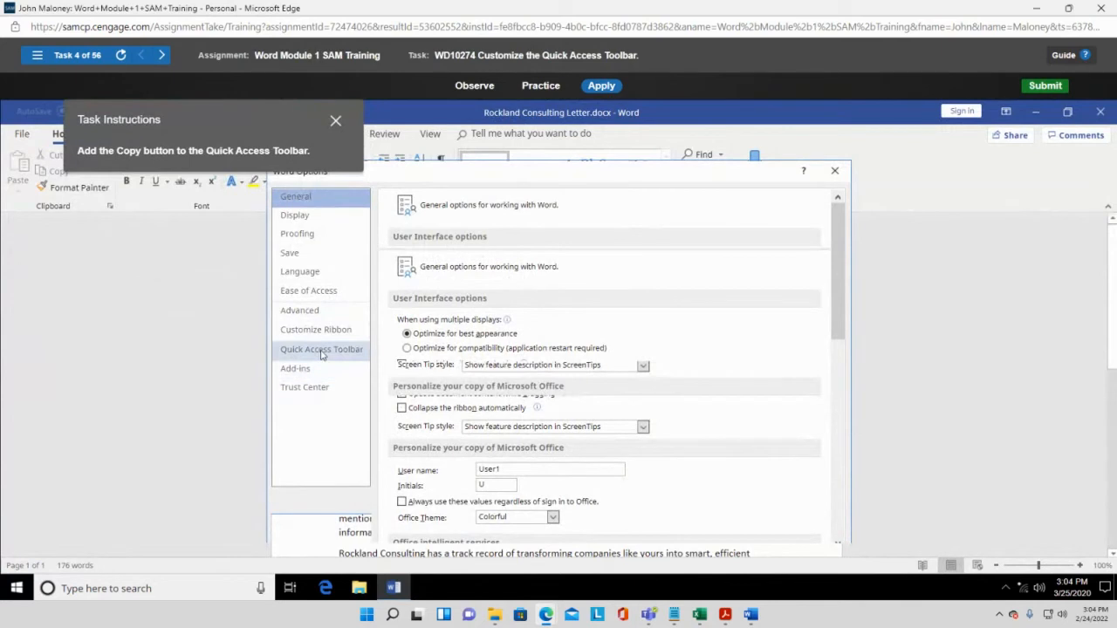
pyautogui.click(321, 351)
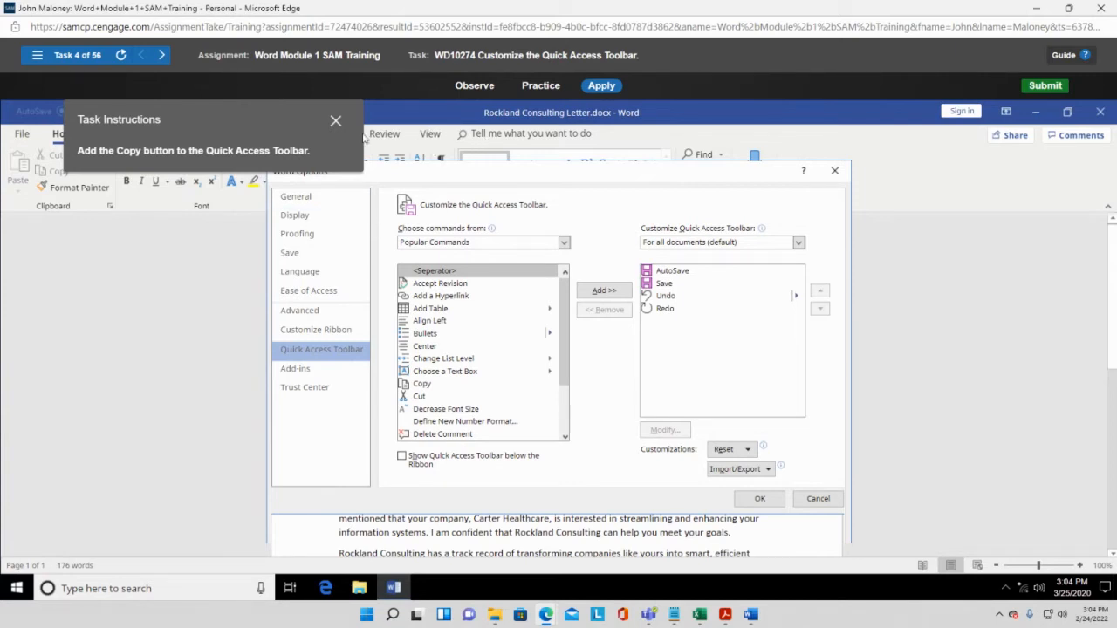
# Step: Move the Task Instructions box clear, add the Copy command to the Quick Access Toolbar from Popular Commands, and apply the change
pyautogui.moveTo(220, 129); pyautogui.dragTo(185, 128)
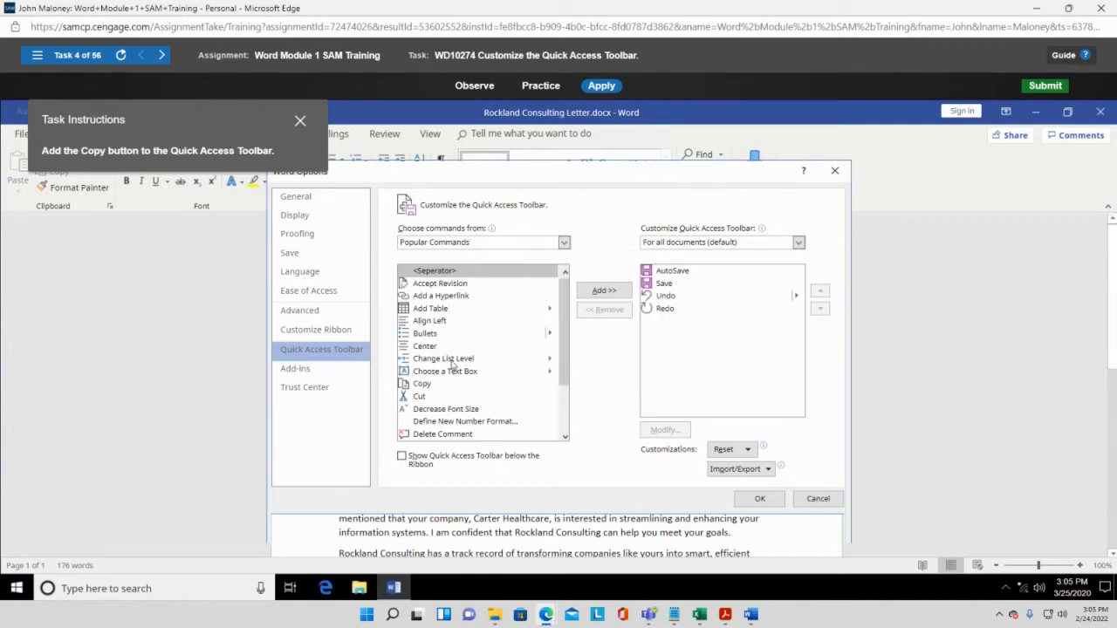
pyautogui.scroll(-2, 452, 365)
pyautogui.scroll(1, 473, 354)
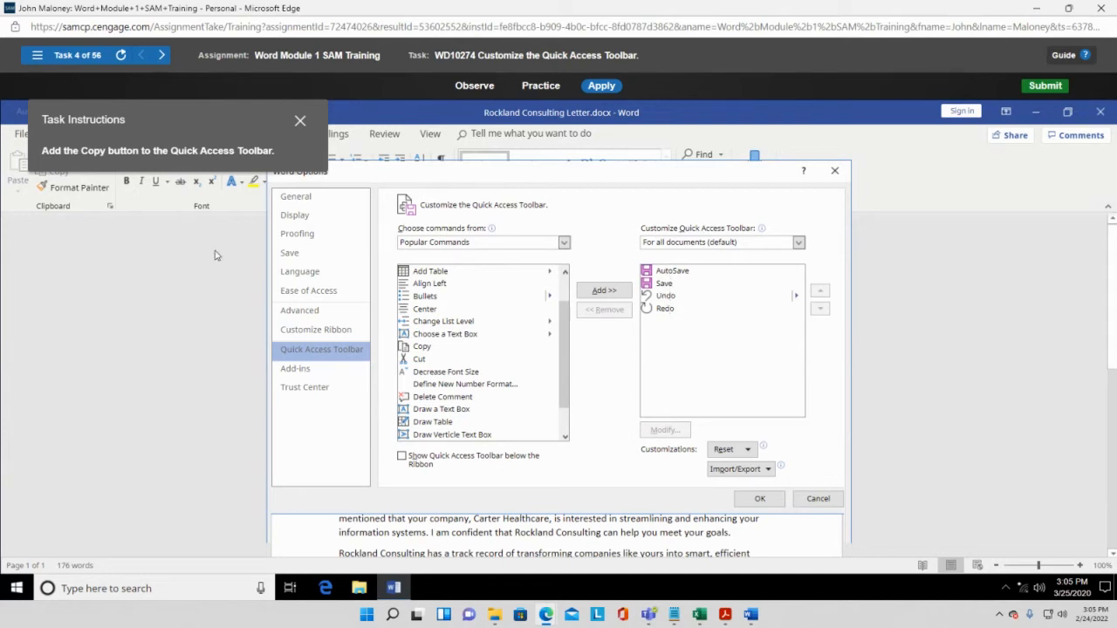
pyautogui.moveTo(161, 374); pyautogui.dragTo(148, 437)
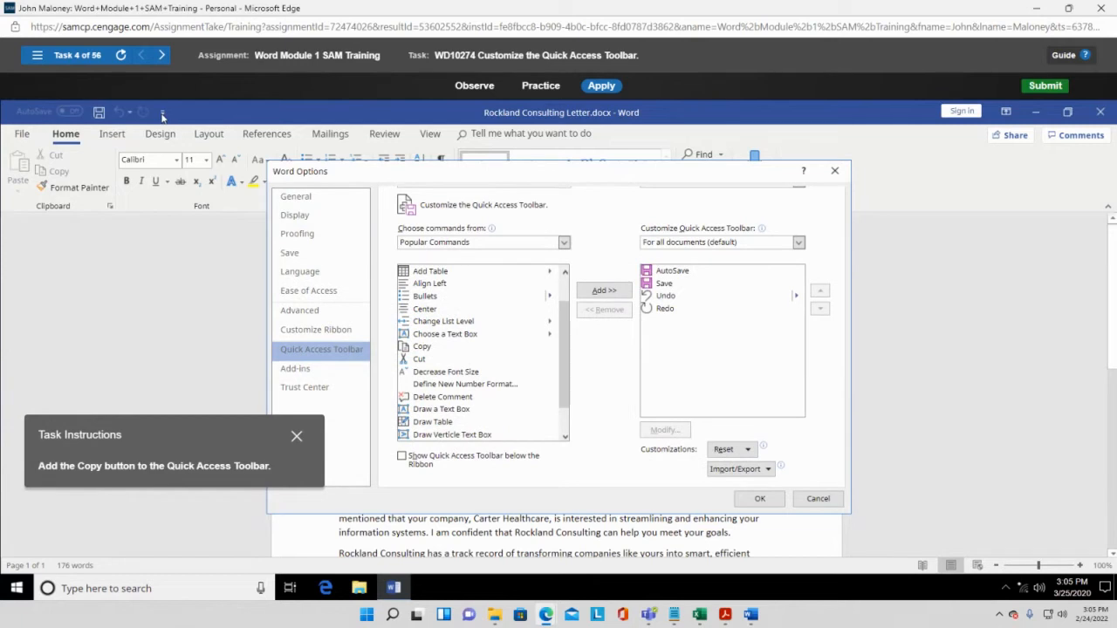
pyautogui.click(436, 349)
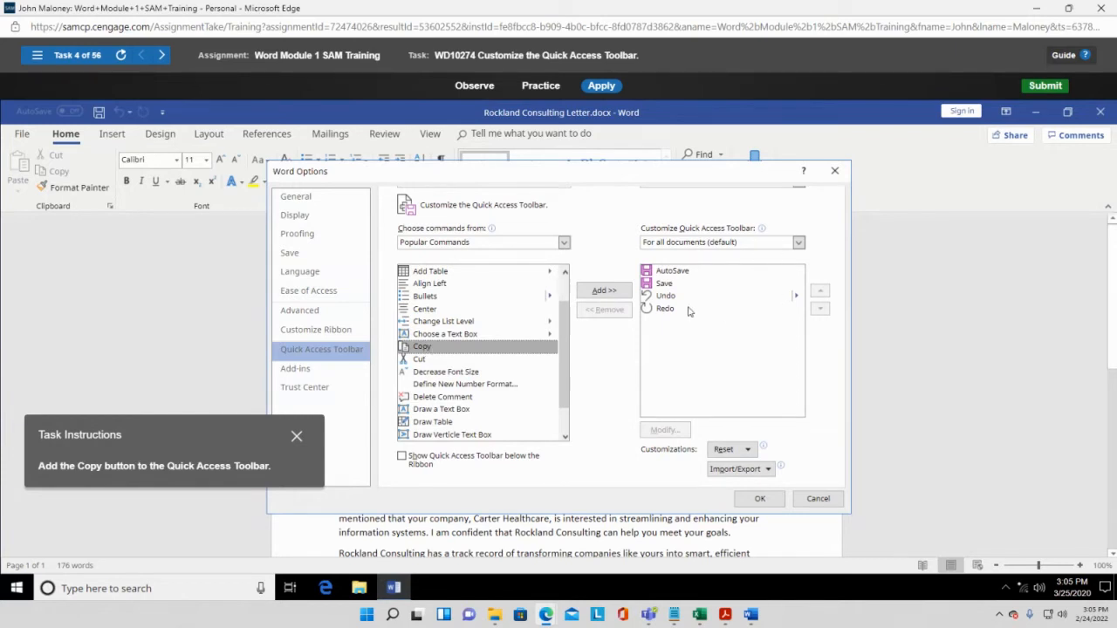
pyautogui.click(616, 293)
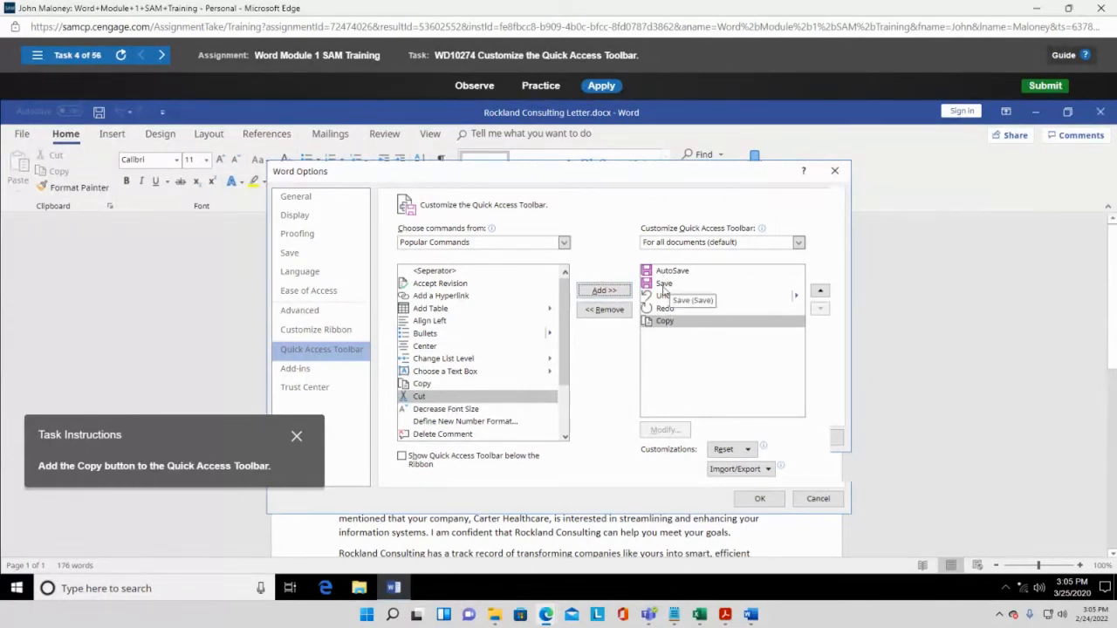
pyautogui.click(767, 504)
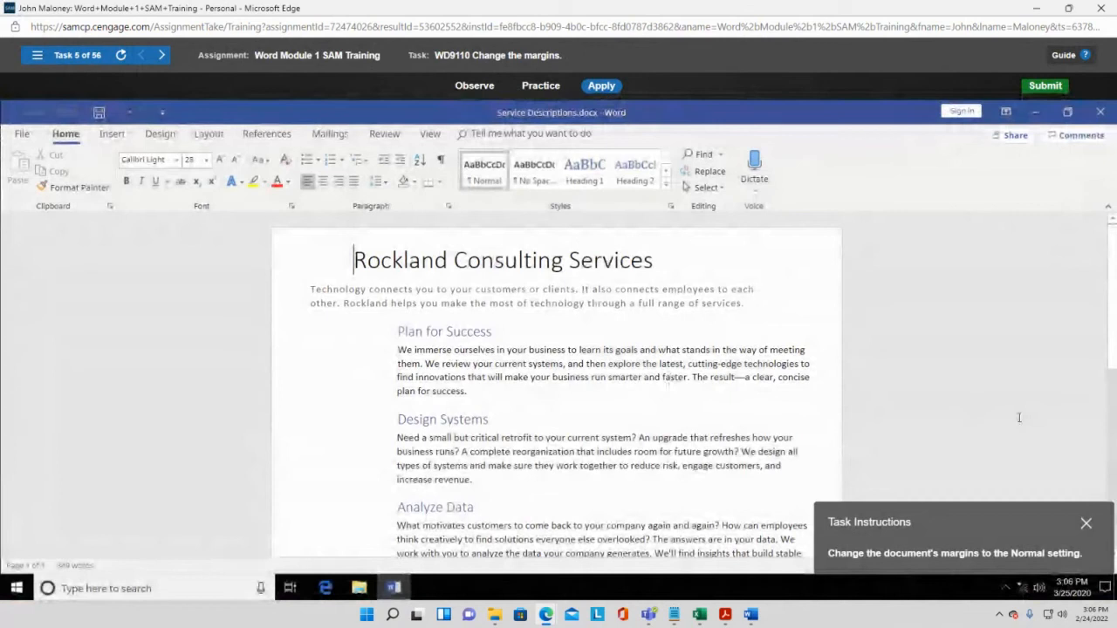
# Step: Move the Task Instructions box off the corner and change the Service Descriptions document's margins to the Normal setting
pyautogui.moveTo(1008, 514); pyautogui.dragTo(540, 218)
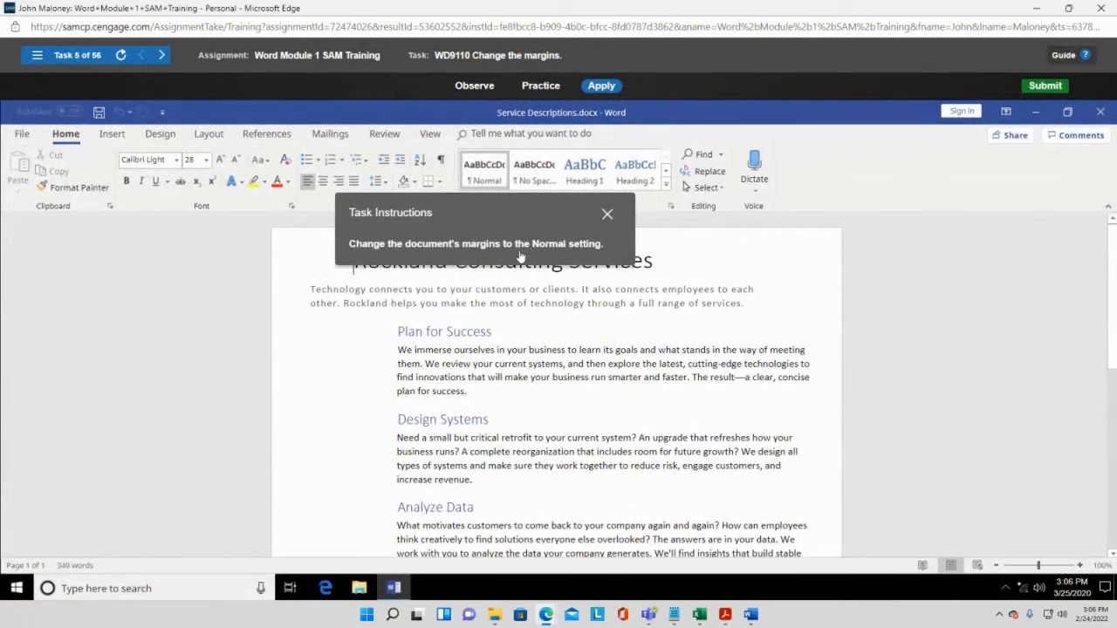
pyautogui.click(209, 136)
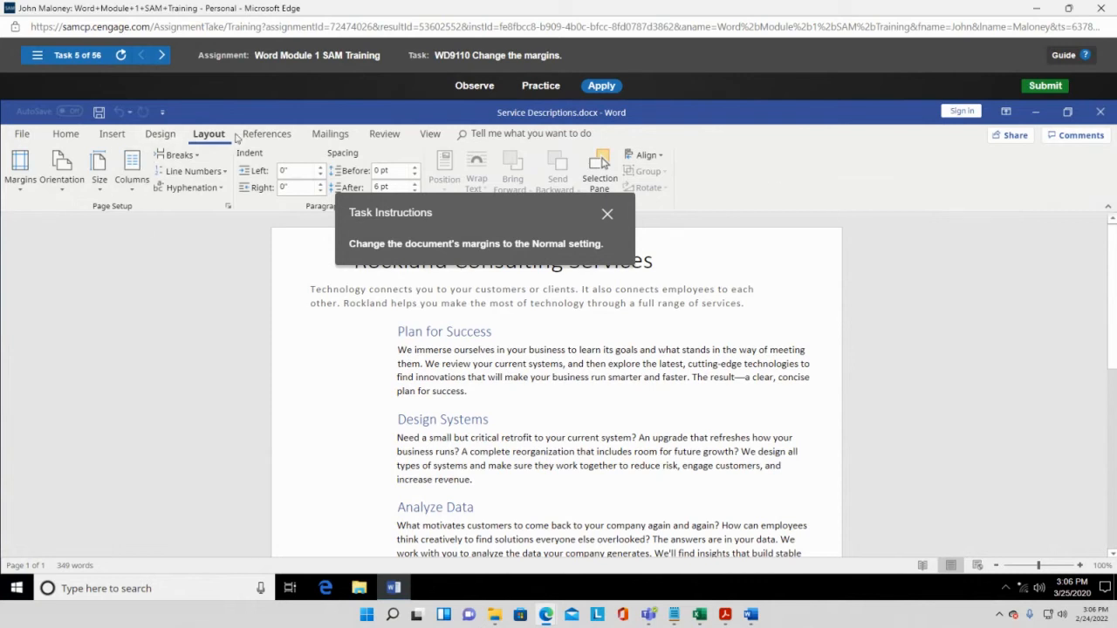
pyautogui.click(21, 168)
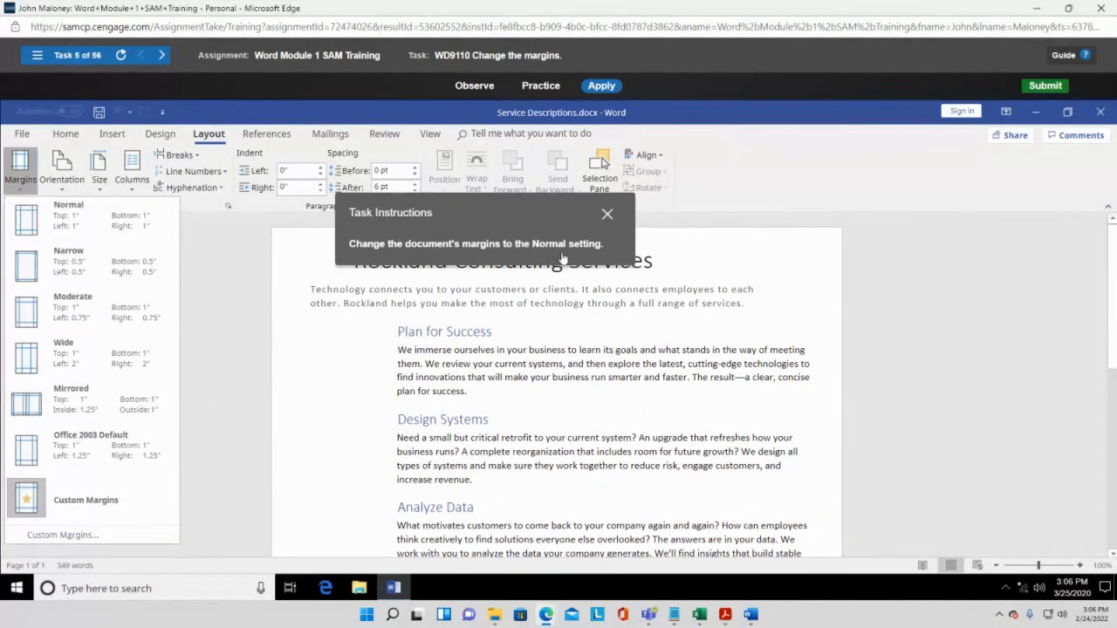
pyautogui.click(46, 231)
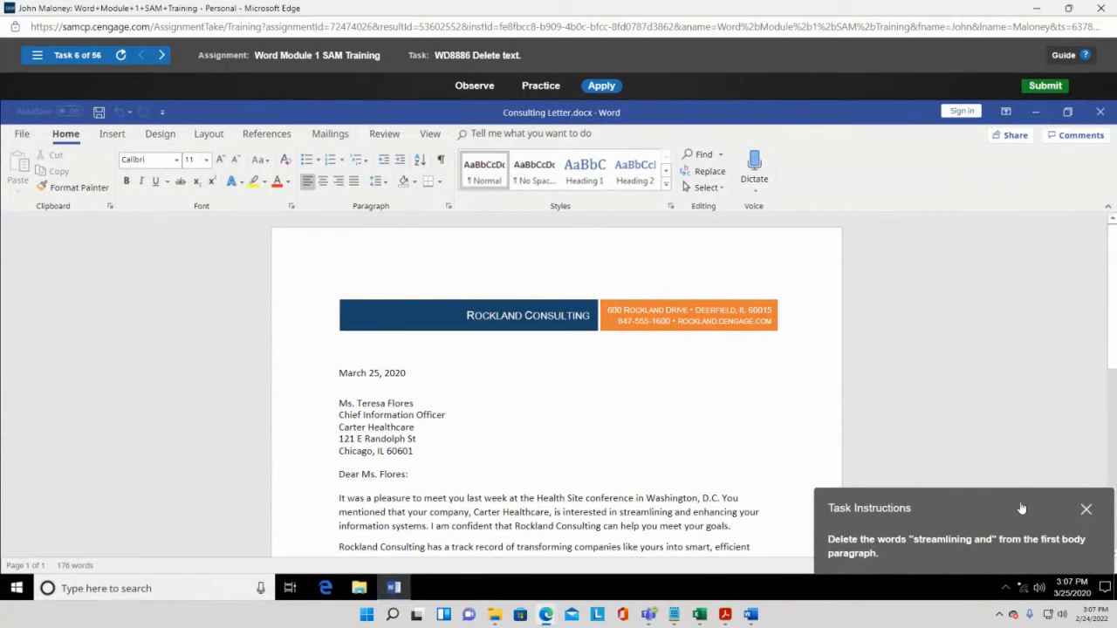
# Step: Delete the words "streamlining and" from the first body paragraph of the consulting letter
pyautogui.moveTo(1013, 499); pyautogui.dragTo(285, 253)
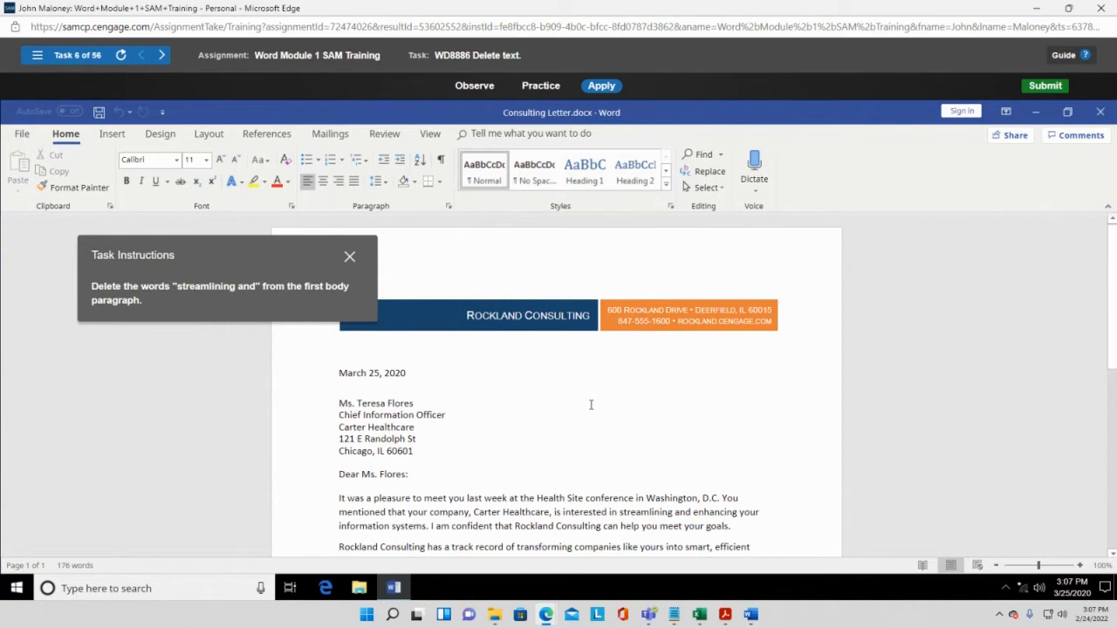
pyautogui.scroll(-1, 591, 404)
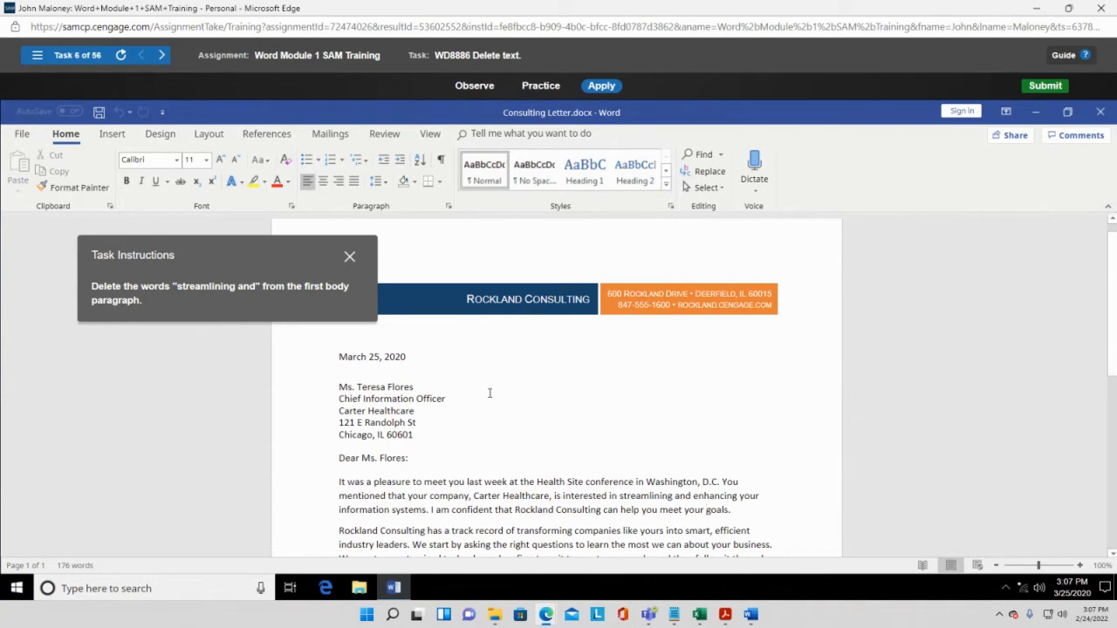
pyautogui.scroll(-1, 524, 410)
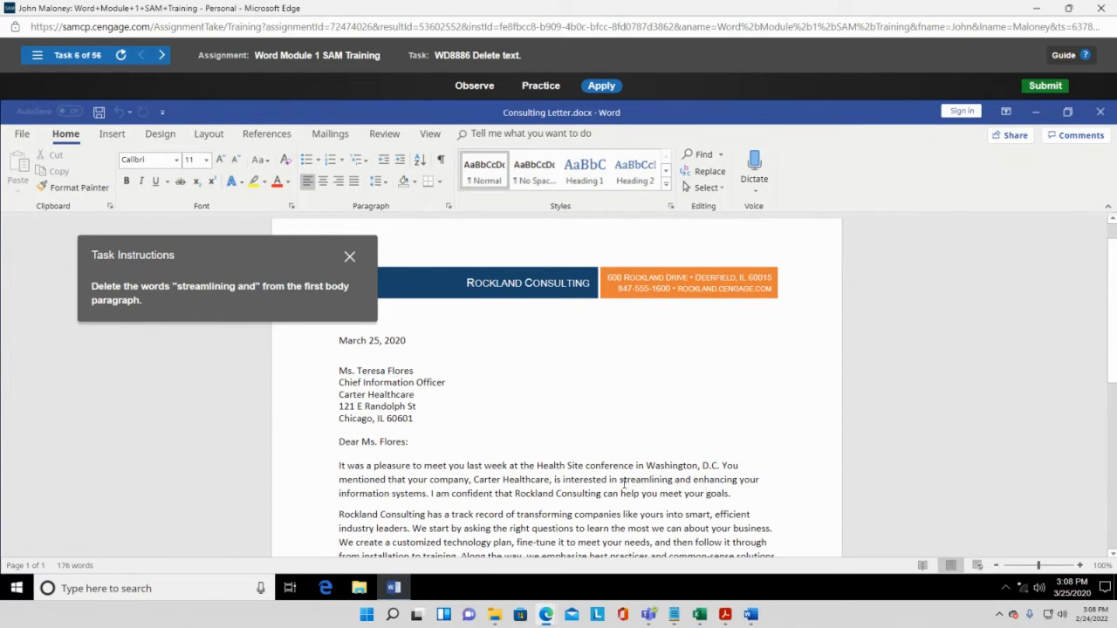
pyautogui.moveTo(621, 479); pyautogui.dragTo(692, 482)
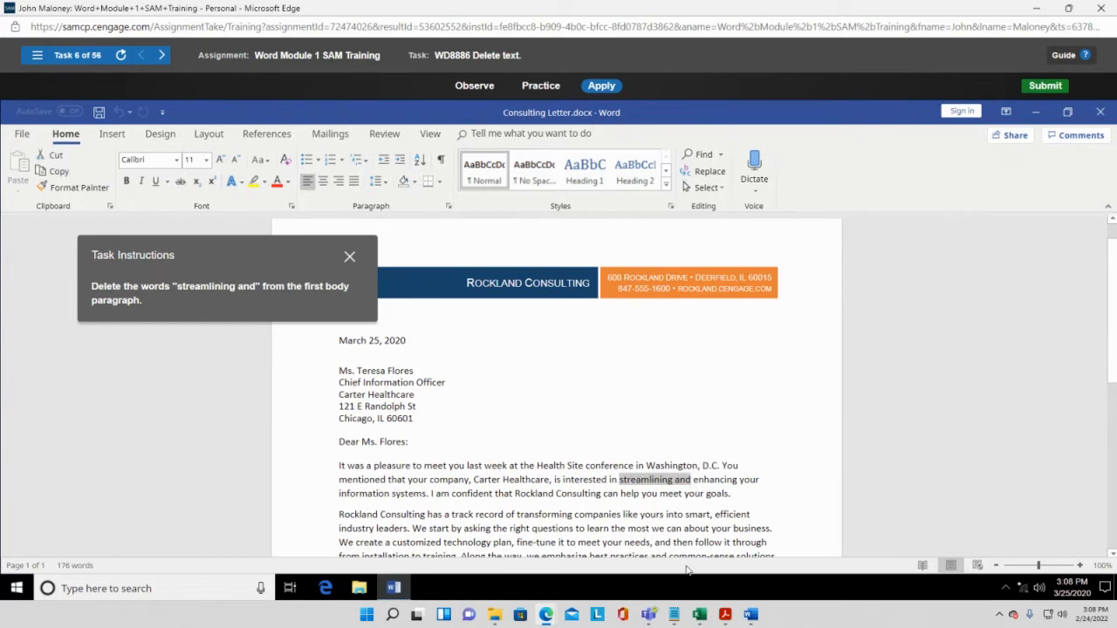
pyautogui.click(621, 495)
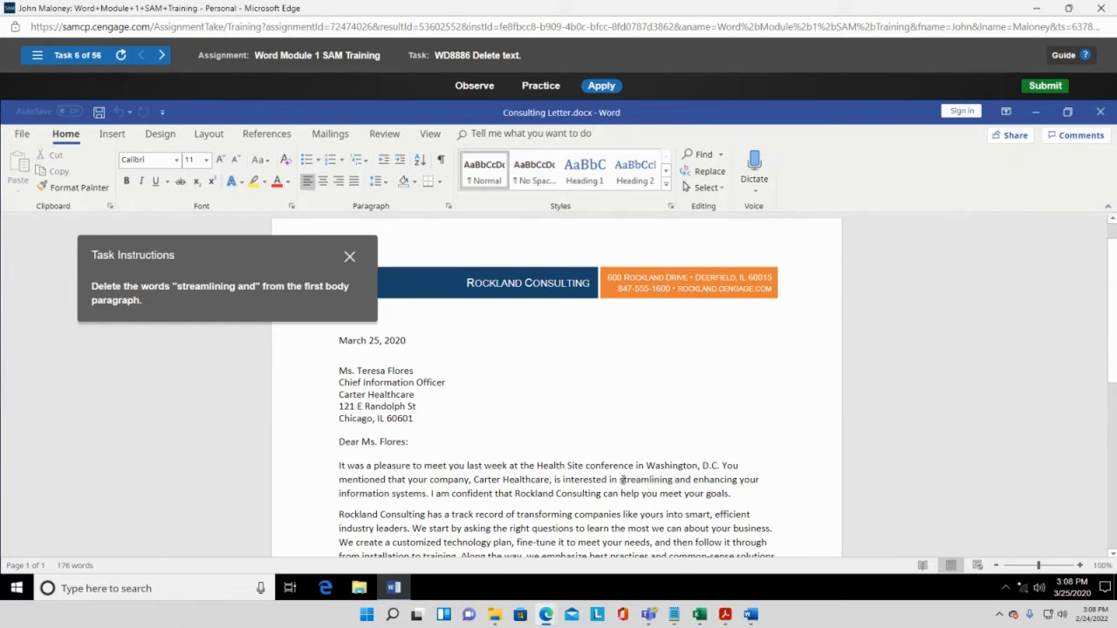
pyautogui.moveTo(620, 479); pyautogui.dragTo(693, 480)
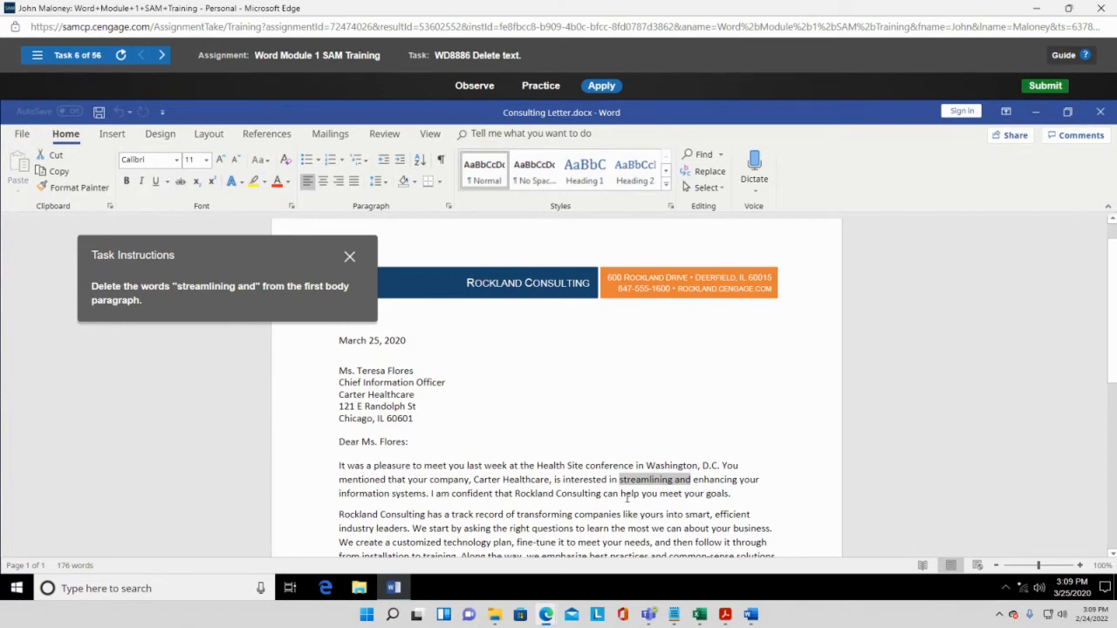
pyautogui.press('Delete')
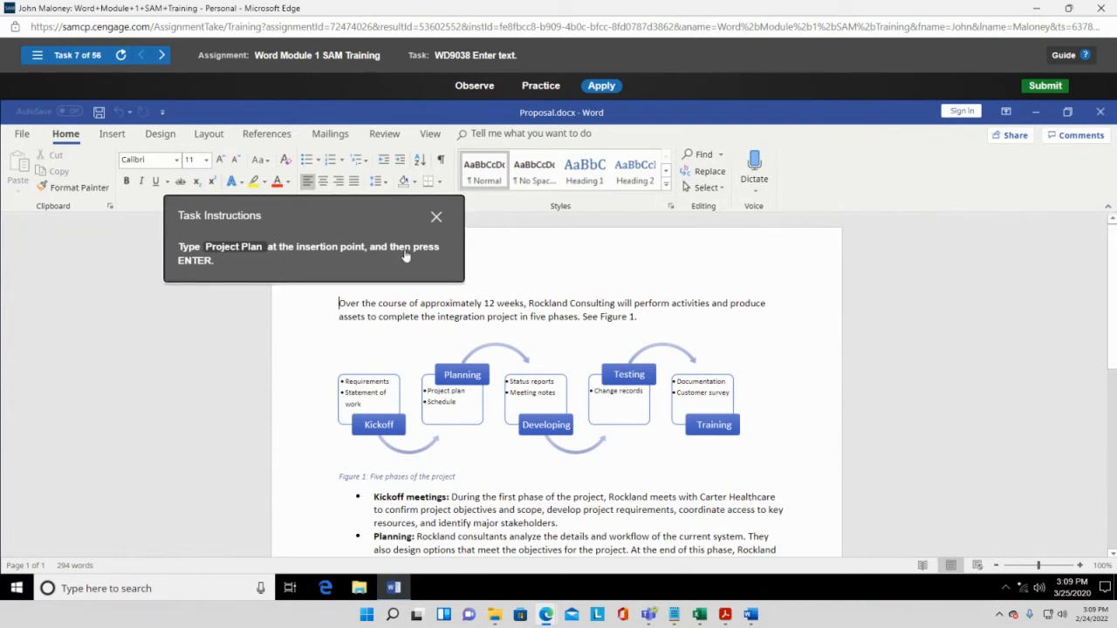
# Step: Enter "Project Plan" at the insertion point at the start of the proposal, followed by a paragraph break
pyautogui.moveTo(350, 222); pyautogui.dragTo(812, 235)
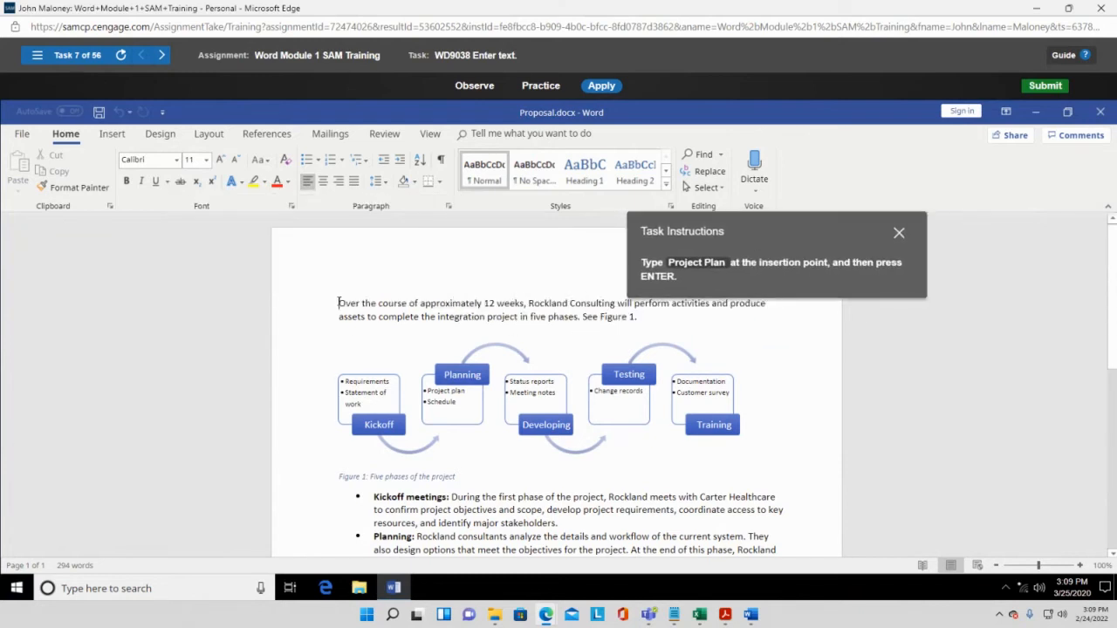
pyautogui.write('Project')
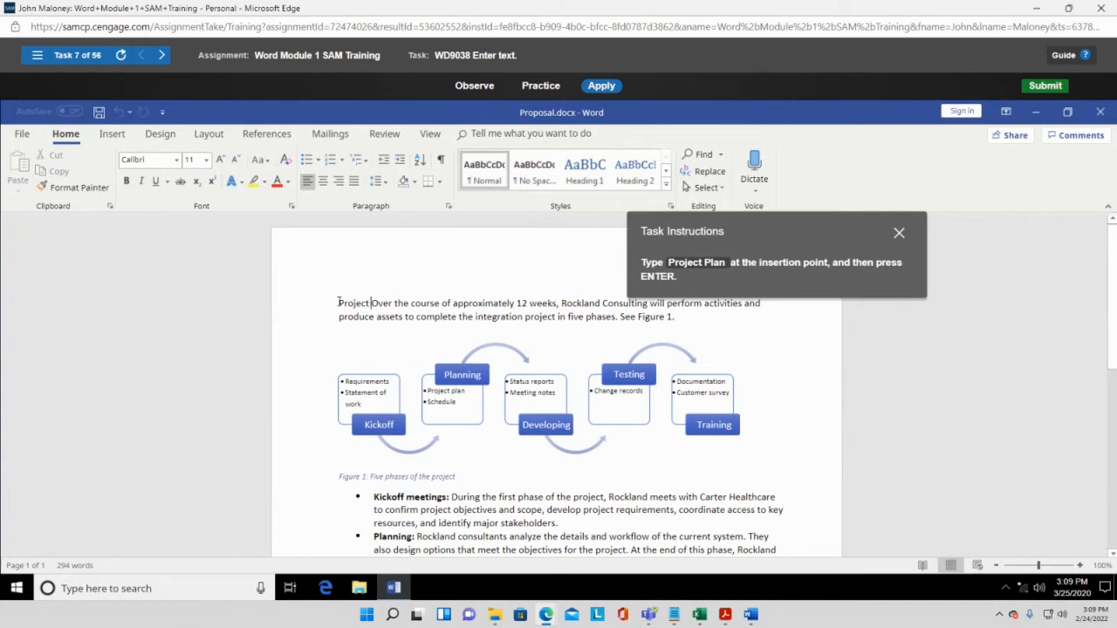
pyautogui.write(' Plan')
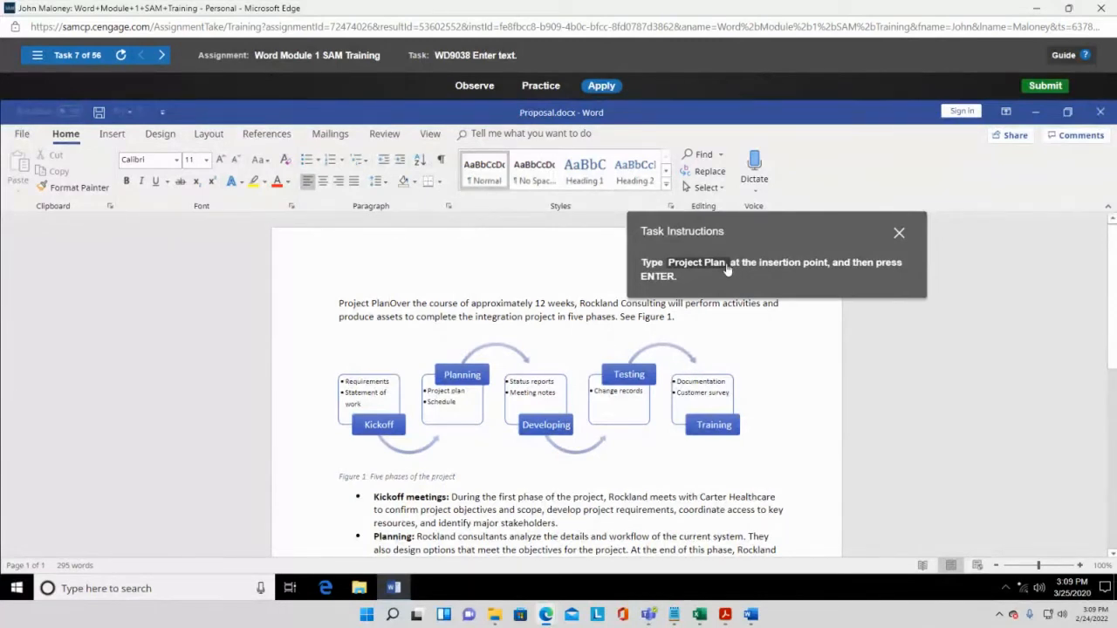
pyautogui.press('Return')
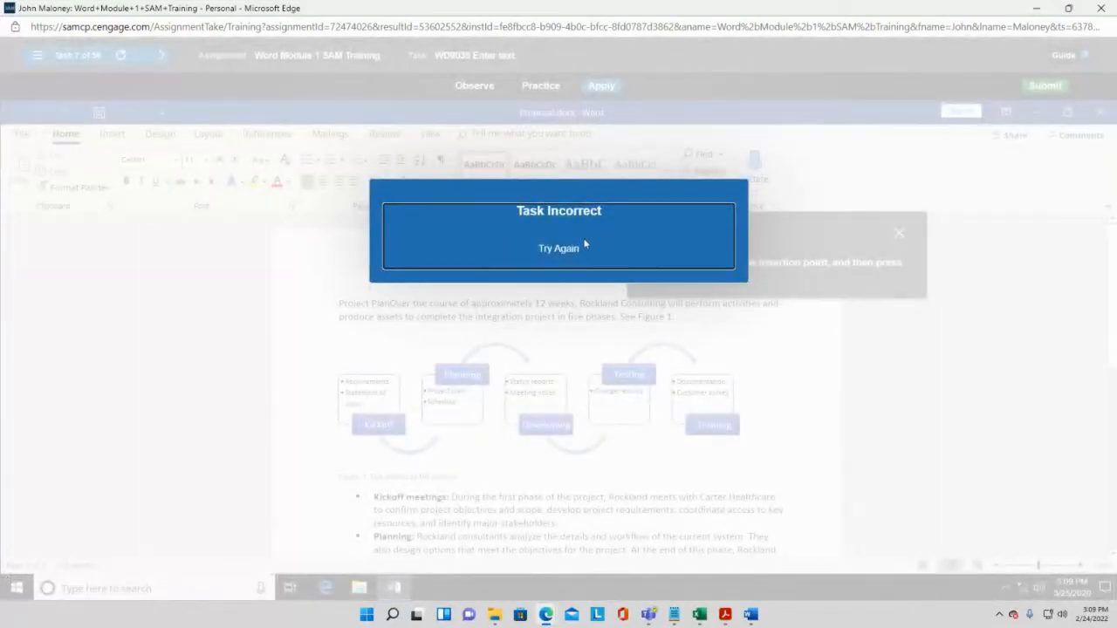
pyautogui.click(583, 249)
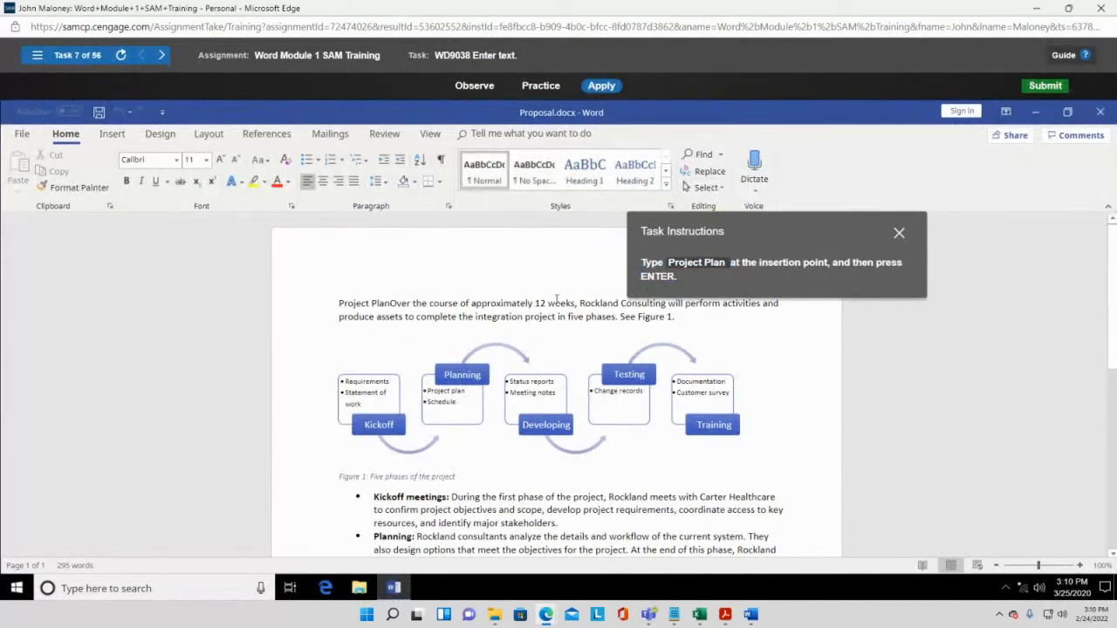
pyautogui.press('Return')
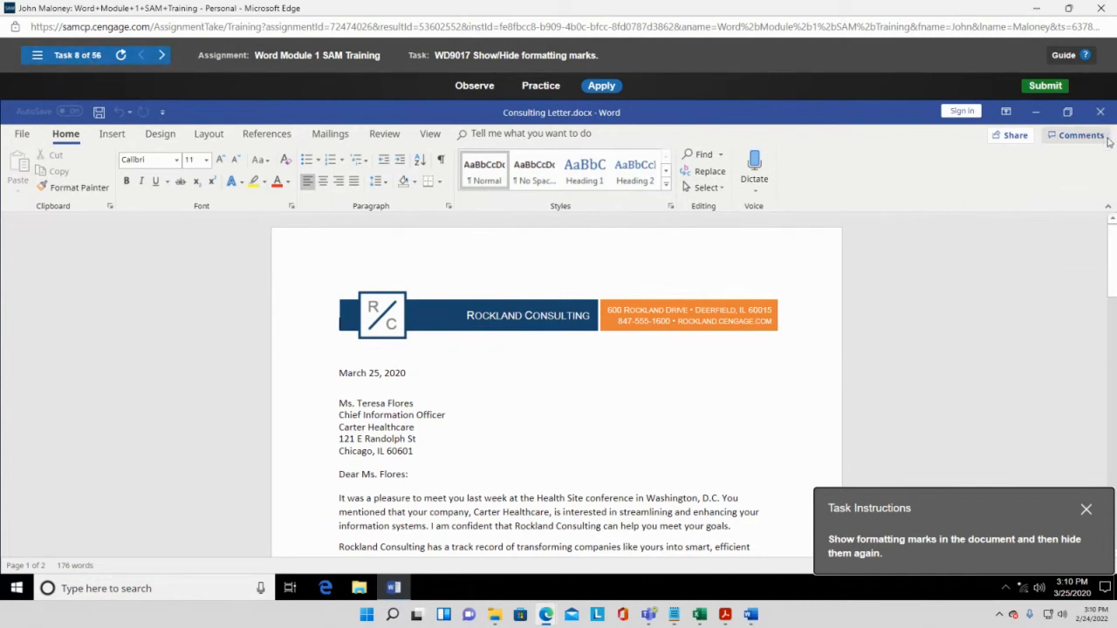
# Step: Close the SAM Training window without submitting and leave its activity page to return to the course outline
pyautogui.click(1099, 8)
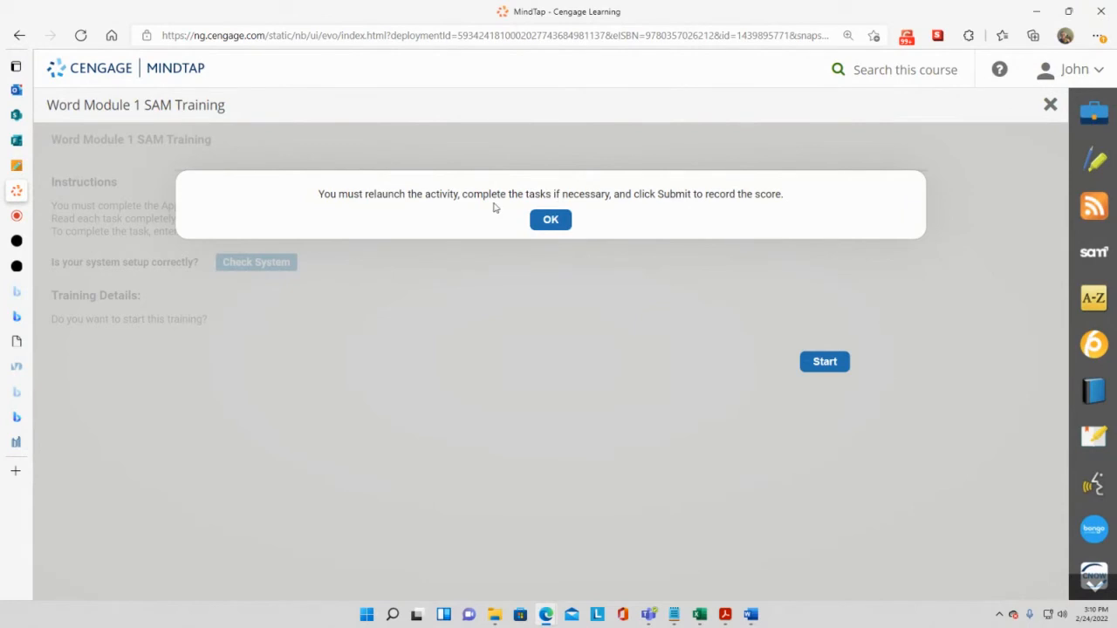
pyautogui.click(1050, 104)
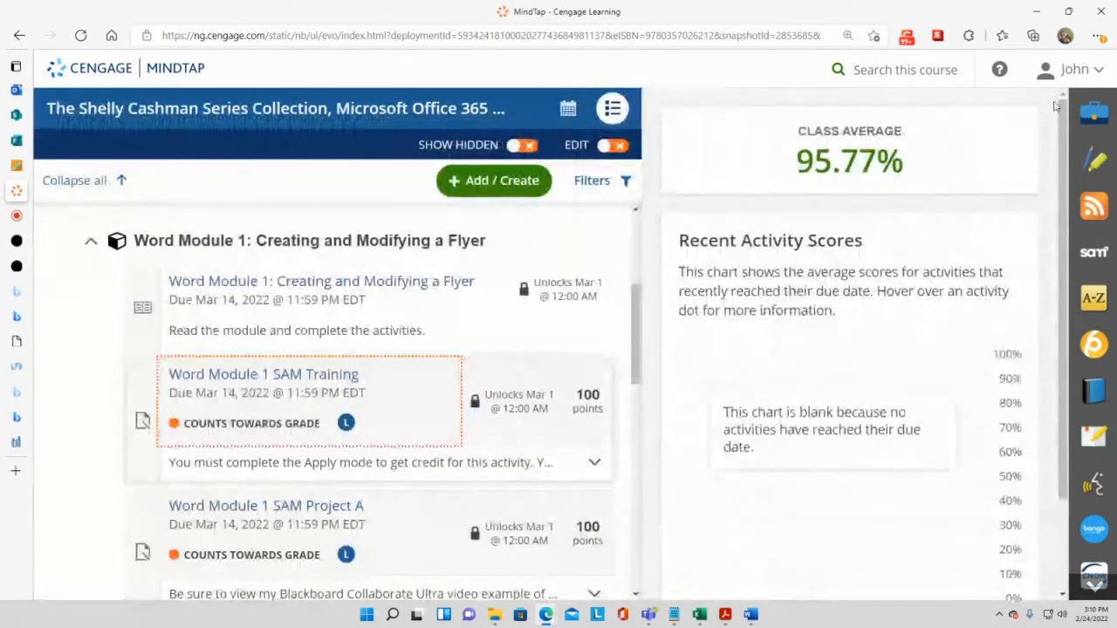
# Step: Expand Word Module 2 in the course outline and review the activities listed under Word Modules 1 and 2
pyautogui.scroll(-3, 305, 398)
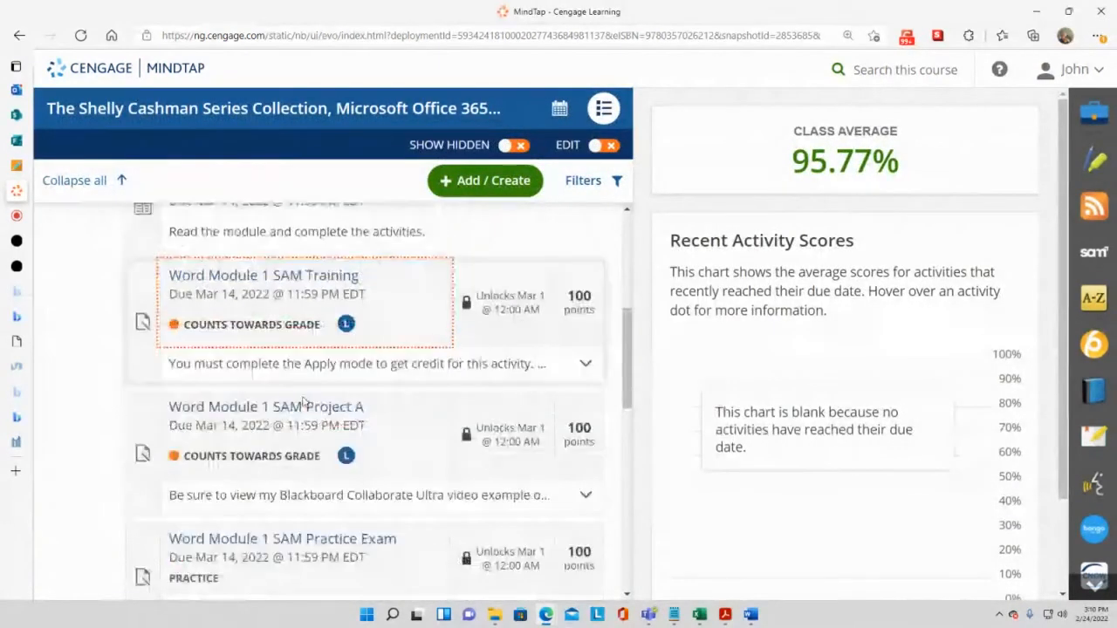
pyautogui.scroll(-5, 301, 399)
pyautogui.click(302, 401)
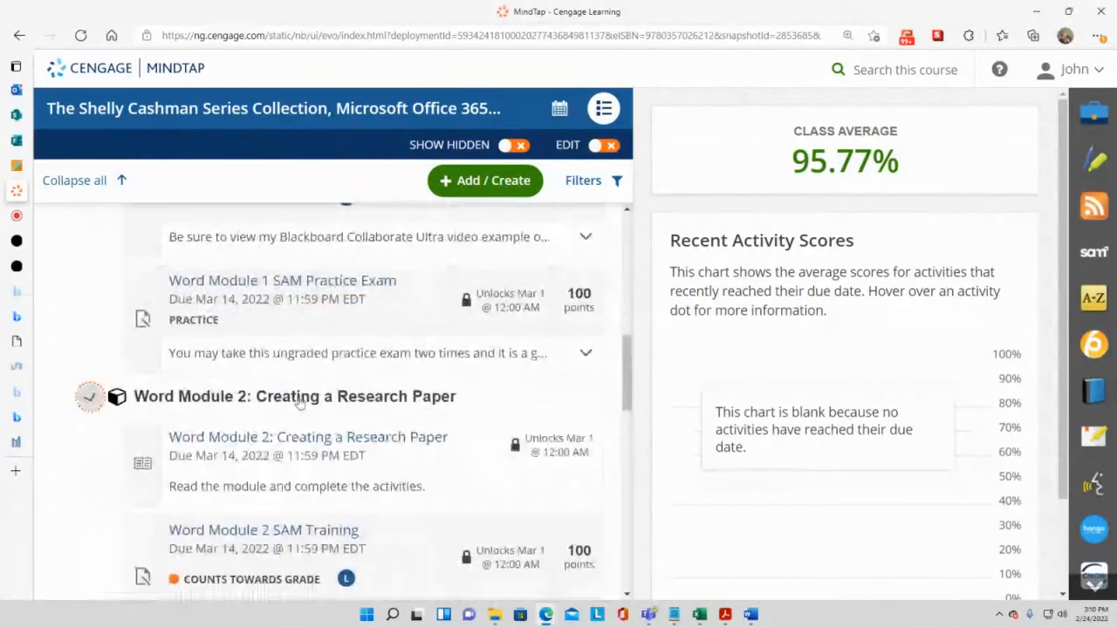
pyautogui.scroll(-2, 301, 398)
pyautogui.scroll(-1, 299, 401)
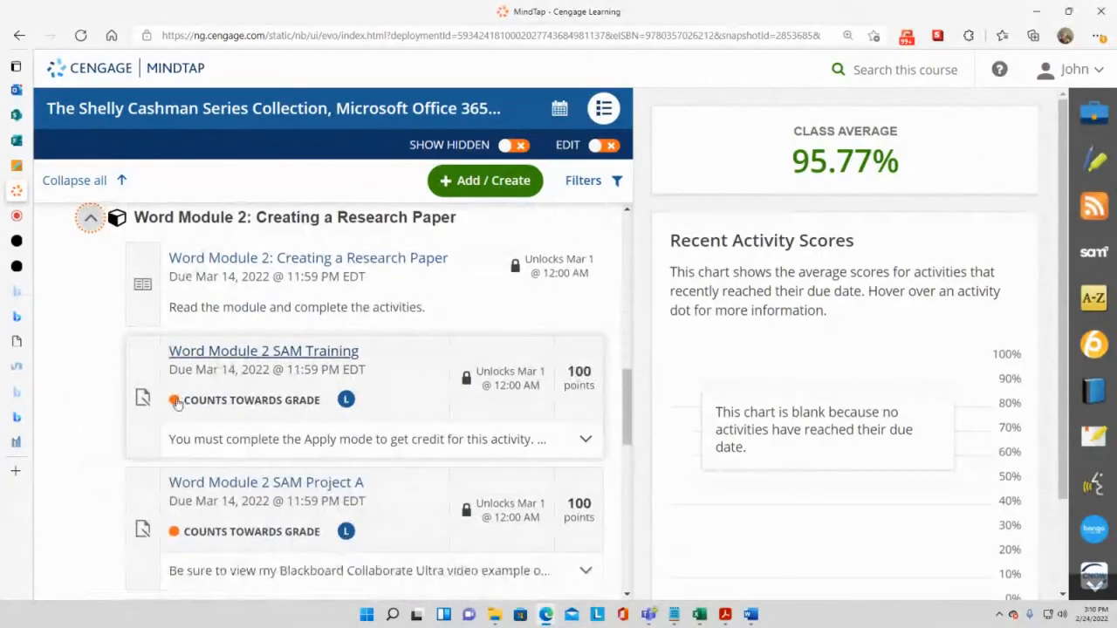
pyautogui.scroll(3, 197, 441)
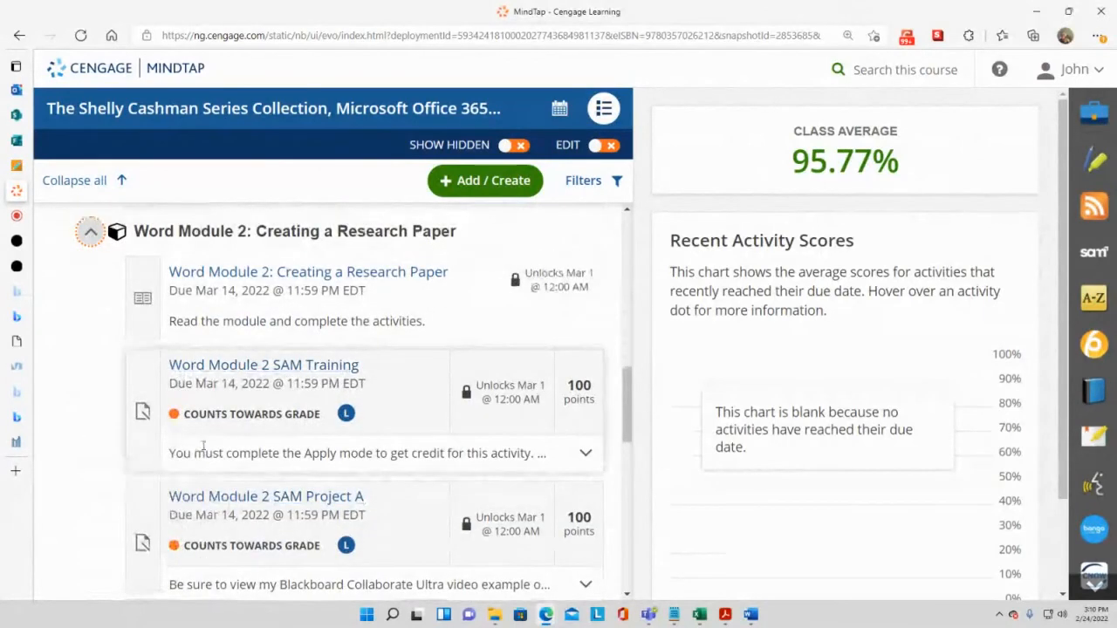
pyautogui.scroll(5, 200, 445)
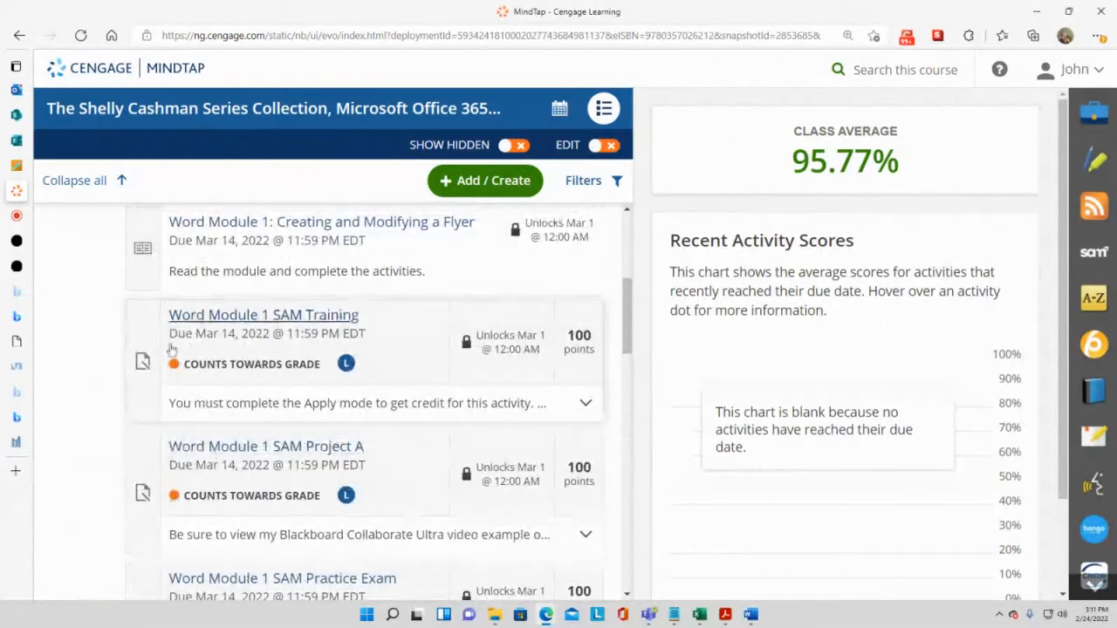
pyautogui.scroll(2, 179, 419)
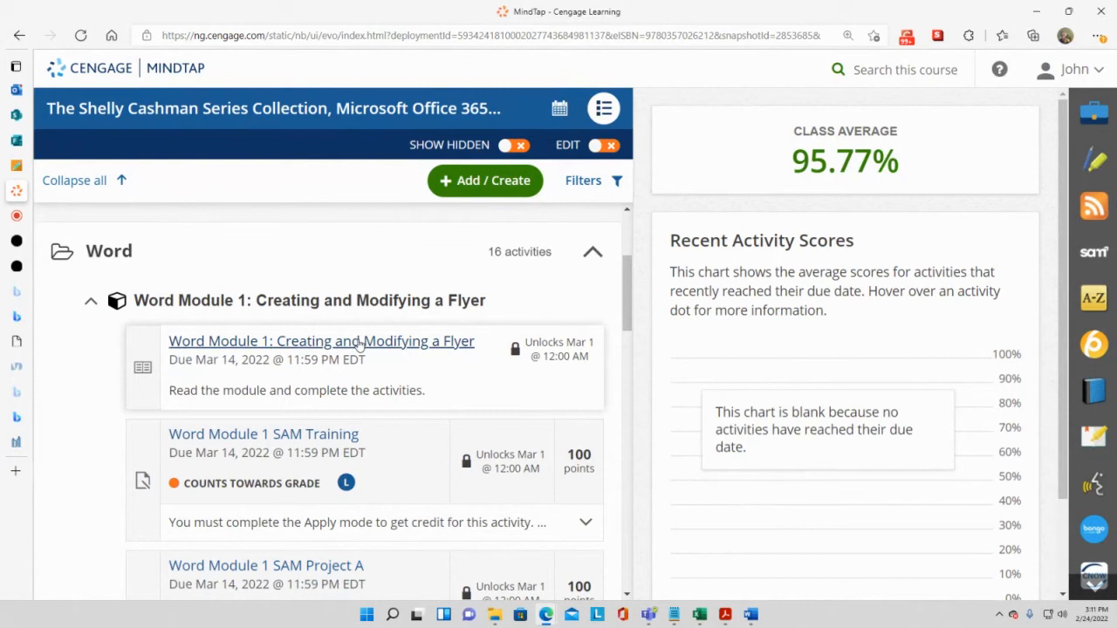
# Step: Open the full e-book, examine the chapters listed in its table of contents, and close the book
pyautogui.click(1094, 393)
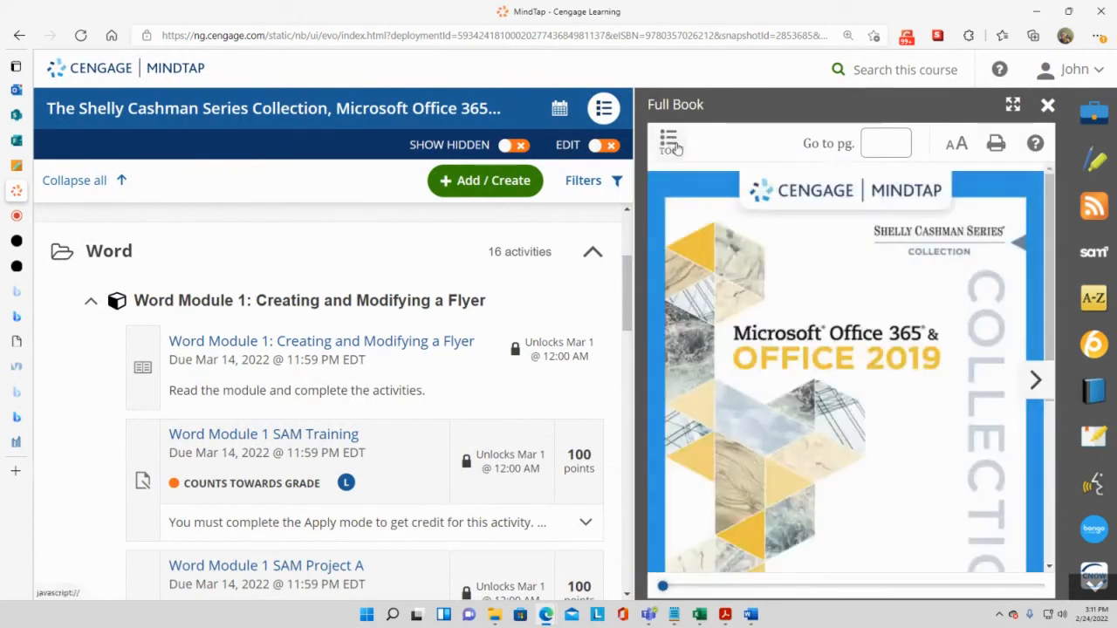
pyautogui.click(669, 142)
pyautogui.scroll(-6, 733, 306)
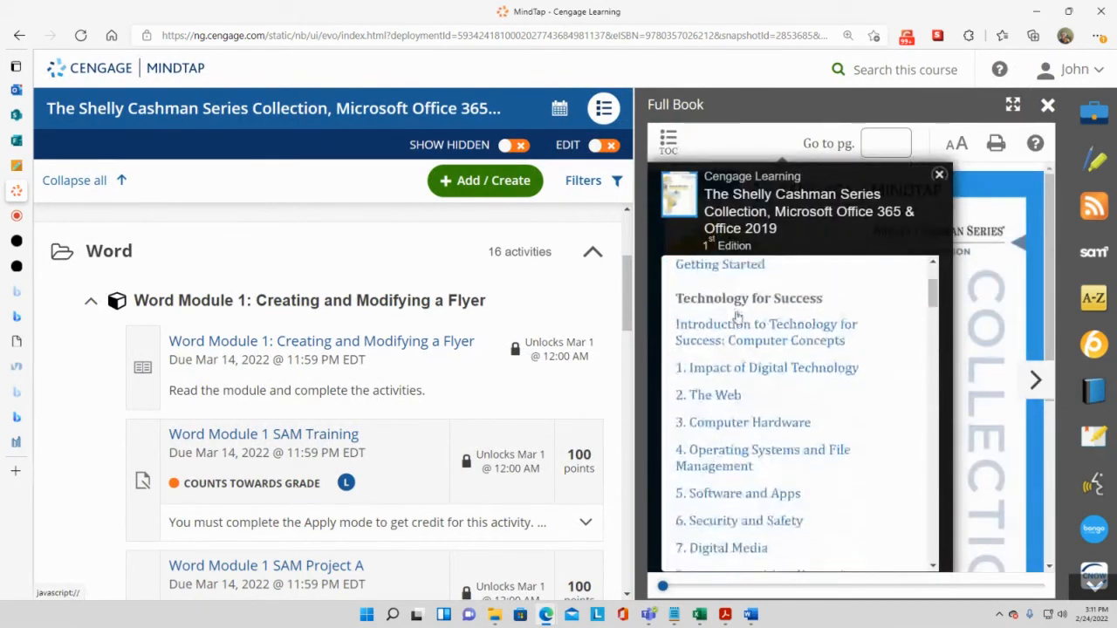
pyautogui.scroll(-2, 735, 317)
pyautogui.scroll(4, 746, 310)
pyautogui.scroll(-1, 771, 315)
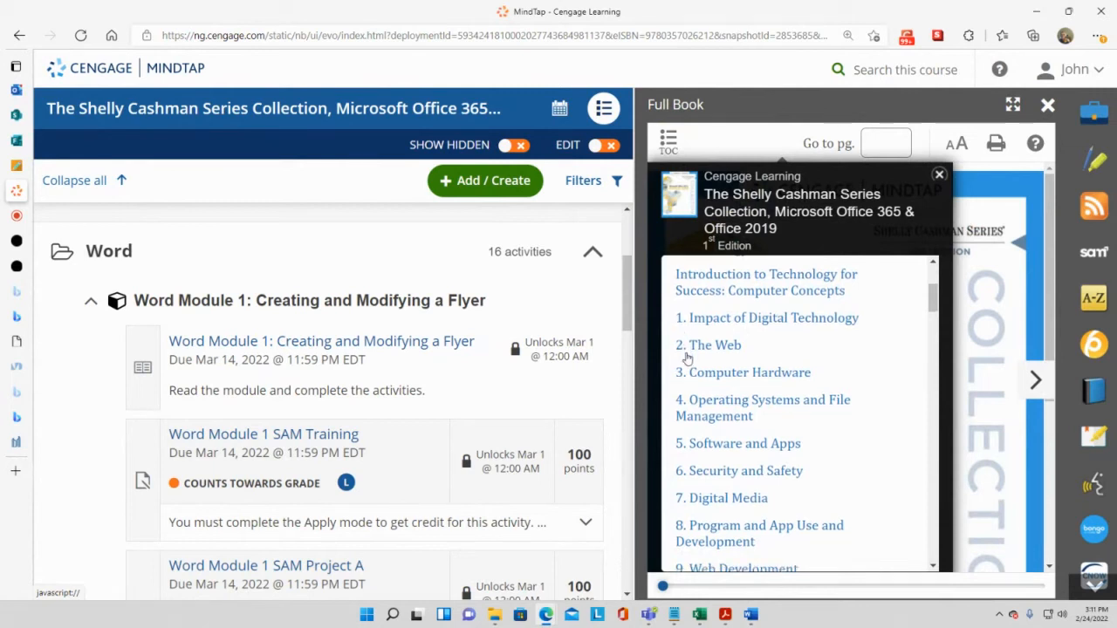
pyautogui.scroll(-1, 685, 349)
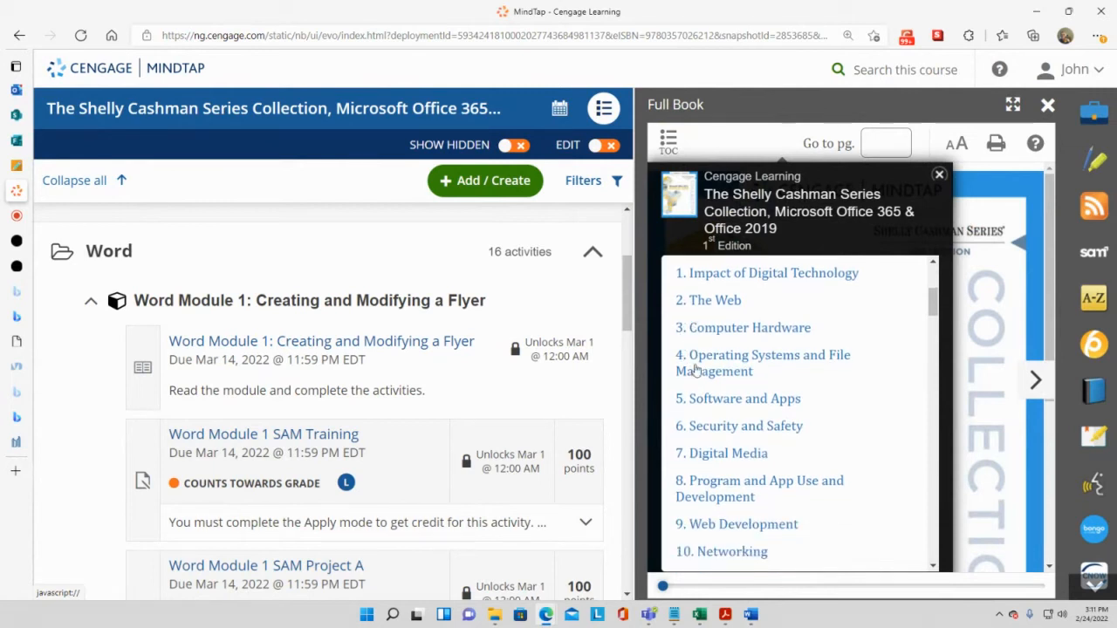
pyautogui.scroll(-4, 698, 329)
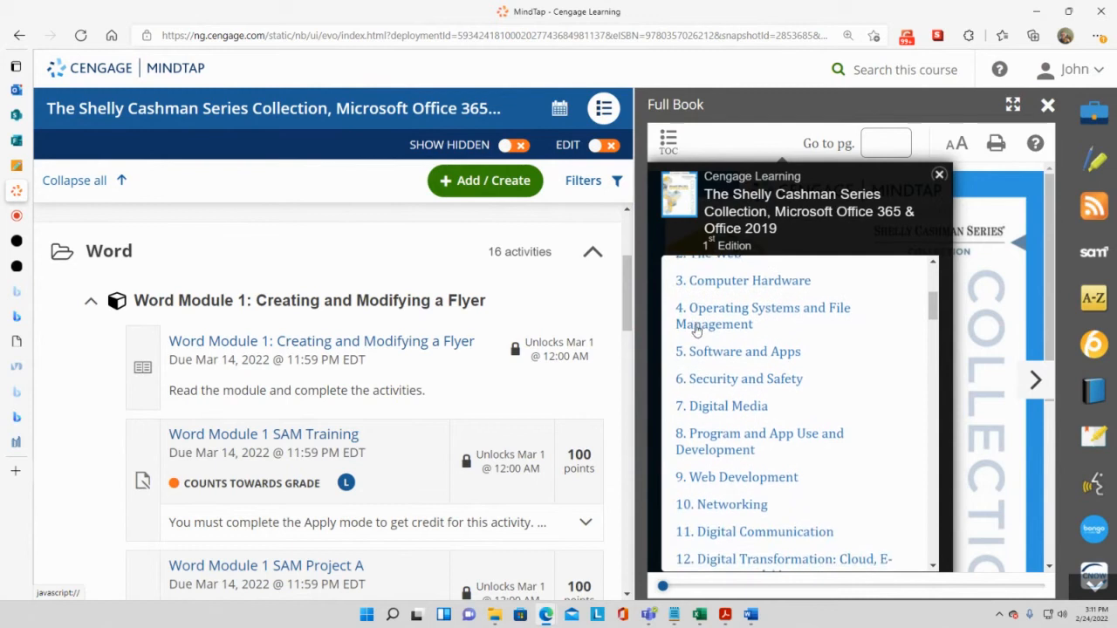
pyautogui.scroll(-3, 698, 389)
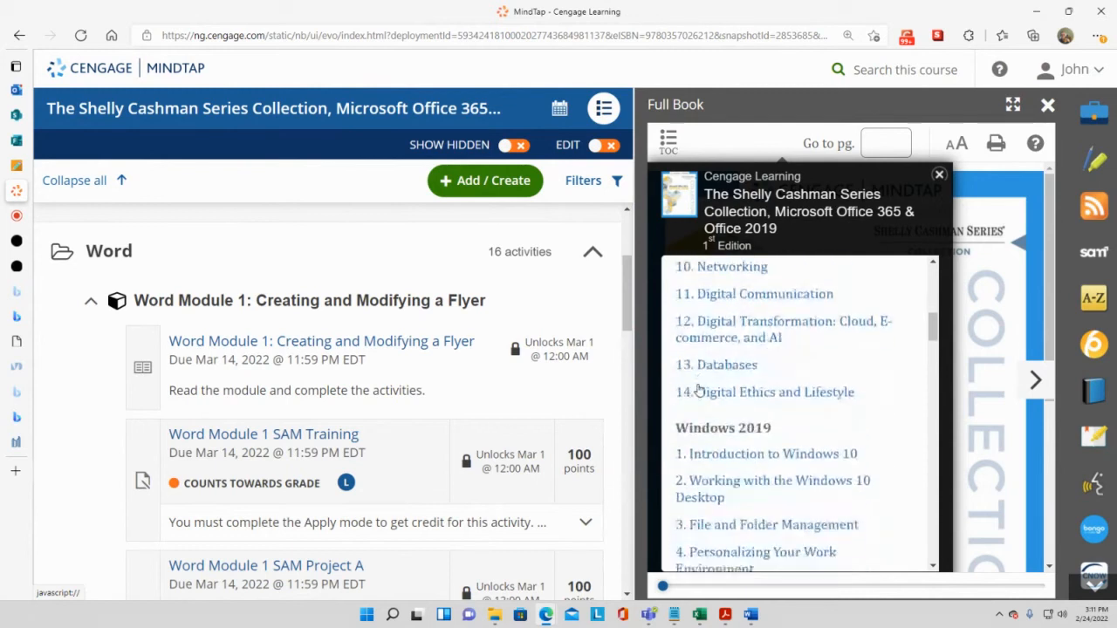
pyautogui.scroll(8, 699, 384)
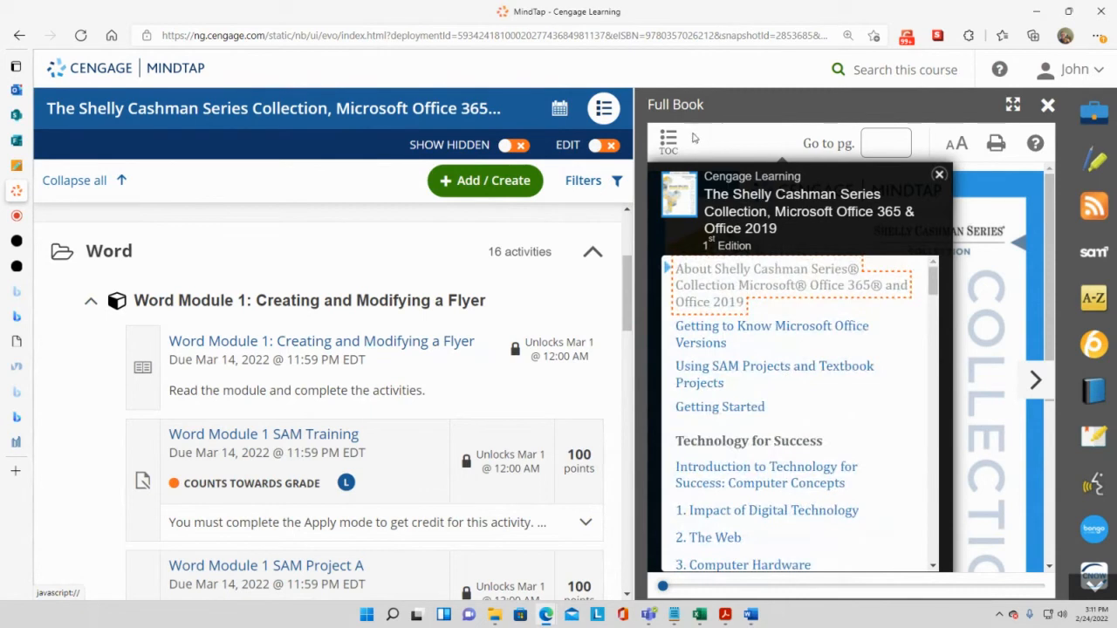
pyautogui.click(1048, 105)
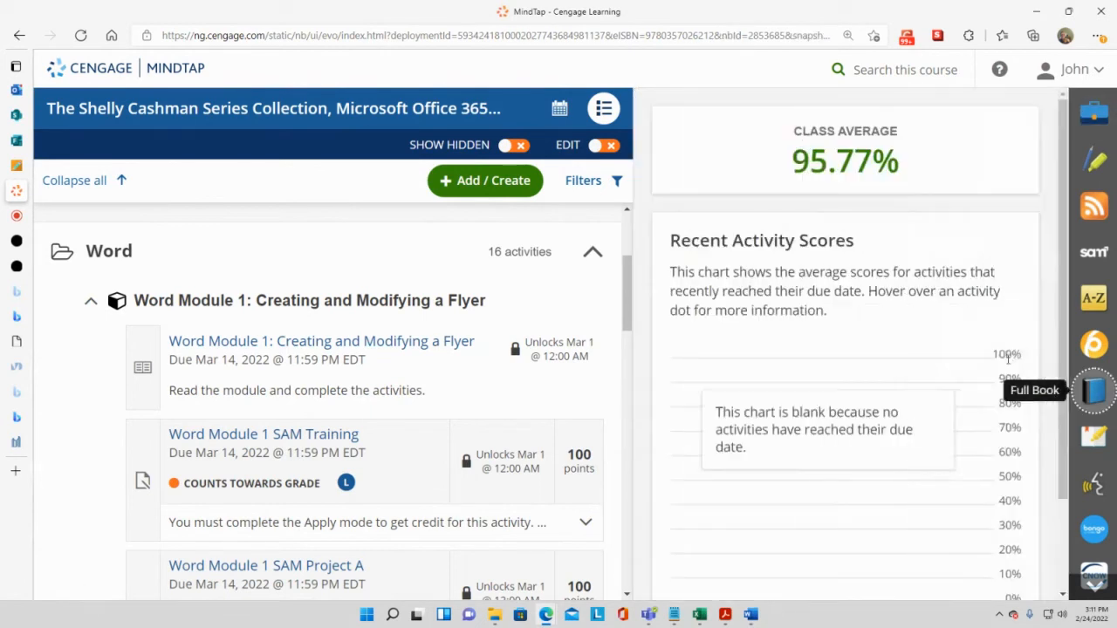
# Step: Start the Word Module 2 SAM Training from the course outline and maximize its training window
pyautogui.scroll(-5, 274, 449)
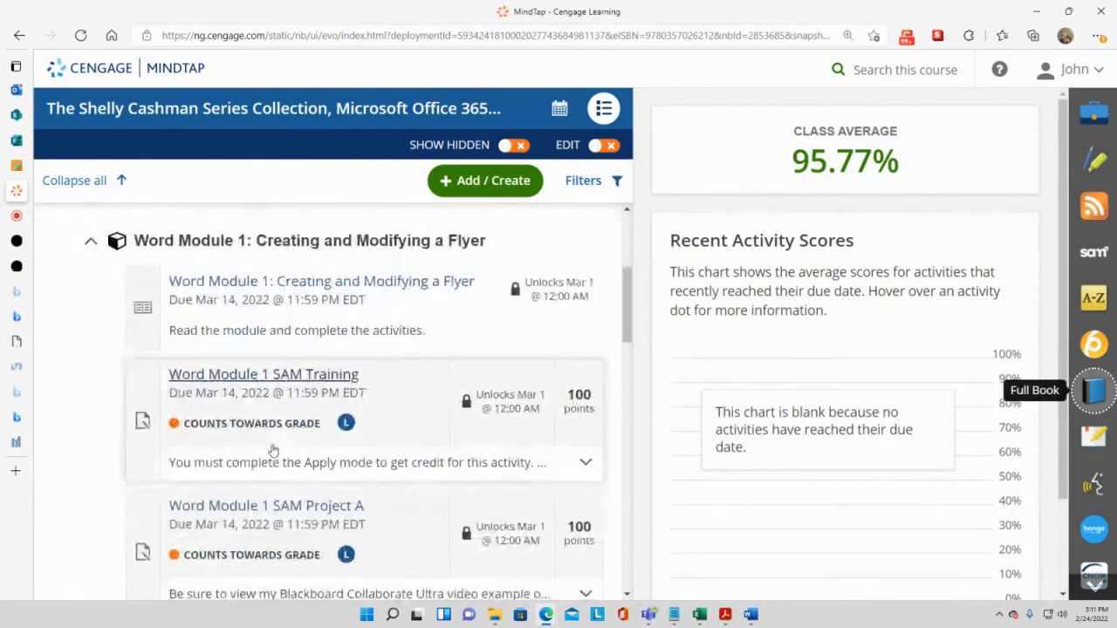
pyautogui.scroll(-1, 258, 449)
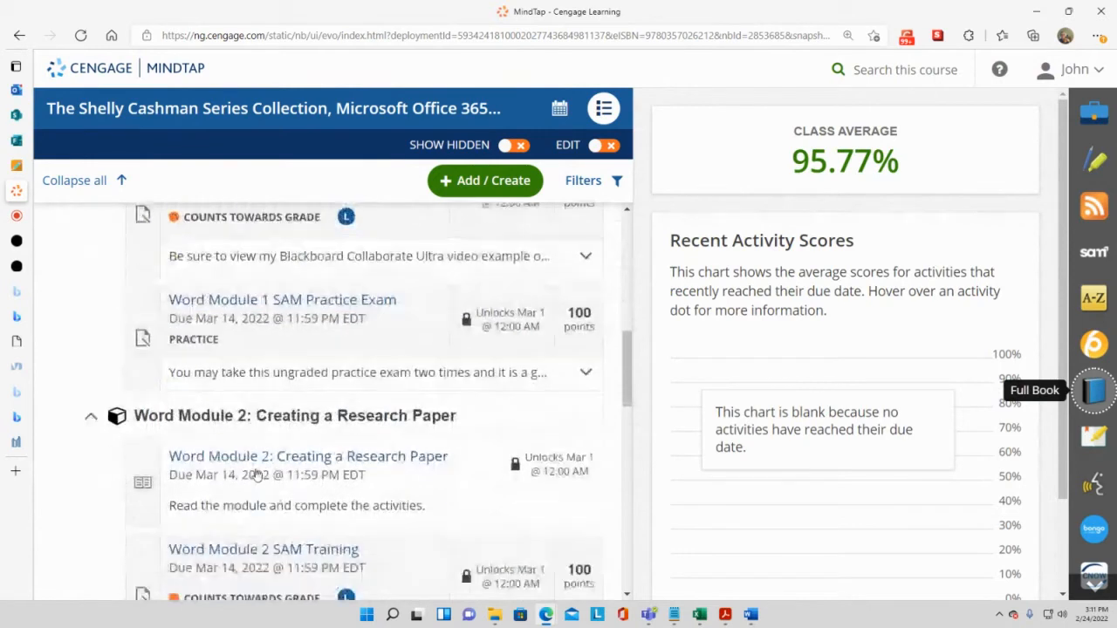
pyautogui.click(252, 530)
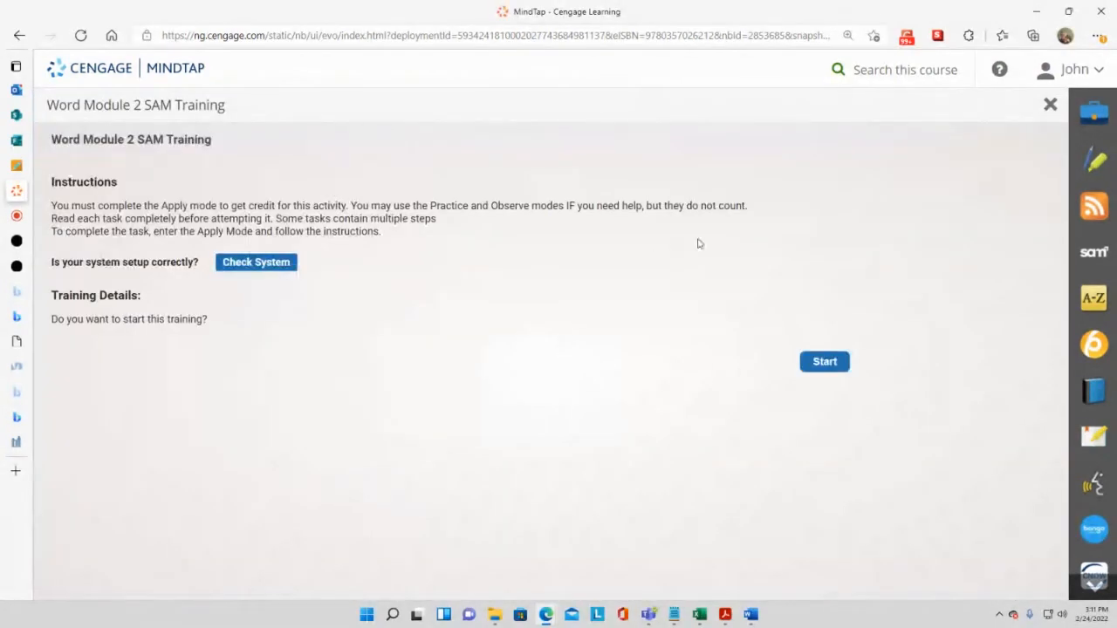
pyautogui.click(833, 363)
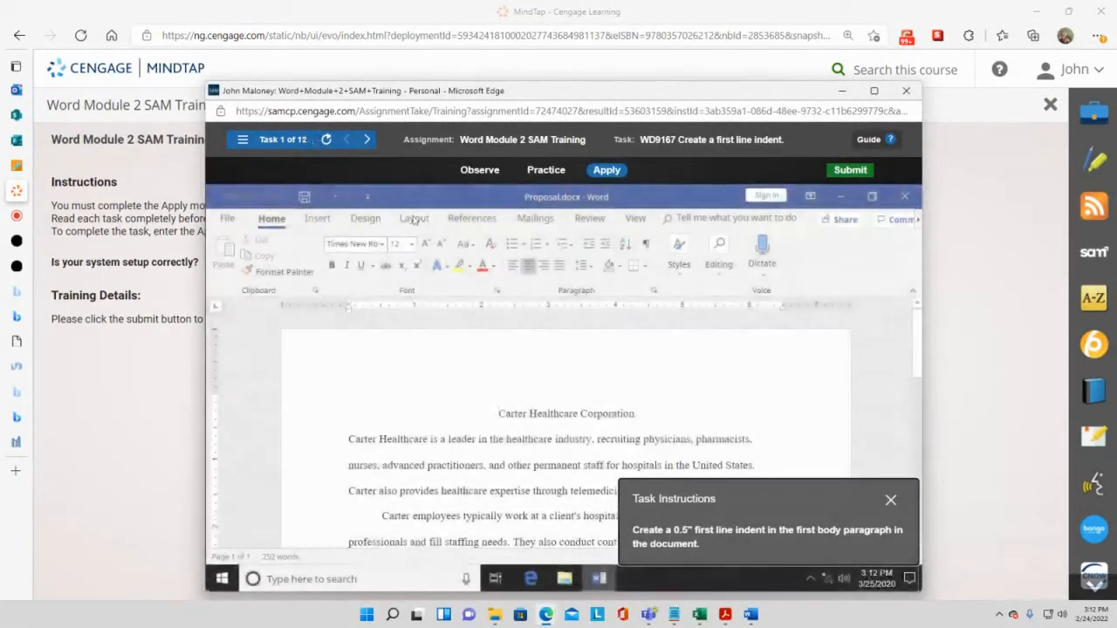
pyautogui.moveTo(823, 499); pyautogui.dragTo(639, 368)
pyautogui.click(873, 90)
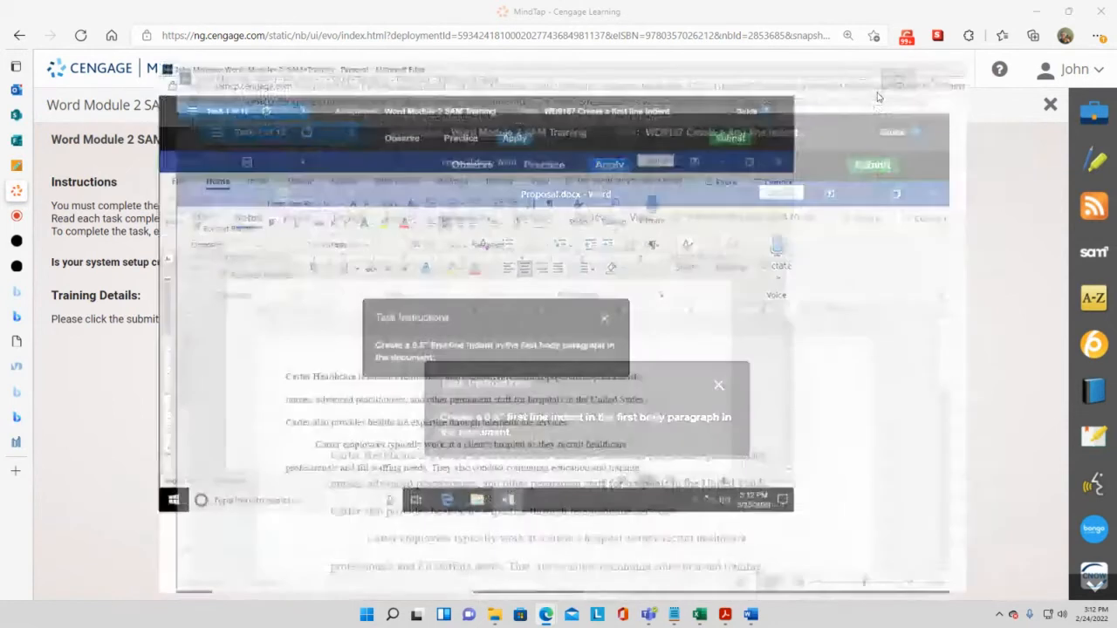
# Step: Move the task instructions off the text and create a 0.5" first line indent in the proposal's first body paragraph
pyautogui.moveTo(984, 515); pyautogui.dragTo(214, 303)
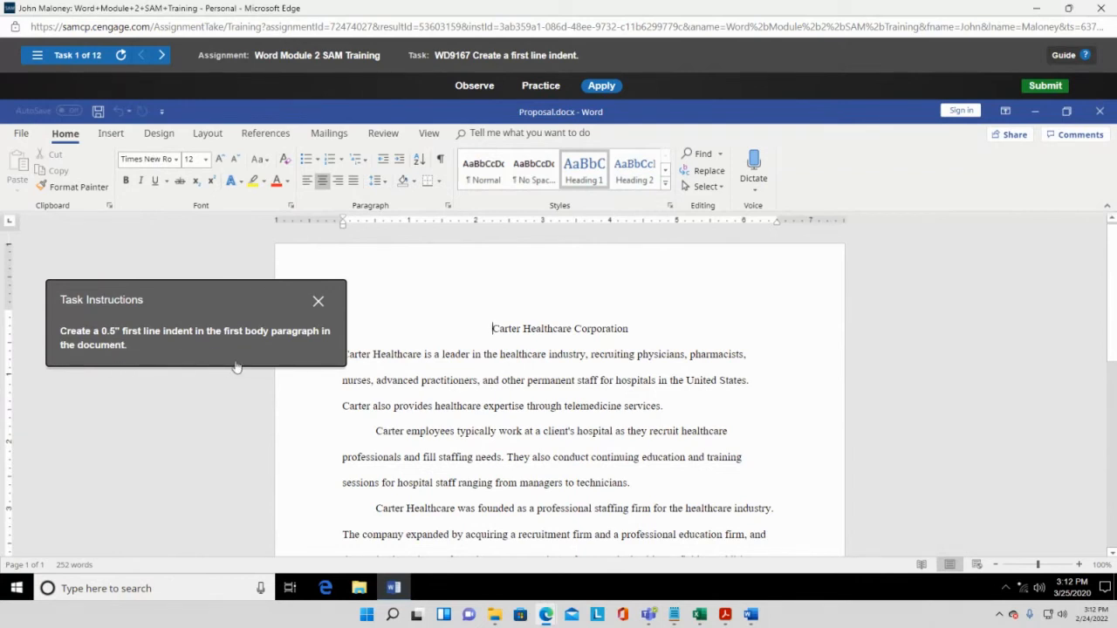
pyautogui.moveTo(215, 301); pyautogui.dragTo(431, 473)
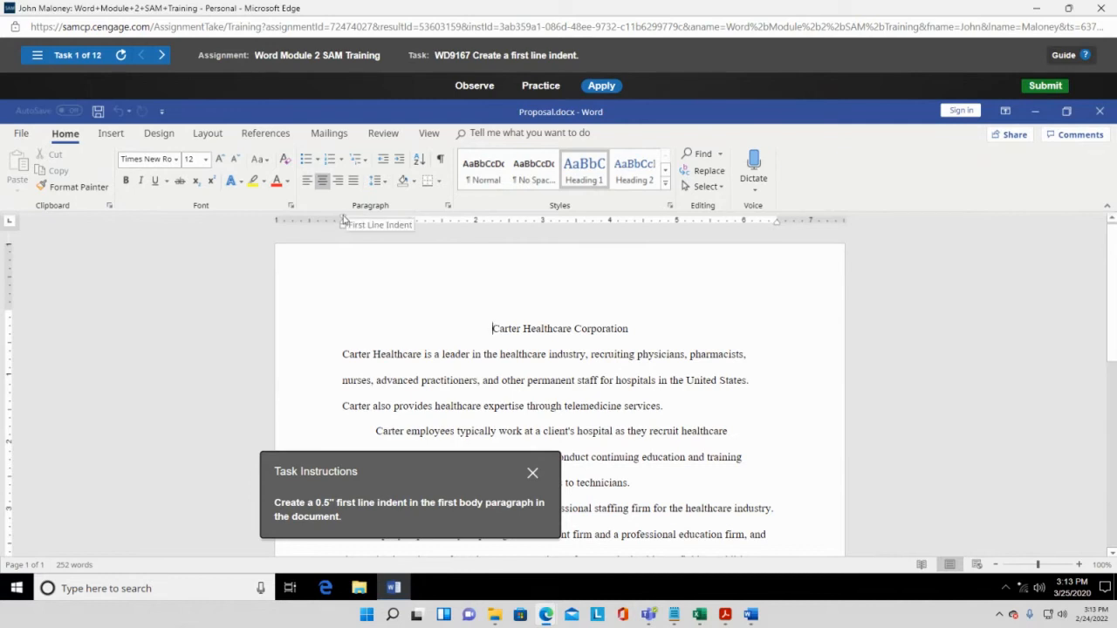
pyautogui.moveTo(343, 218); pyautogui.dragTo(375, 219)
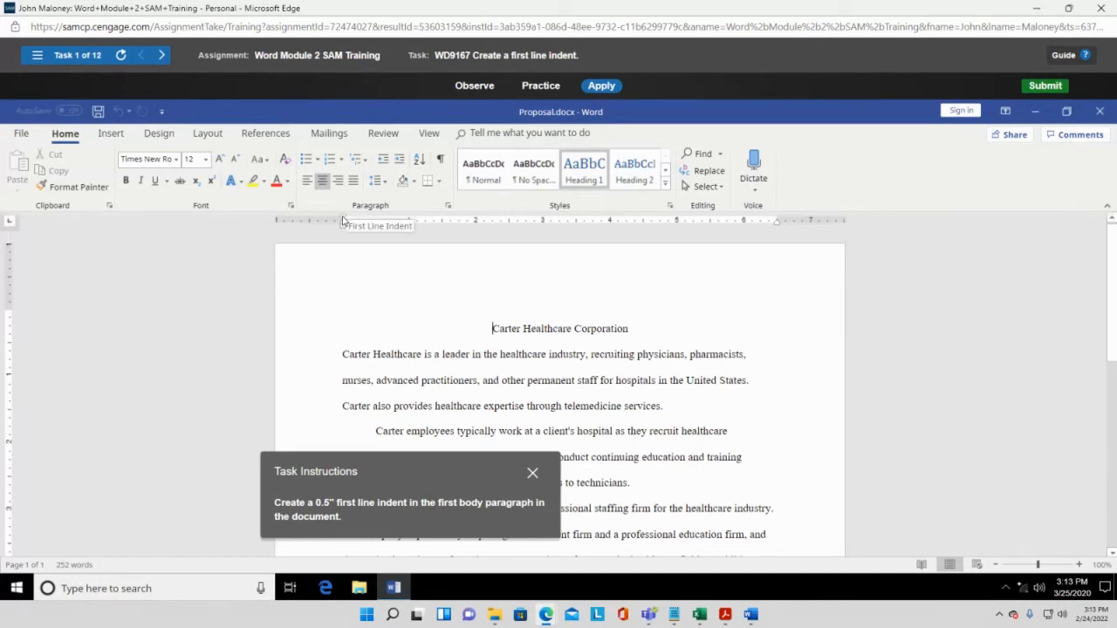
pyautogui.moveTo(344, 220); pyautogui.dragTo(376, 220)
pyautogui.click(343, 354)
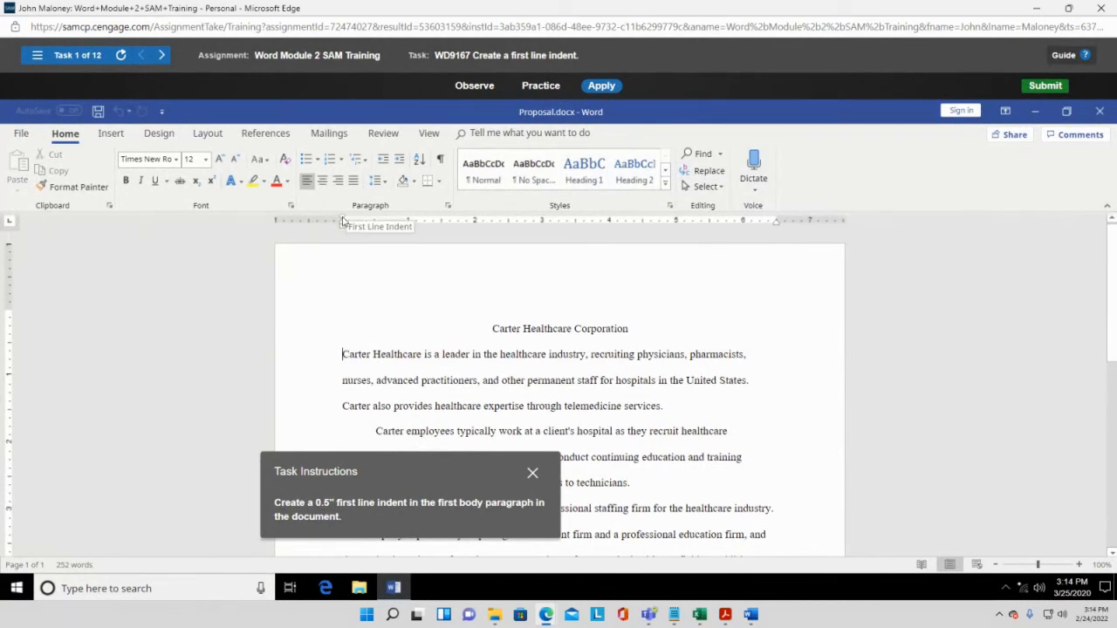
pyautogui.moveTo(342, 219); pyautogui.dragTo(376, 220)
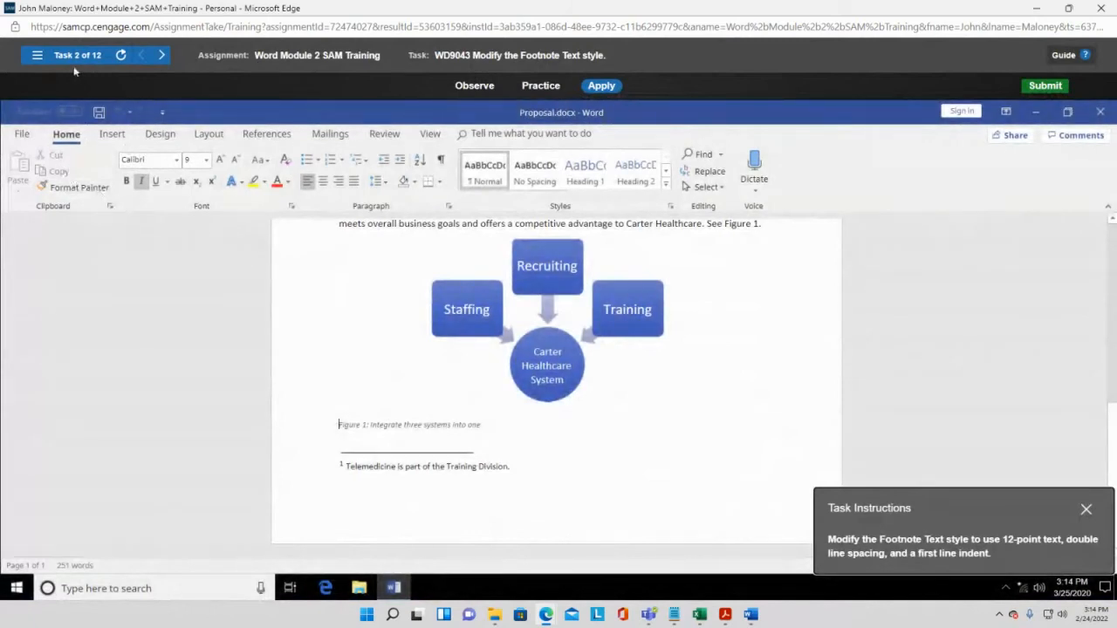
# Step: Reopen Task 1, Create a first line indent, from the training's task list and reposition the task instructions
pyautogui.click(37, 57)
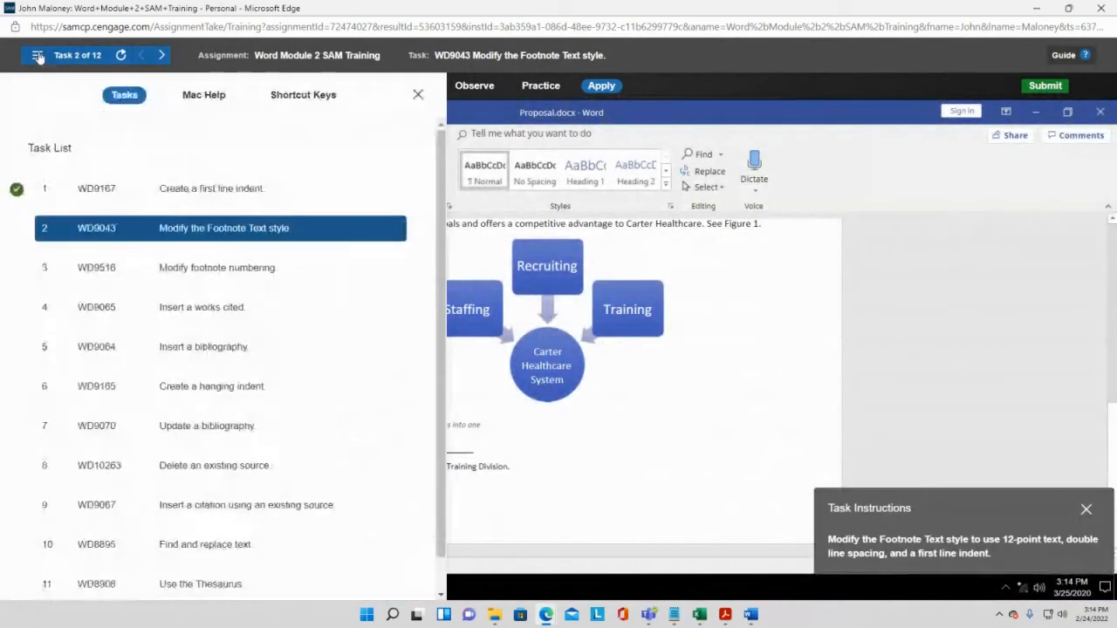
pyautogui.click(158, 201)
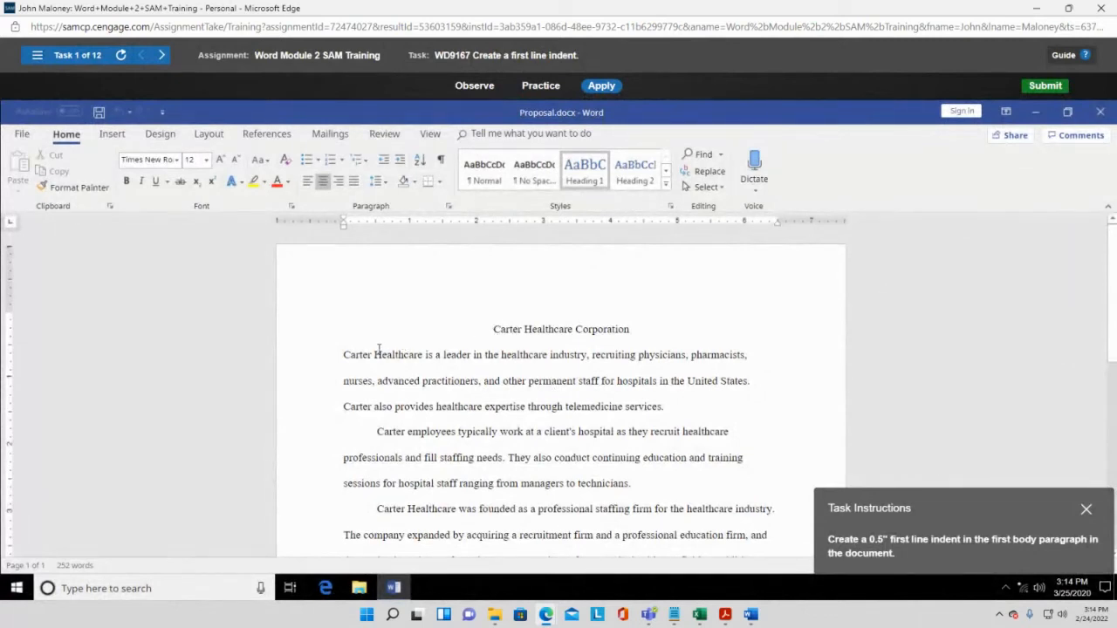
pyautogui.moveTo(1024, 503); pyautogui.dragTo(820, 295)
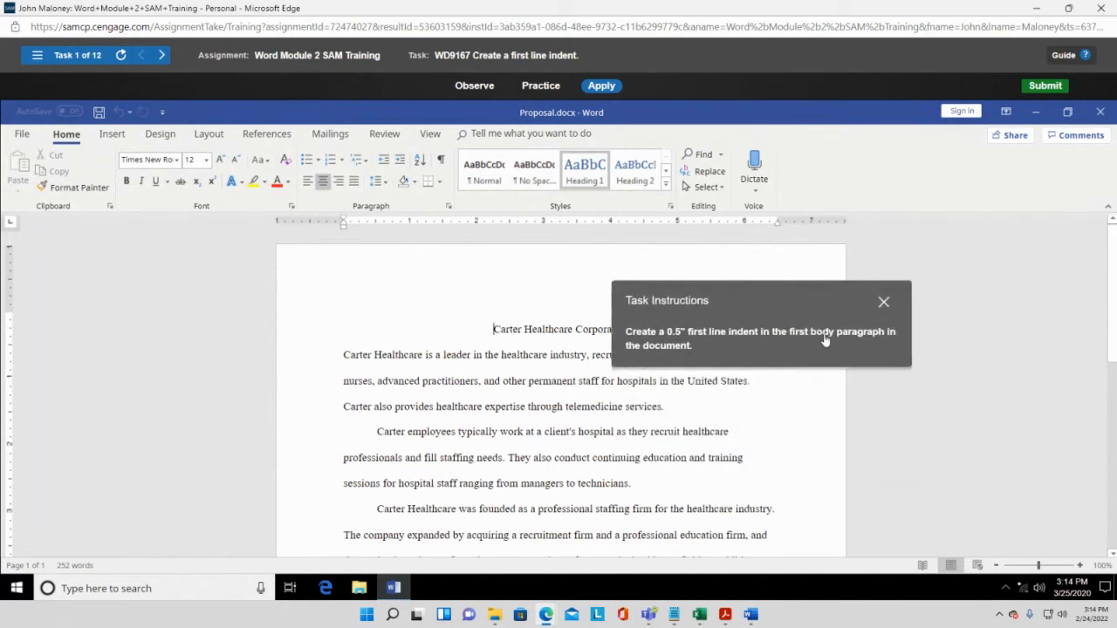
# Step: Try to apply a 0.5" first line indent with the insertion point in the title "Carter Healthcare Corporation"
pyautogui.click(344, 356)
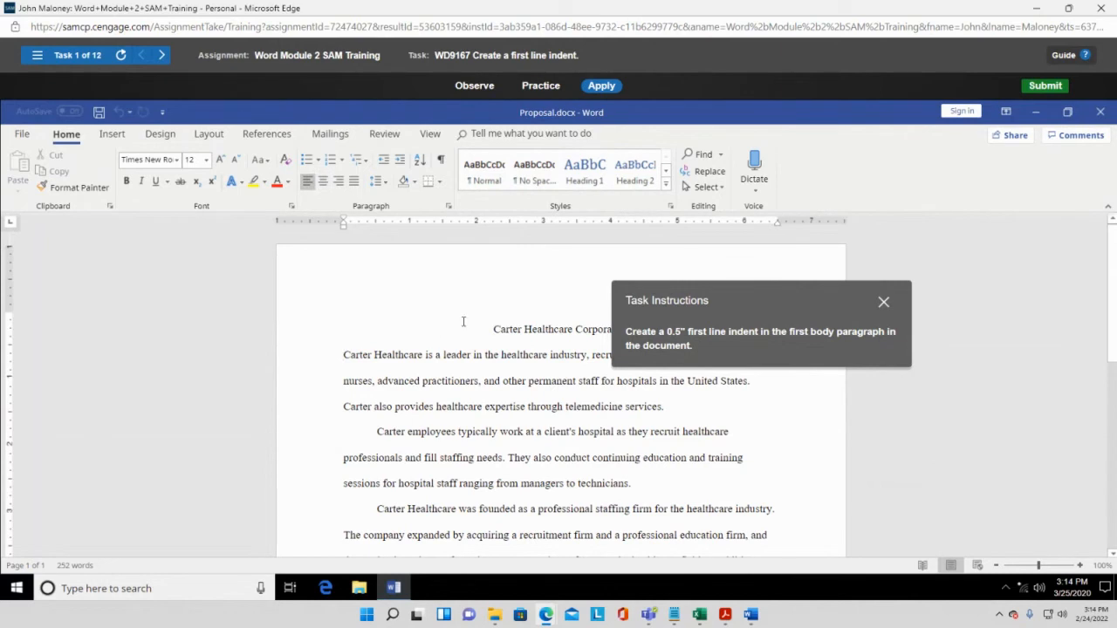
pyautogui.click(519, 331)
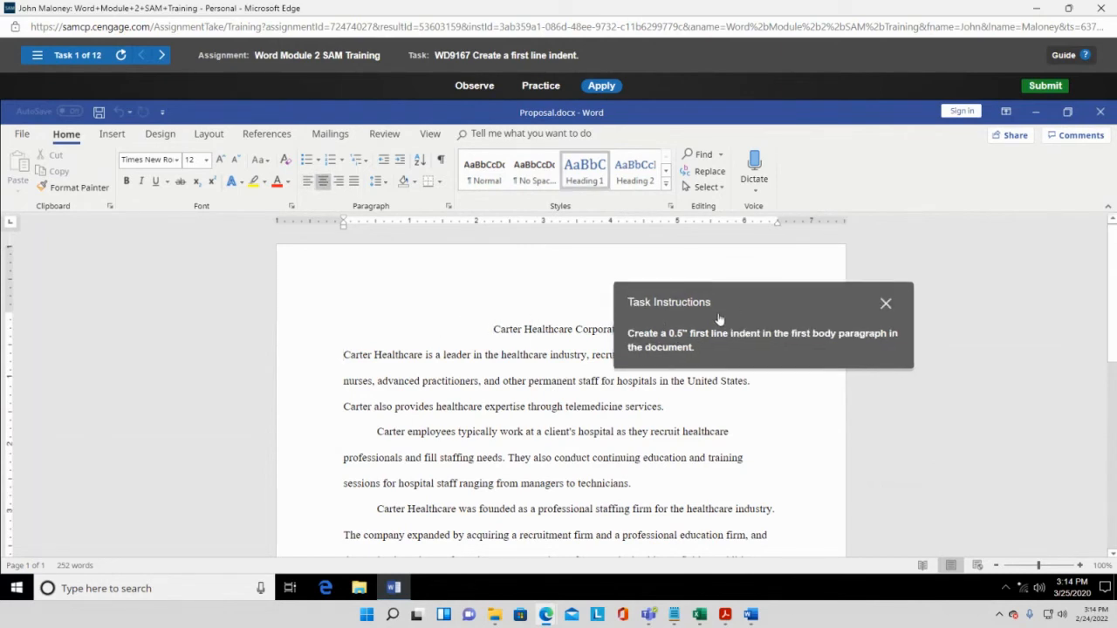
pyautogui.moveTo(732, 301); pyautogui.dragTo(229, 404)
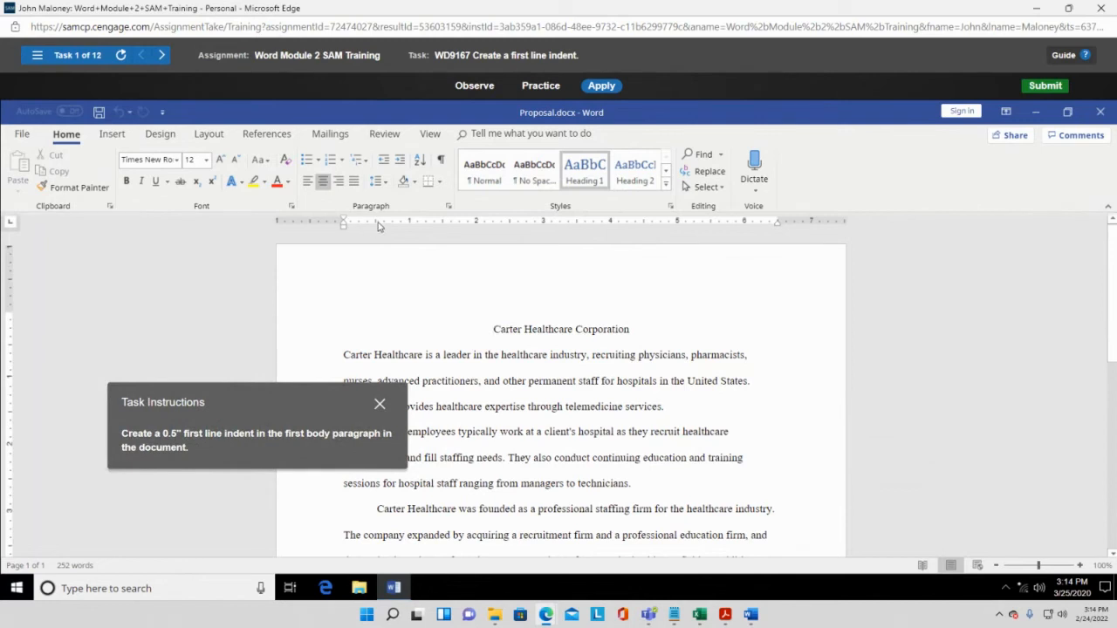
pyautogui.moveTo(345, 221); pyautogui.dragTo(378, 220)
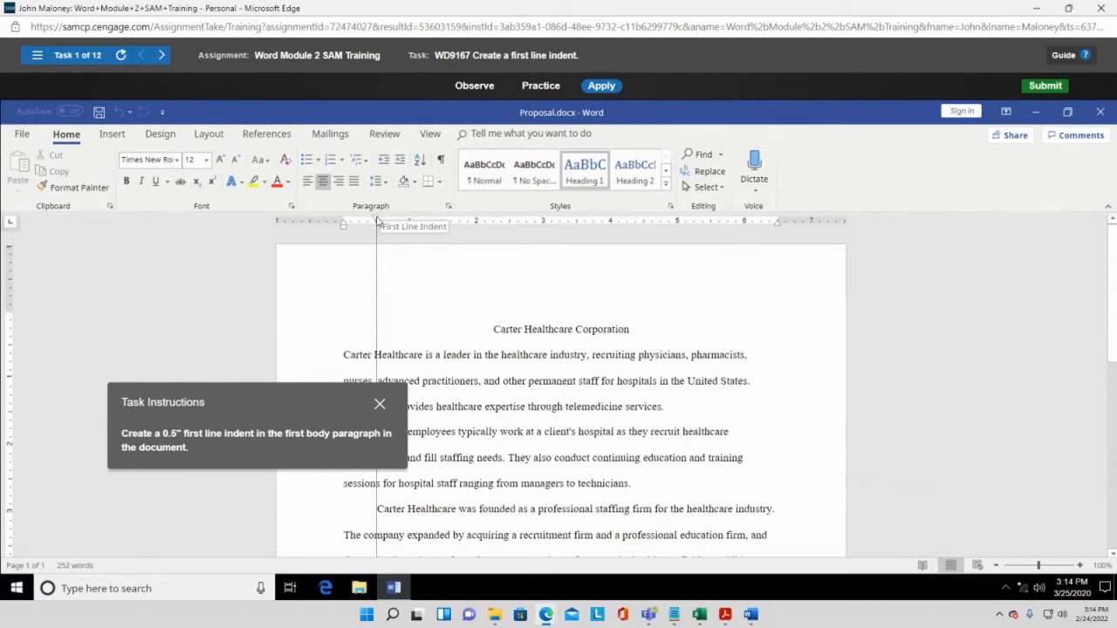
pyautogui.moveTo(377, 221); pyautogui.dragTo(377, 221)
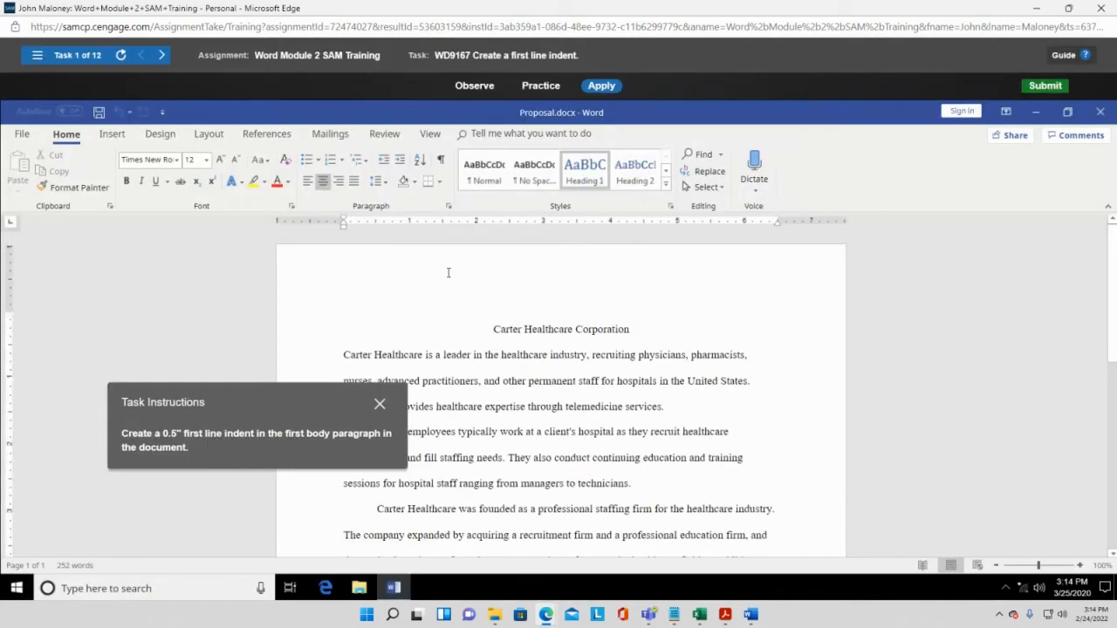
# Step: Place the insertion point at the start of the first body paragraph and give it a 0.5" first line indent
pyautogui.click(344, 355)
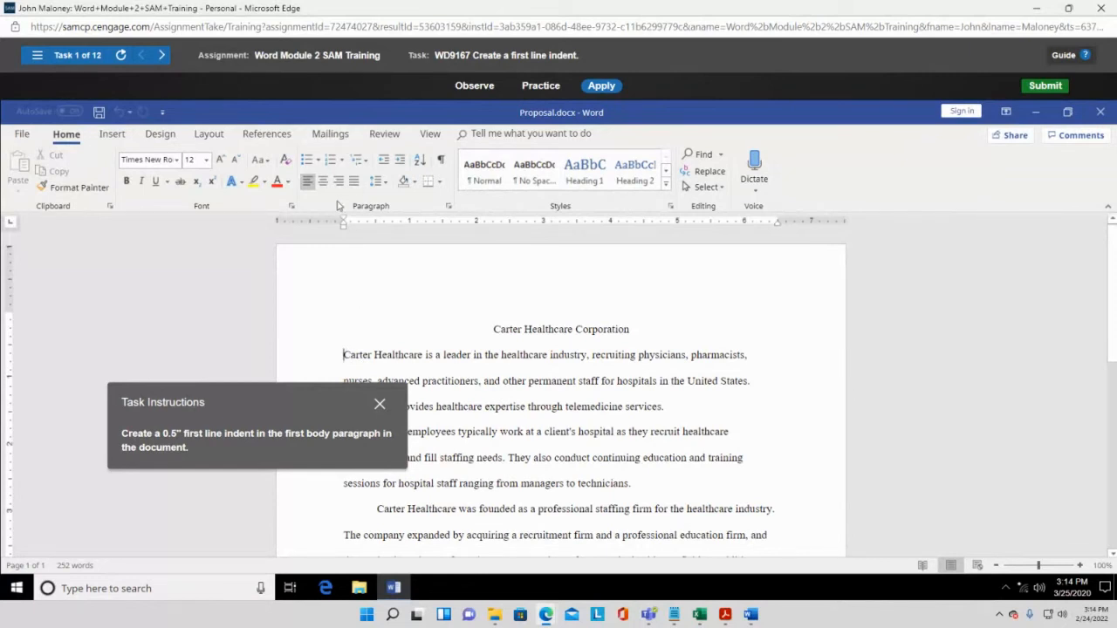
pyautogui.moveTo(345, 222); pyautogui.dragTo(379, 219)
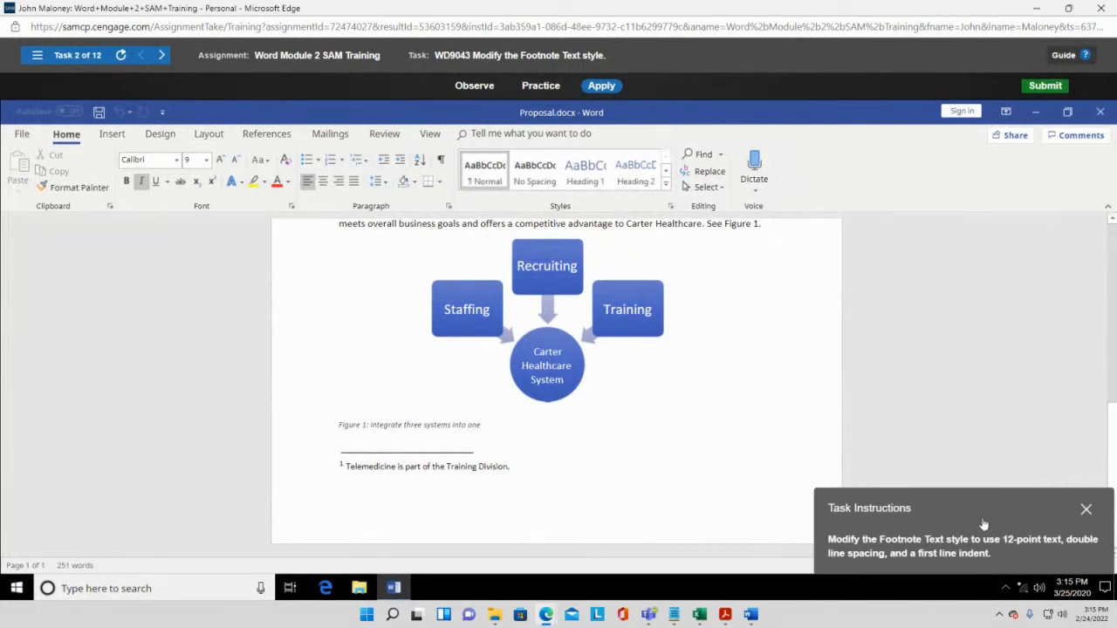
# Step: Move the task instructions off the page and open the Footnote Text style of the Telemedicine footnote for modification
pyautogui.moveTo(975, 516); pyautogui.dragTo(214, 193)
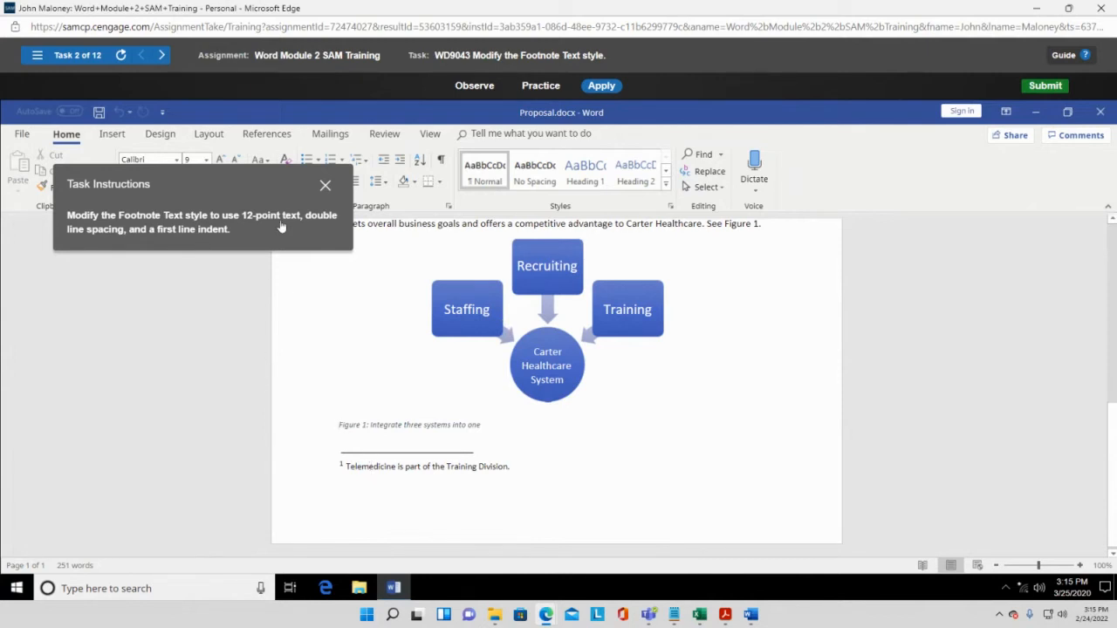
pyautogui.click(347, 467)
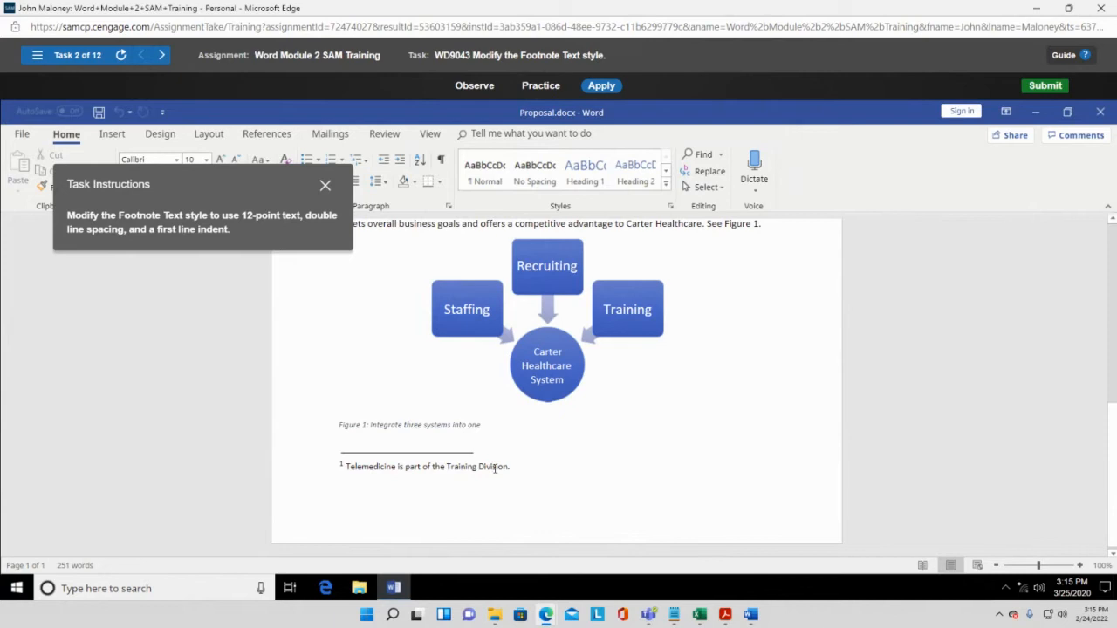
pyautogui.click(348, 466)
pyautogui.rightClick(394, 469)
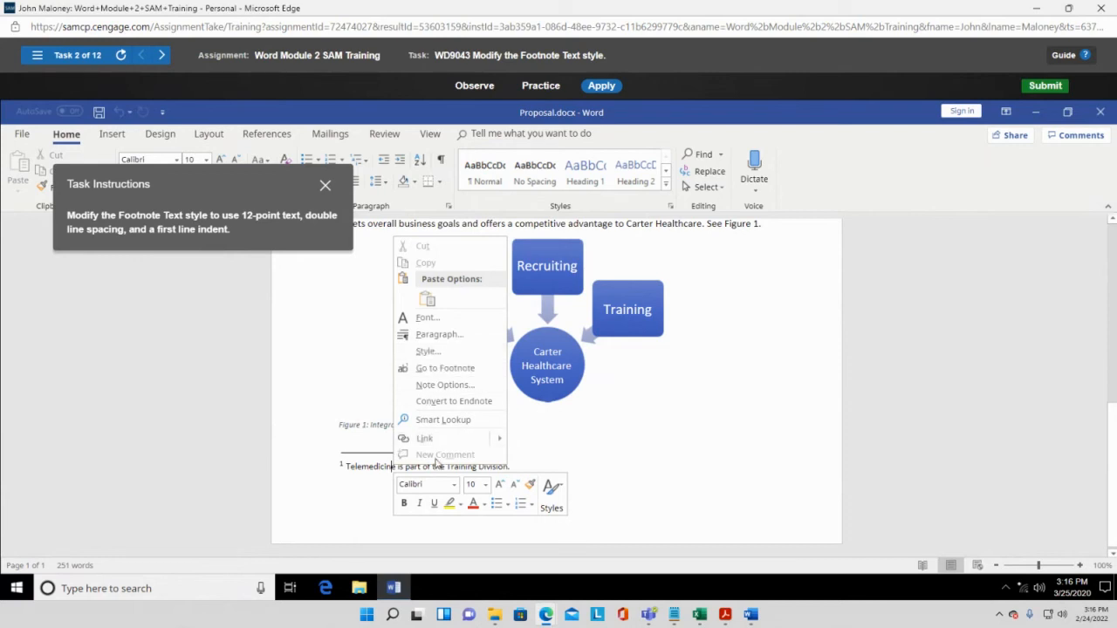
pyautogui.click(427, 353)
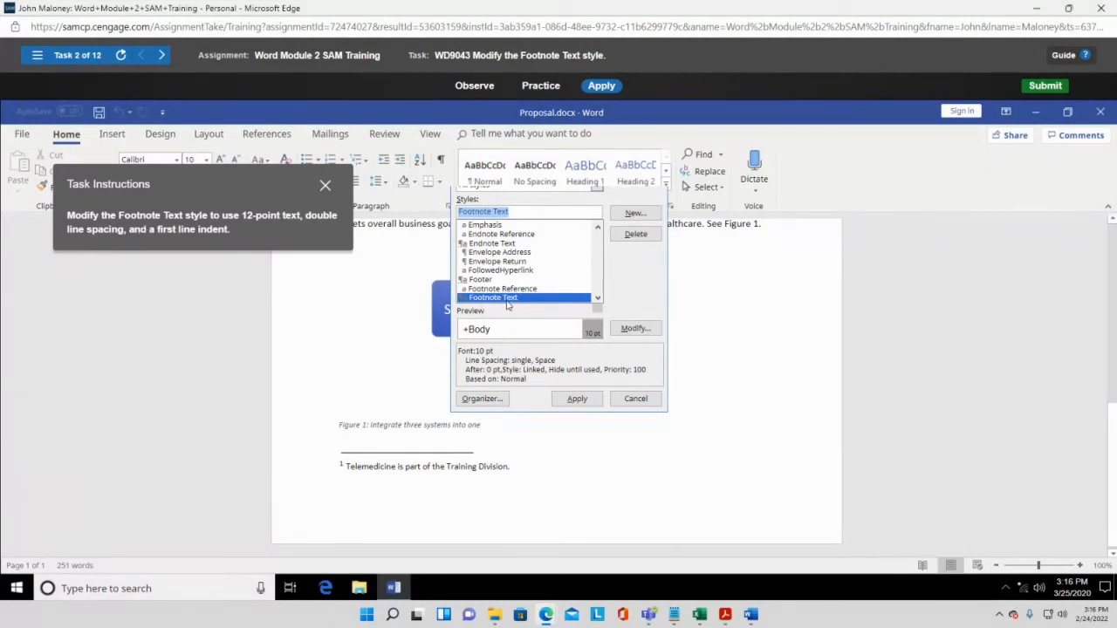
pyautogui.scroll(1, 506, 300)
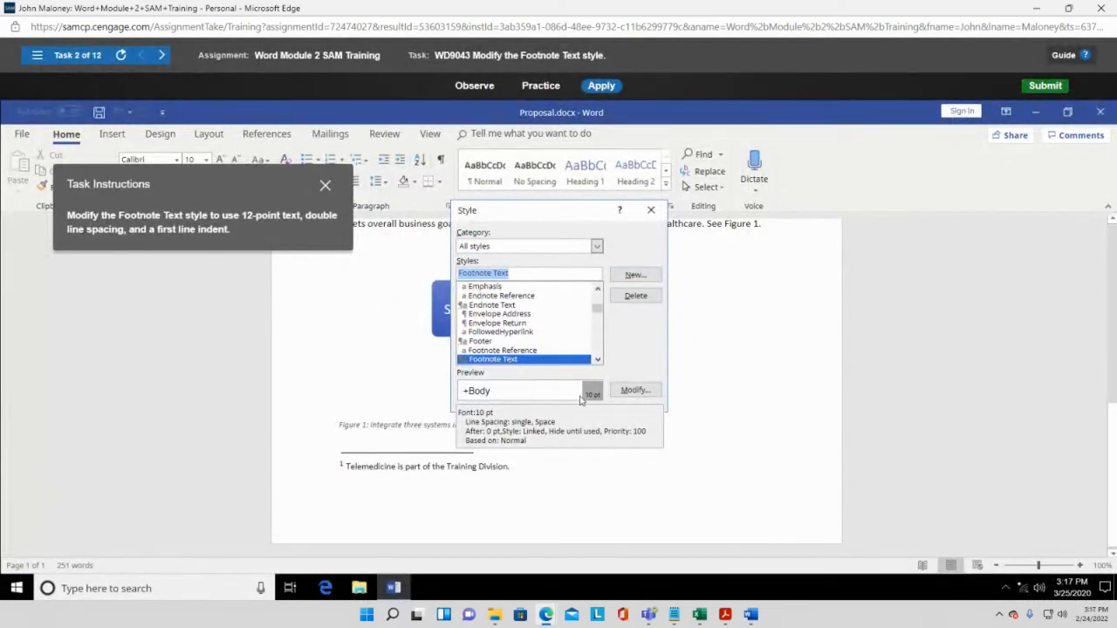
pyautogui.click(634, 391)
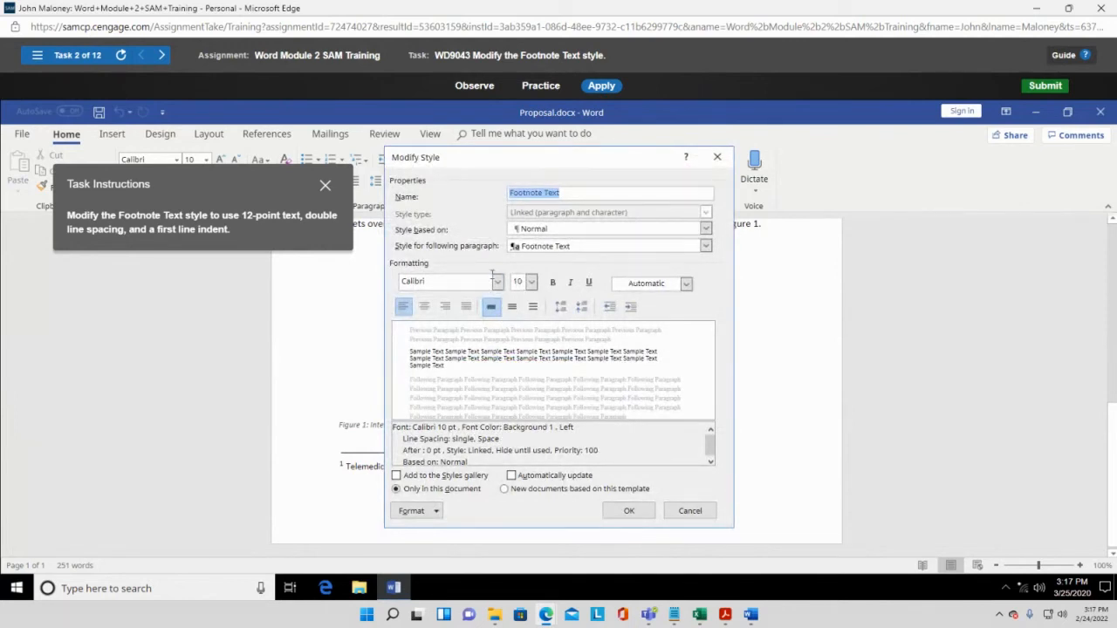
# Step: Set the Footnote Text style to 12-point text with double line spacing
pyautogui.click(531, 282)
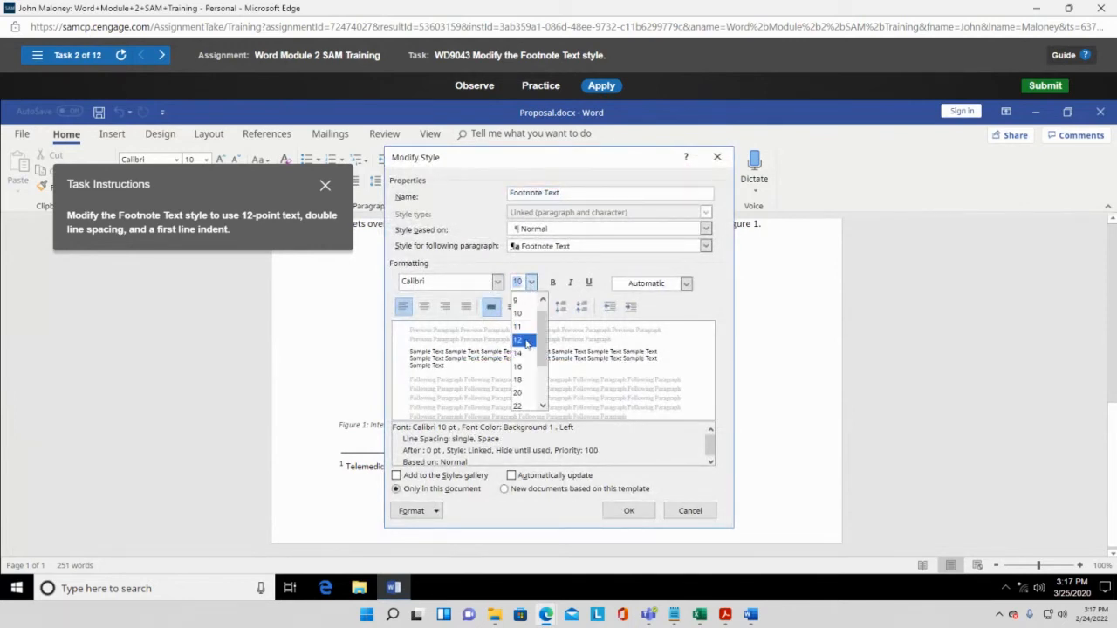
pyautogui.click(523, 340)
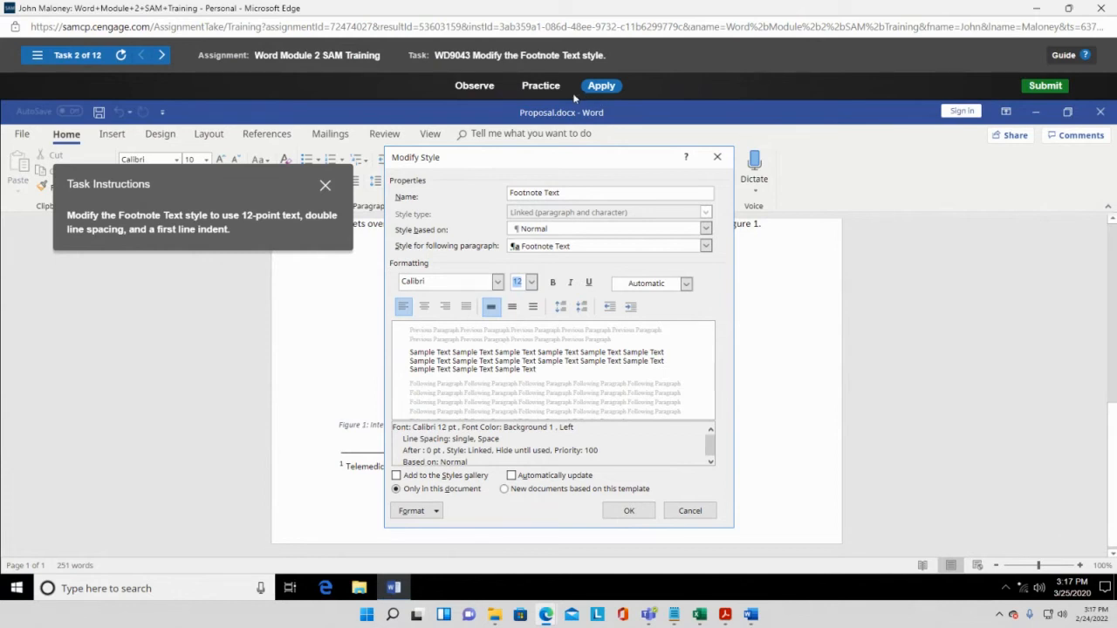
pyautogui.click(534, 307)
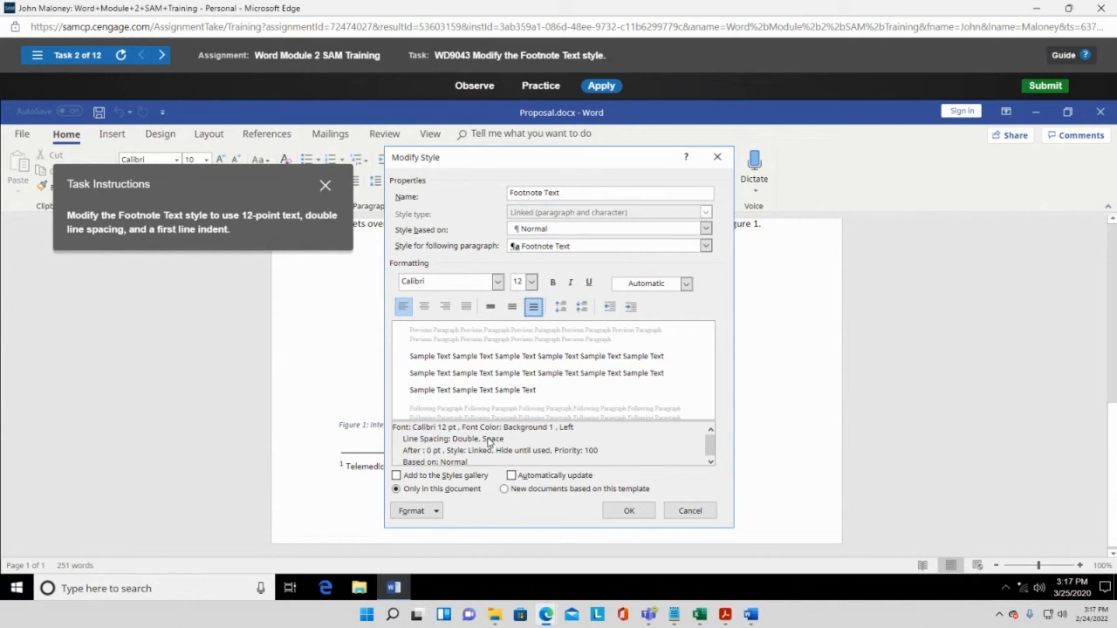
pyautogui.click(512, 307)
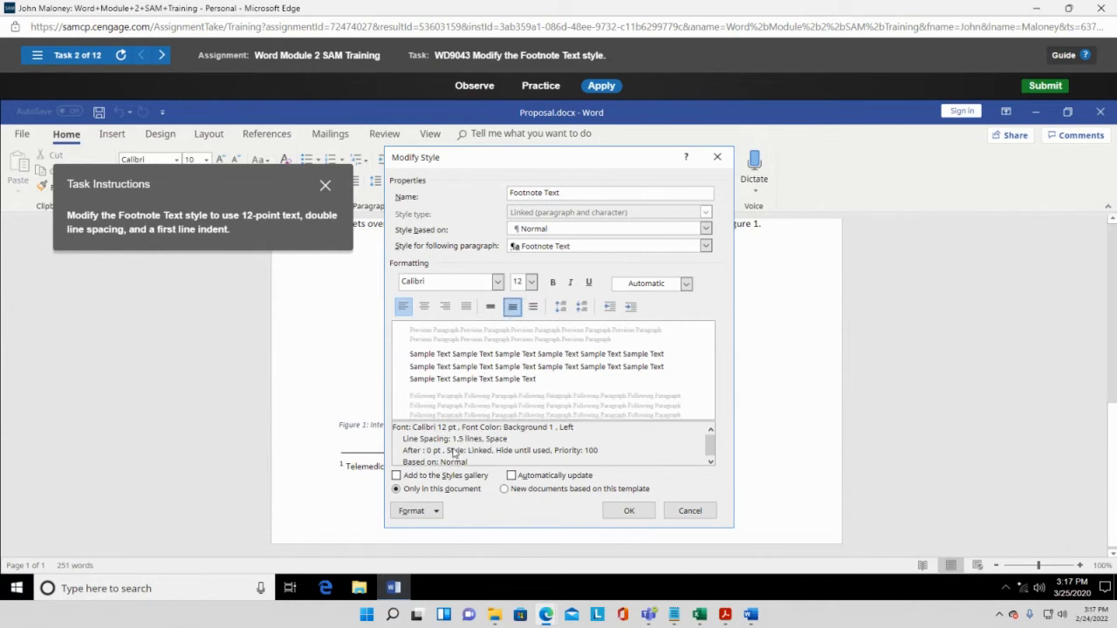
pyautogui.click(492, 307)
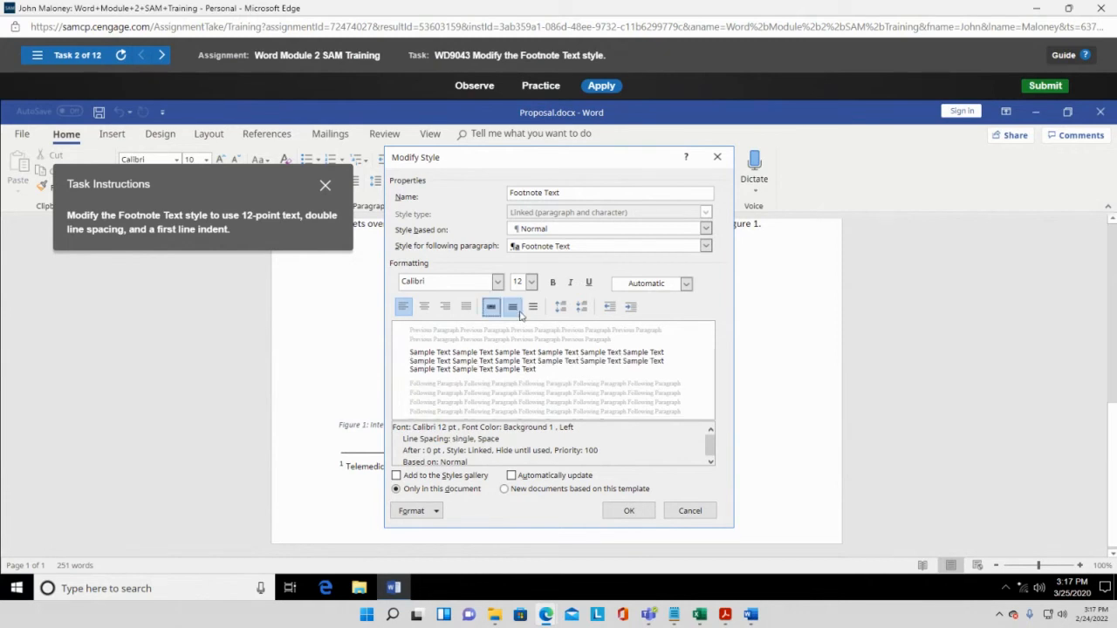
pyautogui.click(533, 307)
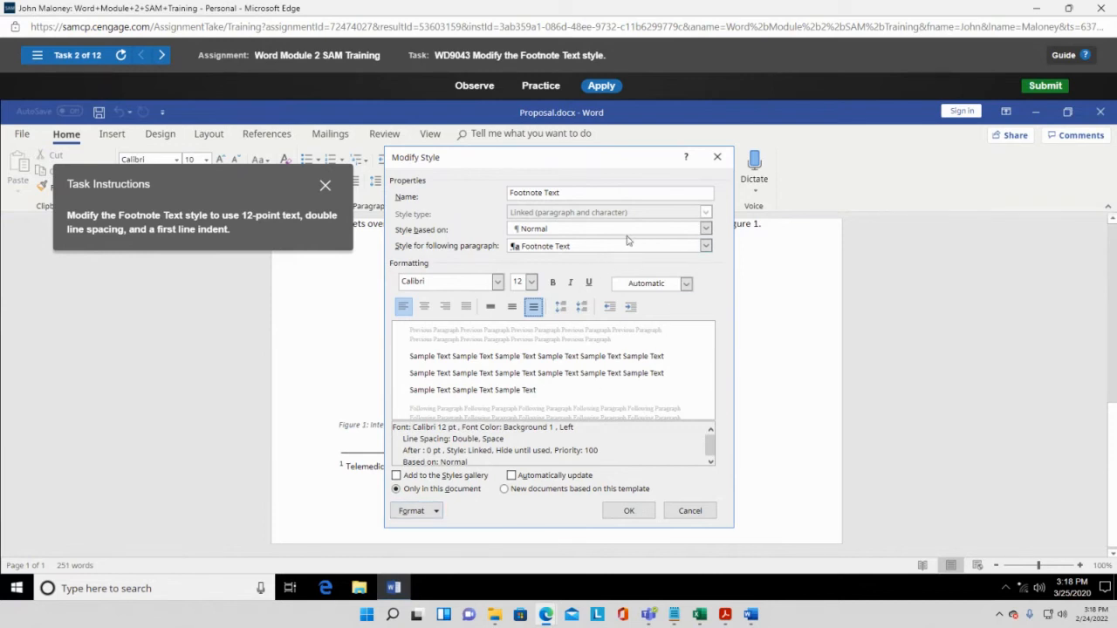
# Step: Add a 0.5" first line indent to the Footnote Text style's paragraph format and apply the modified style
pyautogui.click(438, 512)
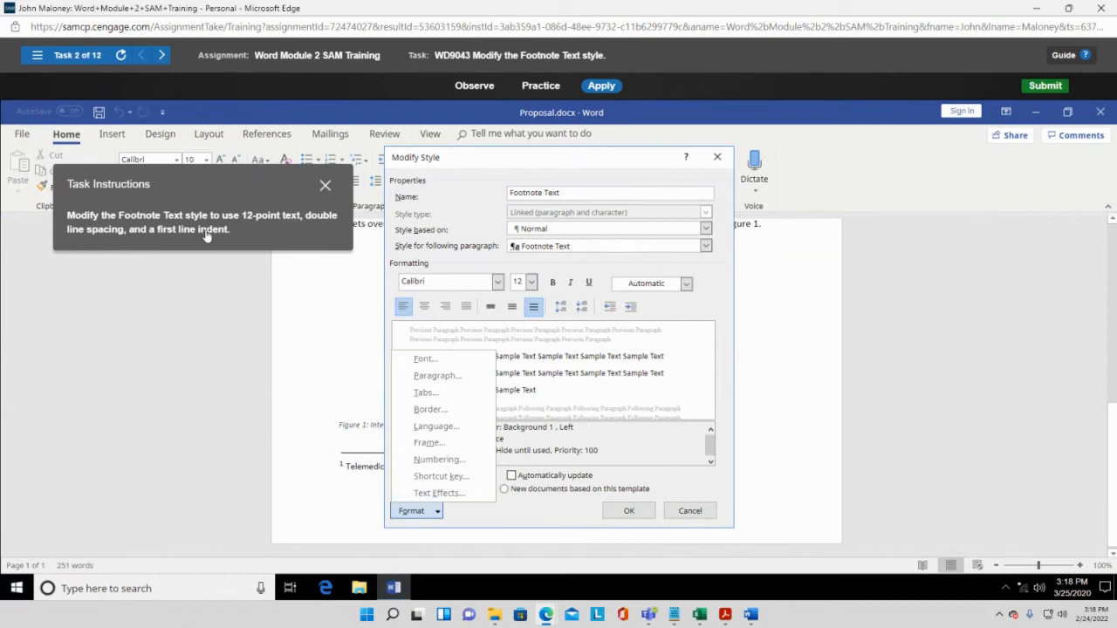
pyautogui.click(437, 376)
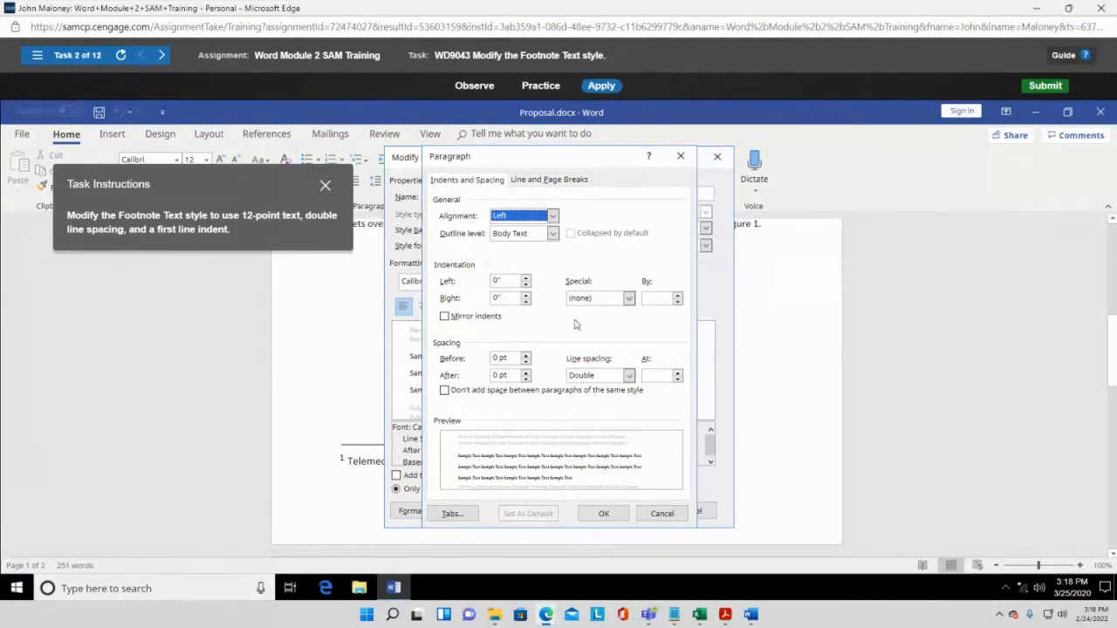
pyautogui.click(628, 299)
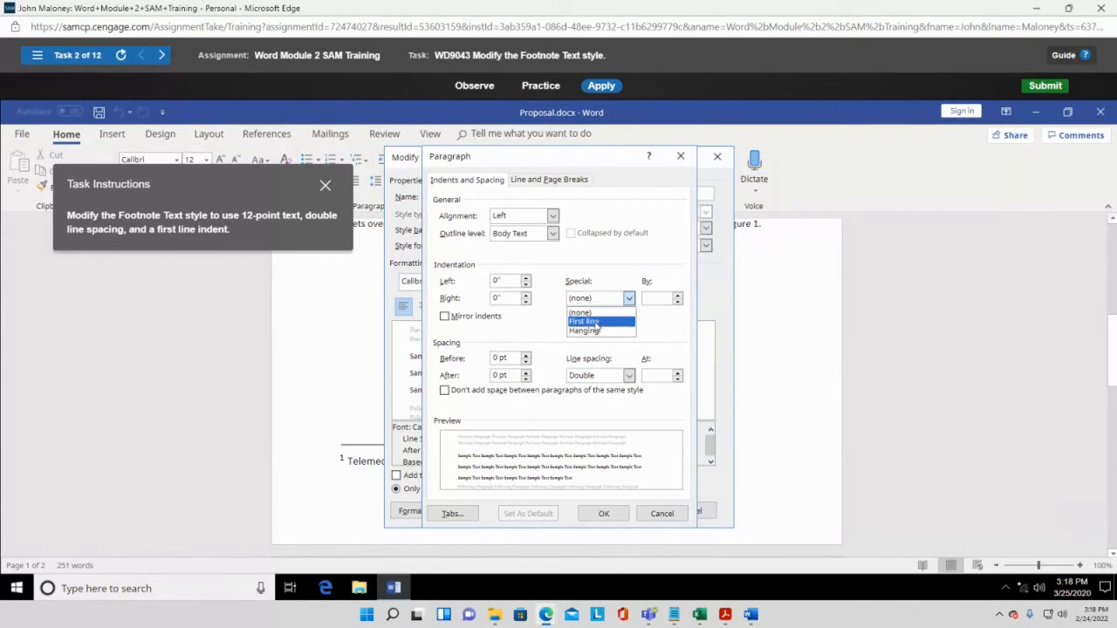
pyautogui.click(596, 322)
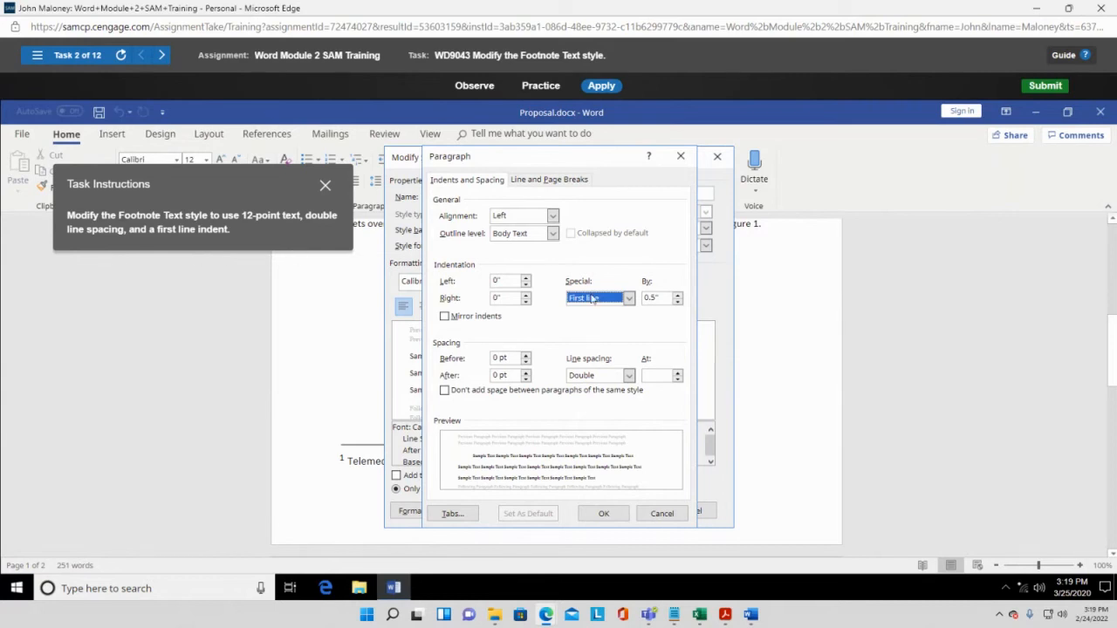
pyautogui.click(604, 515)
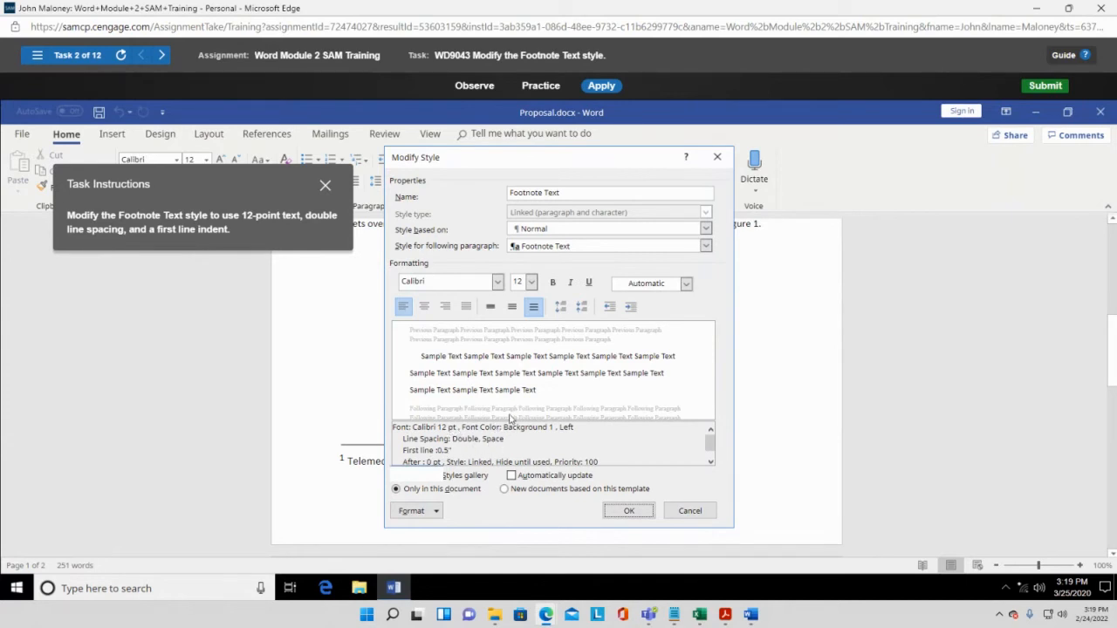
pyautogui.click(636, 511)
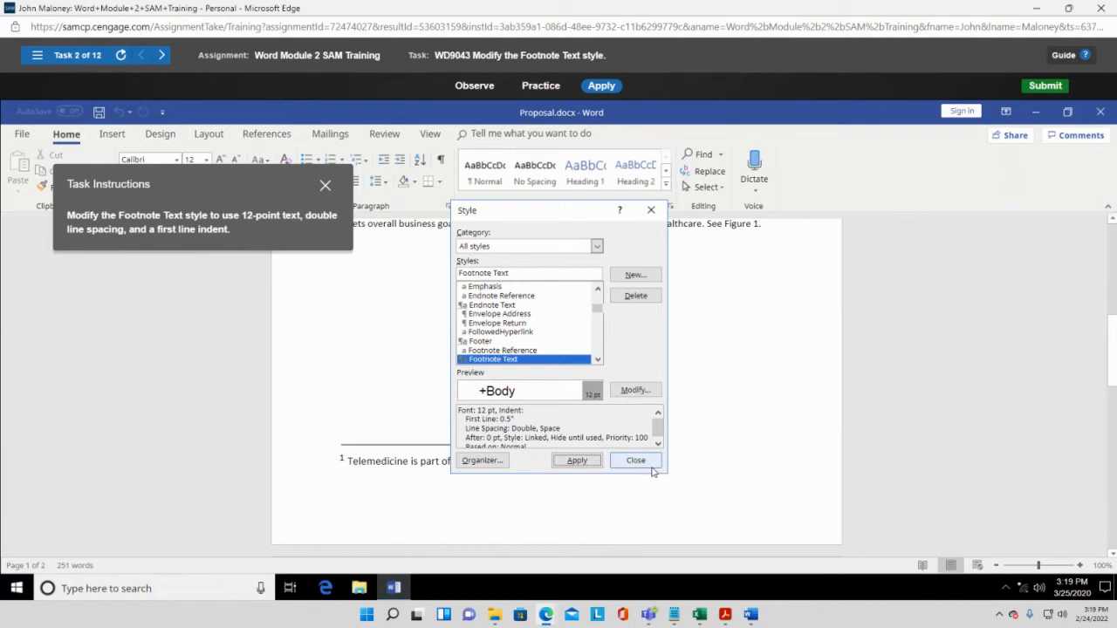
pyautogui.click(577, 461)
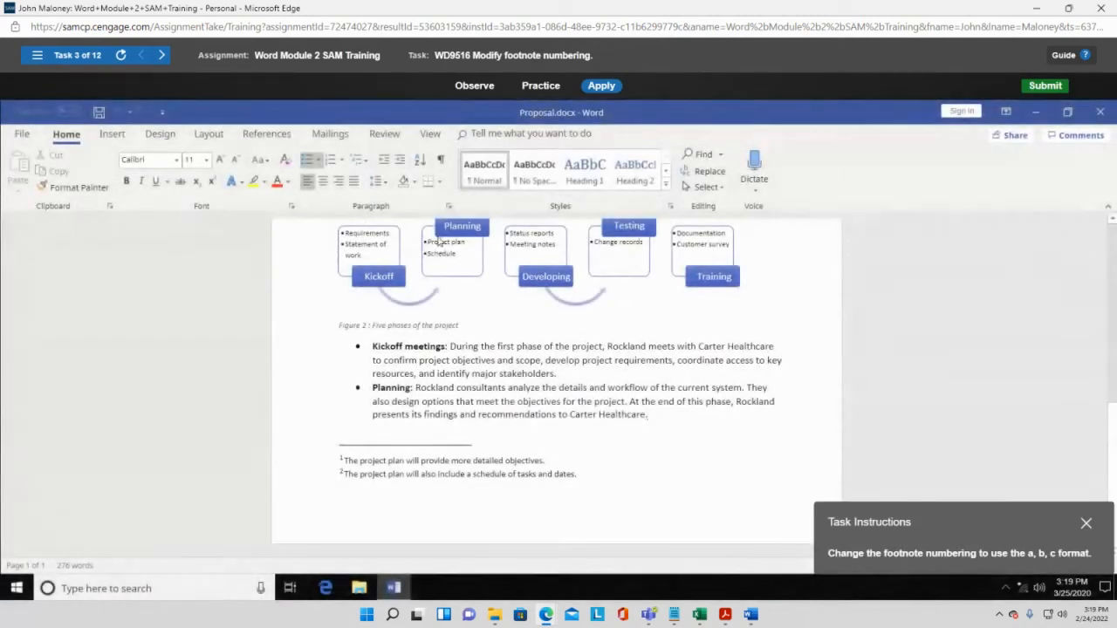
# Step: Move the Task 3 instructions clear of the body text and footnotes
pyautogui.moveTo(953, 523); pyautogui.dragTo(636, 349)
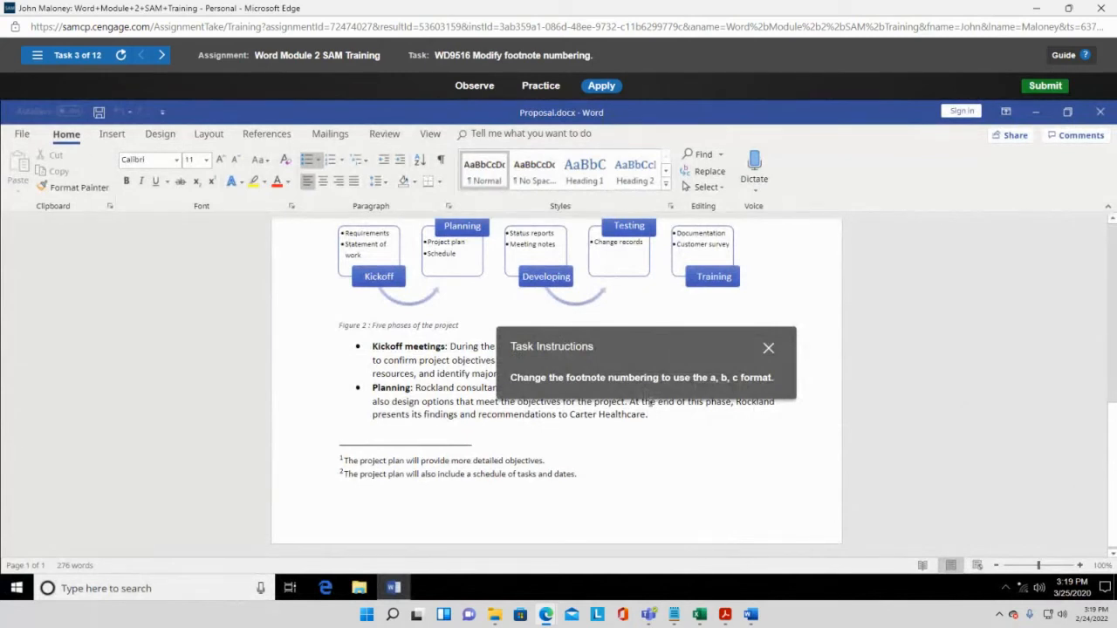
pyautogui.moveTo(709, 338); pyautogui.dragTo(375, 285)
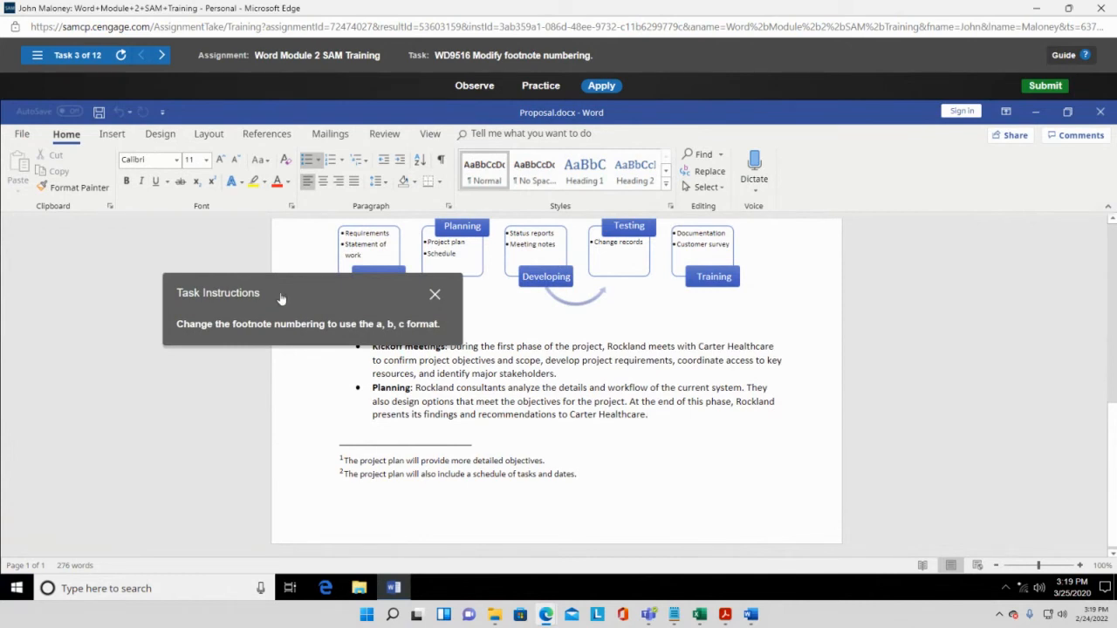
pyautogui.moveTo(296, 296); pyautogui.dragTo(201, 234)
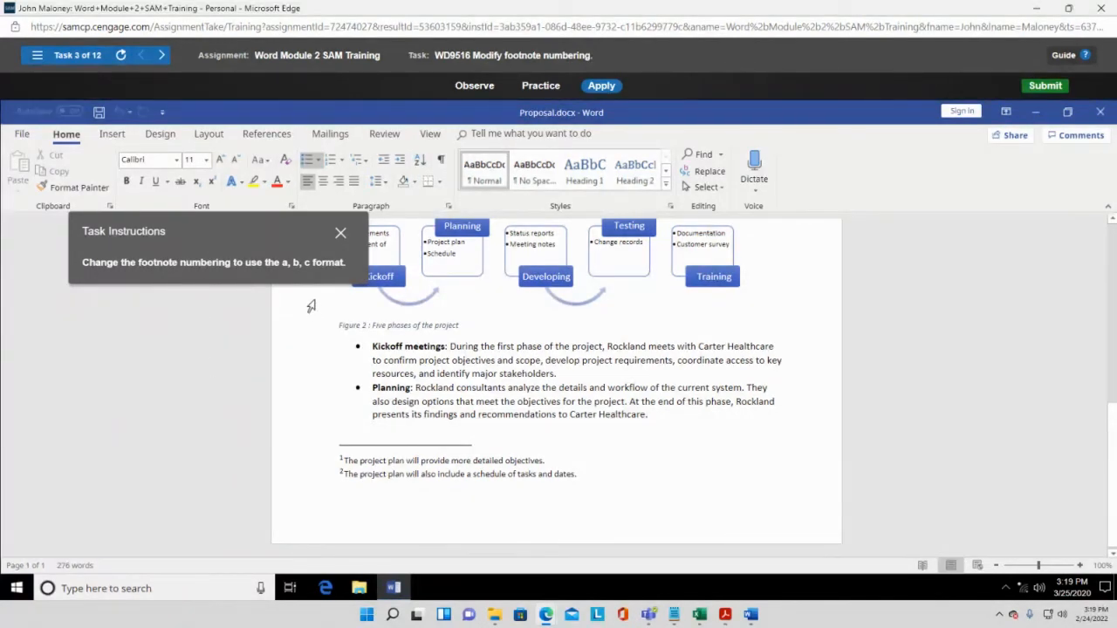
pyautogui.rightClick(421, 460)
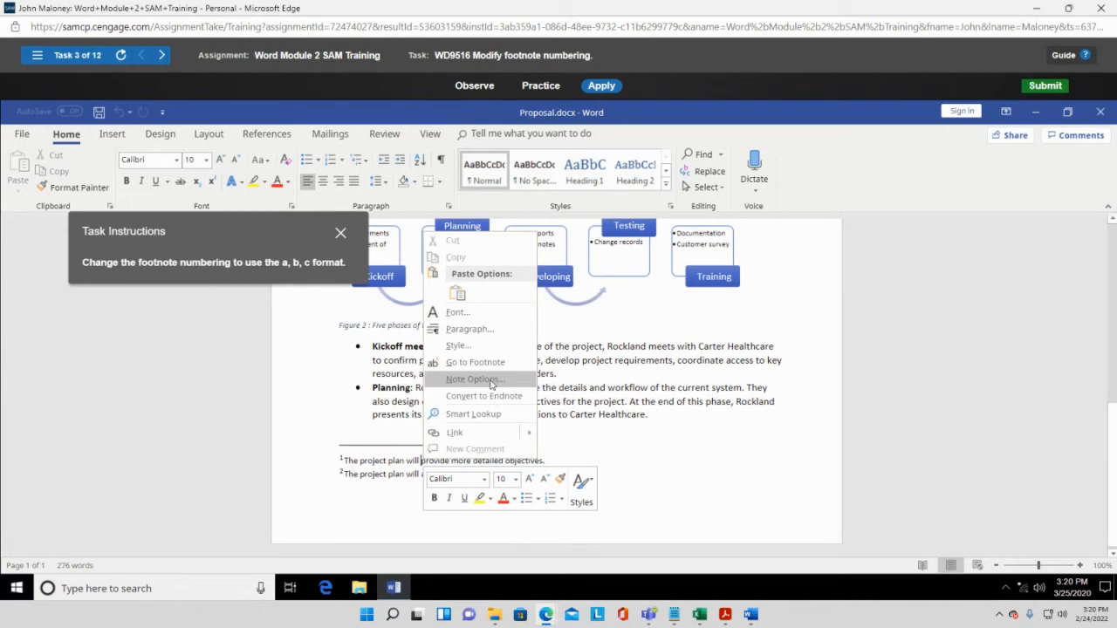
pyautogui.click(539, 502)
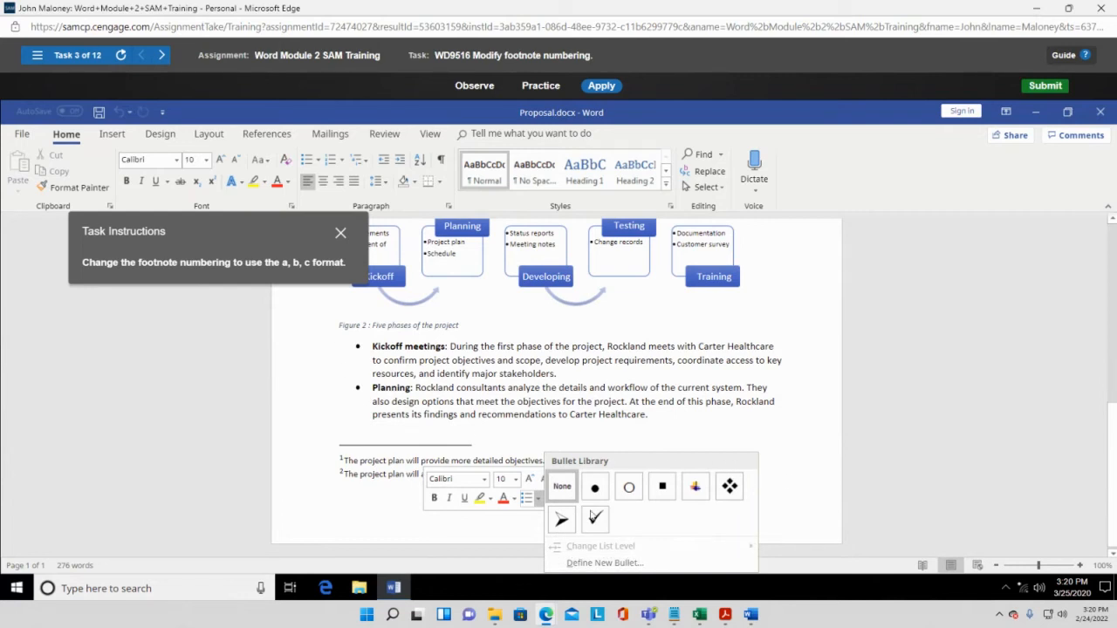
pyautogui.click(340, 521)
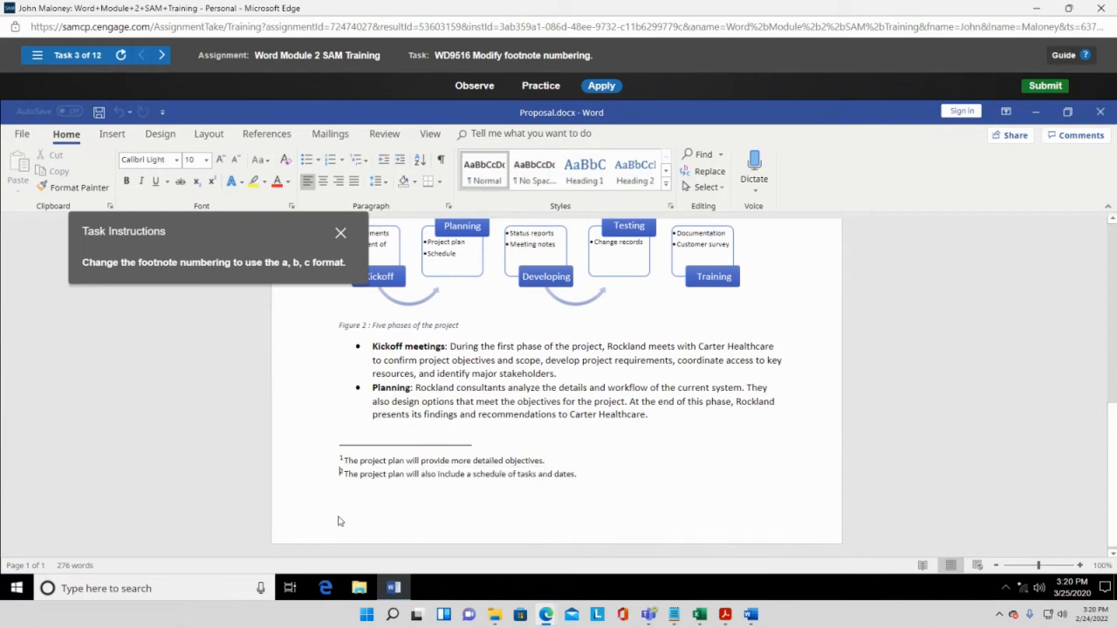
pyautogui.rightClick(405, 462)
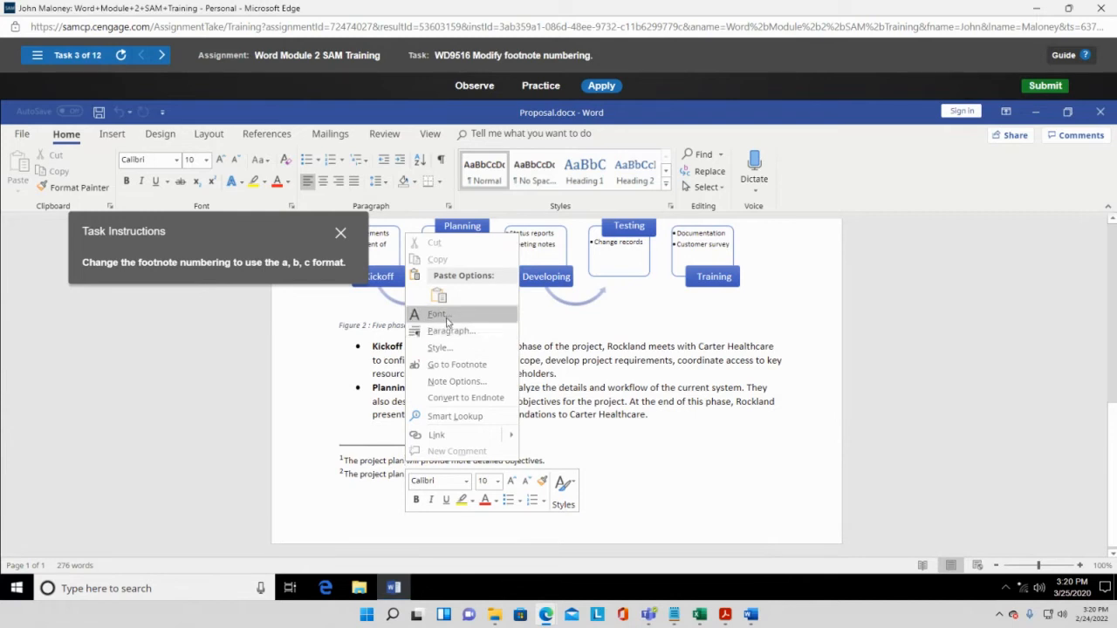
pyautogui.click(447, 322)
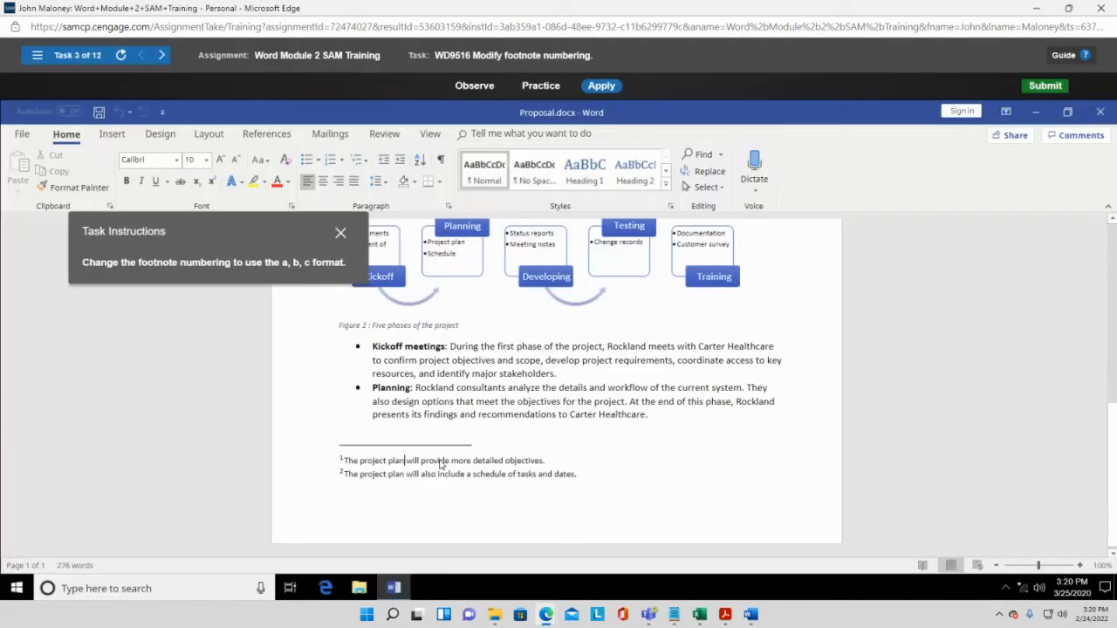
# Step: Change the footnote number format to a, b, c in the note options and apply it to the whole document
pyautogui.rightClick(440, 460)
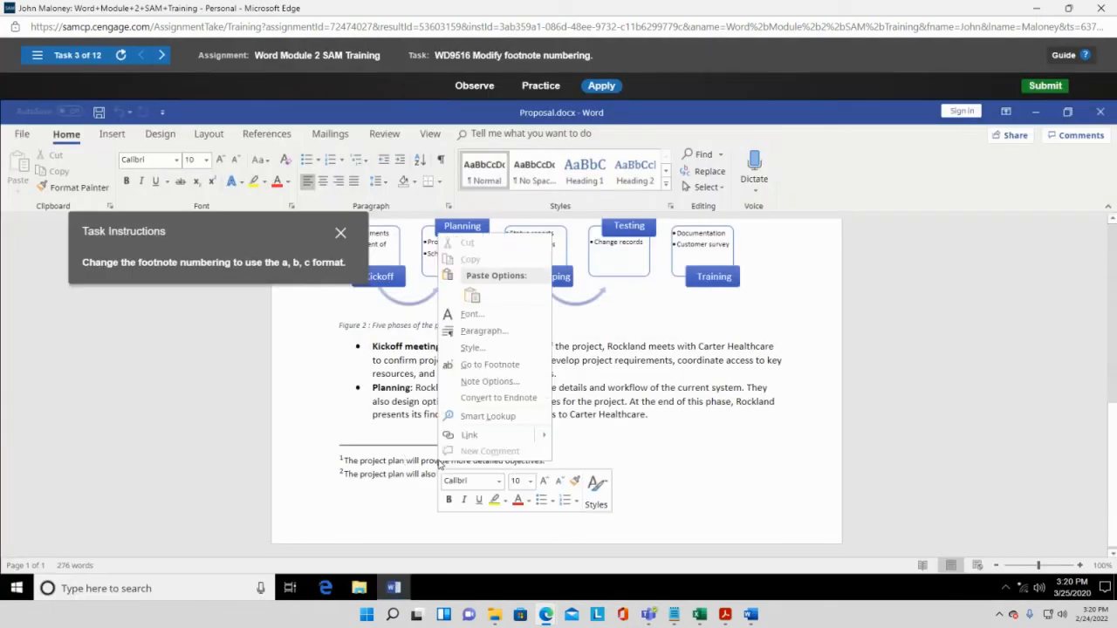
pyautogui.click(489, 382)
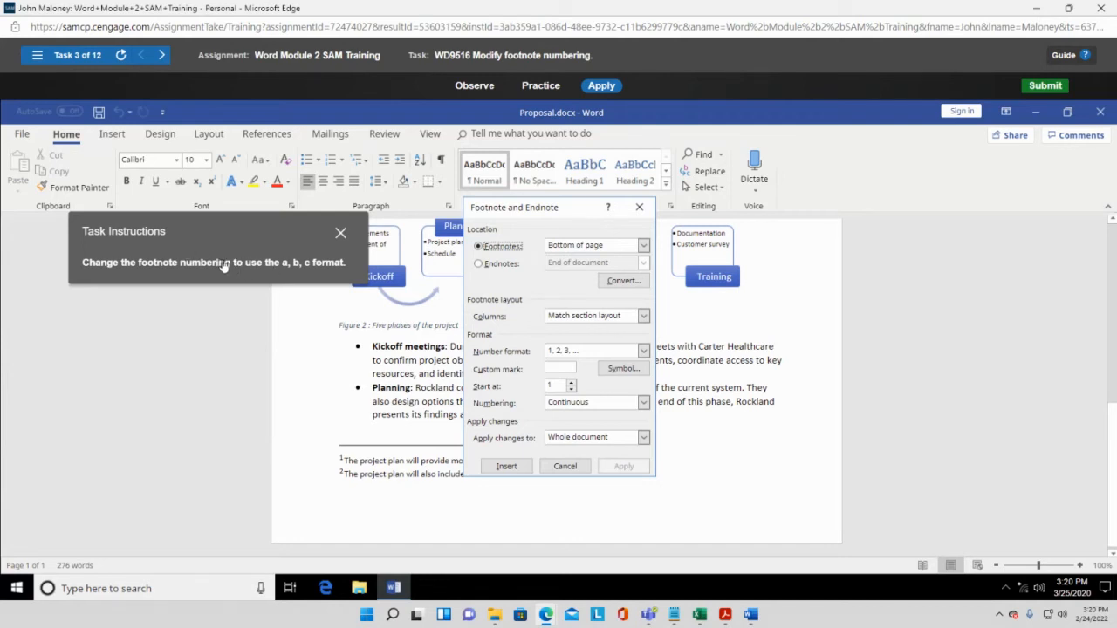
pyautogui.click(643, 351)
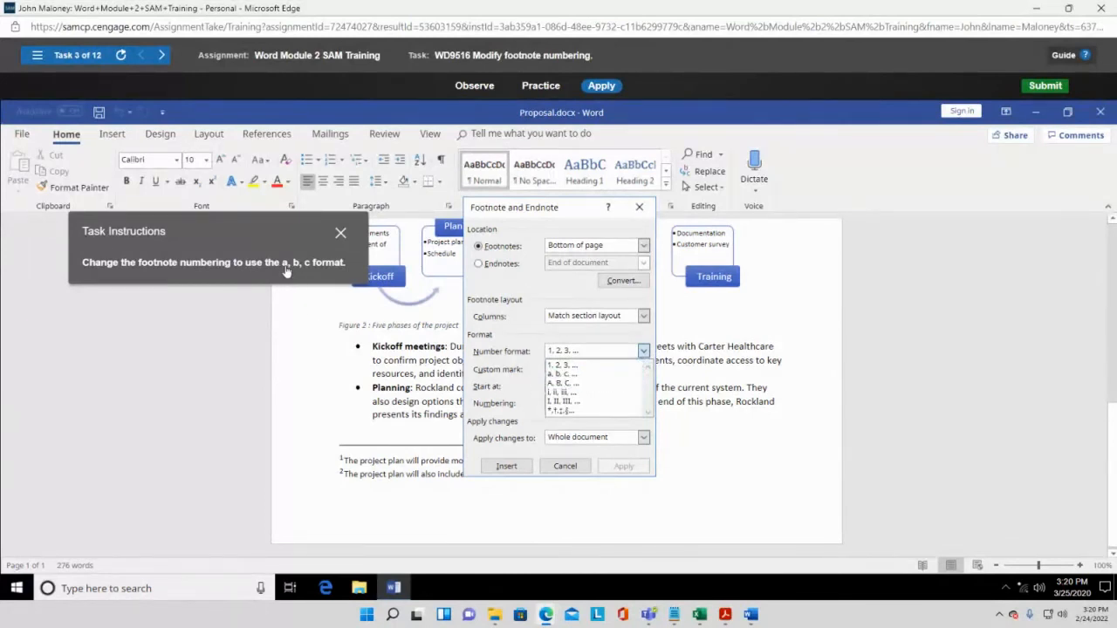
pyautogui.click(558, 374)
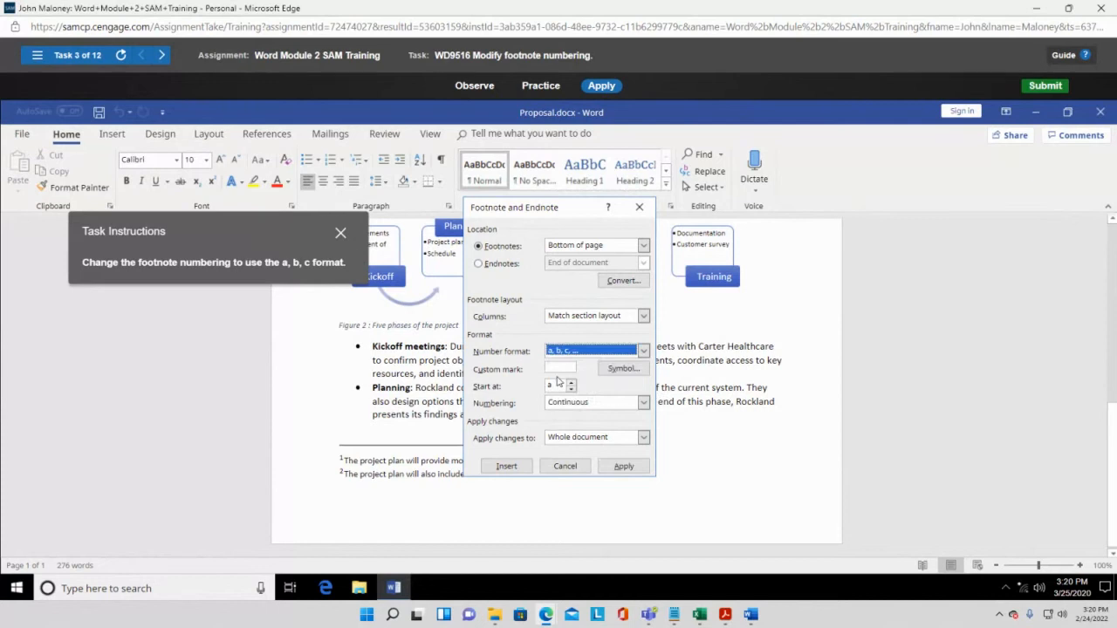
pyautogui.click(624, 466)
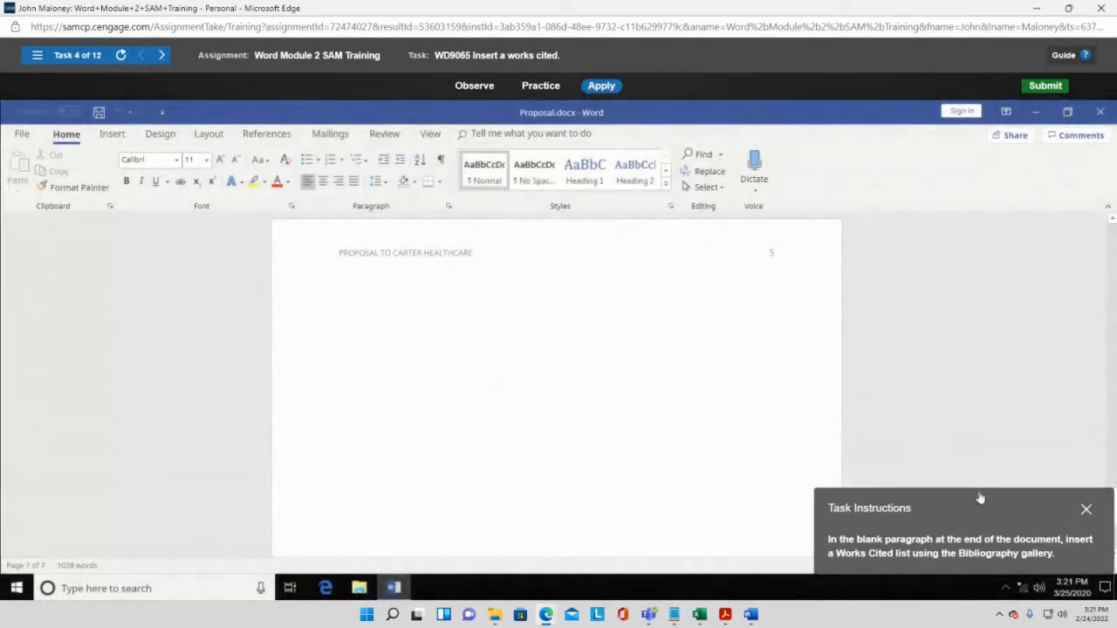
# Step: Insert a Works Cited list from the Bibliography gallery in the blank paragraph at the document's end
pyautogui.moveTo(978, 497); pyautogui.dragTo(178, 154)
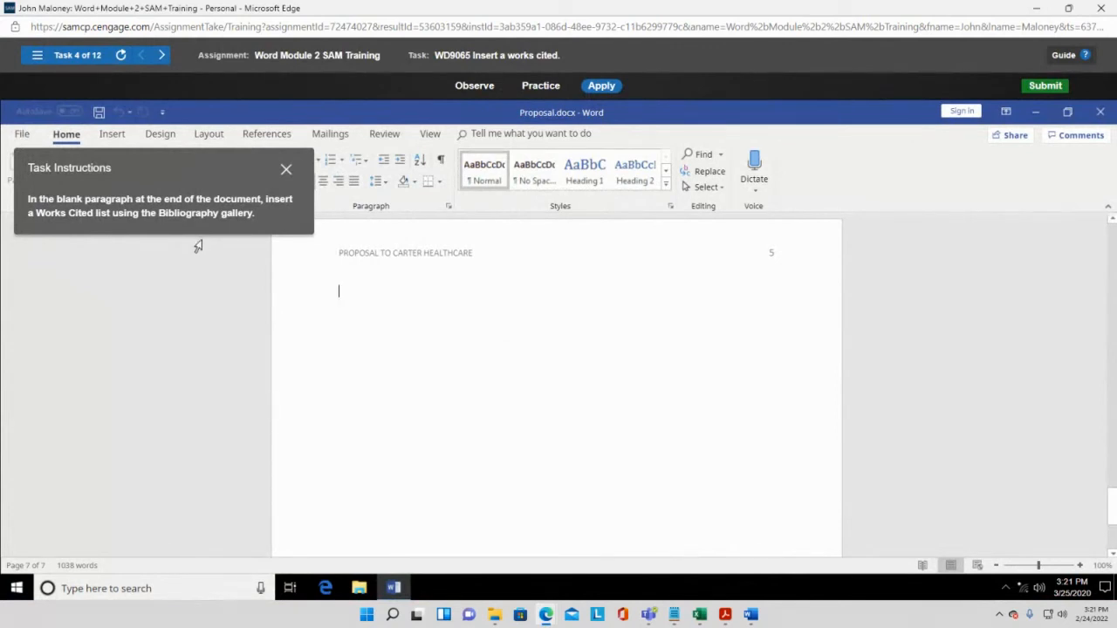
pyautogui.moveTo(183, 170); pyautogui.dragTo(770, 300)
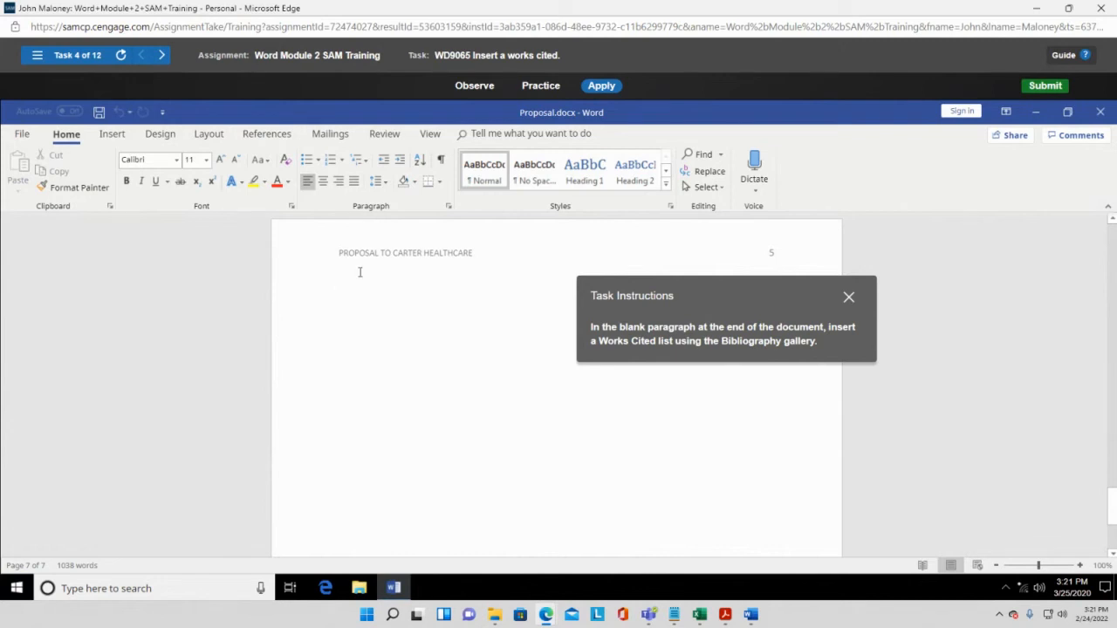
pyautogui.click(266, 133)
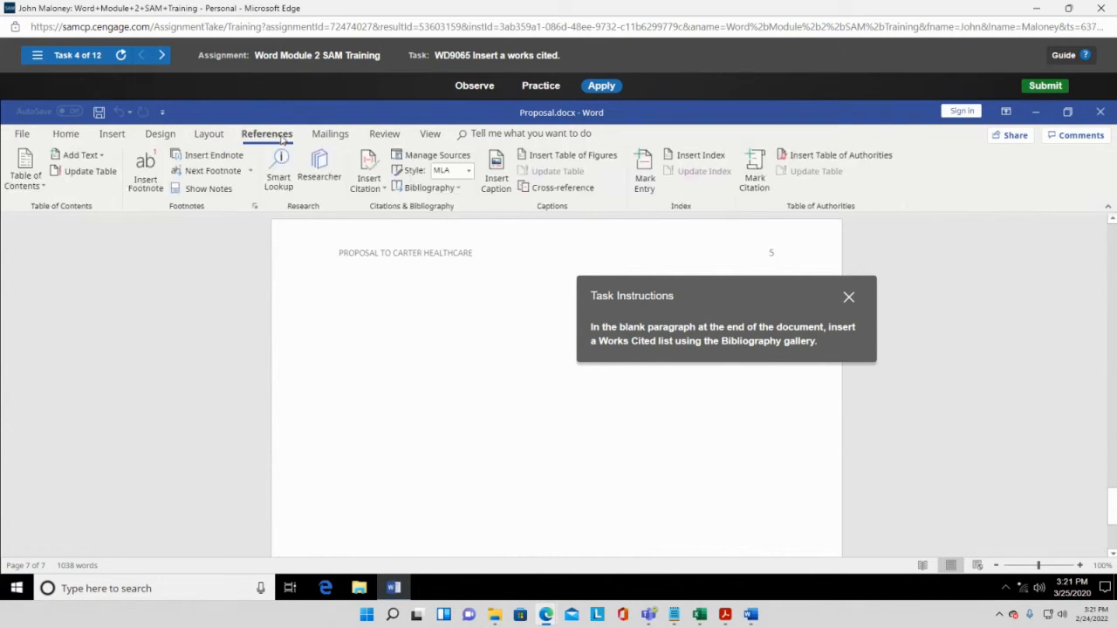
pyautogui.moveTo(687, 295); pyautogui.dragTo(890, 249)
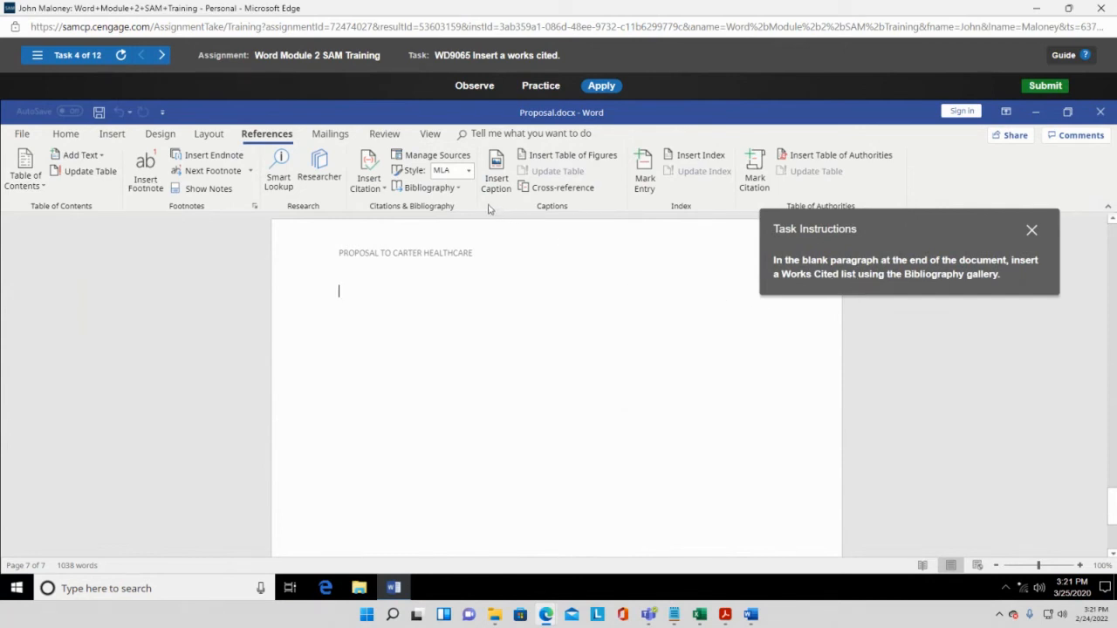
pyautogui.click(458, 189)
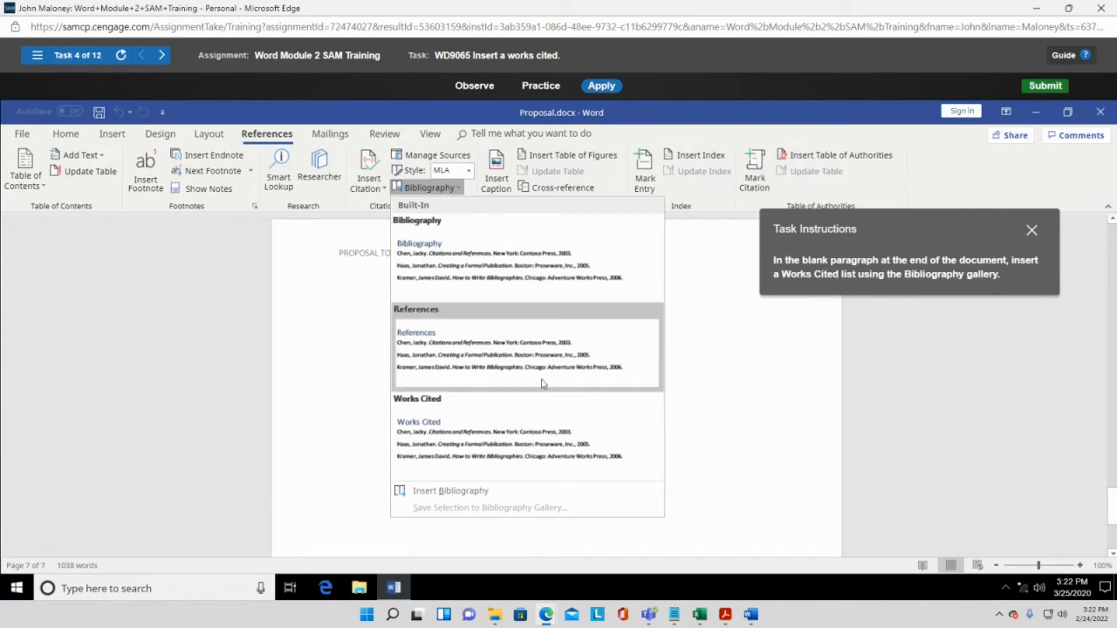
pyautogui.click(472, 427)
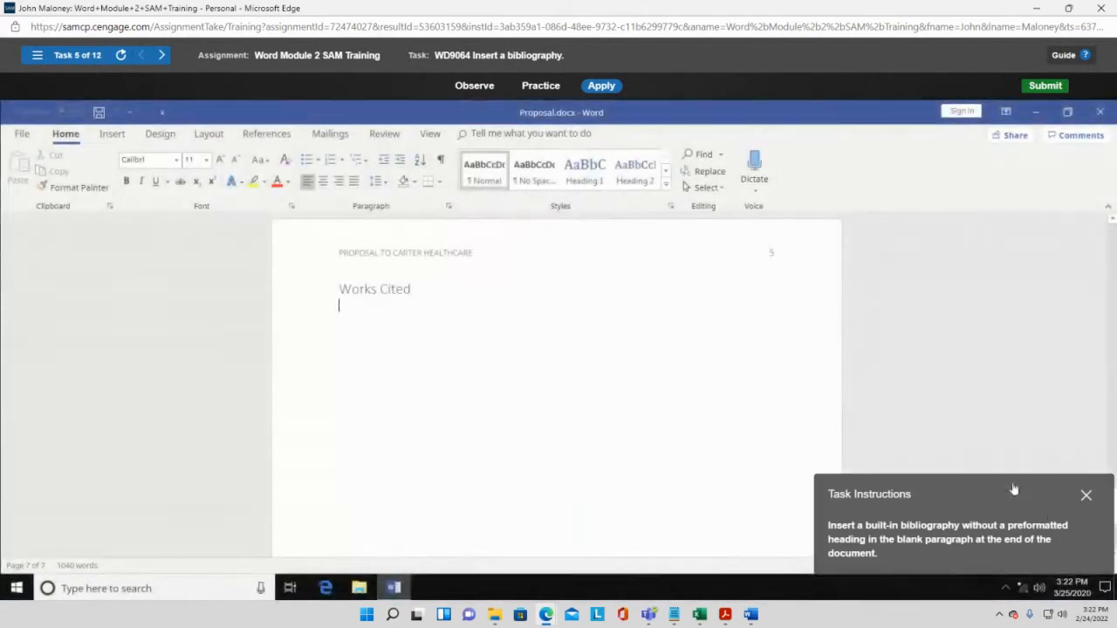
# Step: Insert a built-in bibliography without a preformatted heading in the blank paragraph below the Works Cited heading
pyautogui.moveTo(1014, 489); pyautogui.dragTo(176, 184)
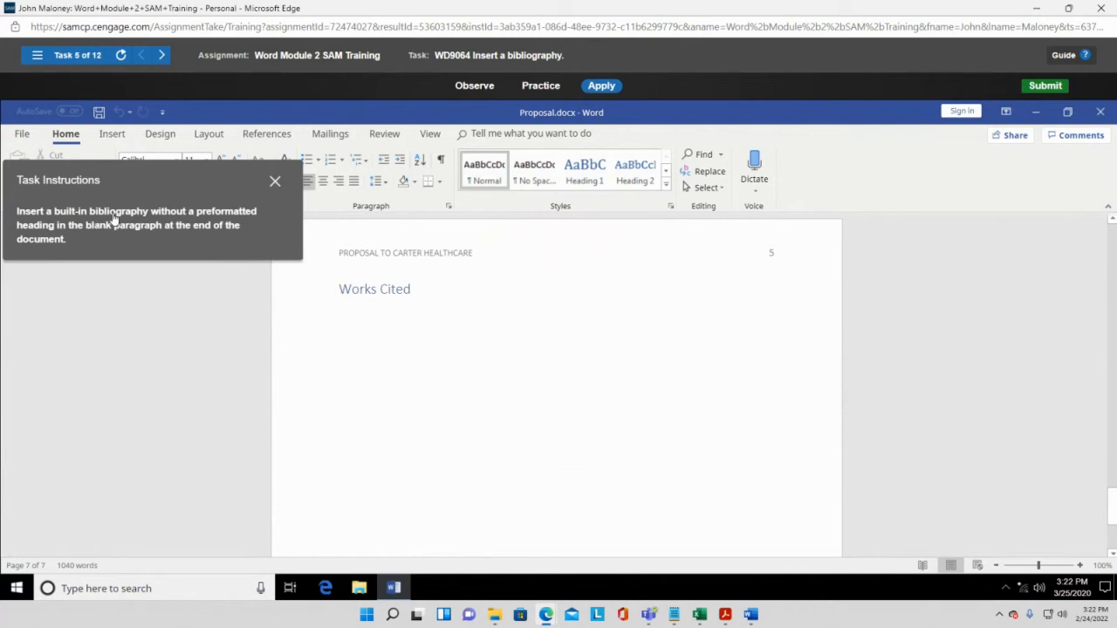
pyautogui.click(278, 138)
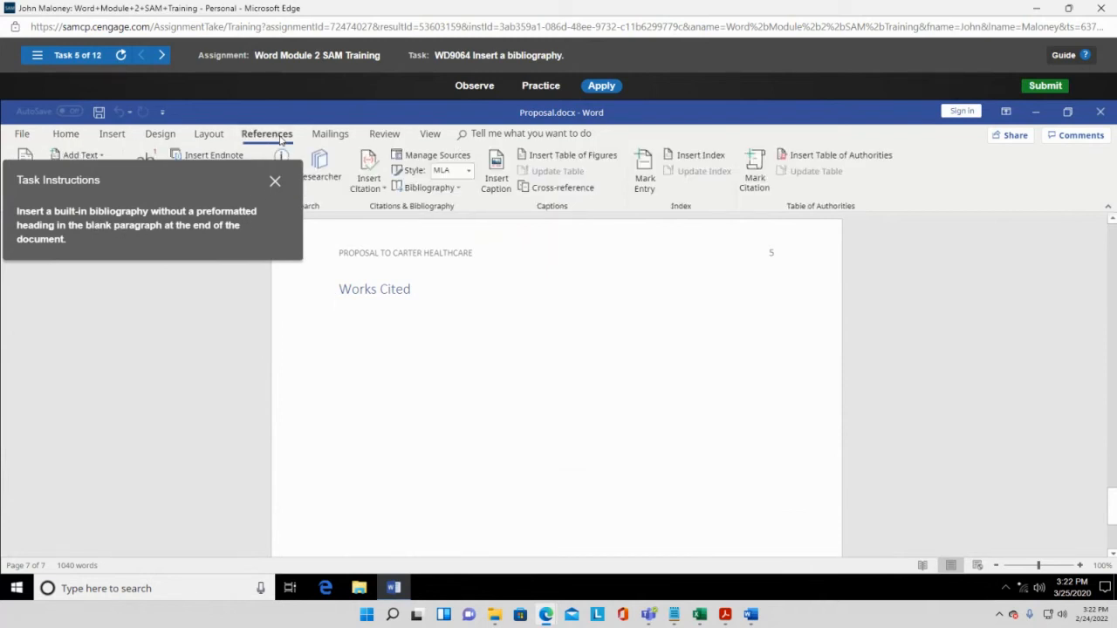
pyautogui.moveTo(252, 176); pyautogui.dragTo(1040, 154)
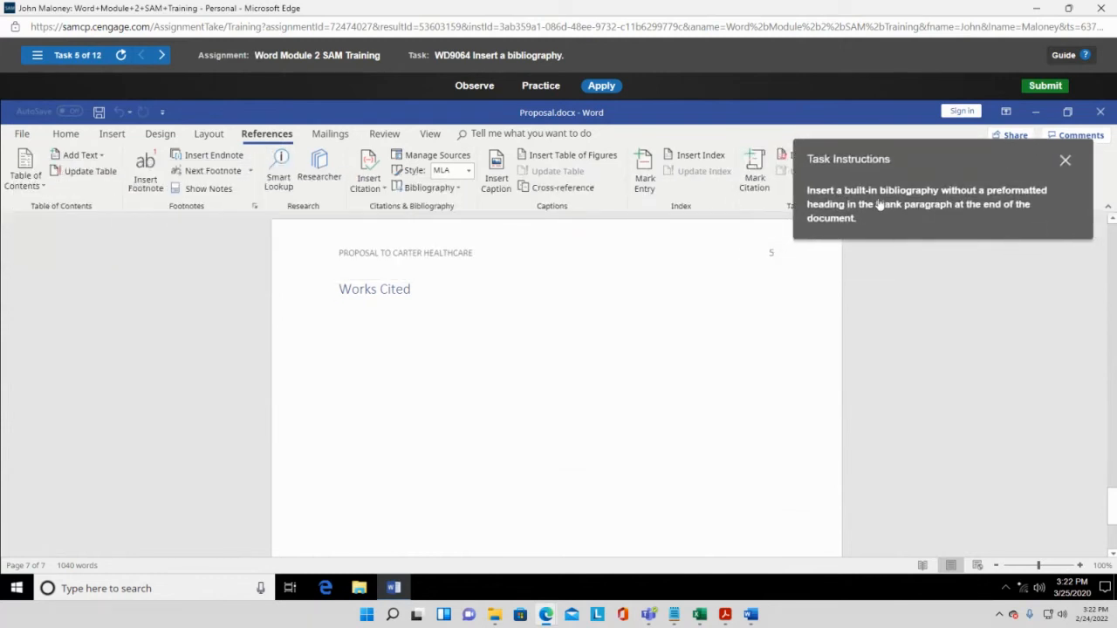
pyautogui.click(460, 190)
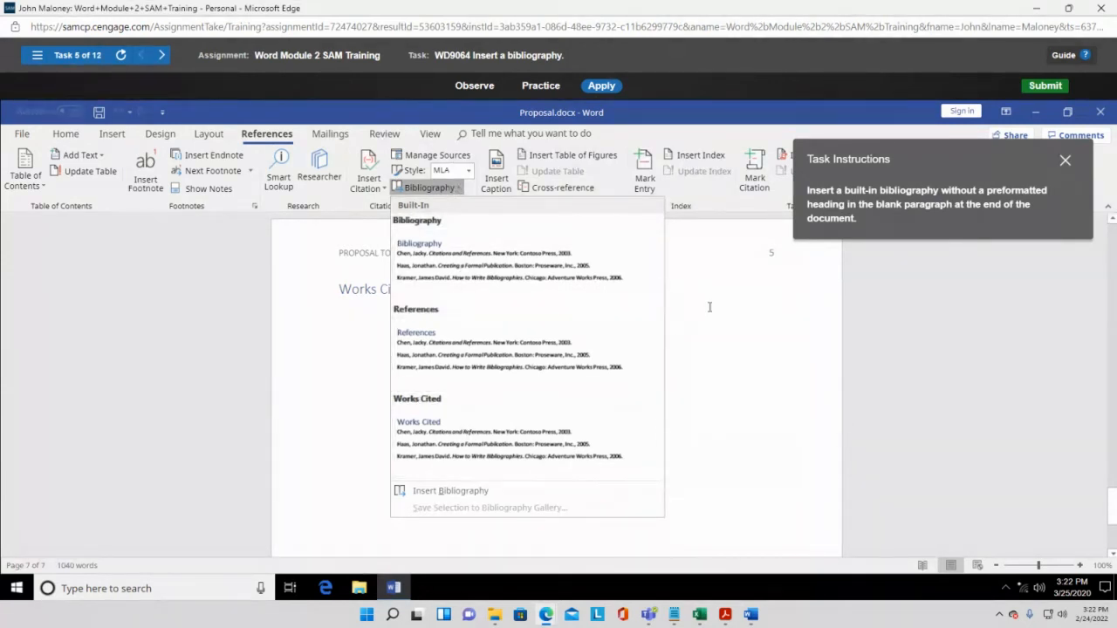
pyautogui.click(454, 491)
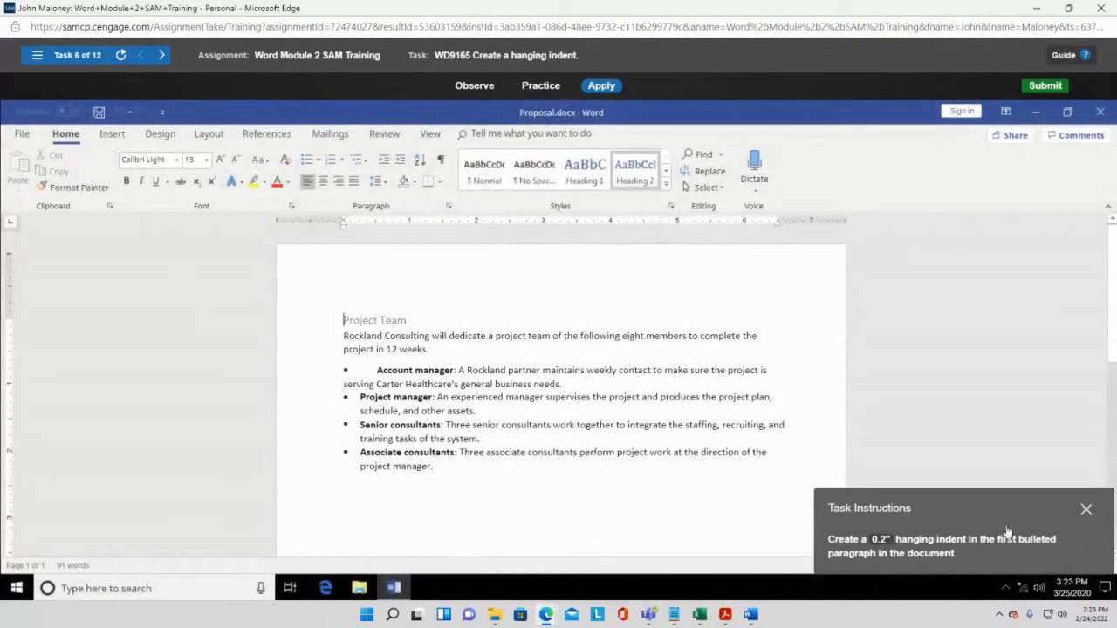
# Step: Create a 0.2" hanging indent in the first bulleted paragraph, Account manager, using the ruler's hanging indent marker
pyautogui.moveTo(1003, 512); pyautogui.dragTo(204, 158)
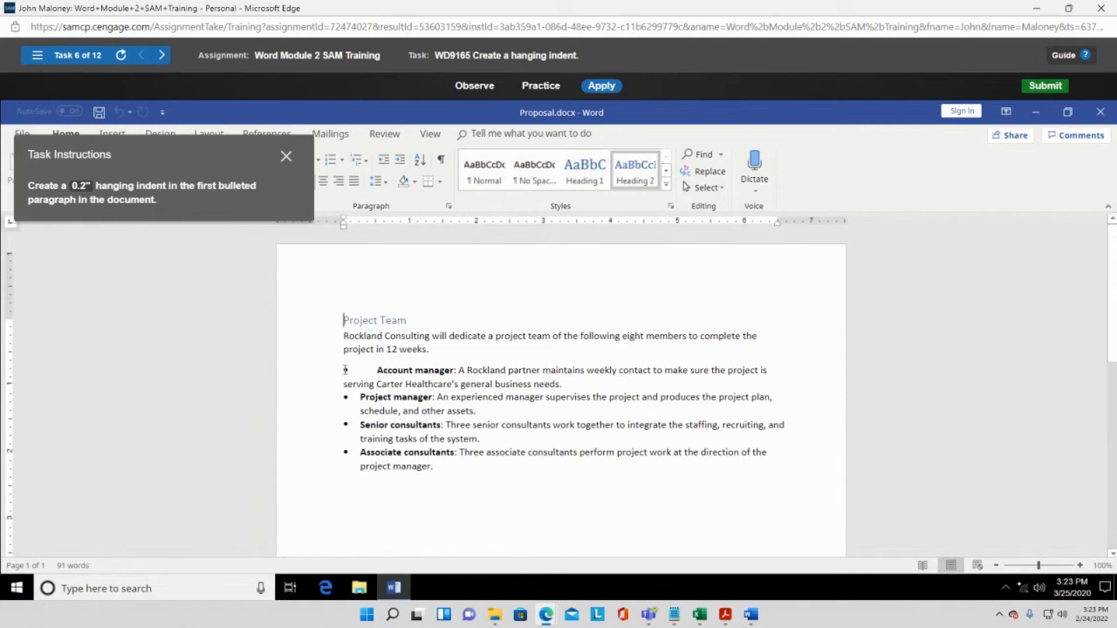
pyautogui.click(360, 372)
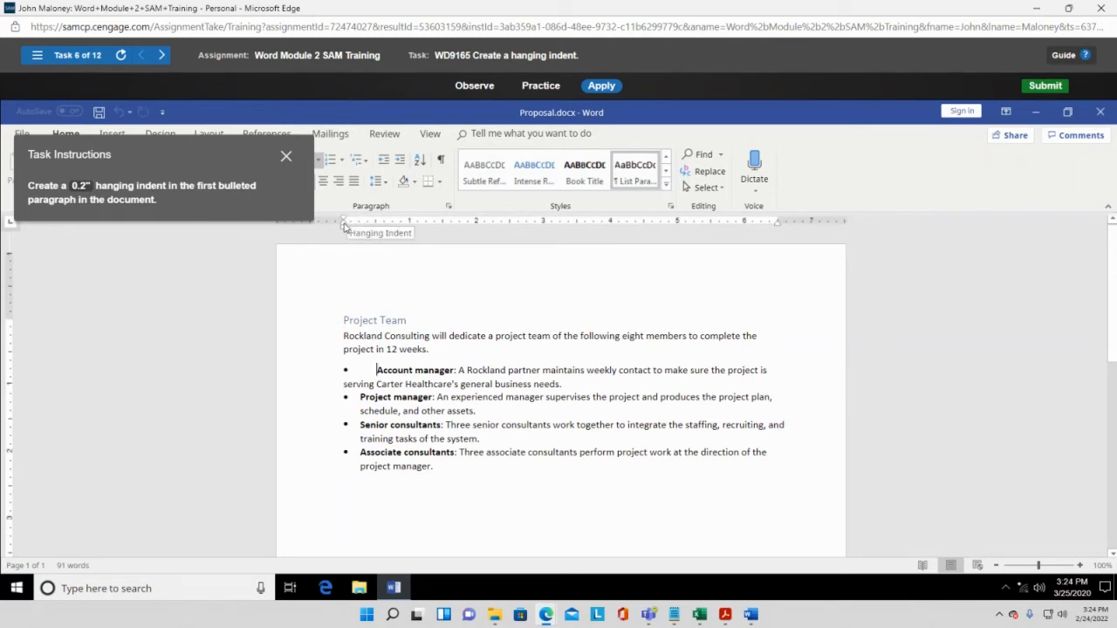
pyautogui.moveTo(344, 226); pyautogui.dragTo(353, 227)
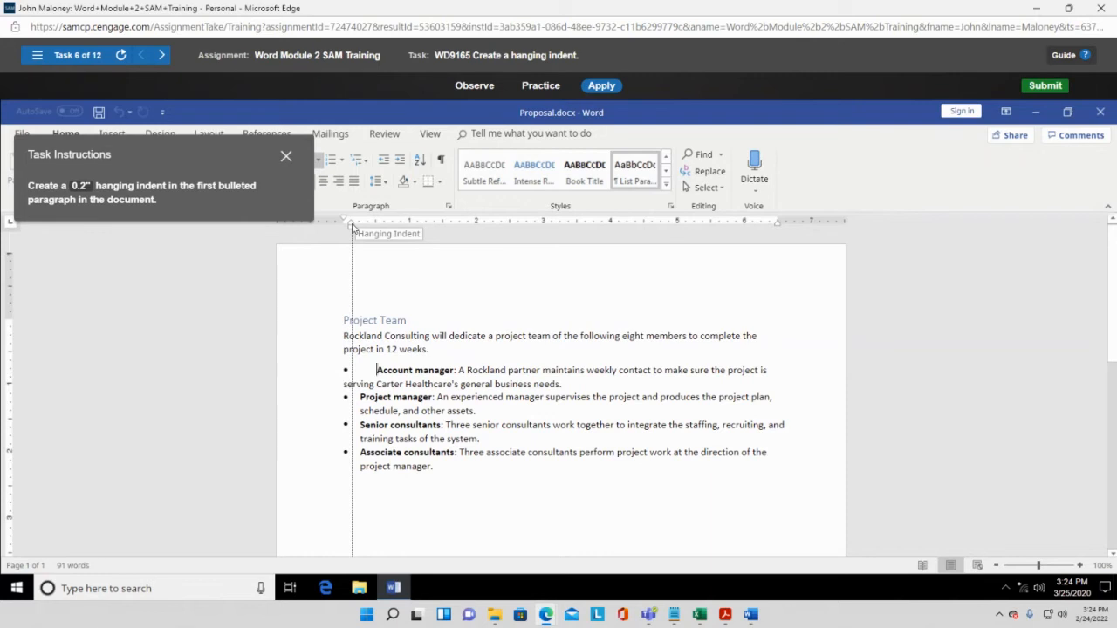
pyautogui.moveTo(352, 227); pyautogui.dragTo(353, 227)
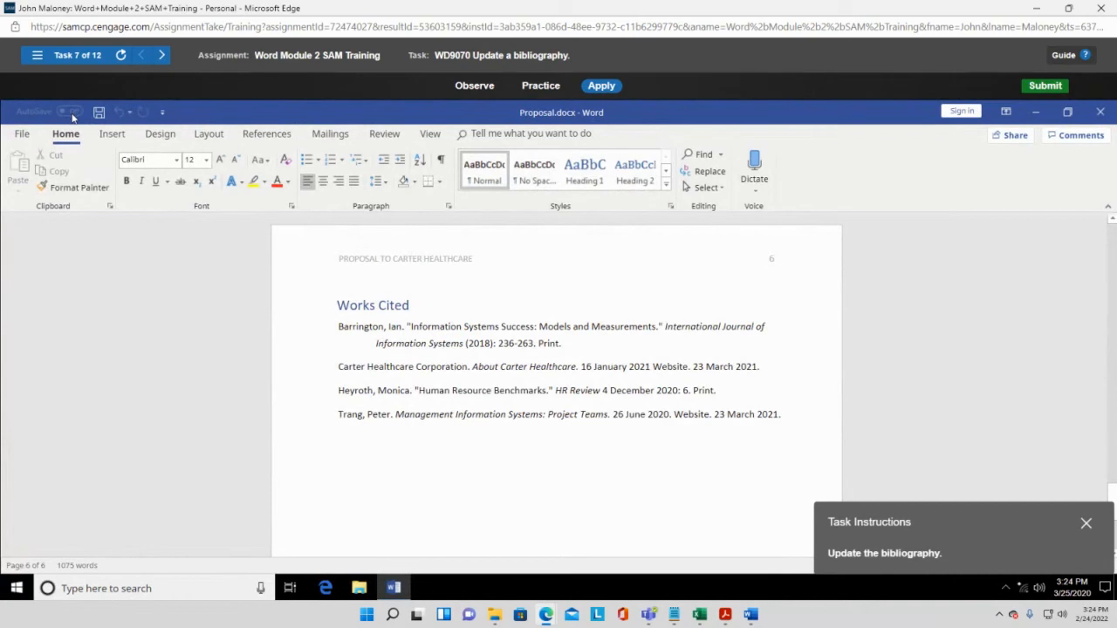
# Step: Return to Task 6, Create a hanging indent, and start its guided Practice mode
pyautogui.click(39, 59)
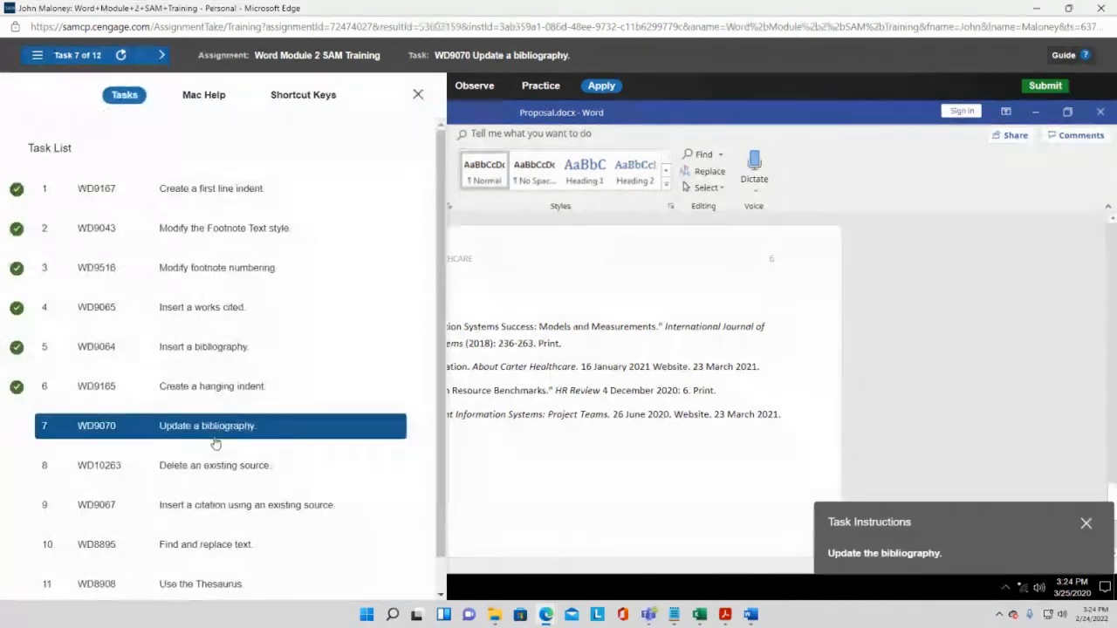
pyautogui.click(218, 392)
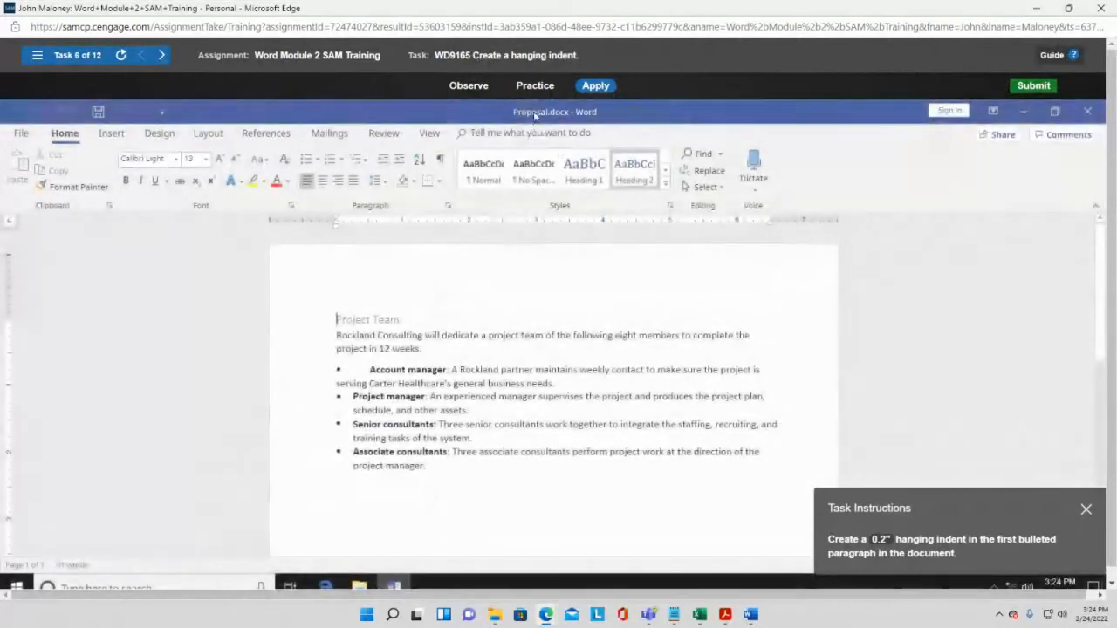
pyautogui.click(535, 85)
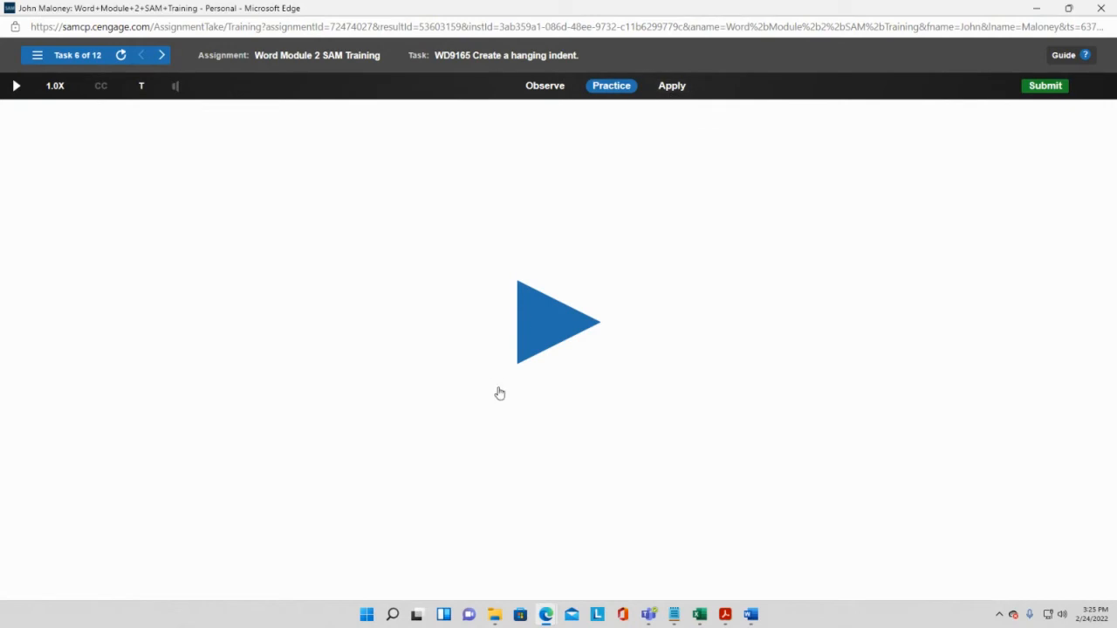
pyautogui.click(543, 341)
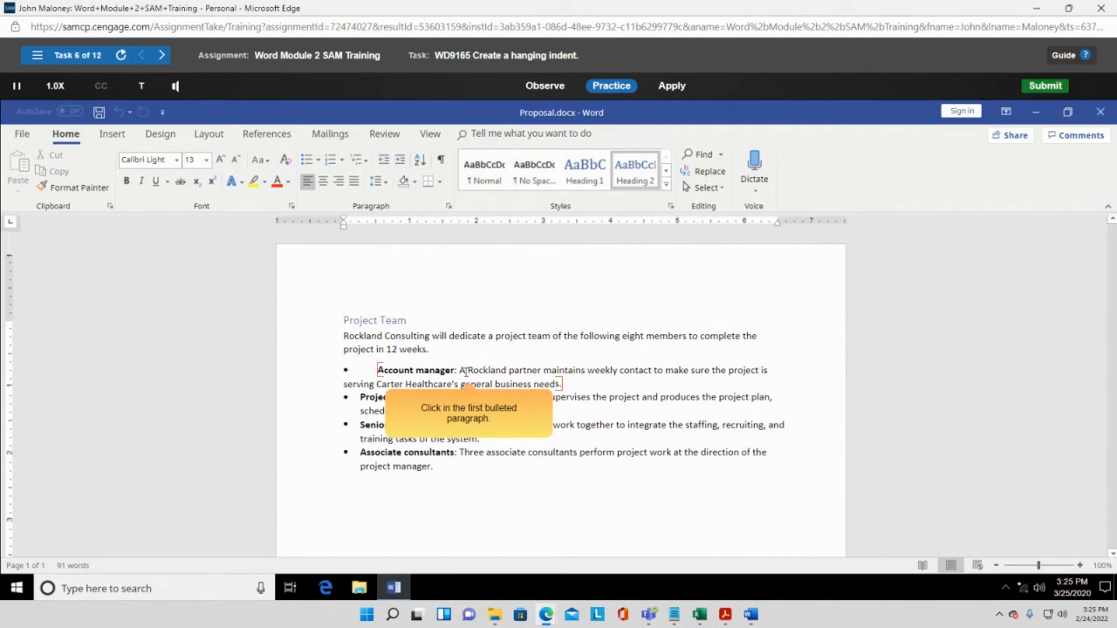
# Step: Give the first bulleted paragraph a Hanging special indent of .2" in the guided practice, and continue to Apply mode
pyautogui.click(380, 367)
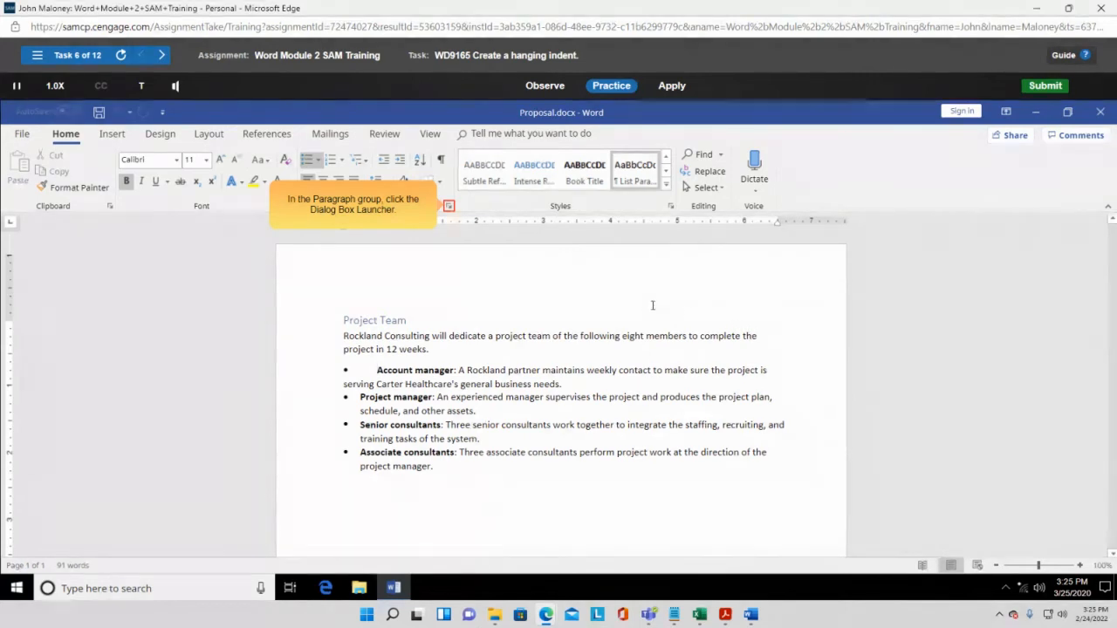
pyautogui.click(449, 206)
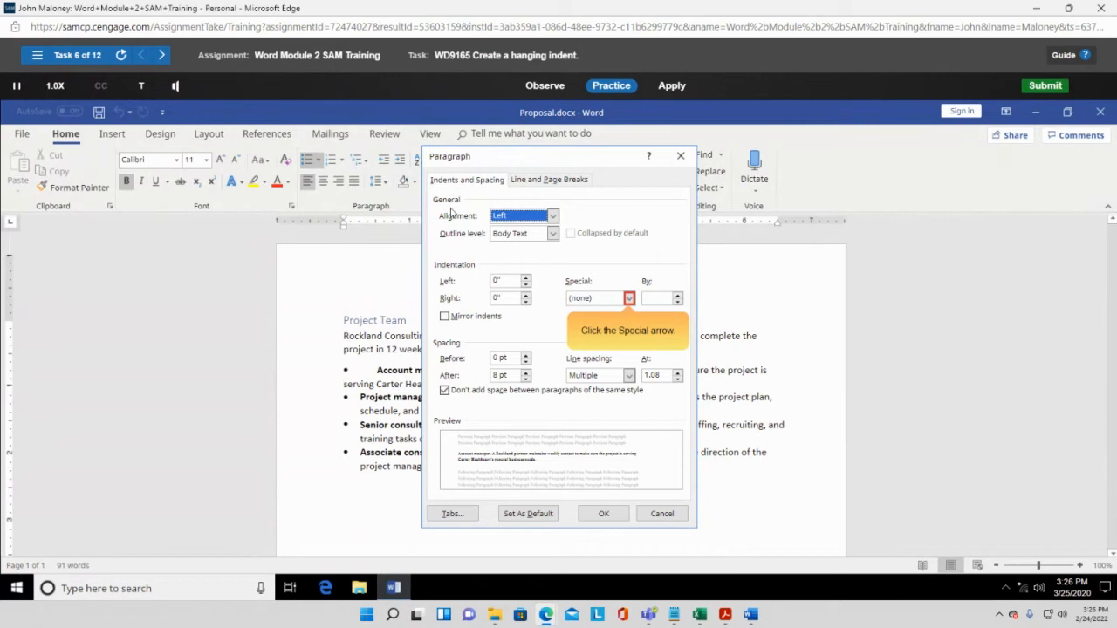
pyautogui.click(628, 299)
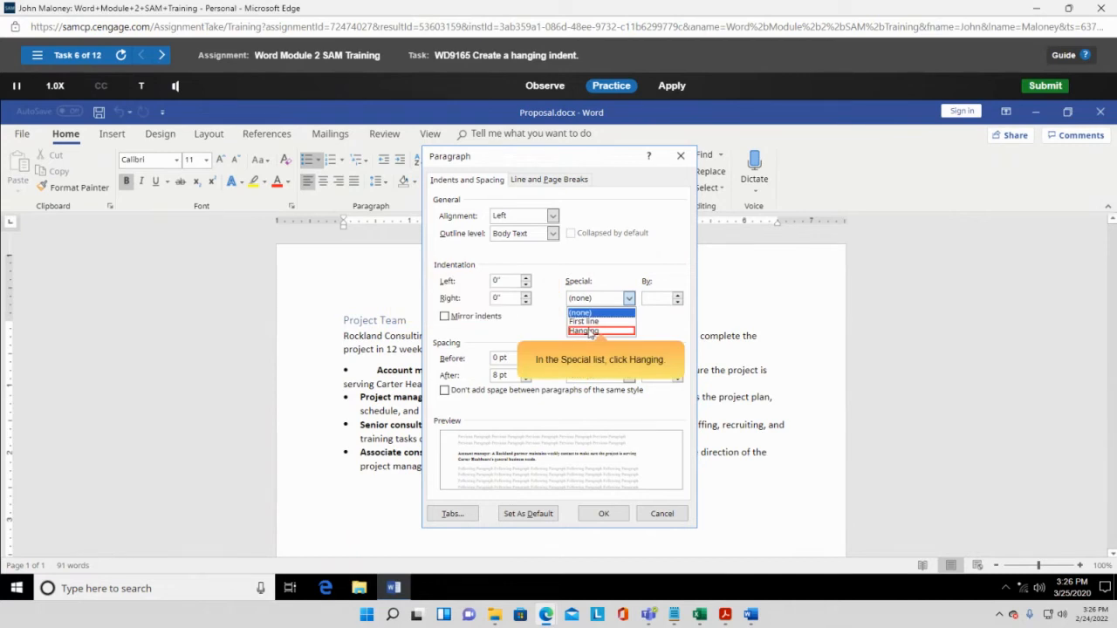
pyautogui.click(590, 331)
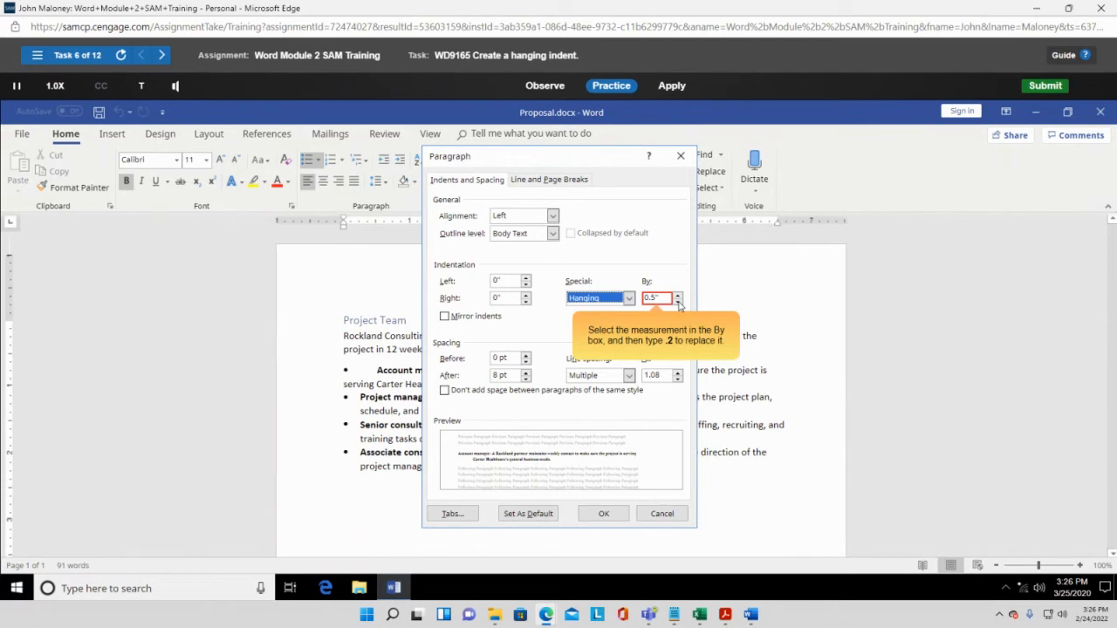
pyautogui.click(672, 304)
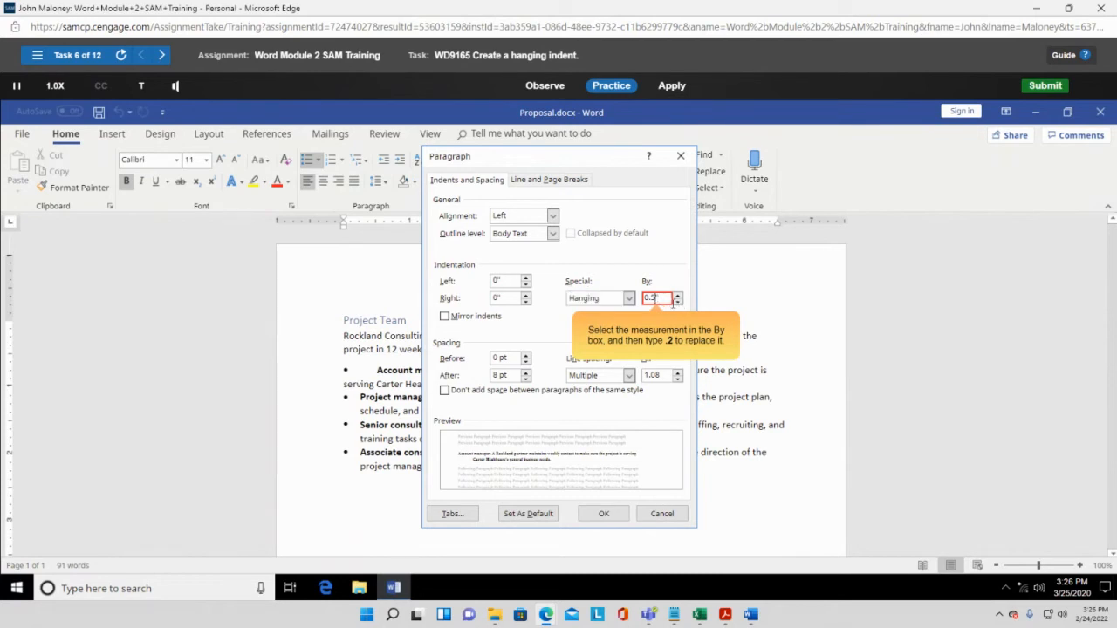
pyautogui.press('BackSpace')
pyautogui.write('2')
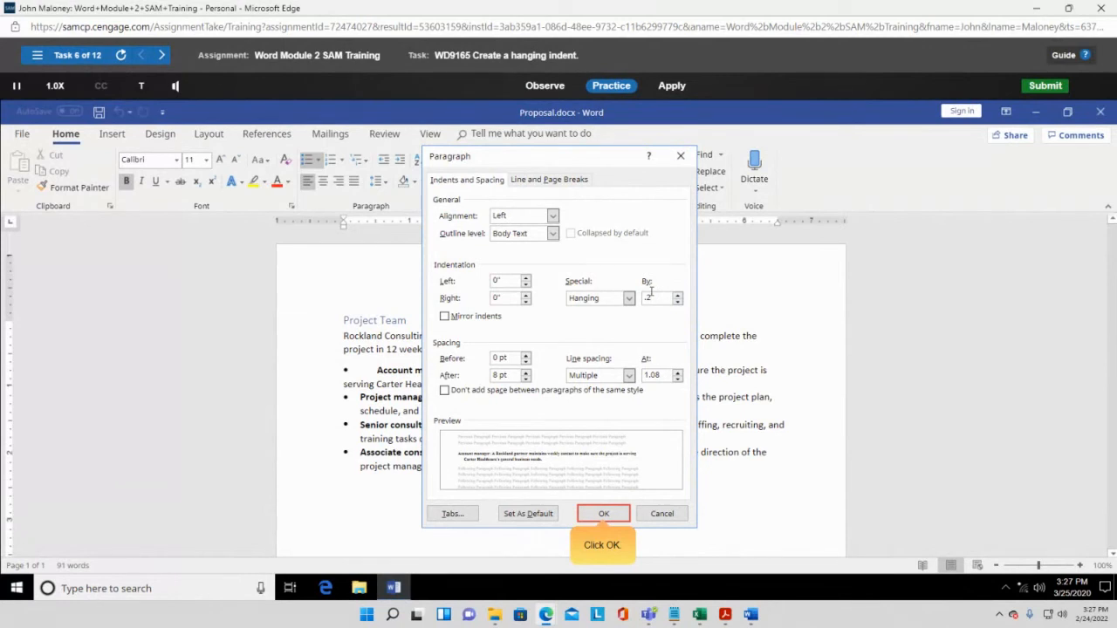
pyautogui.click(608, 511)
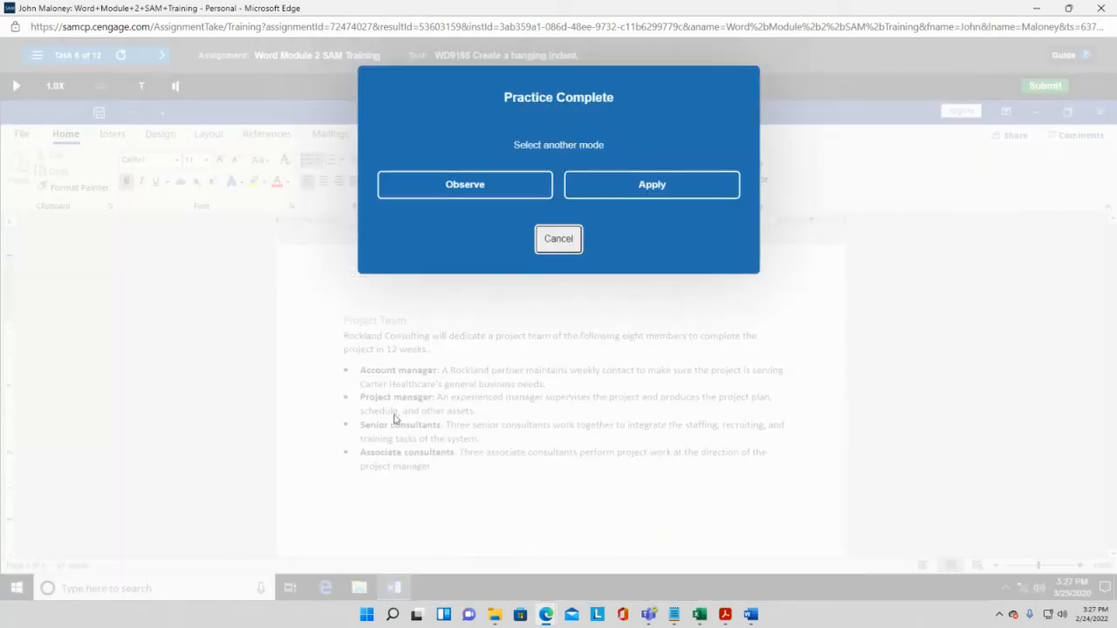
pyautogui.click(663, 185)
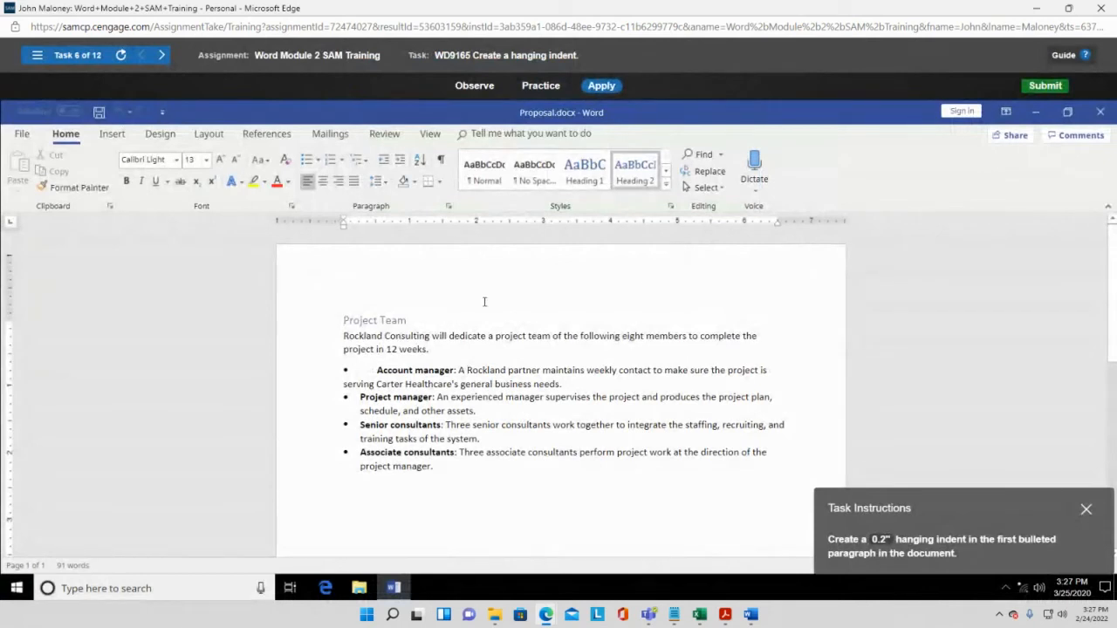
# Step: Try to give the Account manager bulleted paragraph a 0.2" hanging indent through its paragraph settings
pyautogui.click(376, 370)
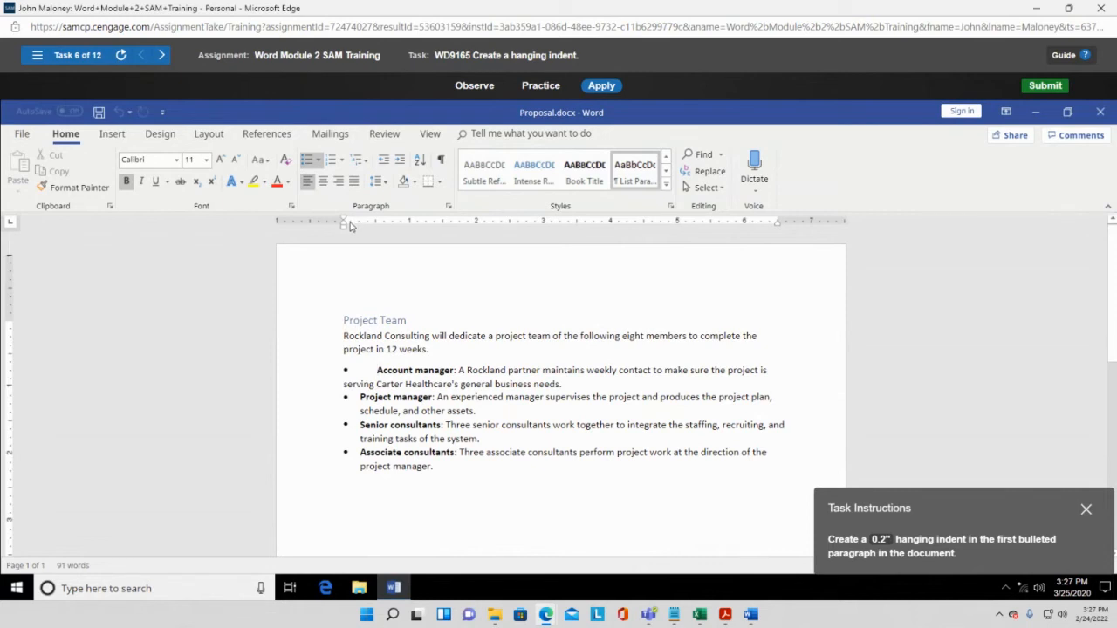
pyautogui.click(450, 206)
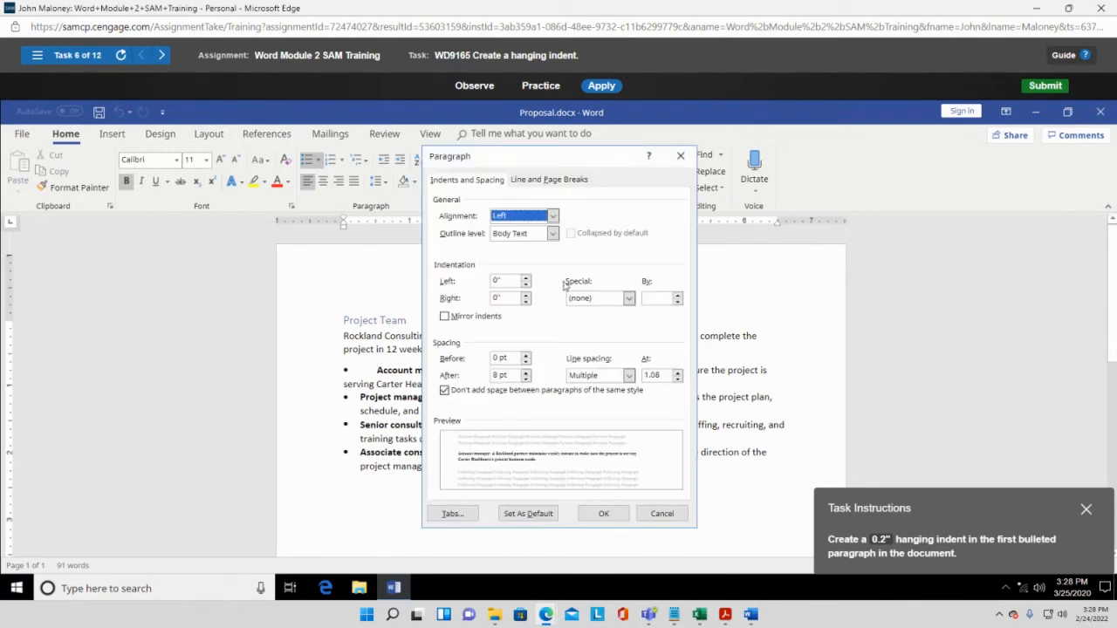
pyautogui.click(628, 299)
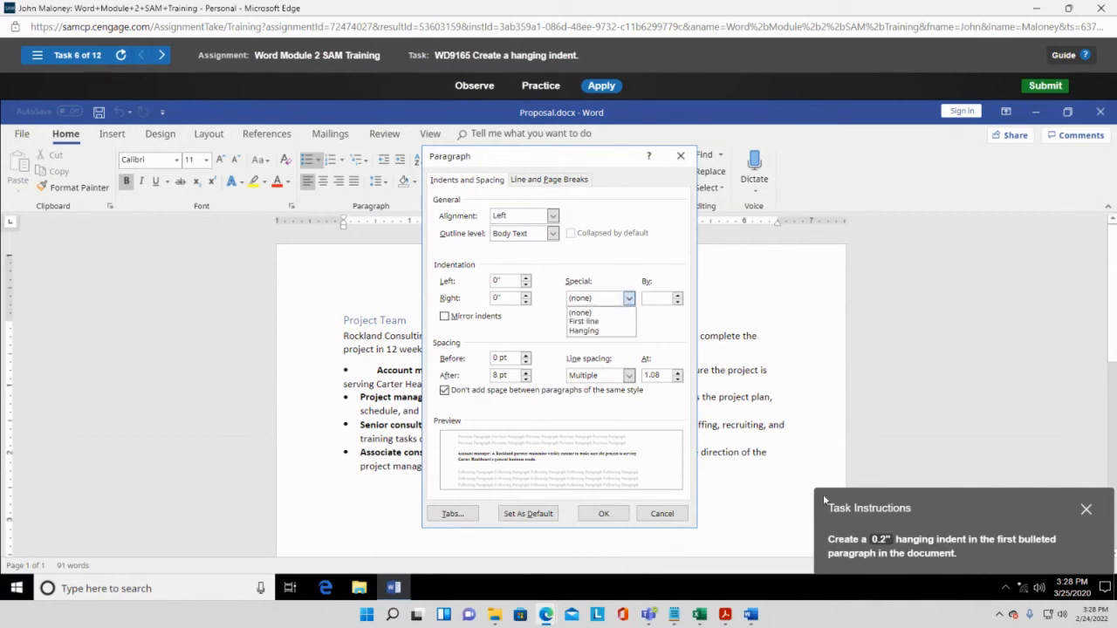
pyautogui.click(609, 331)
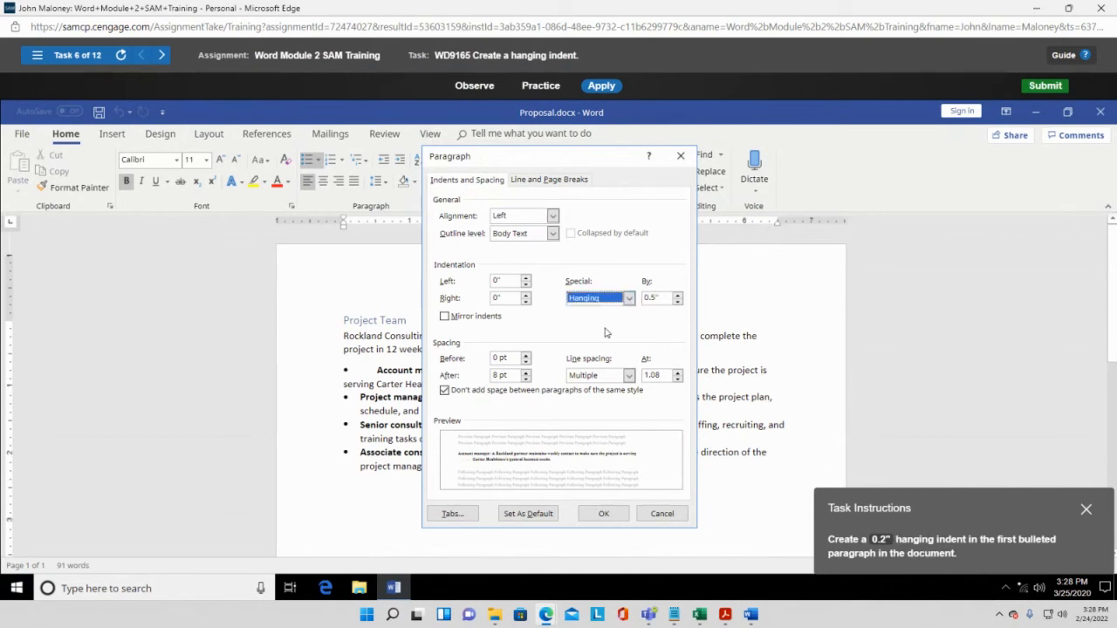
pyautogui.click(662, 298)
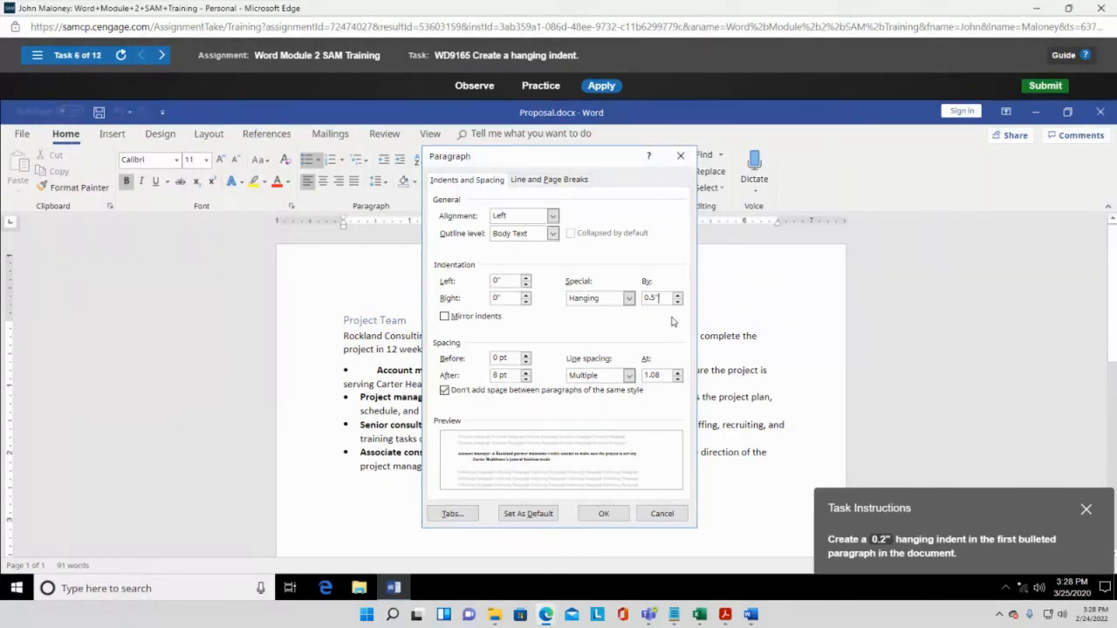
pyautogui.press('BackSpace')
pyautogui.press('BackSpace')
pyautogui.press('BackSpace')
pyautogui.press('BackSpace')
pyautogui.write('0.2')
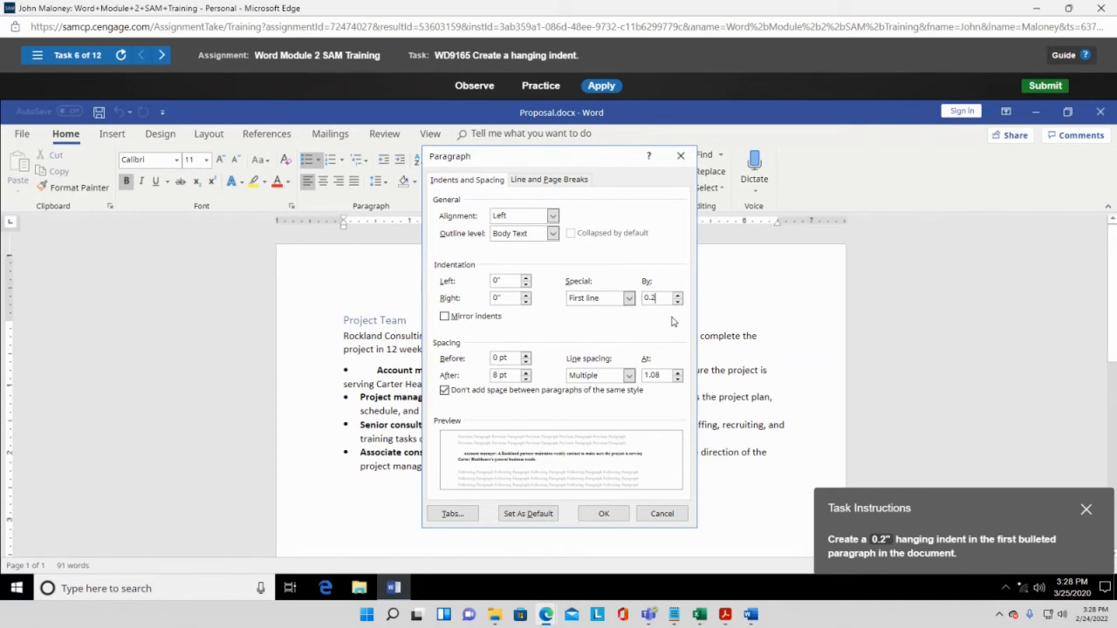
pyautogui.write('"')
pyautogui.press('Return')
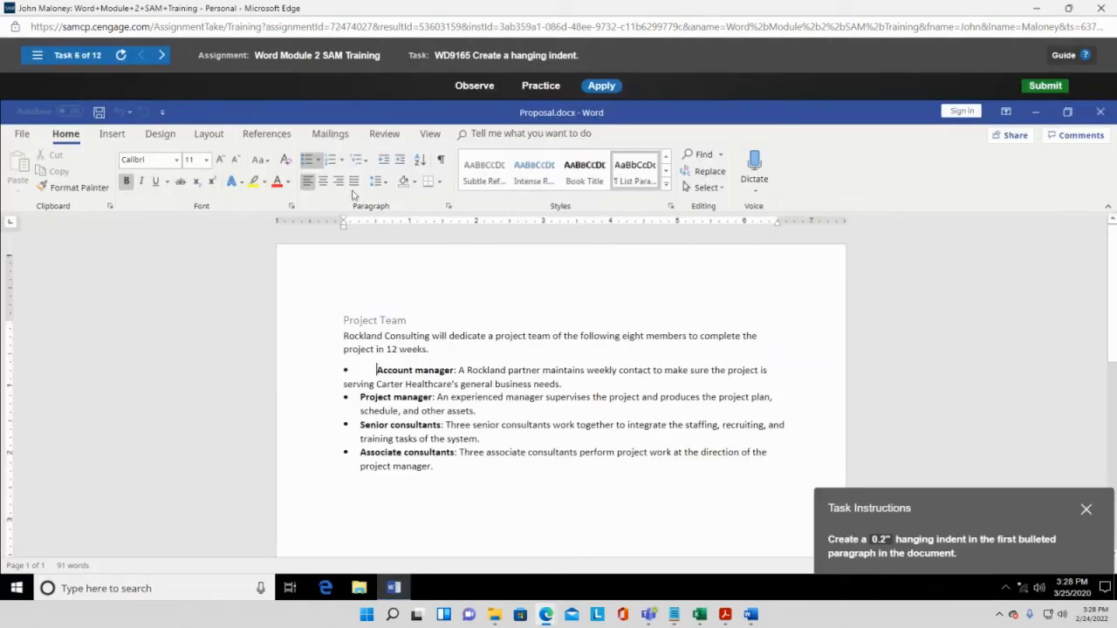
# Step: Set the Account manager bulleted paragraph's special indentation to Hanging by .2" and apply the paragraph settings
pyautogui.click(449, 207)
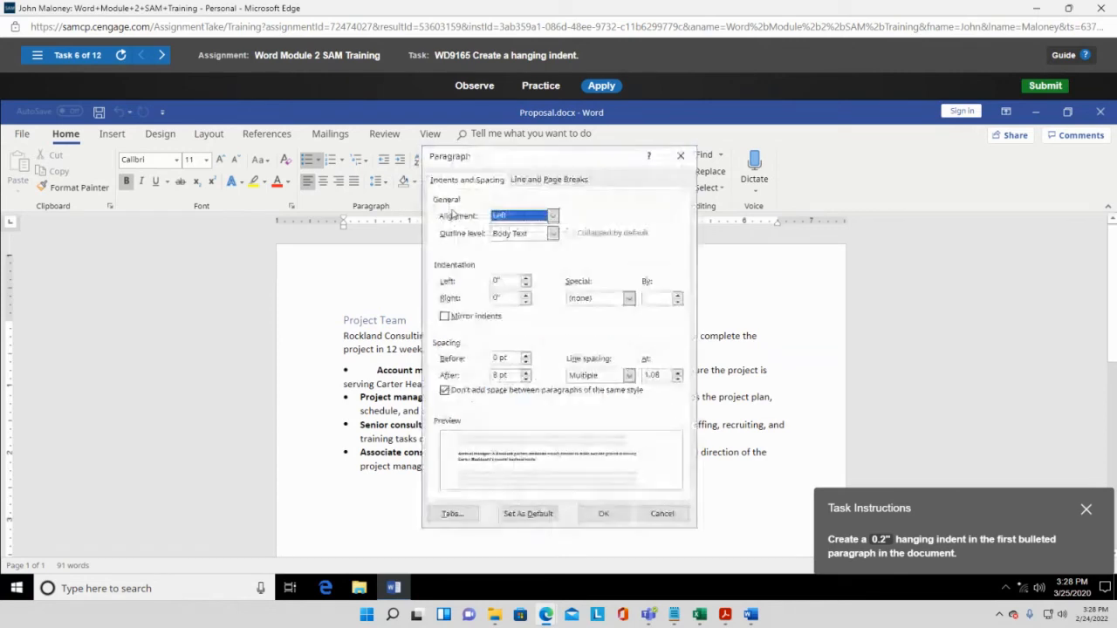
pyautogui.click(627, 298)
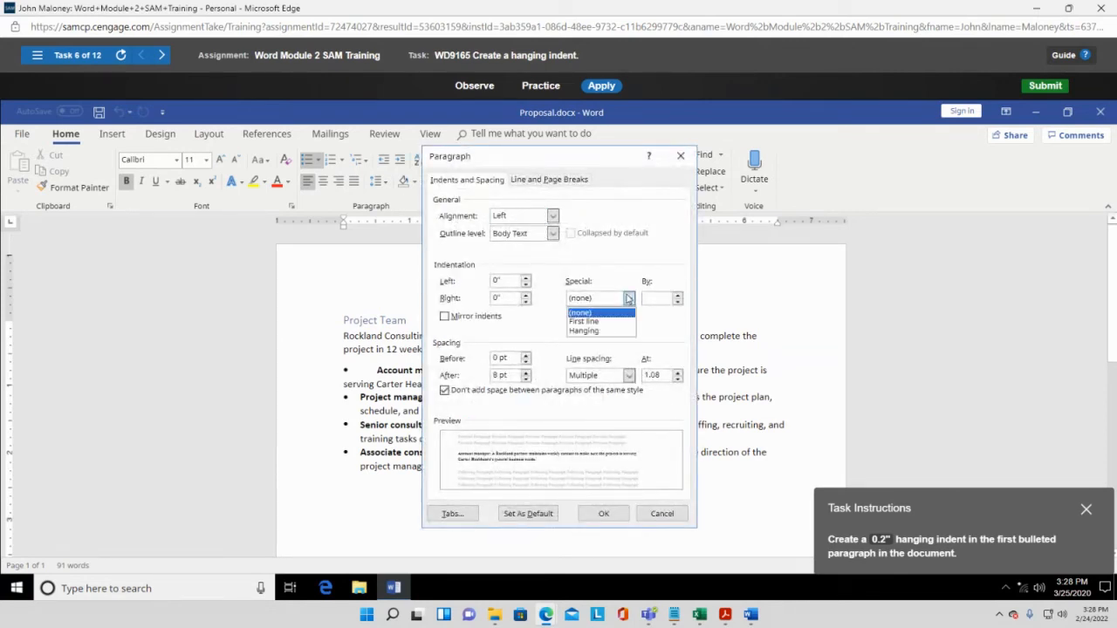
pyautogui.click(600, 331)
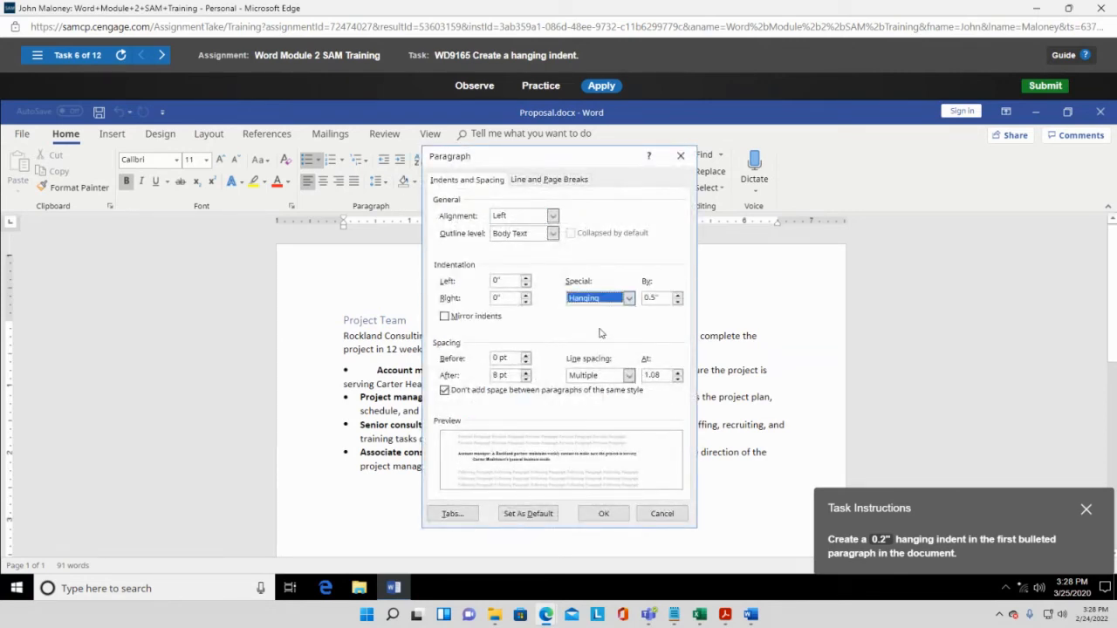
pyautogui.click(660, 298)
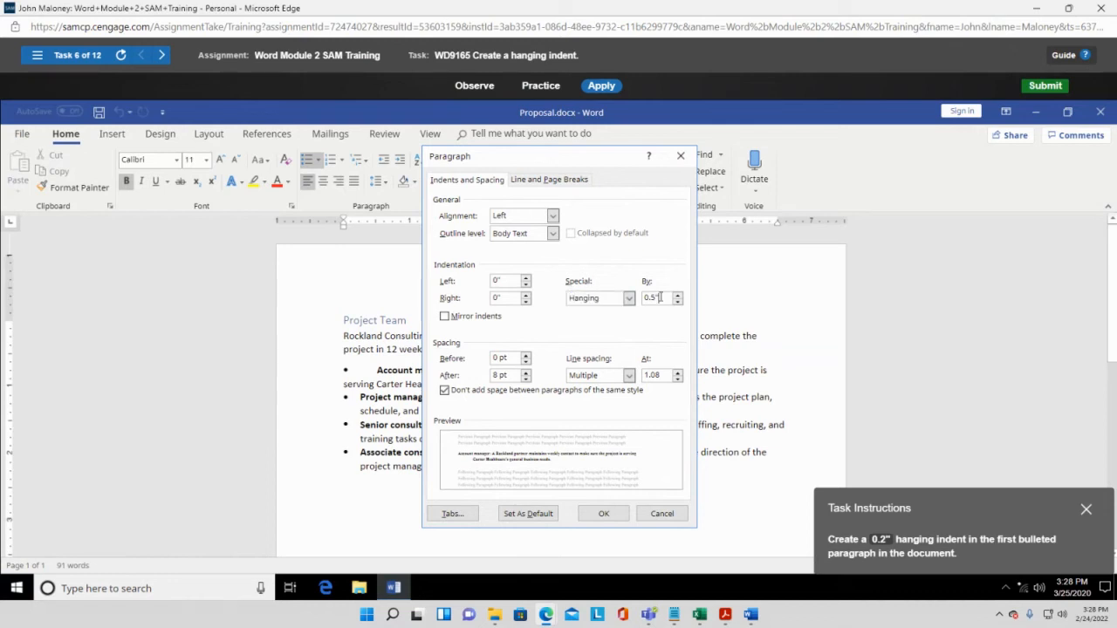
pyautogui.press('BackSpace')
pyautogui.press('BackSpace')
pyautogui.press('BackSpace')
pyautogui.press('BackSpace')
pyautogui.write('.2')
pyautogui.press('Return')
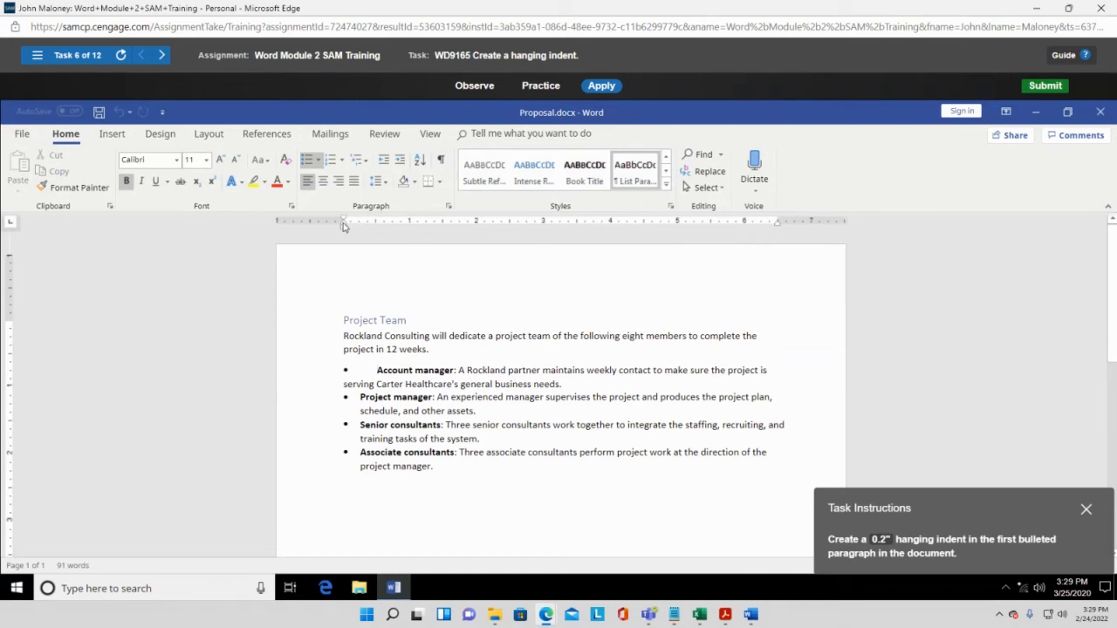
# Step: Create a 0.2" hanging indent in the first bulleted paragraph with the hanging indent marker on the ruler
pyautogui.moveTo(345, 225); pyautogui.dragTo(349, 227)
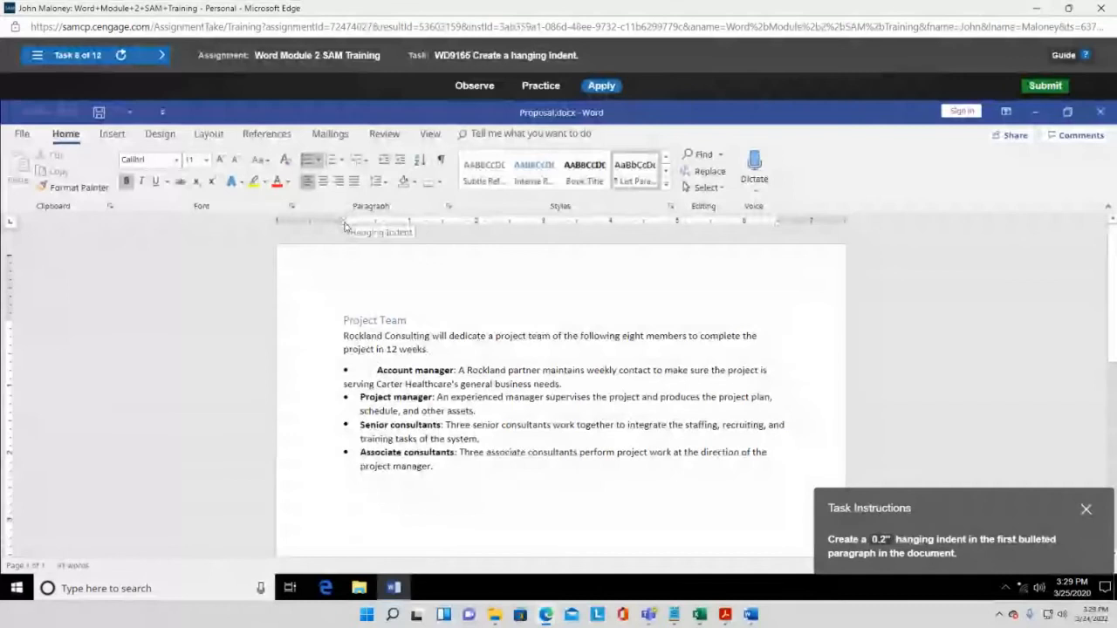
pyautogui.moveTo(346, 226); pyautogui.dragTo(351, 227)
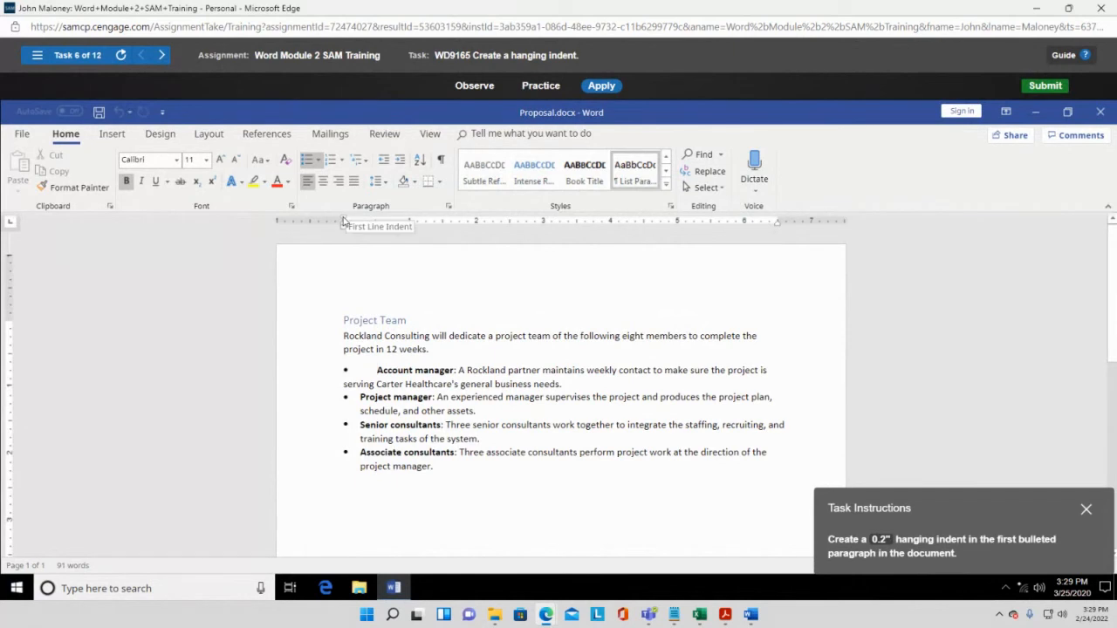
pyautogui.moveTo(346, 219); pyautogui.dragTo(345, 227)
pyautogui.moveTo(344, 225); pyautogui.dragTo(356, 234)
pyautogui.moveTo(344, 227); pyautogui.dragTo(355, 229)
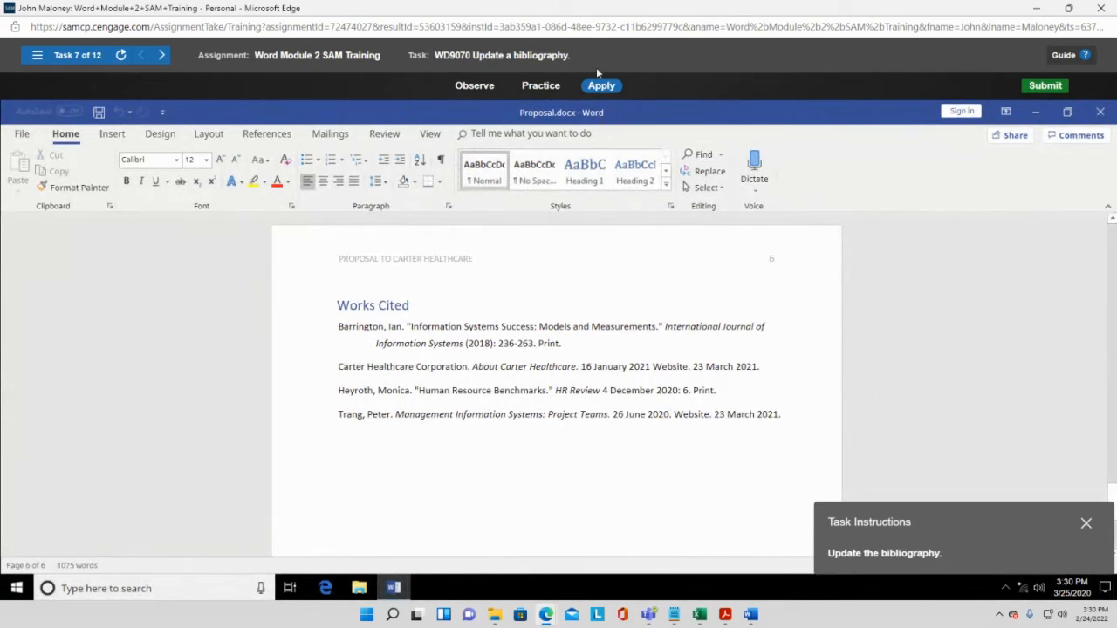
# Step: Examine the bibliography, source and citation commands for a way to update the Works Cited bibliography
pyautogui.click(762, 419)
pyautogui.click(267, 133)
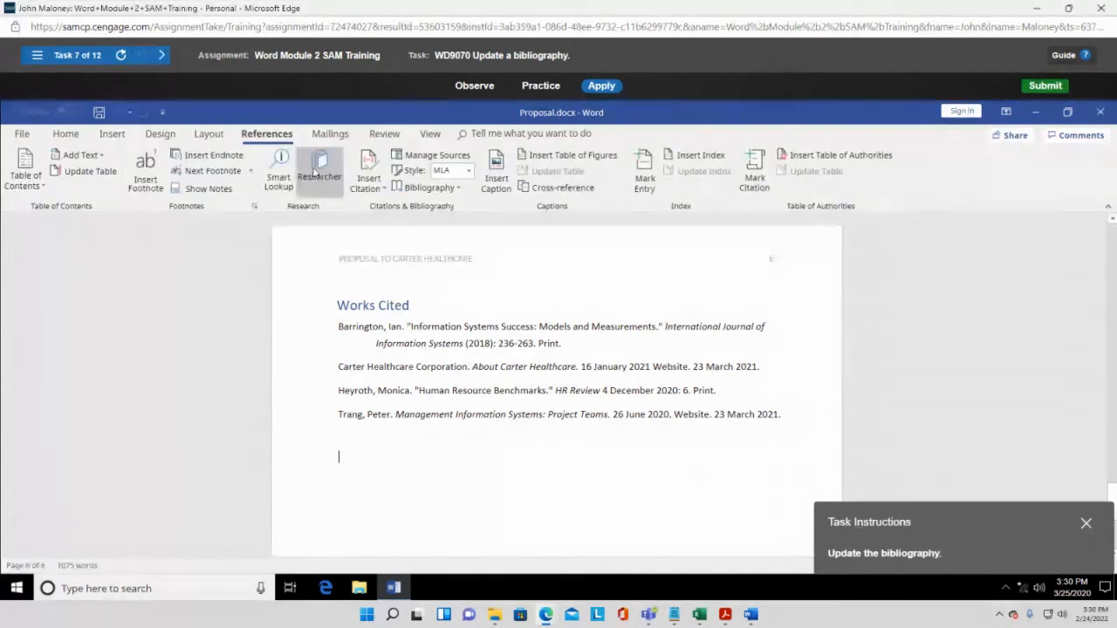
pyautogui.click(457, 188)
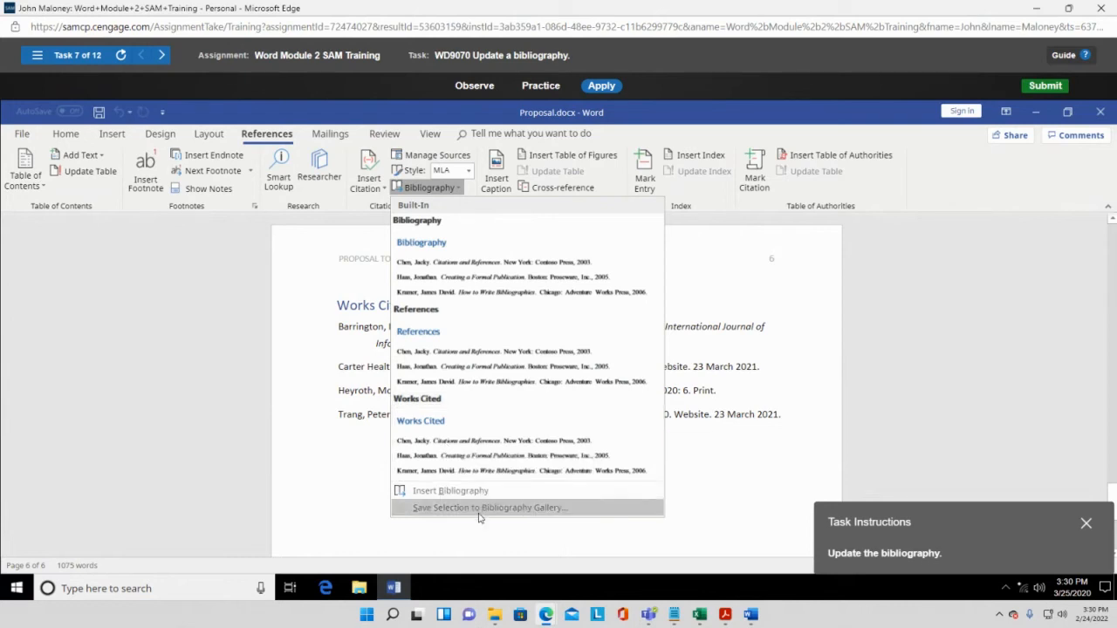
pyautogui.click(472, 448)
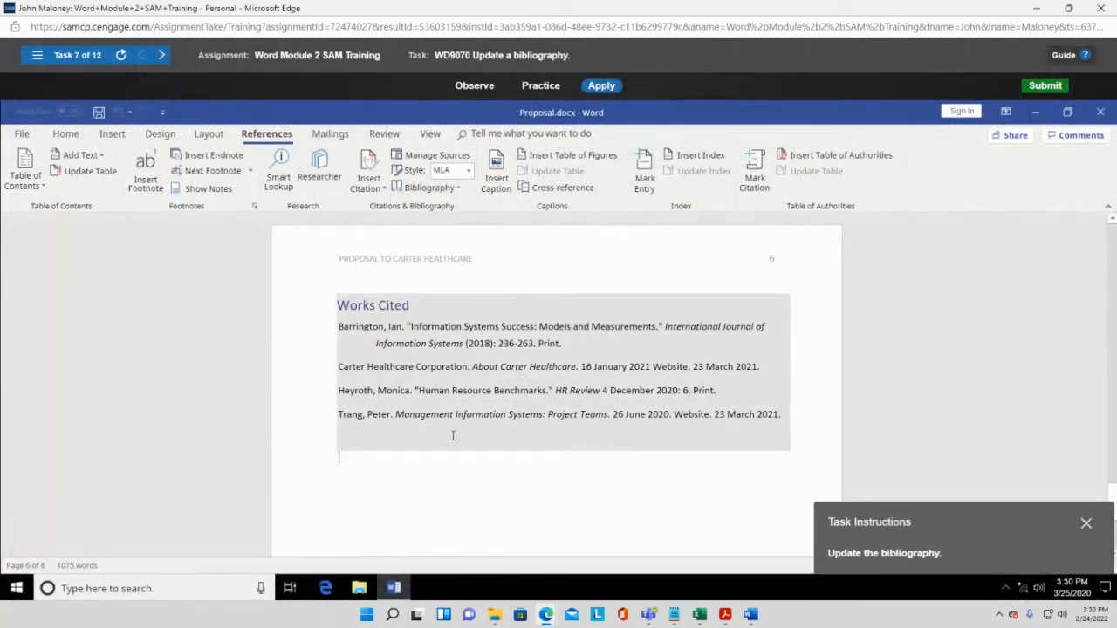
pyautogui.moveTo(937, 515); pyautogui.dragTo(166, 152)
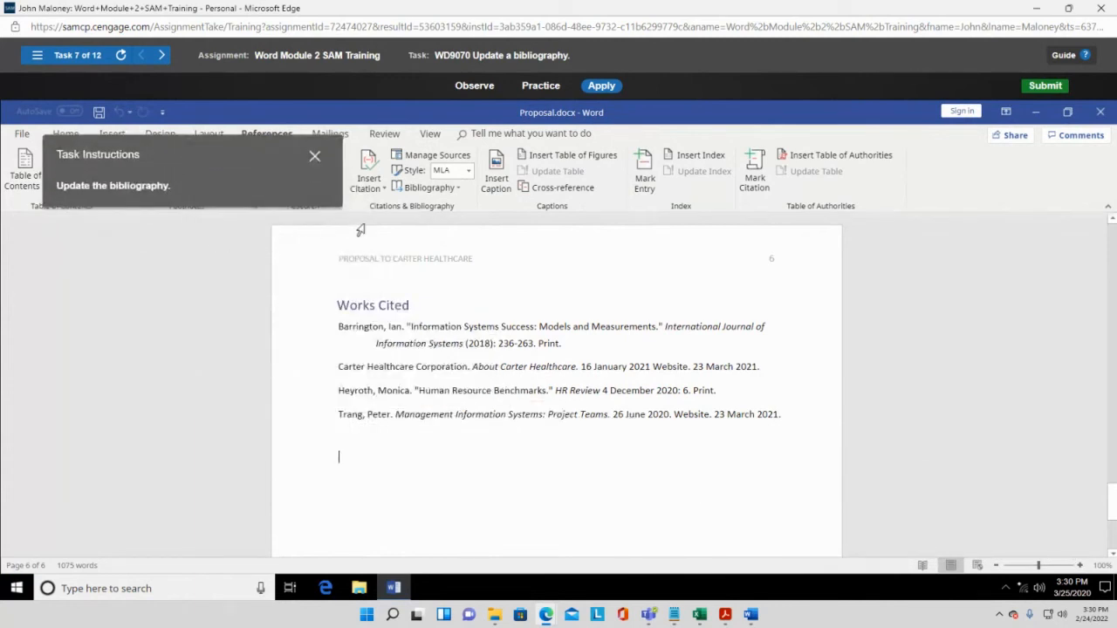
pyautogui.click(460, 190)
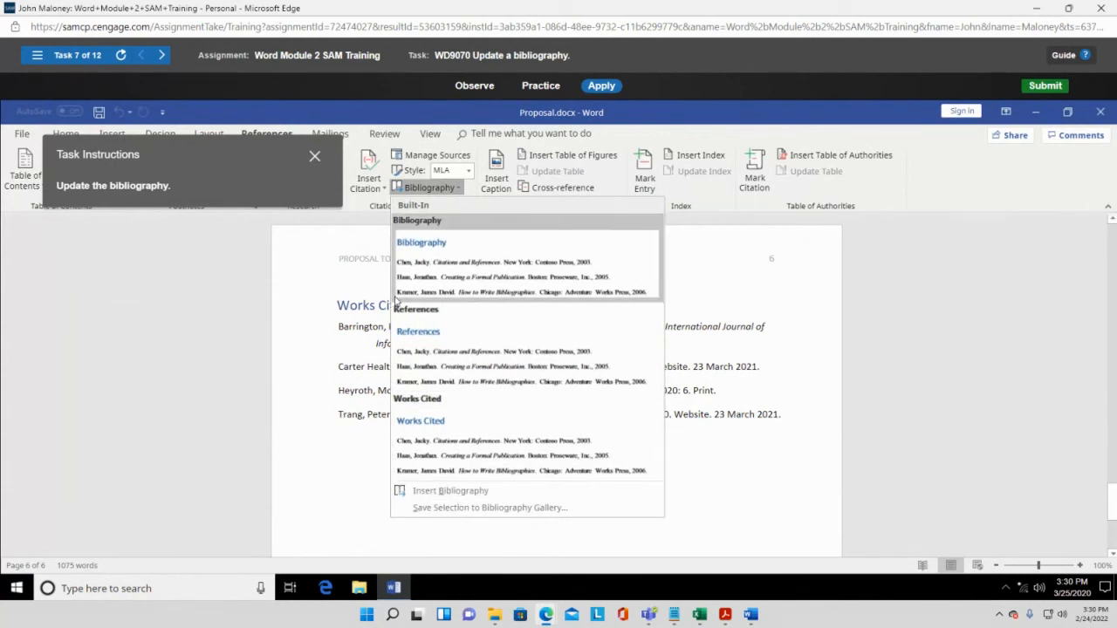
pyautogui.click(274, 264)
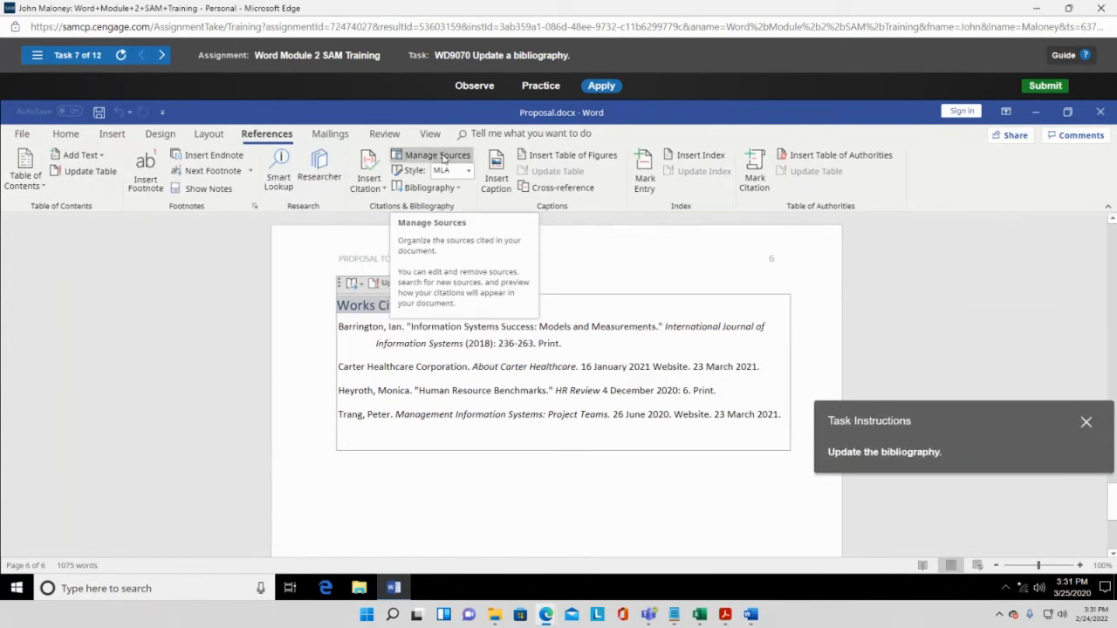
pyautogui.click(437, 155)
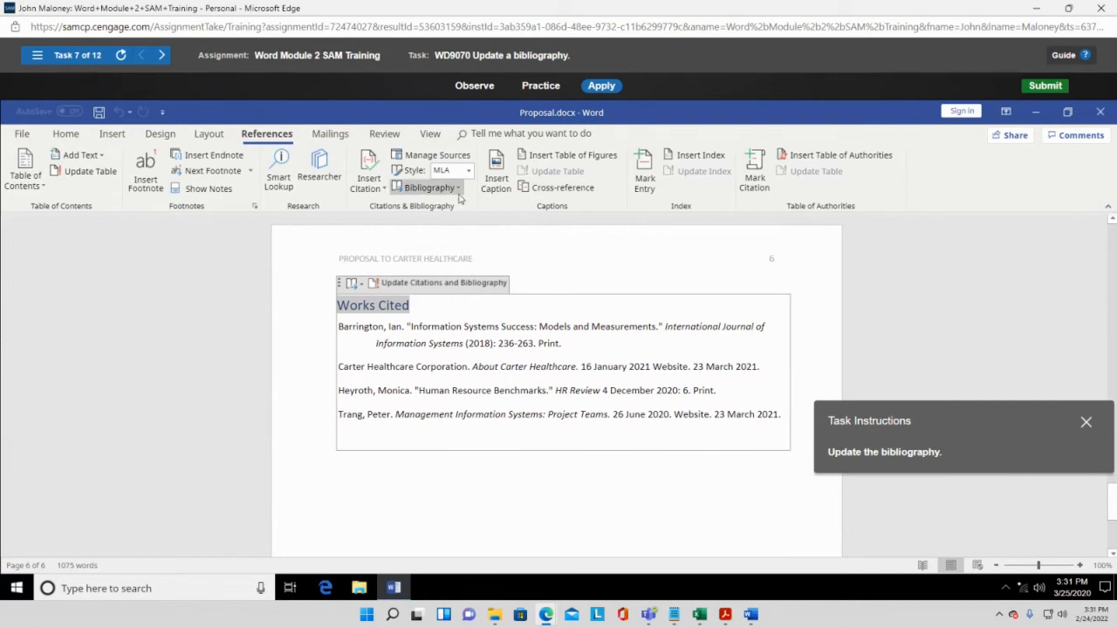
pyautogui.click(385, 189)
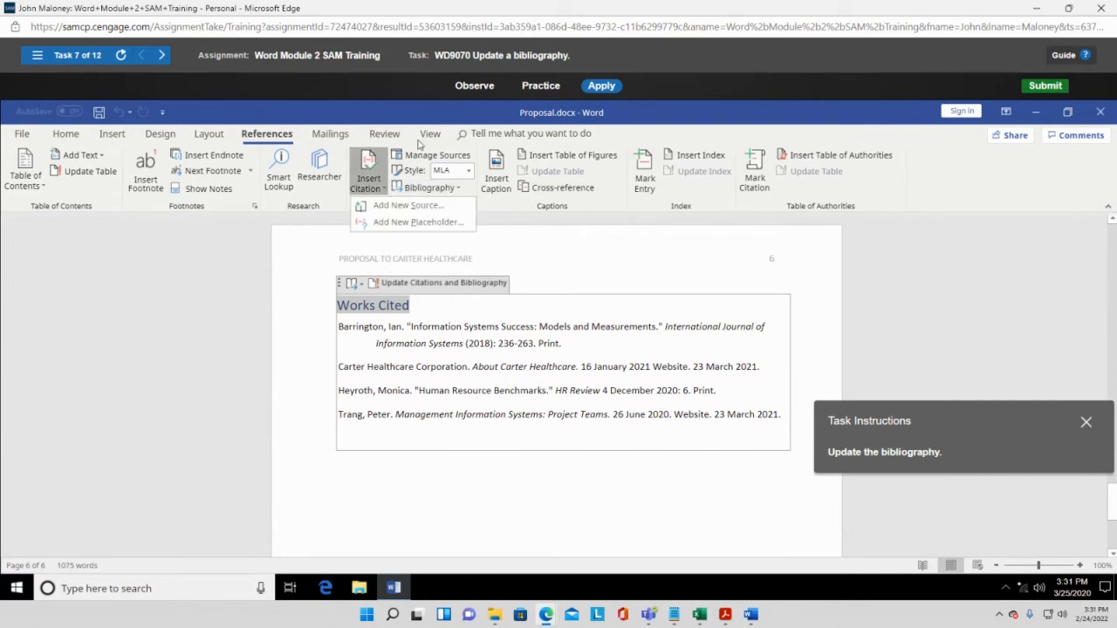
pyautogui.click(412, 112)
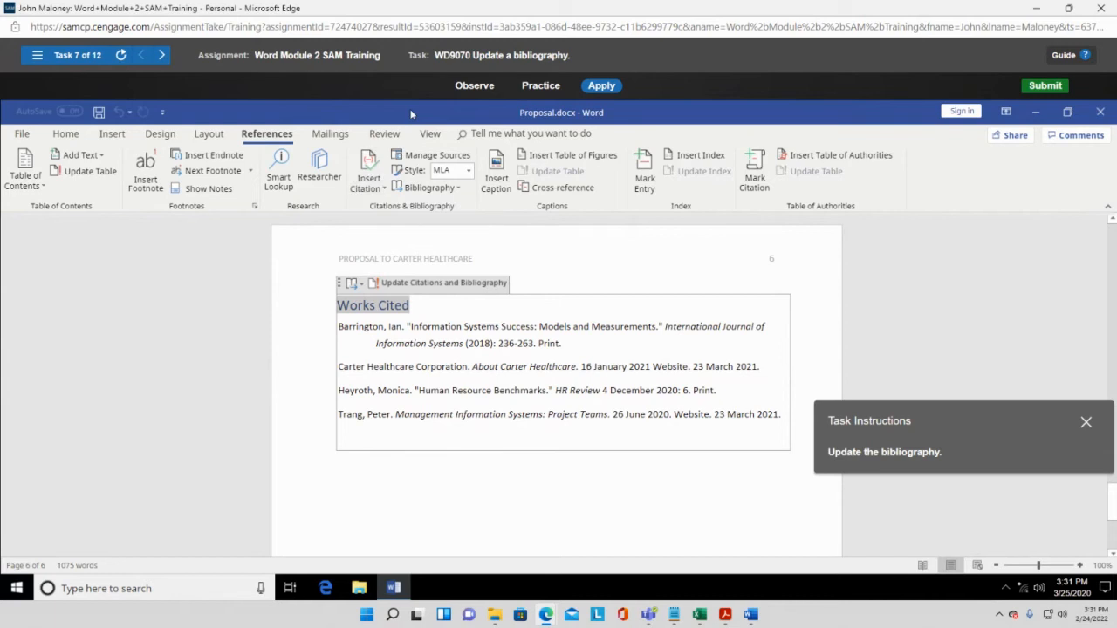
pyautogui.click(460, 188)
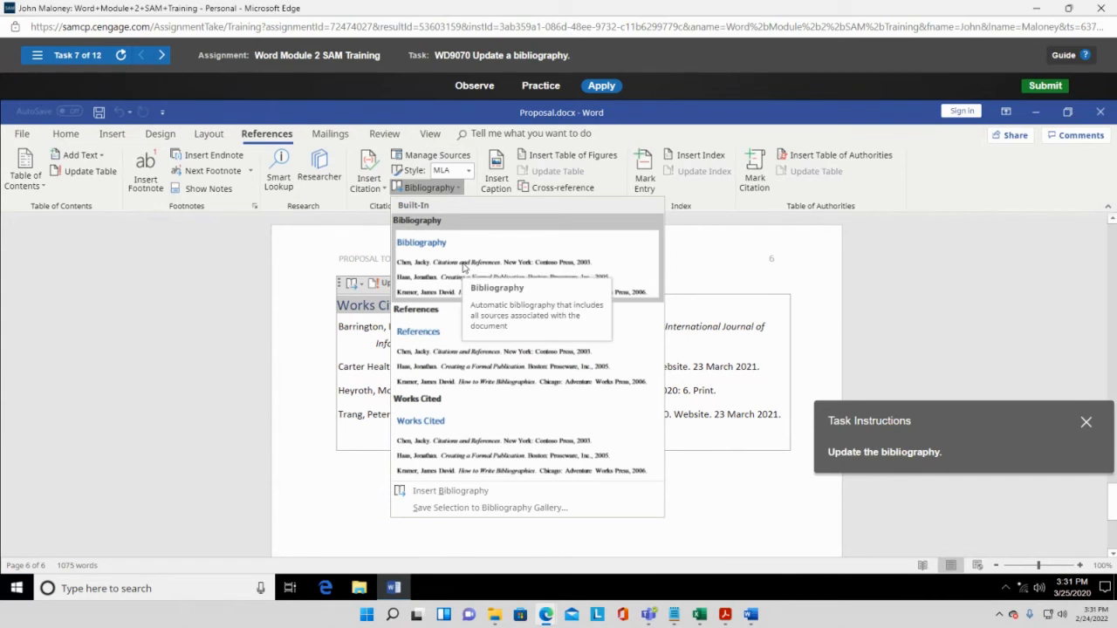
pyautogui.press('Escape')
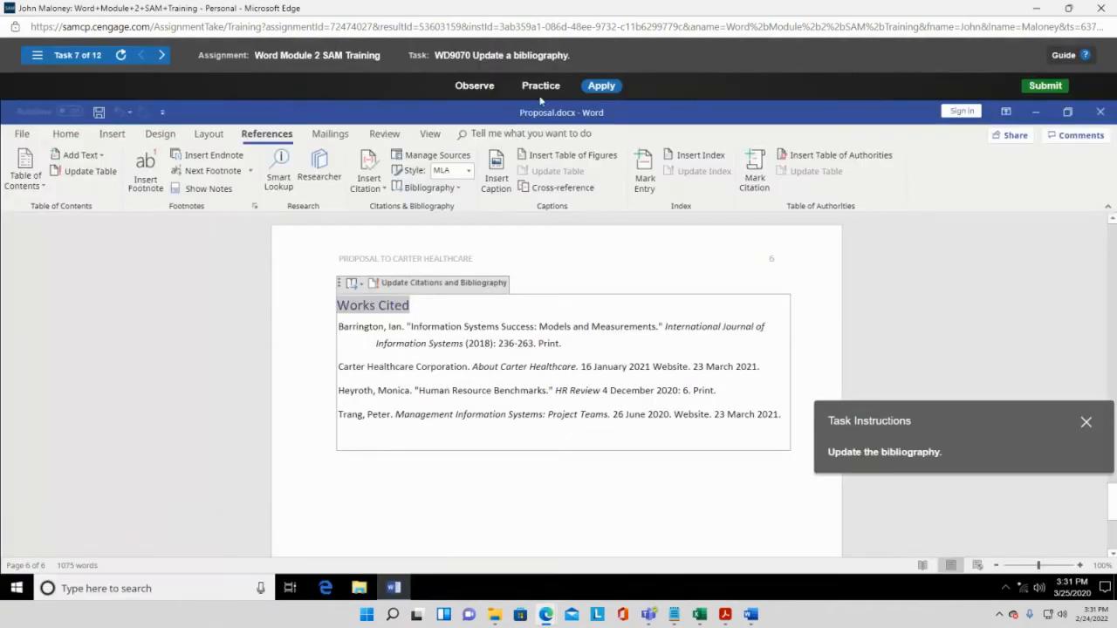
# Step: Switch Task 7, Update a bibliography, to Practice mode and start the guided practice
pyautogui.click(541, 85)
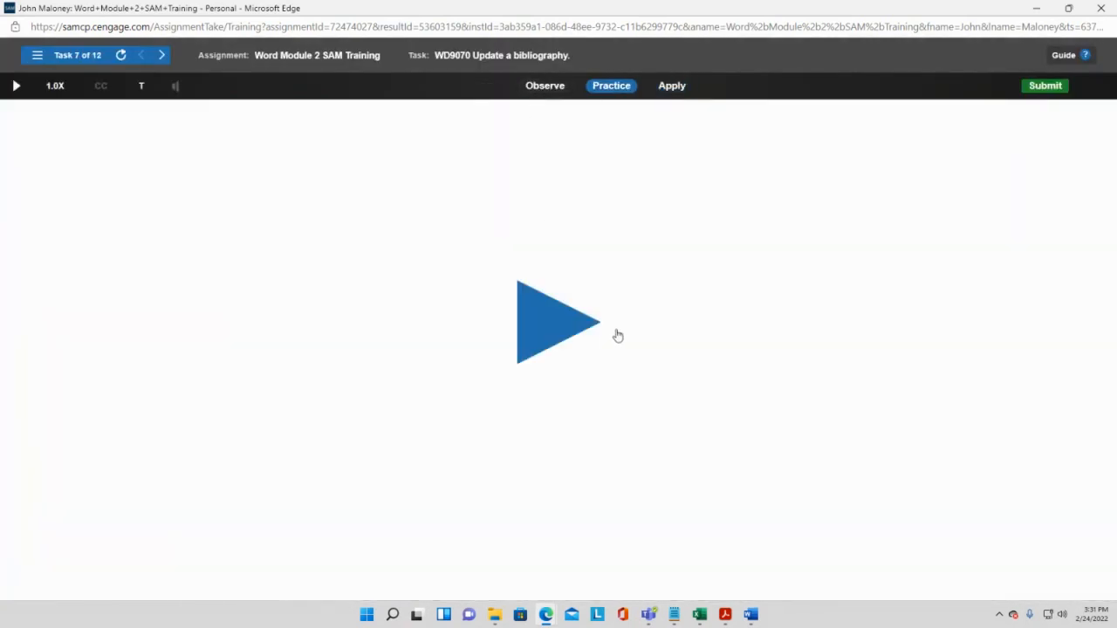
pyautogui.click(553, 338)
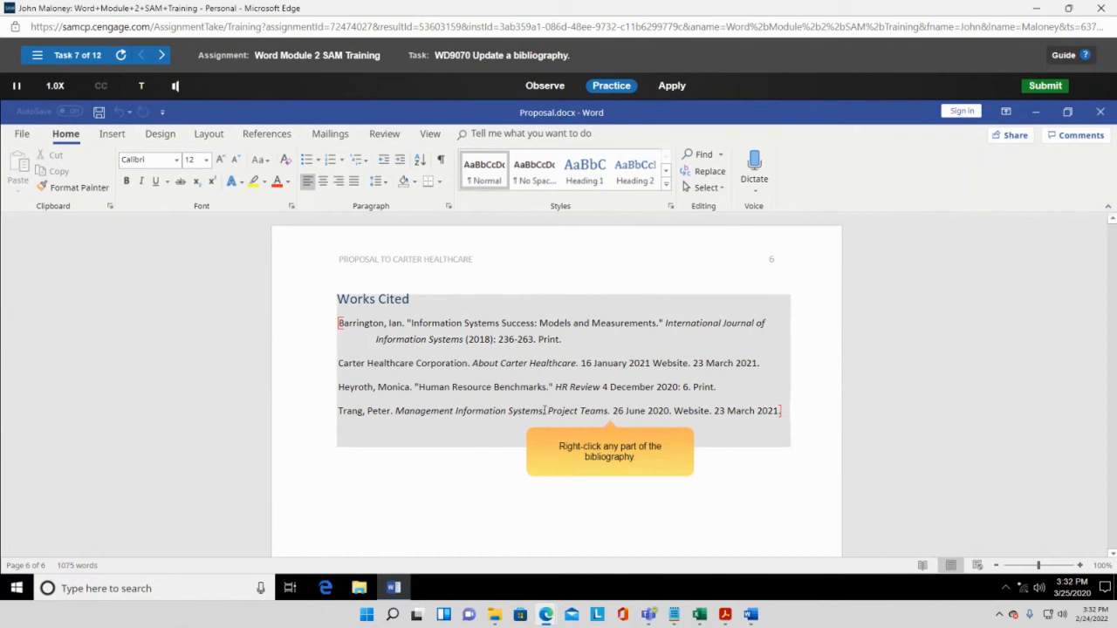
# Step: Update the Works Cited bibliography field in Practice mode and switch the task to Apply mode
pyautogui.rightClick(534, 375)
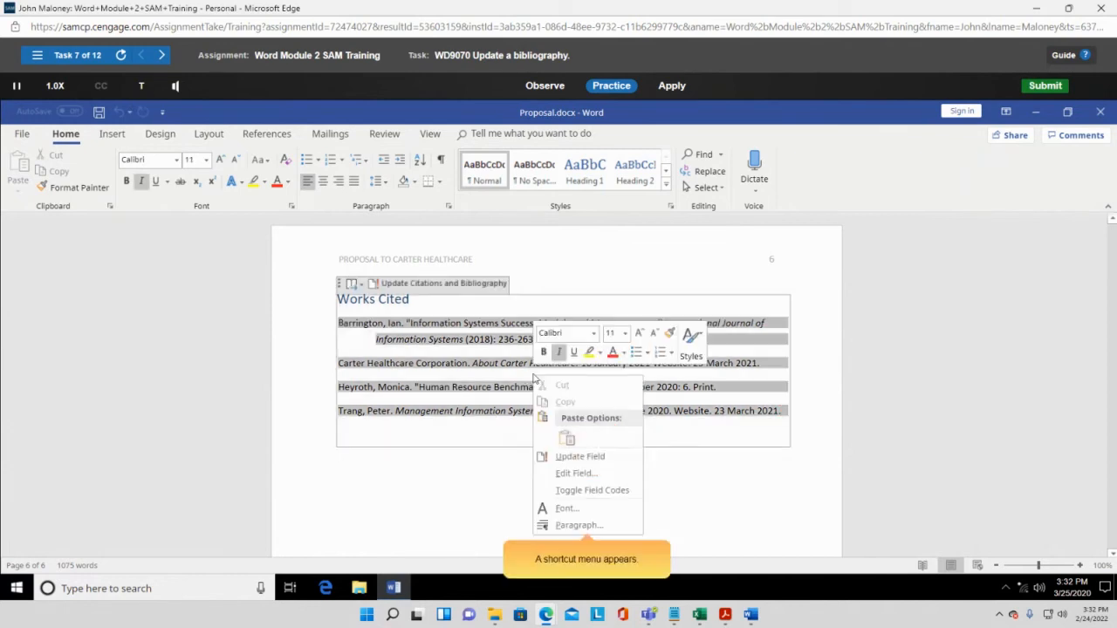
pyautogui.click(582, 457)
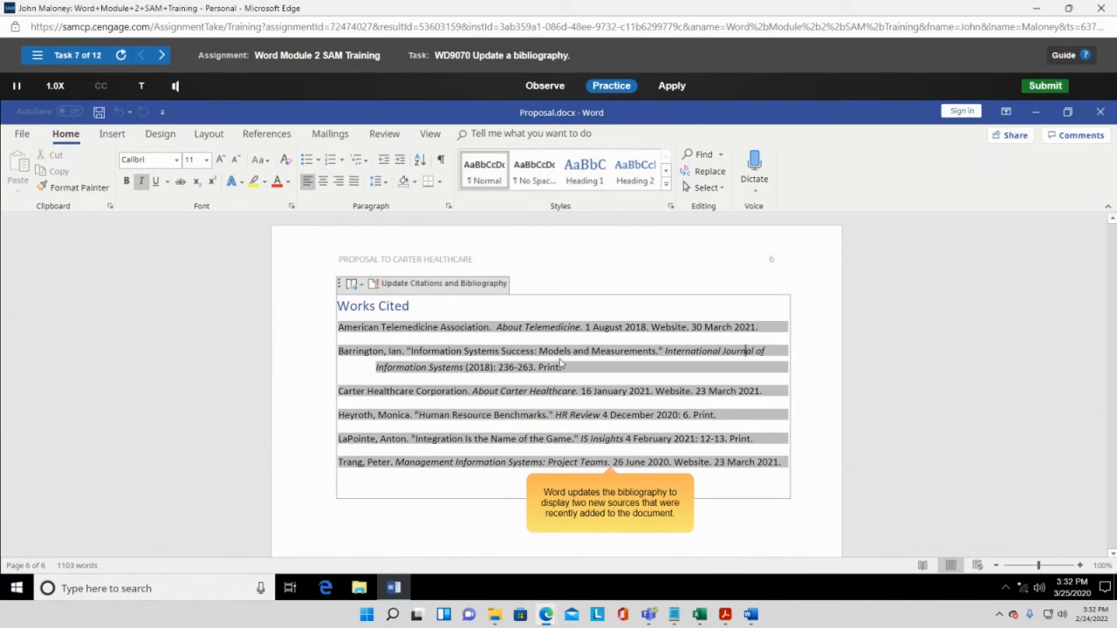
pyautogui.click(672, 86)
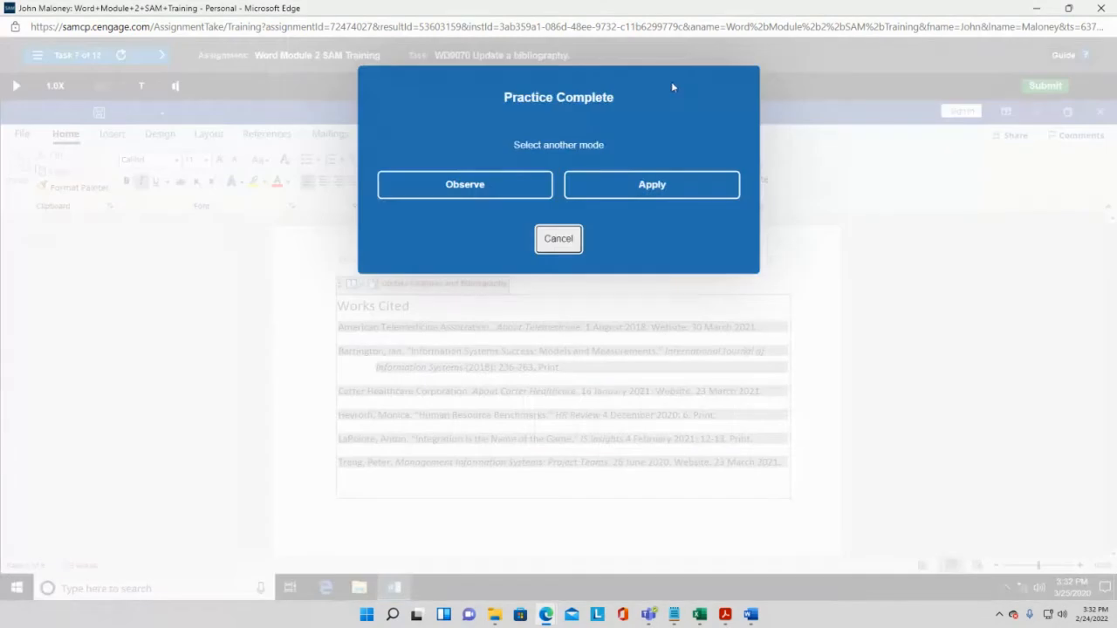
pyautogui.click(663, 184)
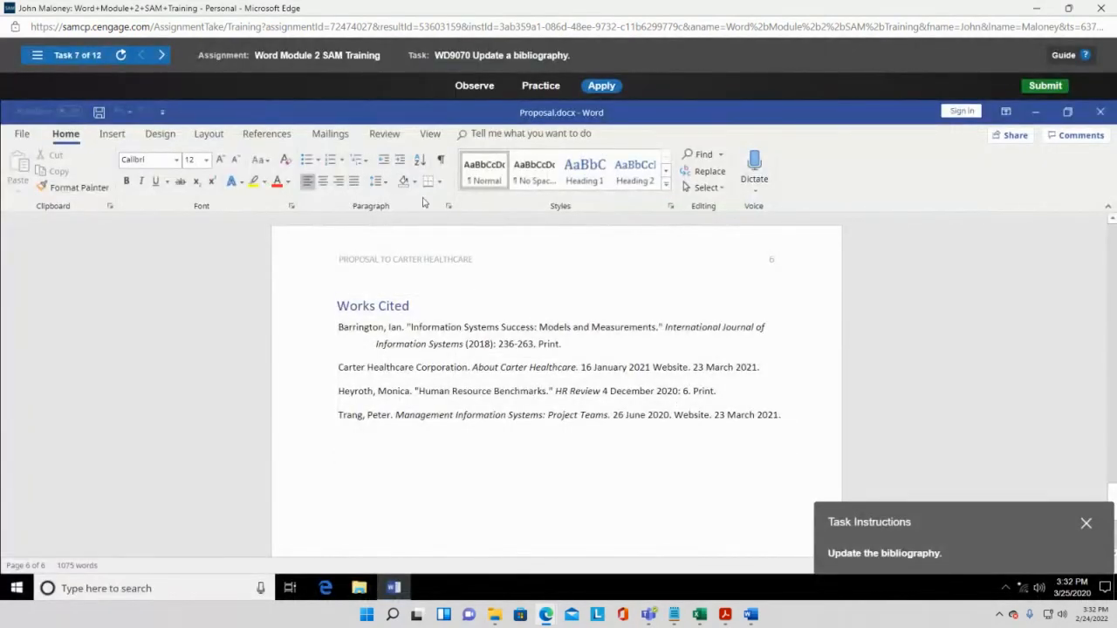
# Step: Update the citations and bibliography of the Works Cited section in the Apply task
pyautogui.click(269, 136)
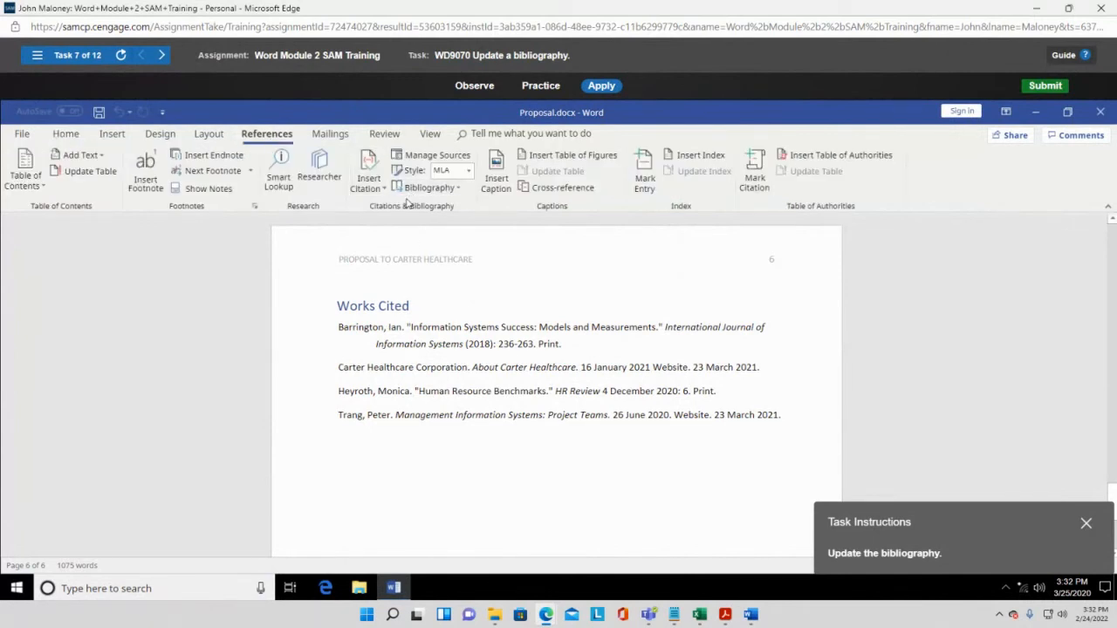
pyautogui.click(463, 386)
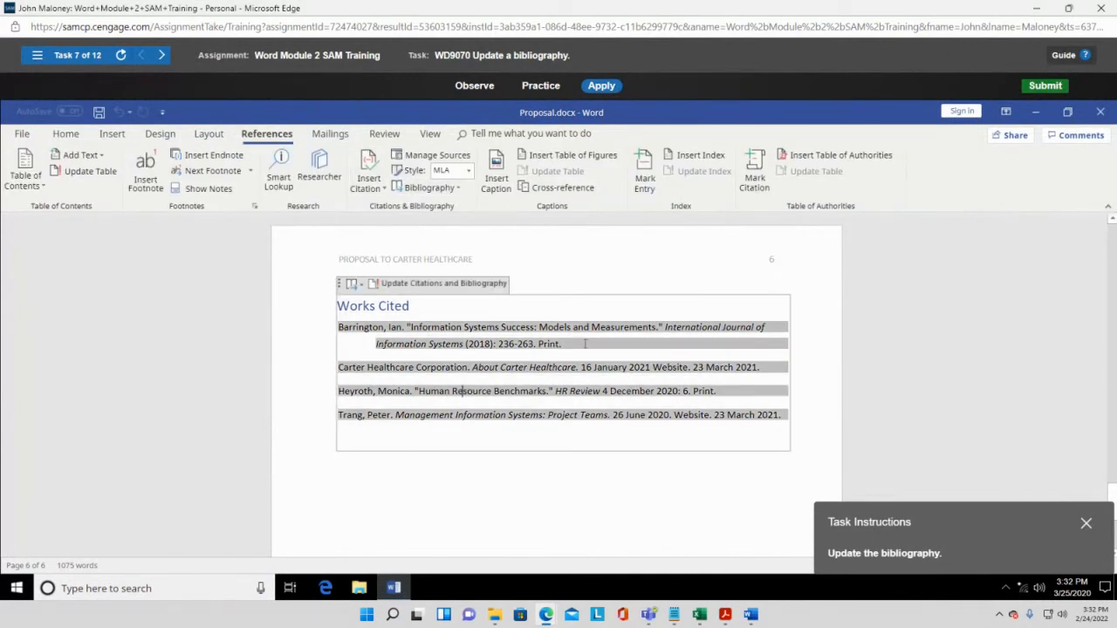
pyautogui.click(425, 287)
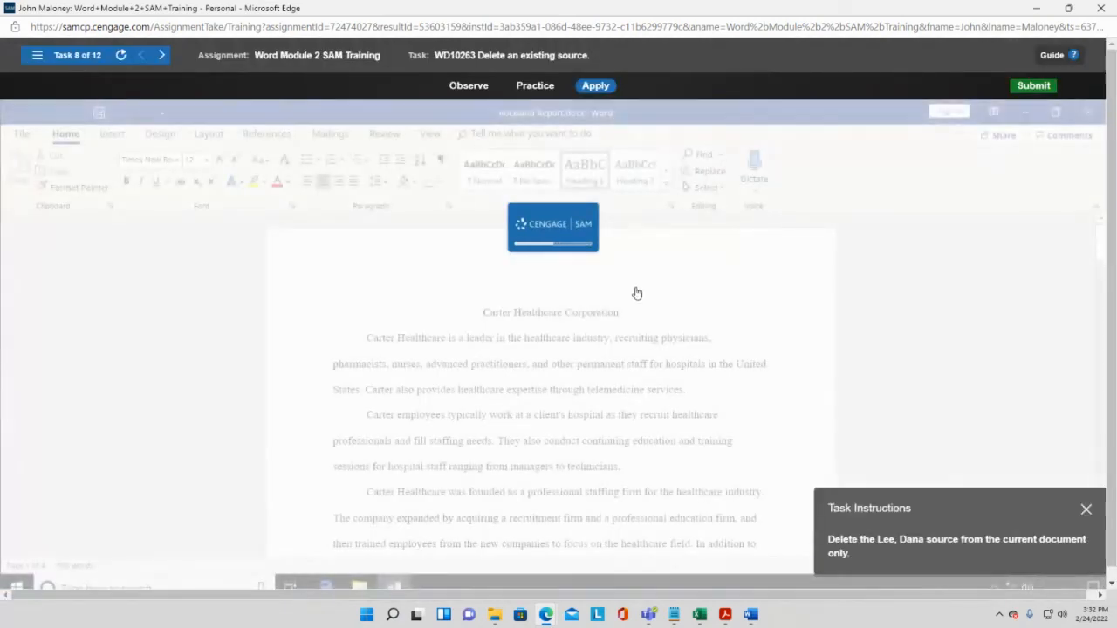
# Step: Leave the Word Module 2 SAM Training and open the Word Module 3 SAM Training activity from the course outline
pyautogui.click(1109, 9)
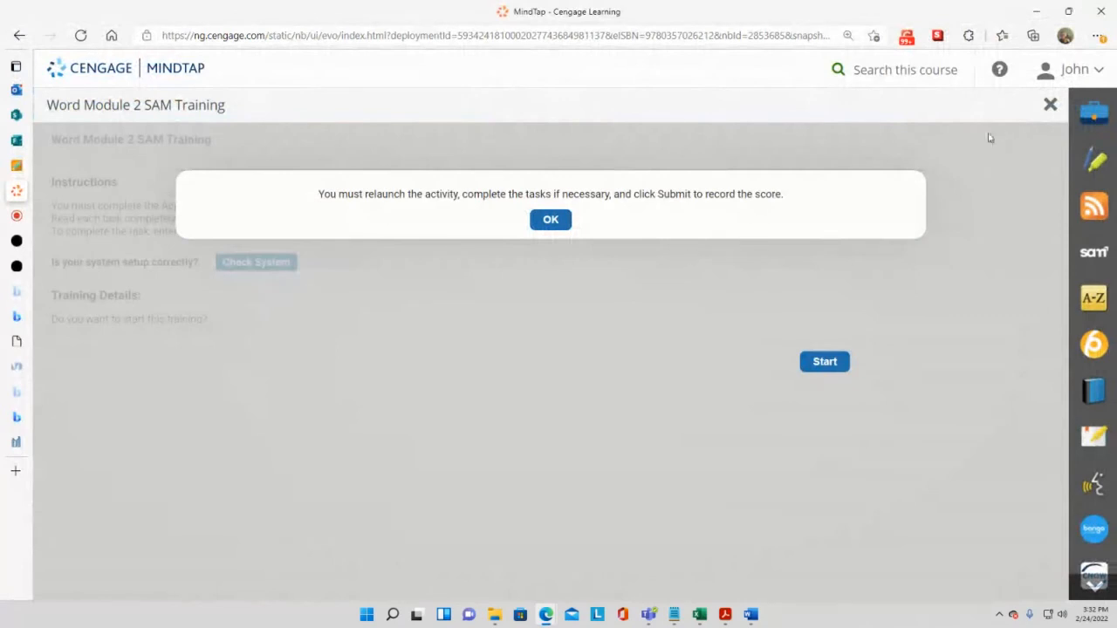
pyautogui.click(1045, 111)
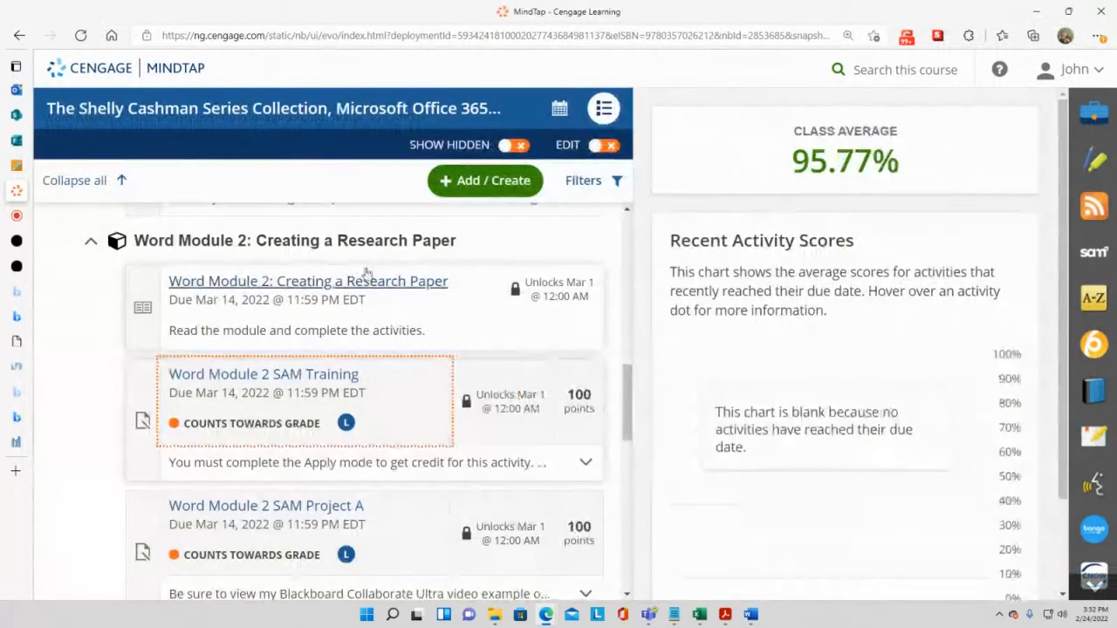
pyautogui.scroll(-1, 273, 387)
pyautogui.scroll(-3, 253, 460)
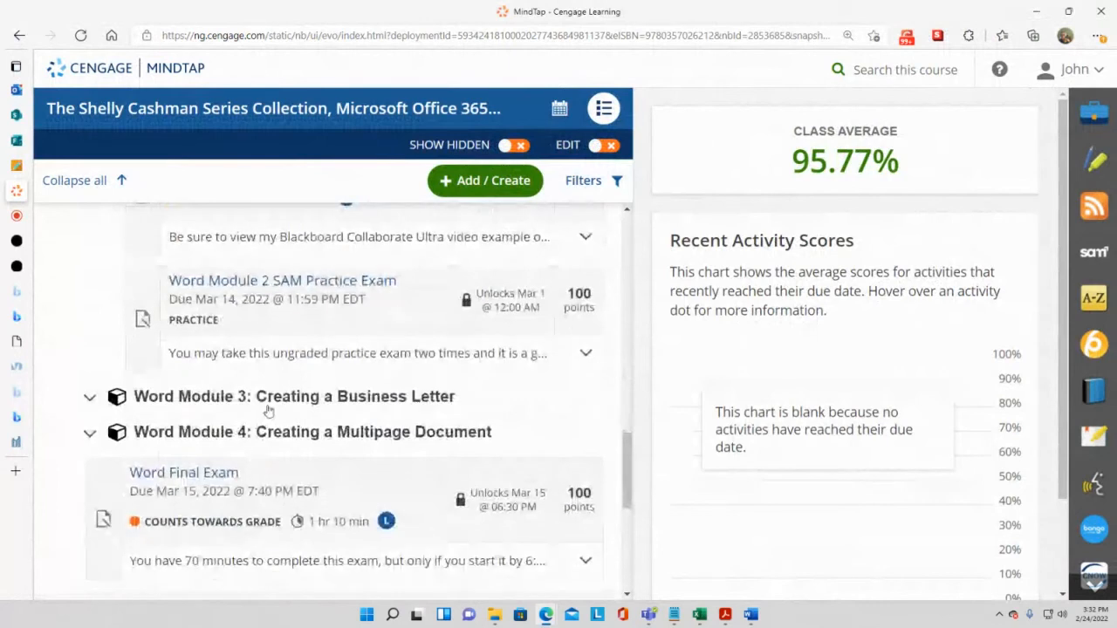
pyautogui.click(270, 403)
pyautogui.scroll(-2, 269, 403)
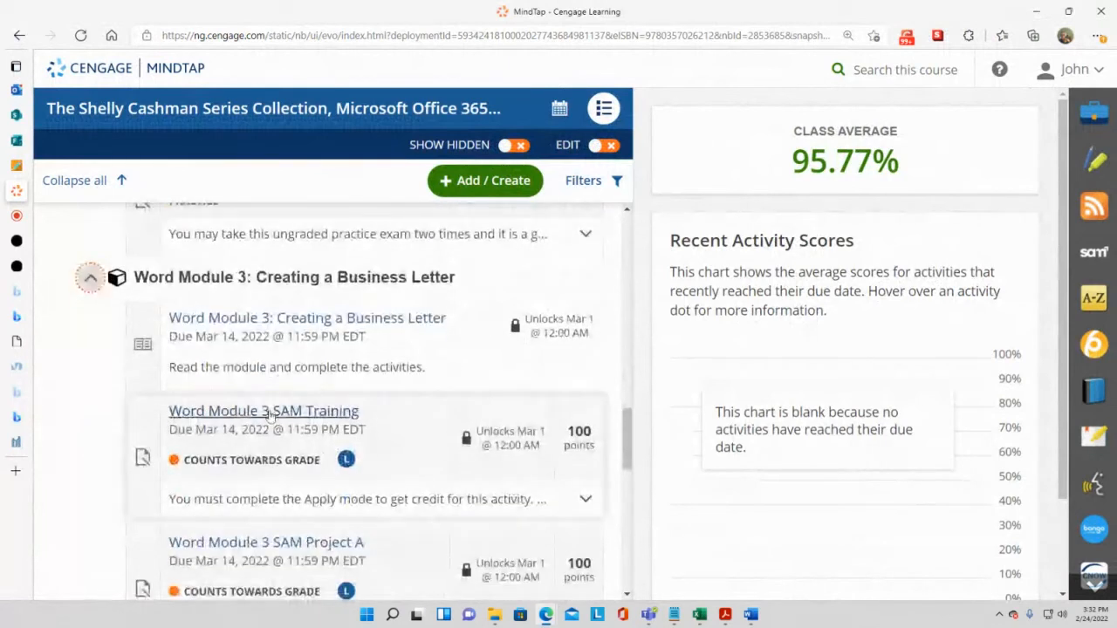
pyautogui.click(270, 410)
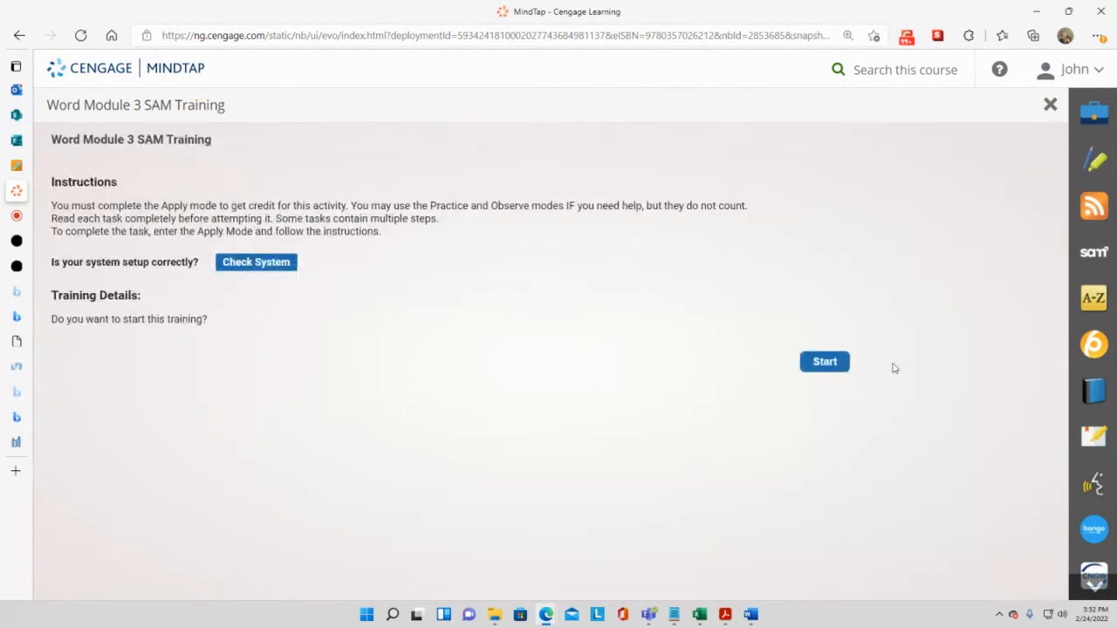
# Step: Start the Word Module 3 SAM Training and maximize its window
pyautogui.click(832, 365)
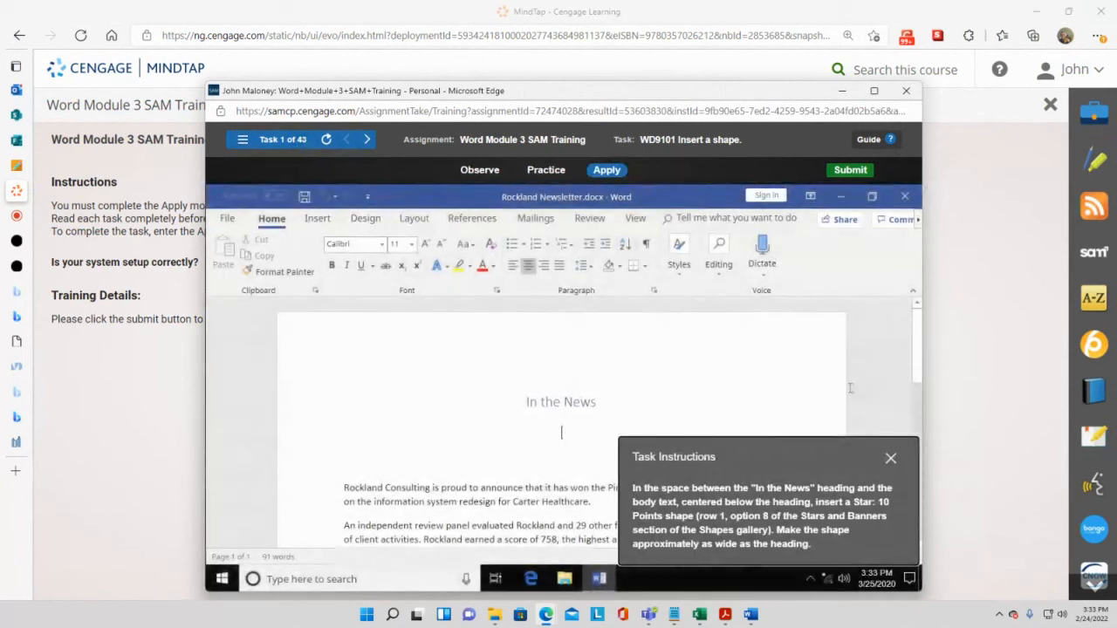
pyautogui.scroll(-1, 818, 429)
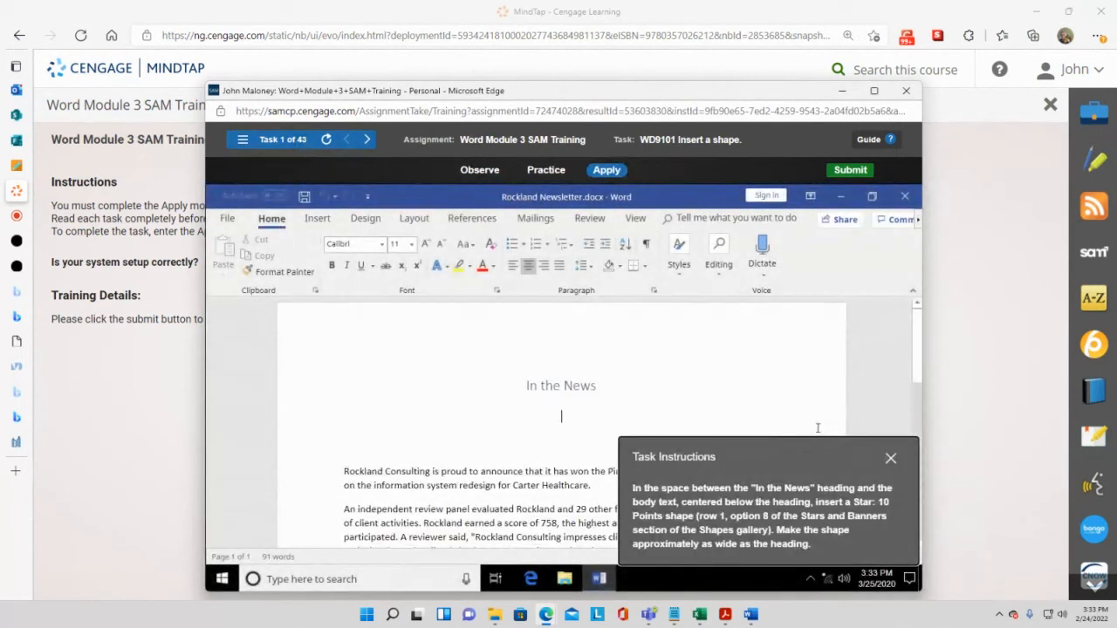
pyautogui.click(872, 90)
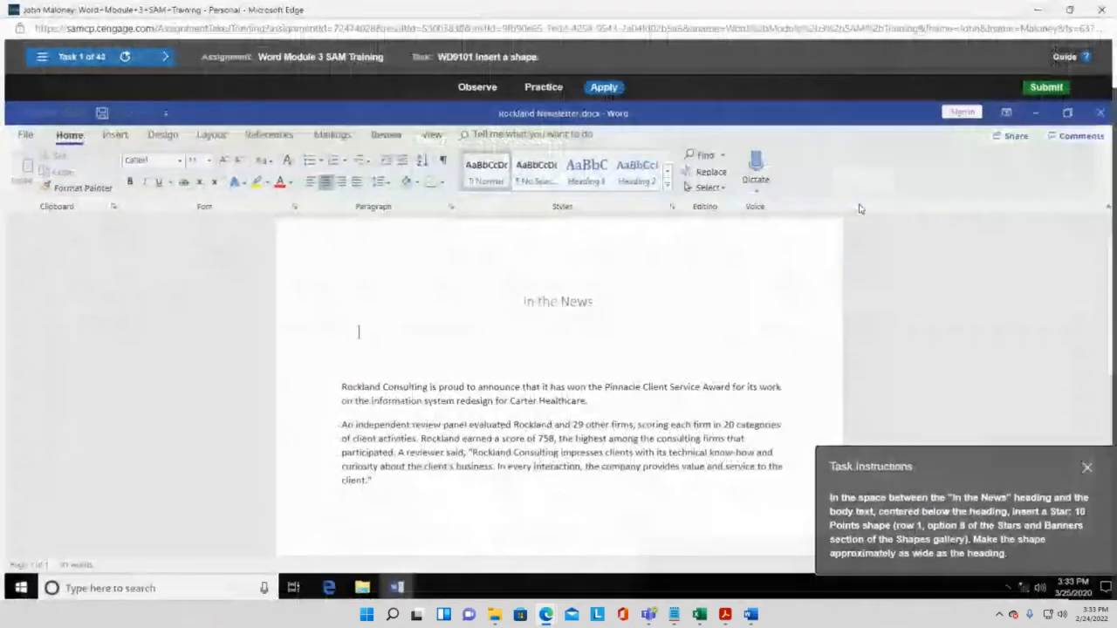
# Step: Insert a Star: 10 Points shape centered between the "In the News" heading and the body text, about as wide as the heading
pyautogui.moveTo(935, 471); pyautogui.dragTo(128, 213)
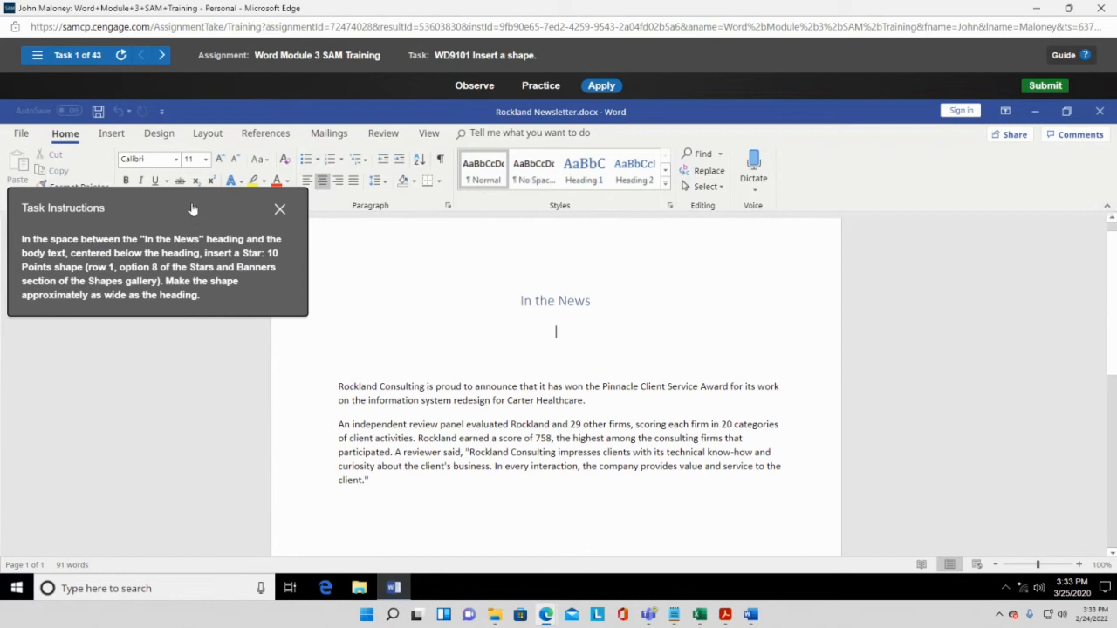
pyautogui.moveTo(192, 209); pyautogui.dragTo(912, 234)
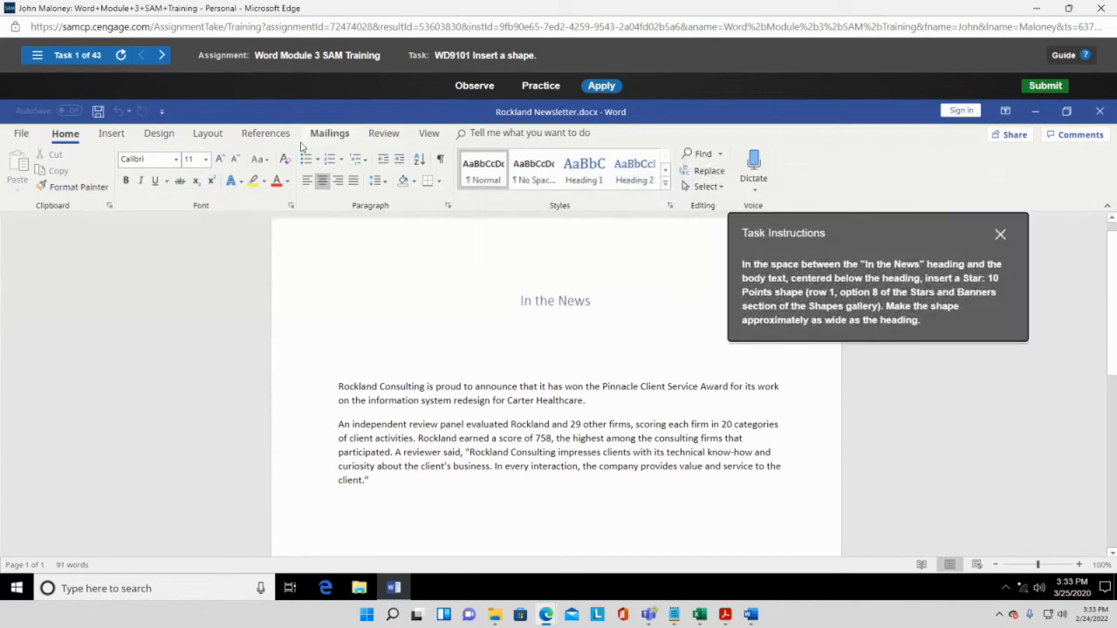
pyautogui.click(119, 136)
pyautogui.click(197, 191)
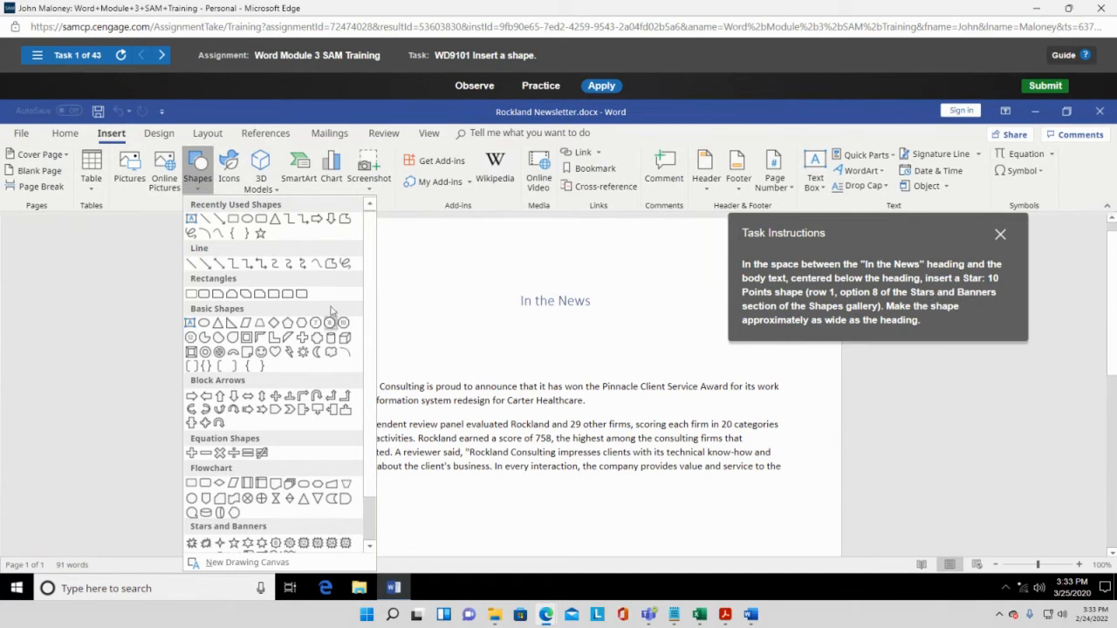
pyautogui.scroll(-1, 330, 307)
pyautogui.scroll(-2, 330, 307)
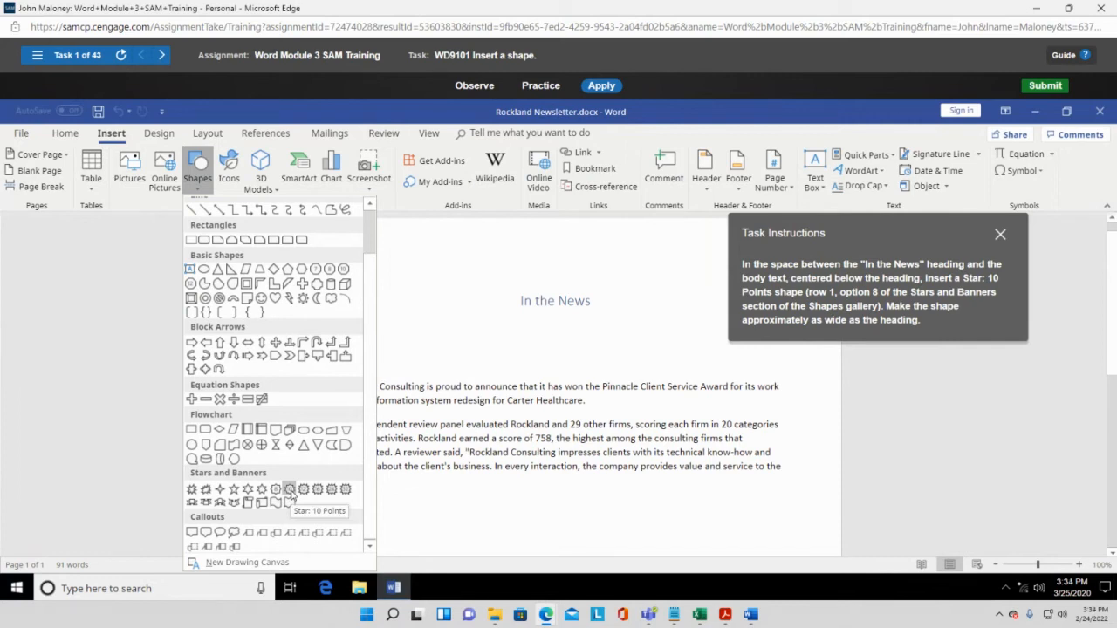
pyautogui.click(290, 490)
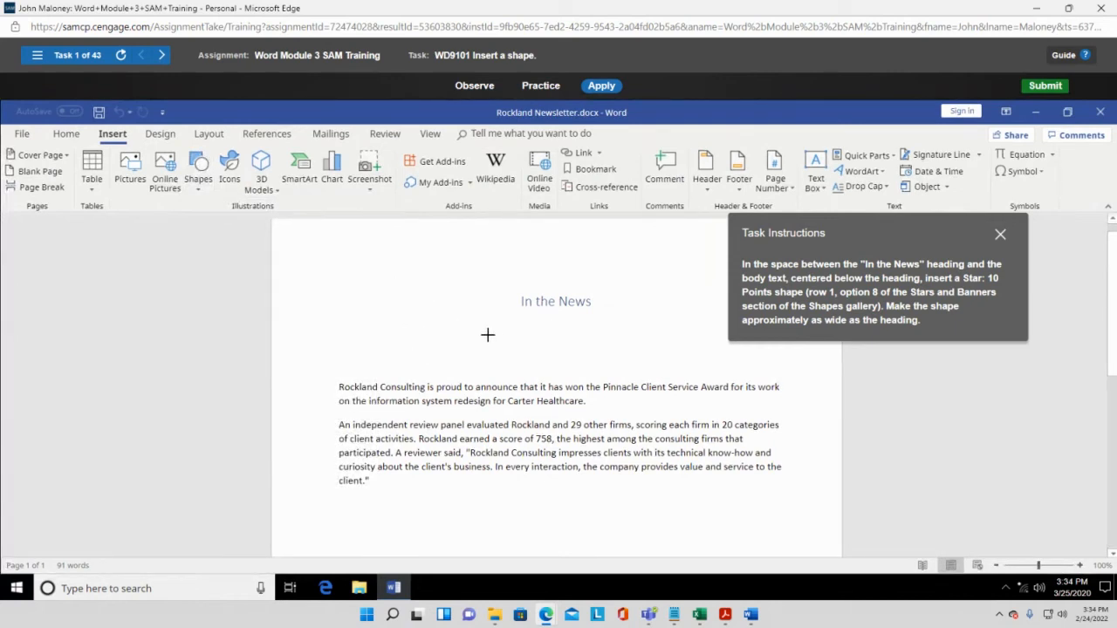
pyautogui.moveTo(556, 330); pyautogui.dragTo(562, 329)
pyautogui.moveTo(525, 307); pyautogui.dragTo(590, 322)
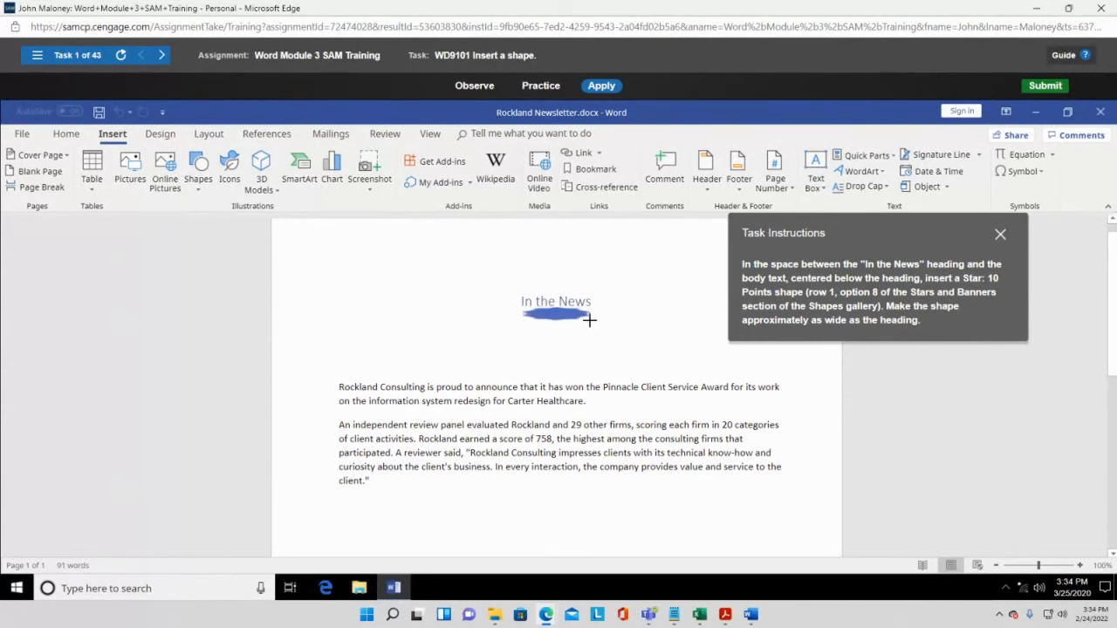
pyautogui.moveTo(590, 321); pyautogui.dragTo(590, 333)
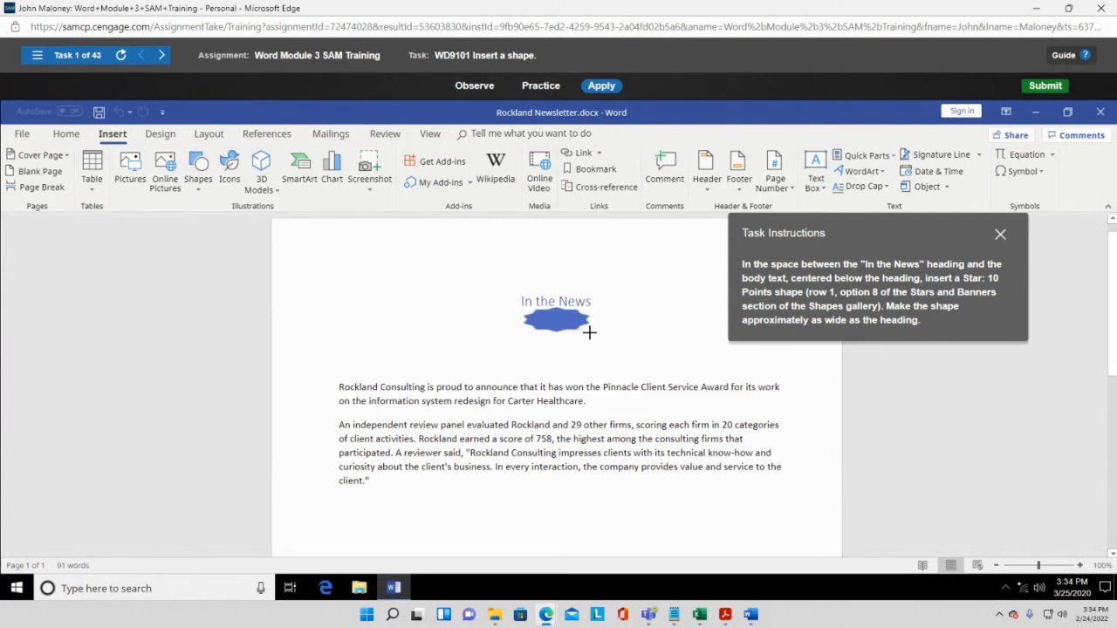
pyautogui.moveTo(590, 332); pyautogui.dragTo(590, 338)
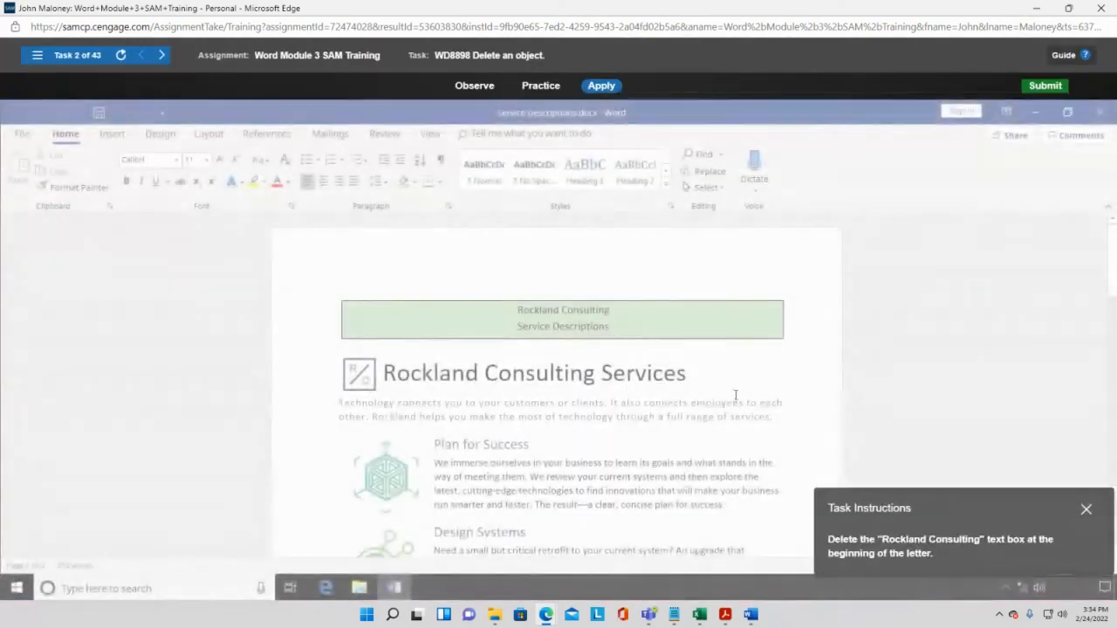
# Step: Delete the green "Rockland Consulting" text box at the beginning of the Service Descriptions document
pyautogui.moveTo(921, 512); pyautogui.dragTo(235, 197)
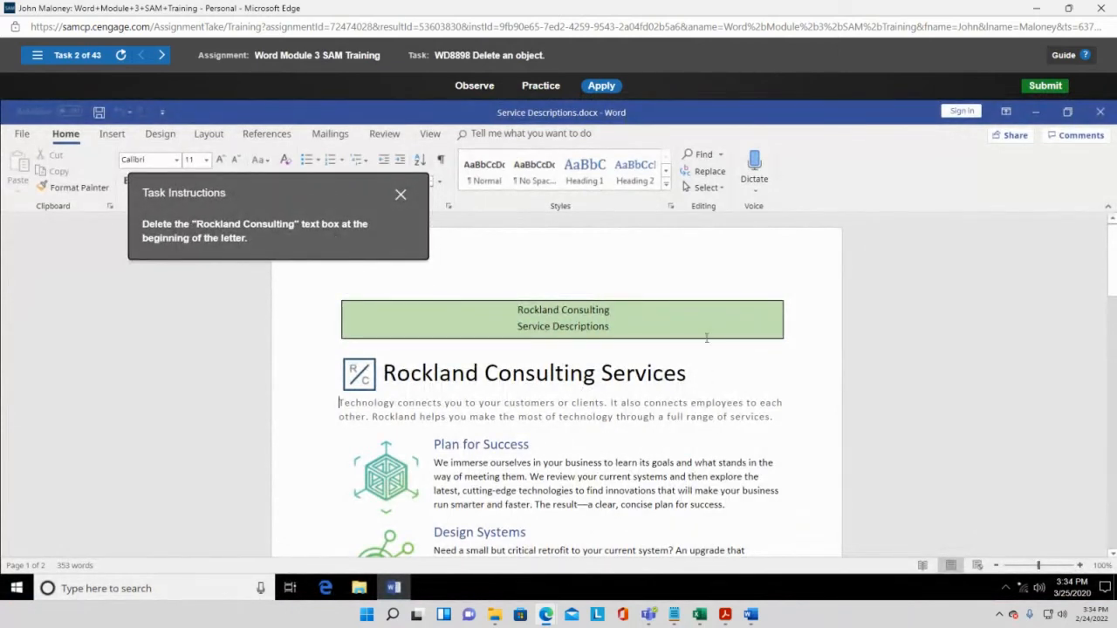
pyautogui.moveTo(342, 204)
pyautogui.mouseDown()
pyautogui.moveTo(314, 281)
pyautogui.moveTo(302, 459)
pyautogui.mouseUp()
pyautogui.click(564, 323)
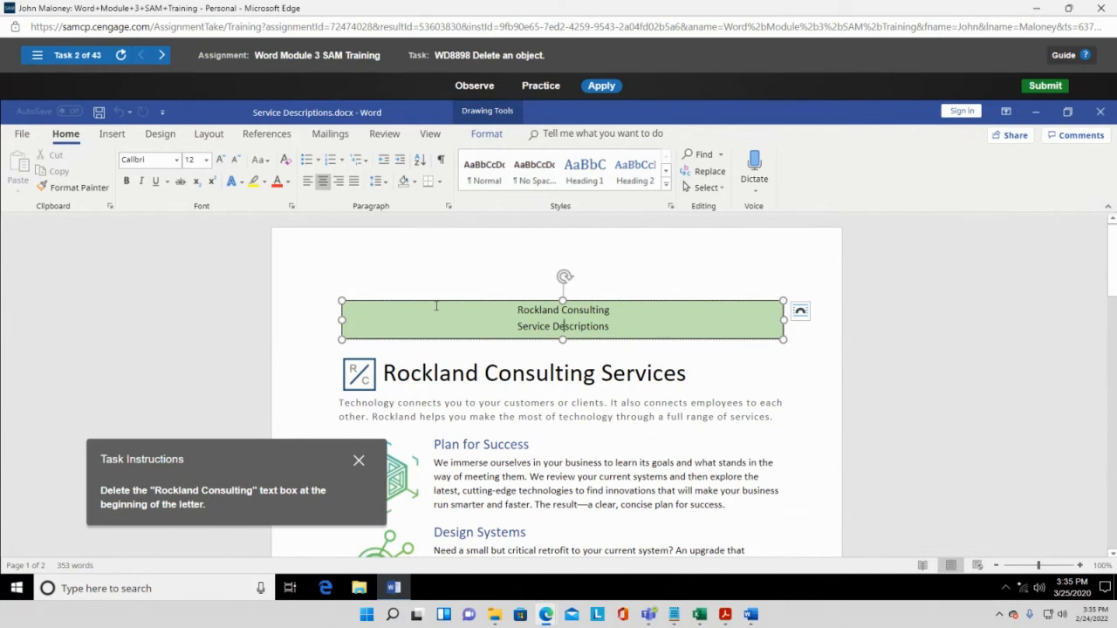
pyautogui.click(629, 340)
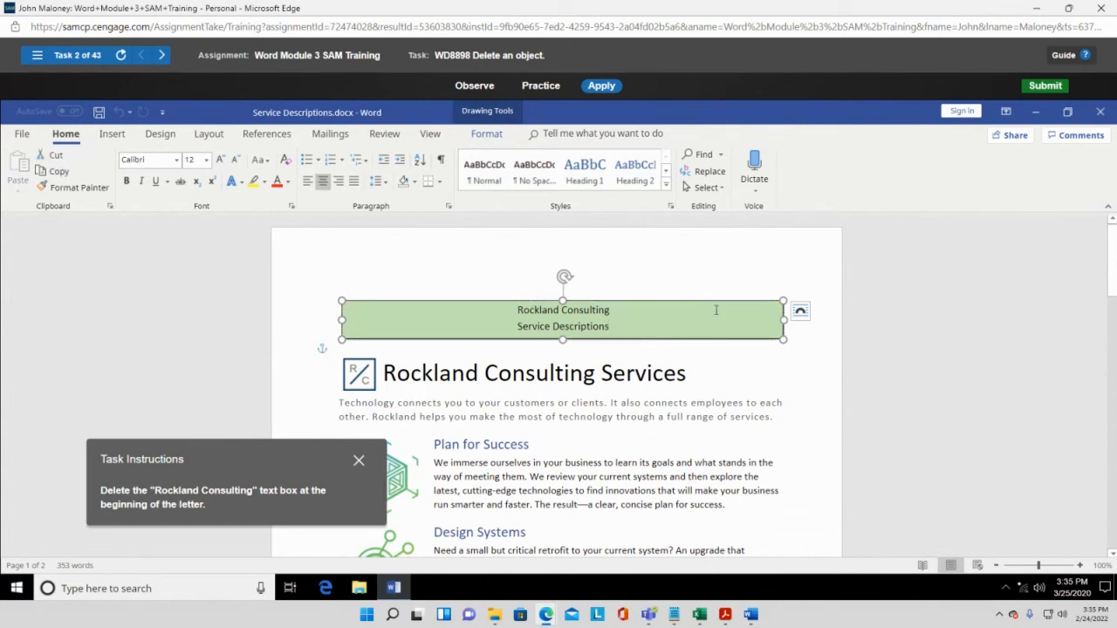
pyautogui.press('Delete')
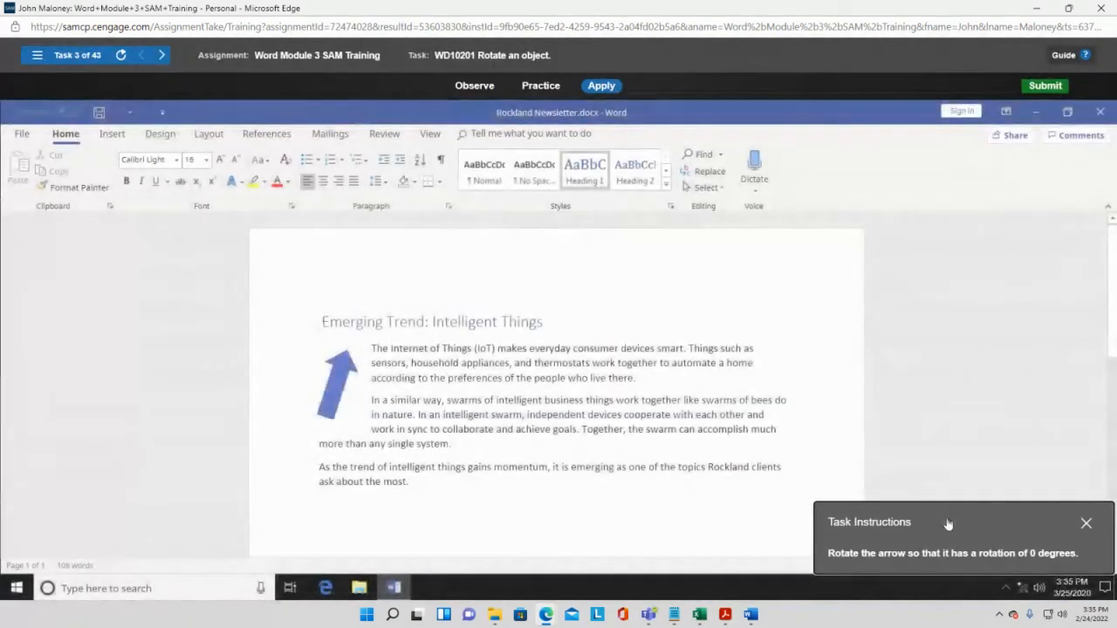
# Step: Set the rotation of the blue arrow beside the "Emerging Trend: Intelligent Things" text to 0 degrees
pyautogui.moveTo(949, 523); pyautogui.dragTo(915, 182)
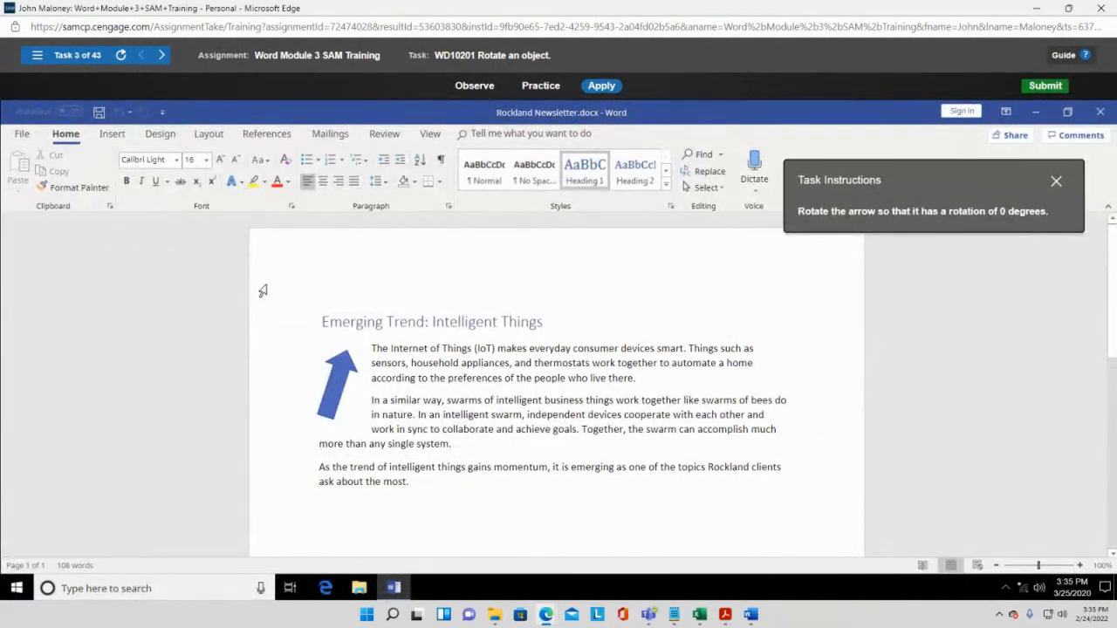
pyautogui.click(345, 367)
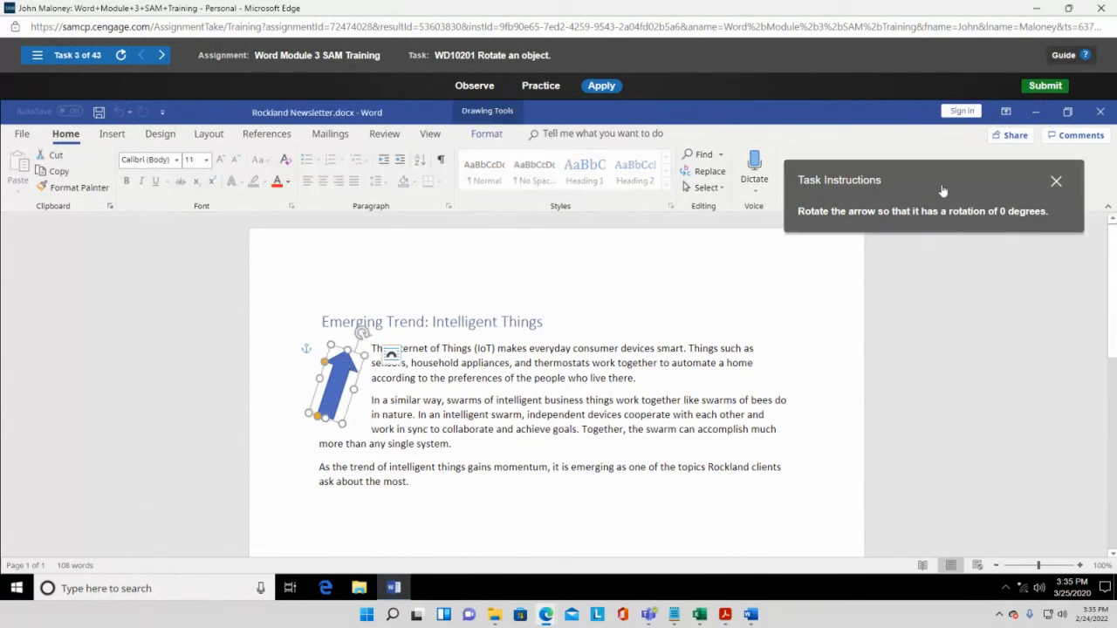
pyautogui.moveTo(940, 180); pyautogui.dragTo(905, 354)
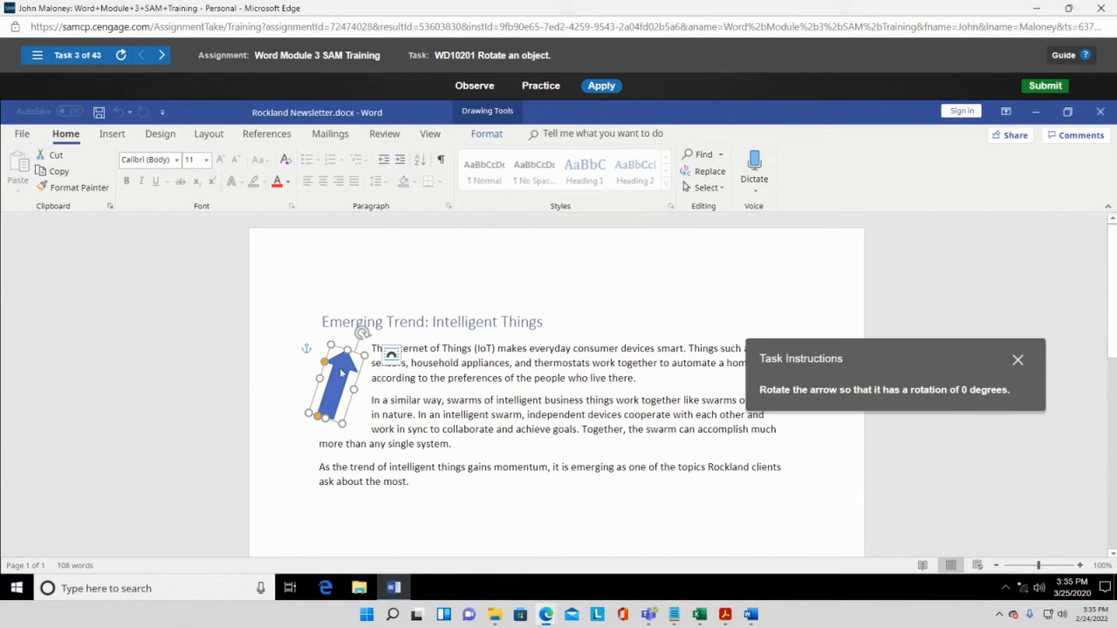
pyautogui.click(487, 135)
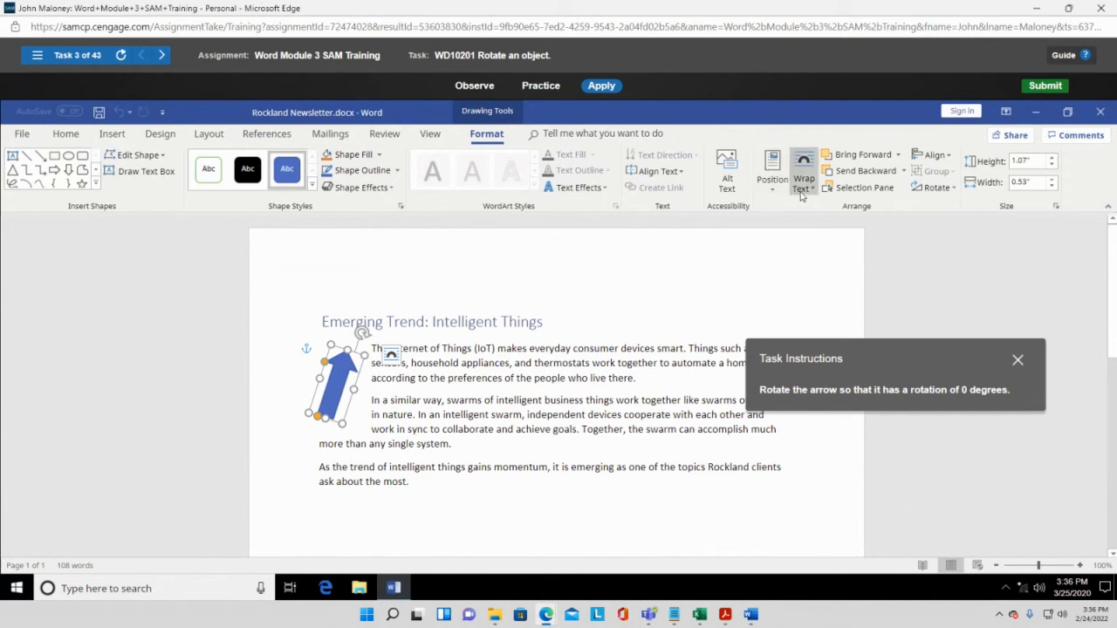
pyautogui.click(954, 189)
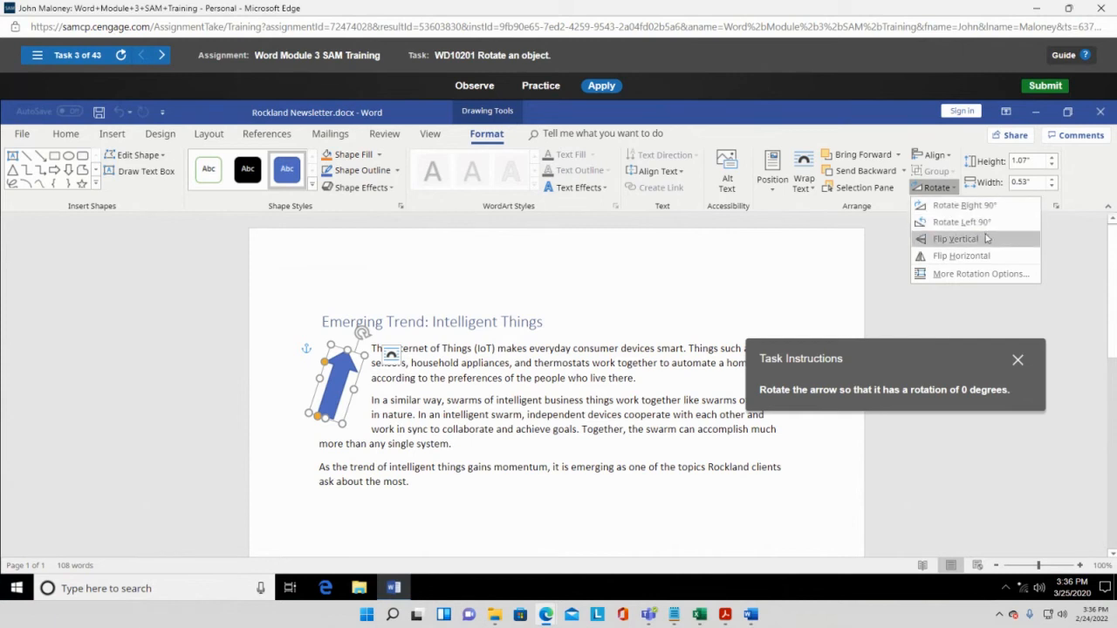
pyautogui.click(975, 274)
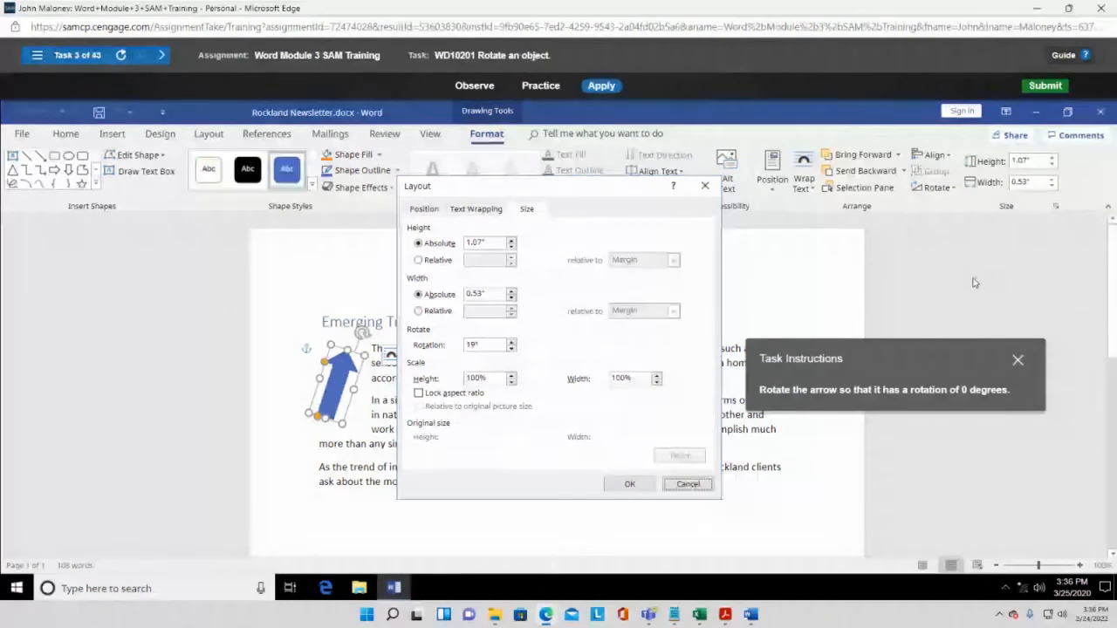
pyautogui.moveTo(586, 185); pyautogui.dragTo(615, 119)
pyautogui.moveTo(927, 356); pyautogui.dragTo(967, 265)
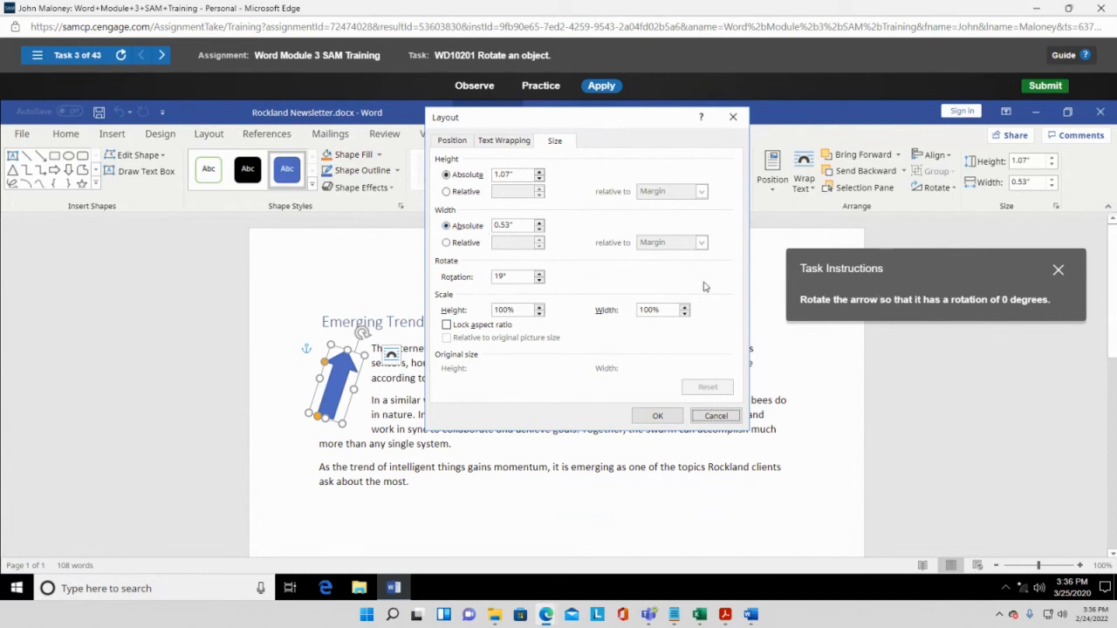
pyautogui.moveTo(512, 276); pyautogui.dragTo(475, 278)
pyautogui.click(658, 416)
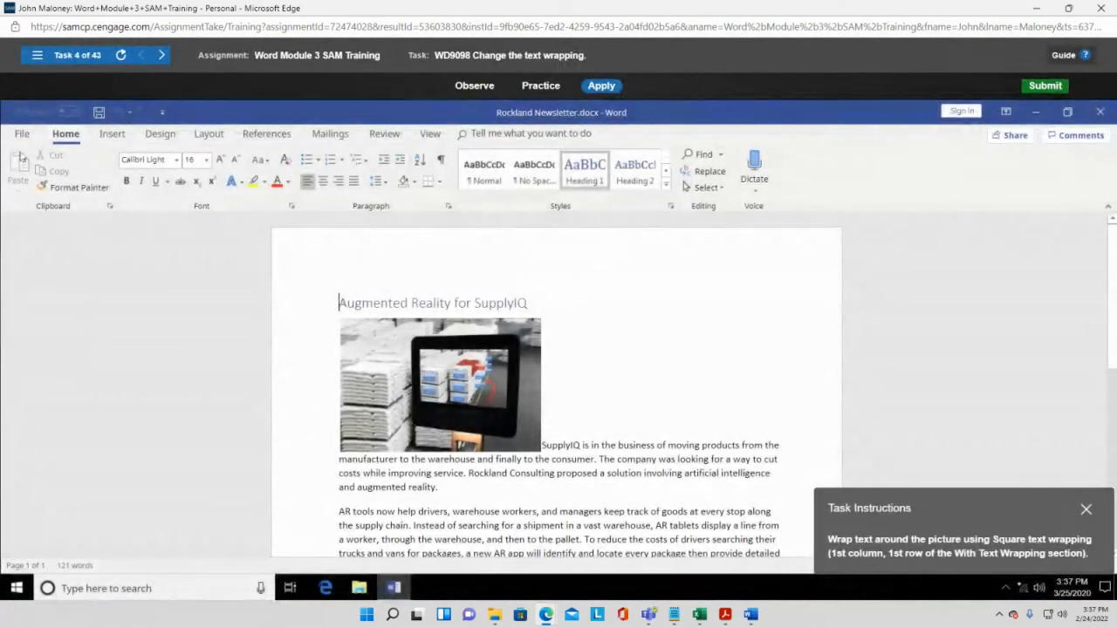
# Step: Reopen the "Rotate an object" task and rotate the blue arrow freehand until it points straight up at 0 degrees
pyautogui.click(37, 56)
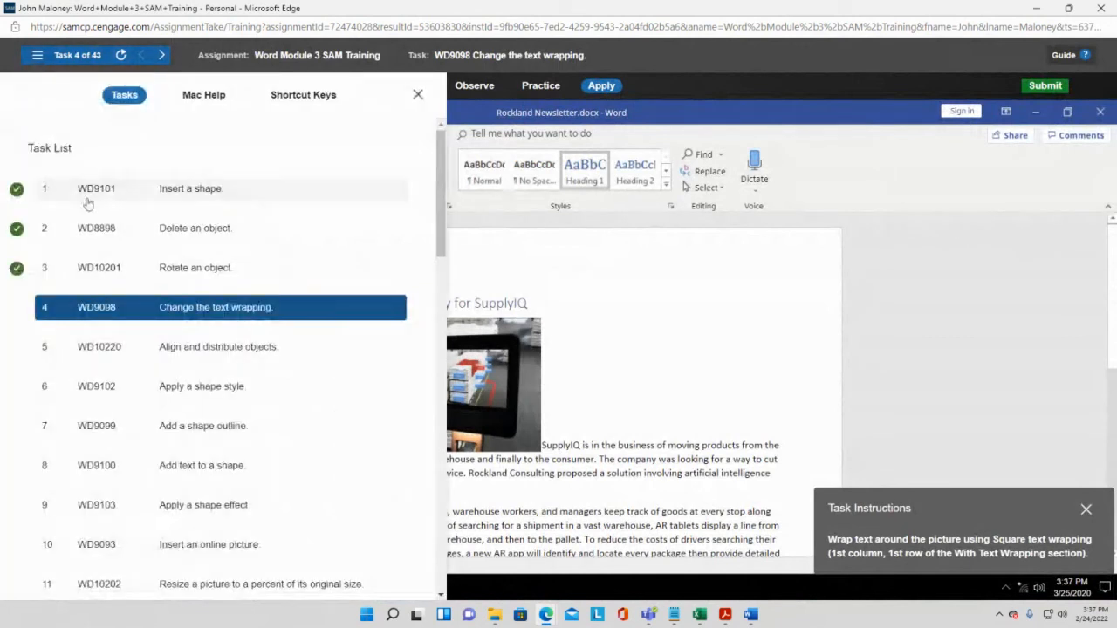
pyautogui.click(128, 273)
pyautogui.click(349, 363)
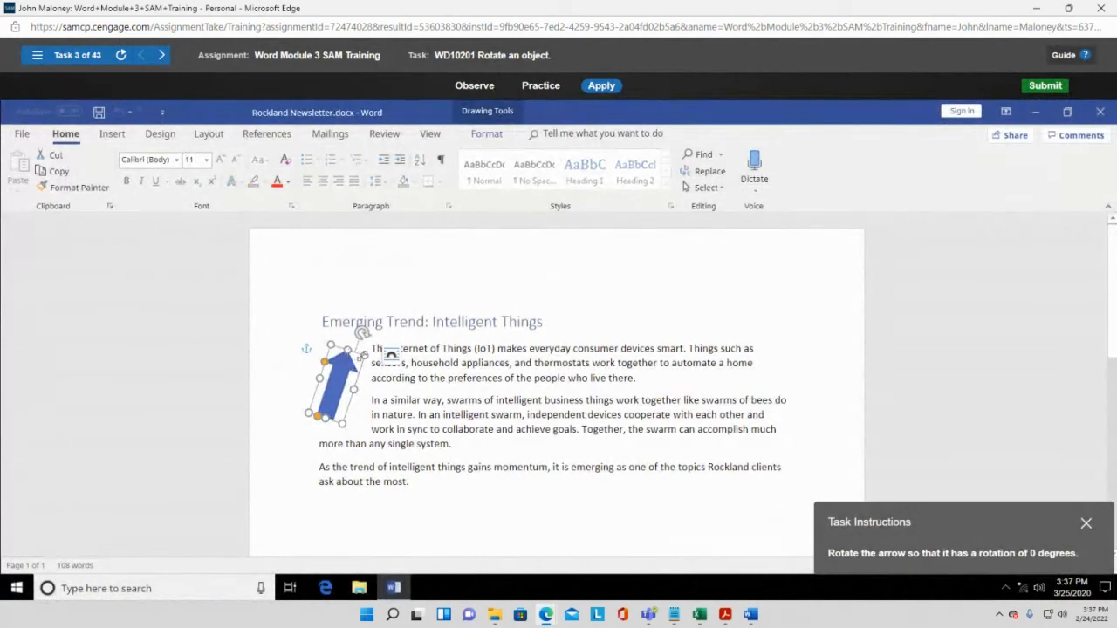
pyautogui.moveTo(357, 332)
pyautogui.mouseDown()
pyautogui.moveTo(311, 337)
pyautogui.moveTo(367, 335)
pyautogui.moveTo(337, 332)
pyautogui.mouseUp()
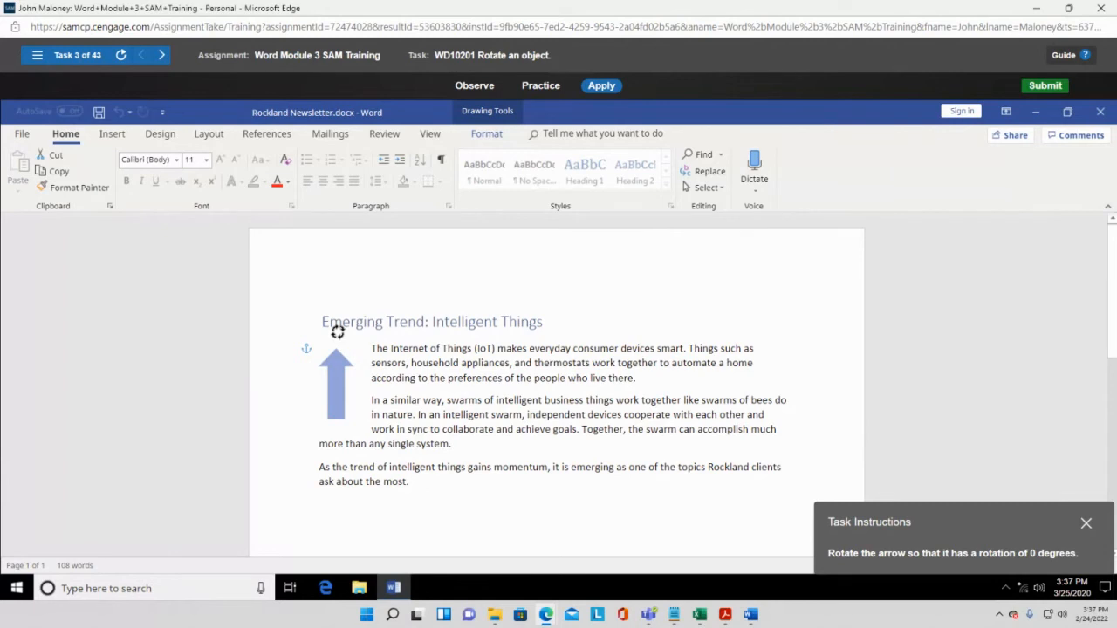
pyautogui.moveTo(338, 331); pyautogui.dragTo(296, 385)
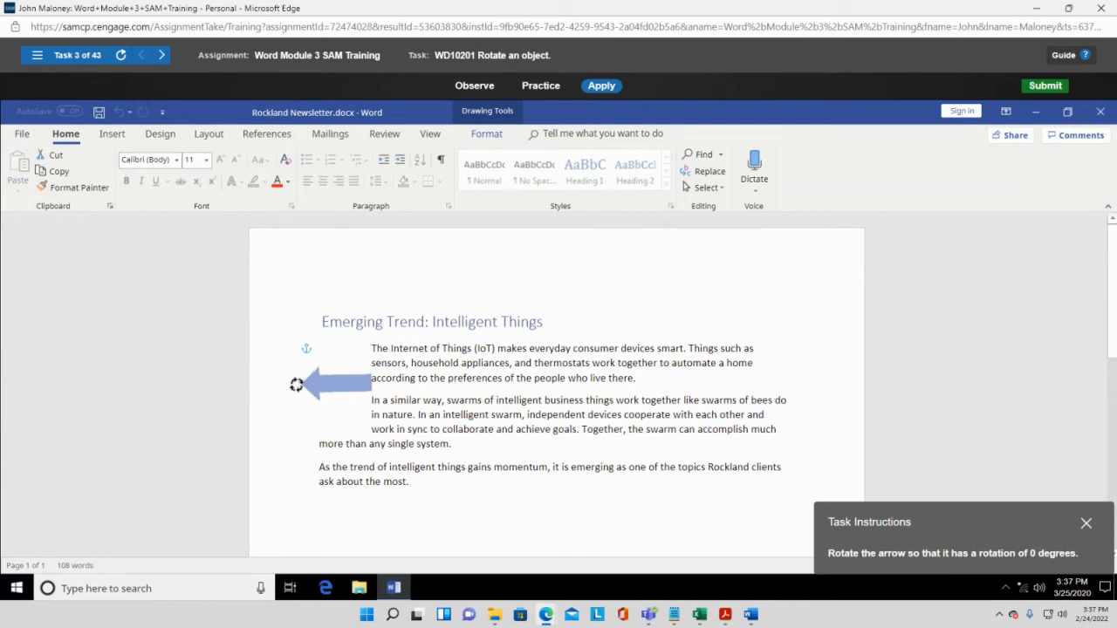
pyautogui.moveTo(296, 384); pyautogui.dragTo(337, 358)
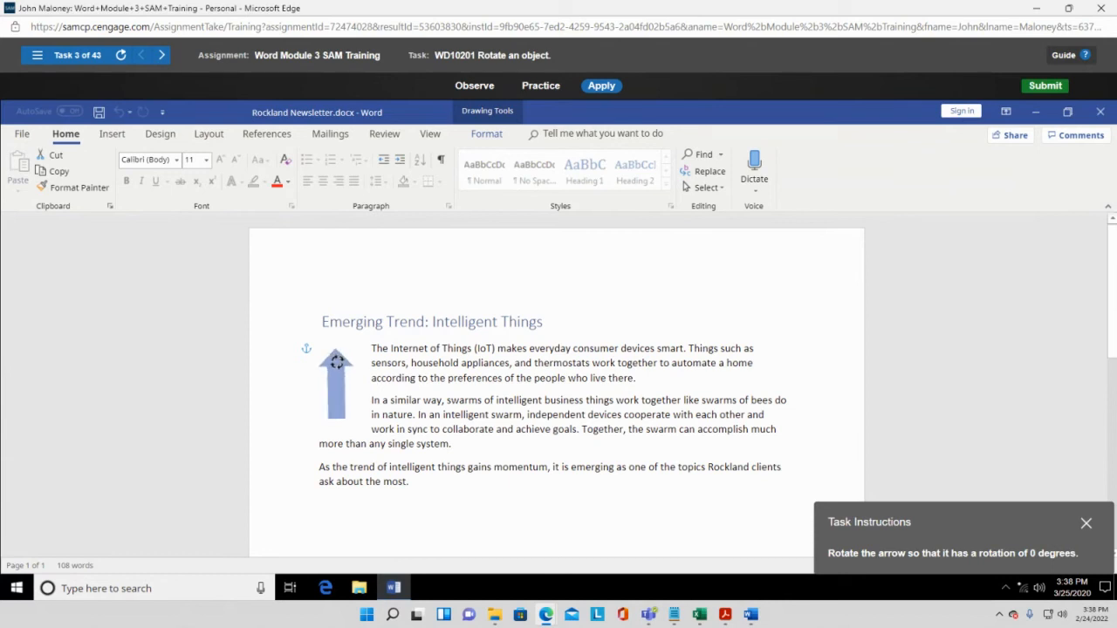
pyautogui.moveTo(337, 361); pyautogui.dragTo(336, 361)
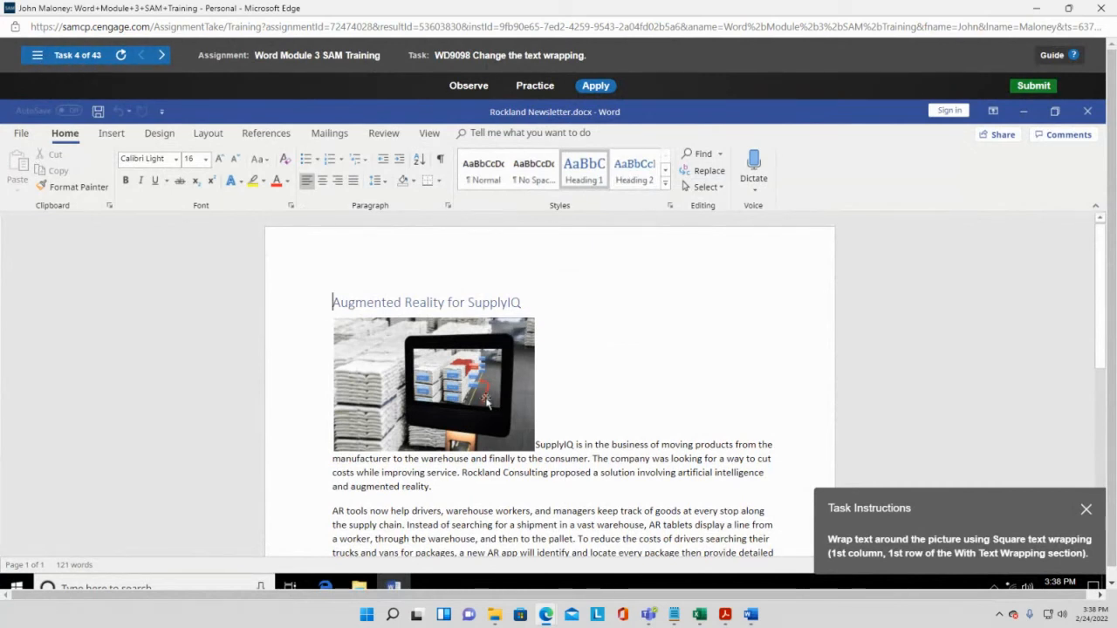
# Step: Wrap text around the picture under the "Augmented Reality for SupplyIQ" heading using Square text wrapping
pyautogui.moveTo(1002, 510); pyautogui.dragTo(155, 210)
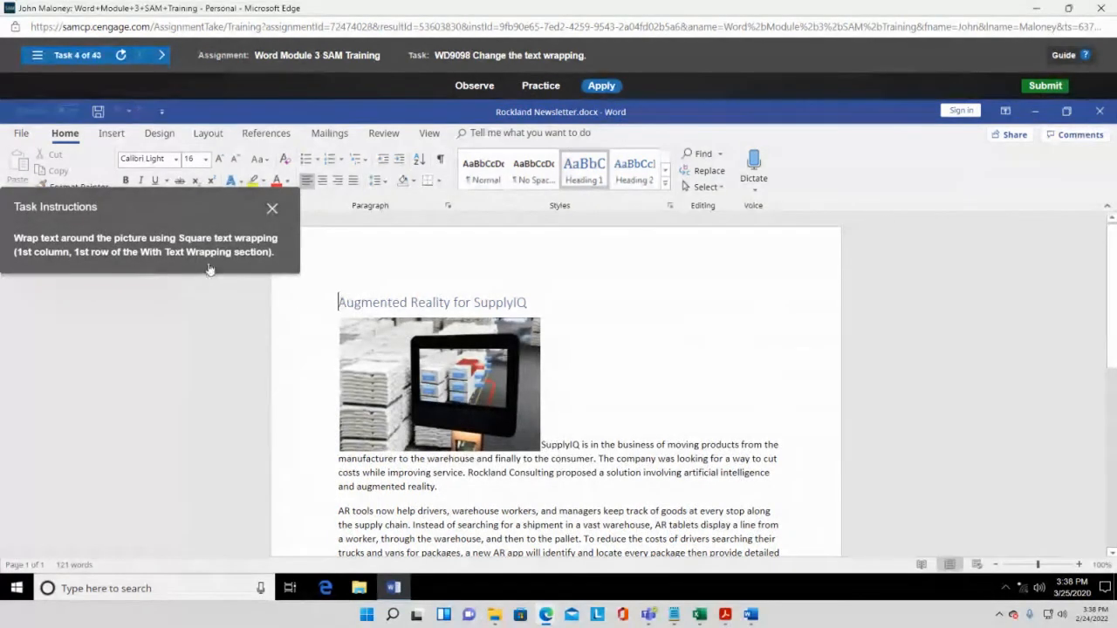
pyautogui.click(434, 345)
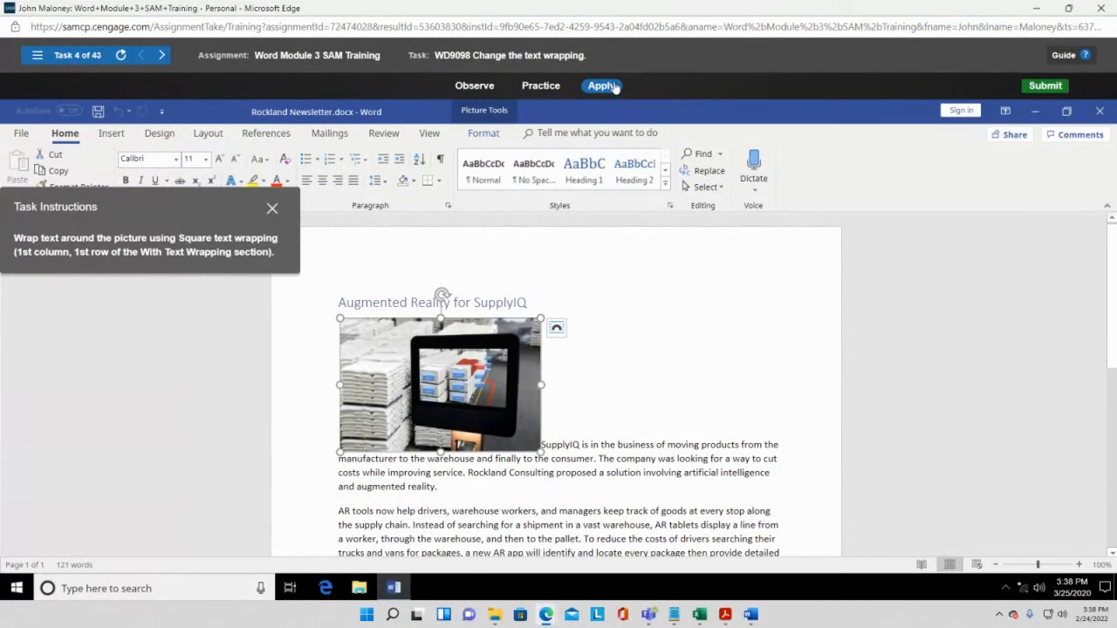
pyautogui.click(484, 132)
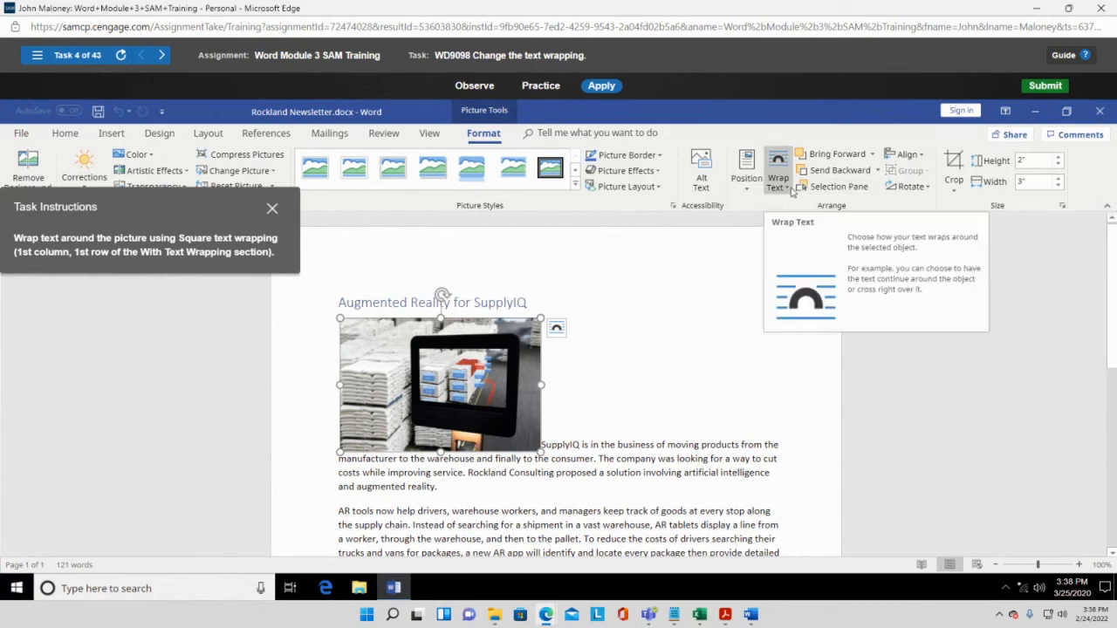
pyautogui.click(557, 331)
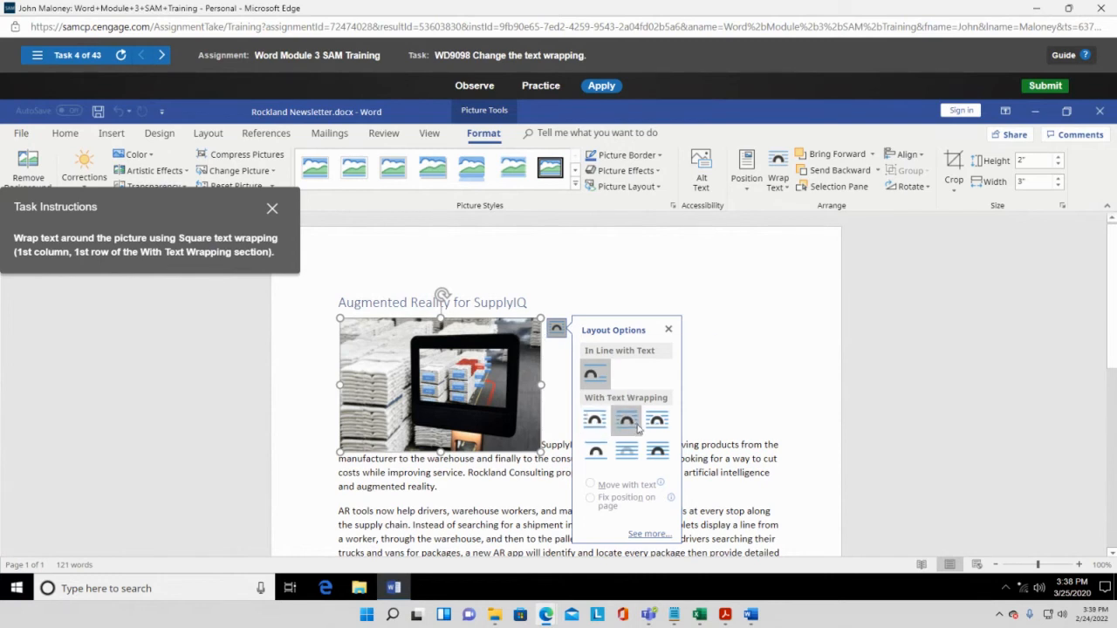
pyautogui.click(591, 423)
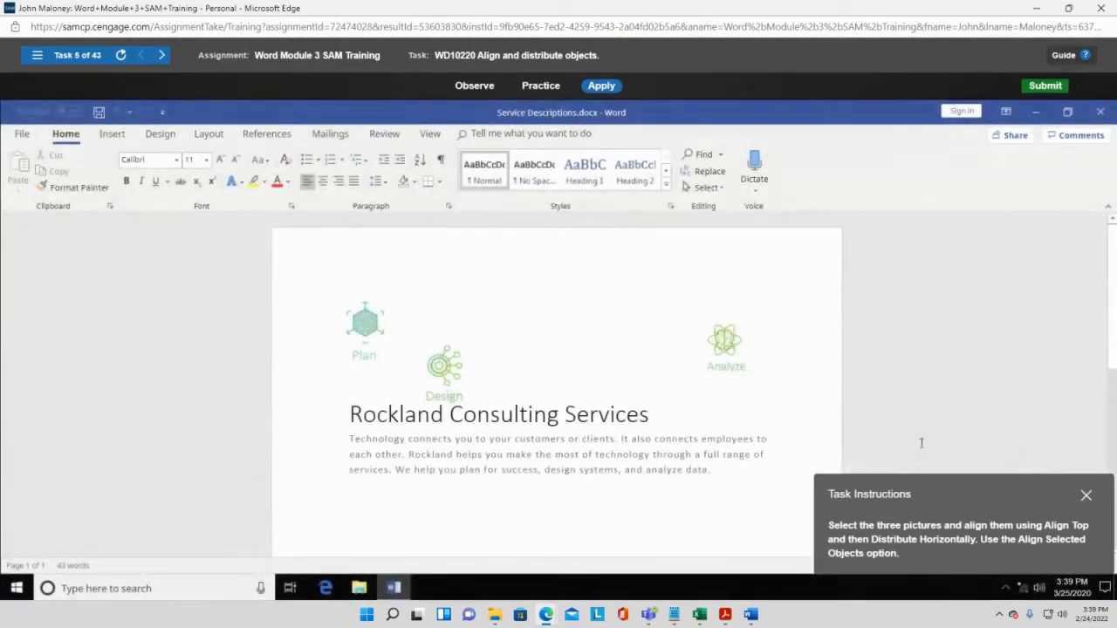
# Step: Select the Plan, Design and Analyze pictures together and set their alignment reference to Align Selected Objects
pyautogui.moveTo(991, 493); pyautogui.dragTo(222, 144)
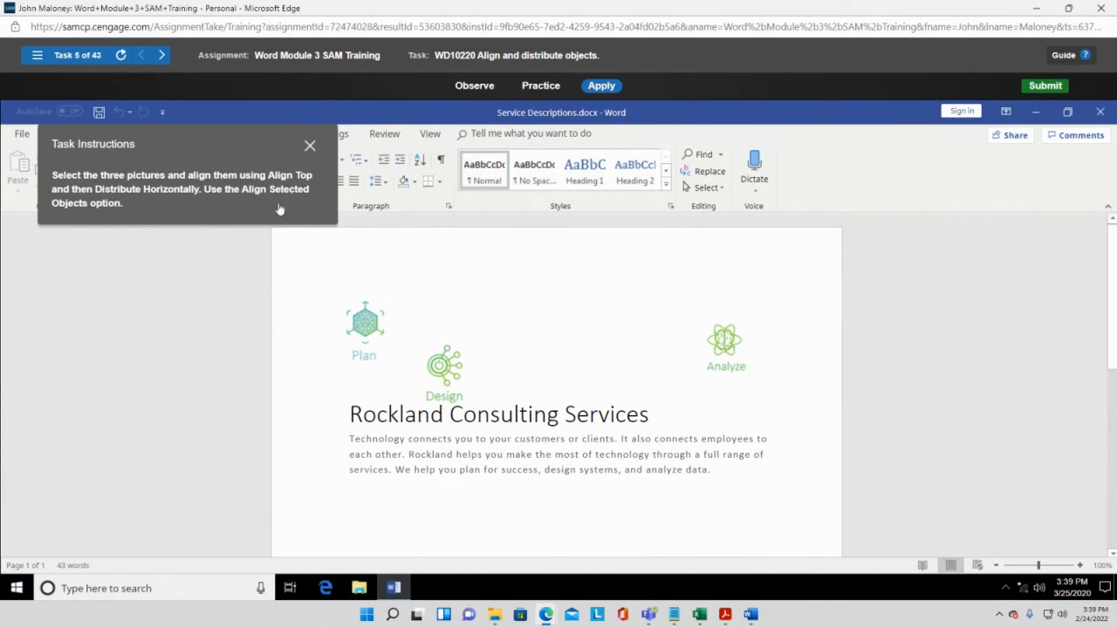
pyautogui.click(365, 330)
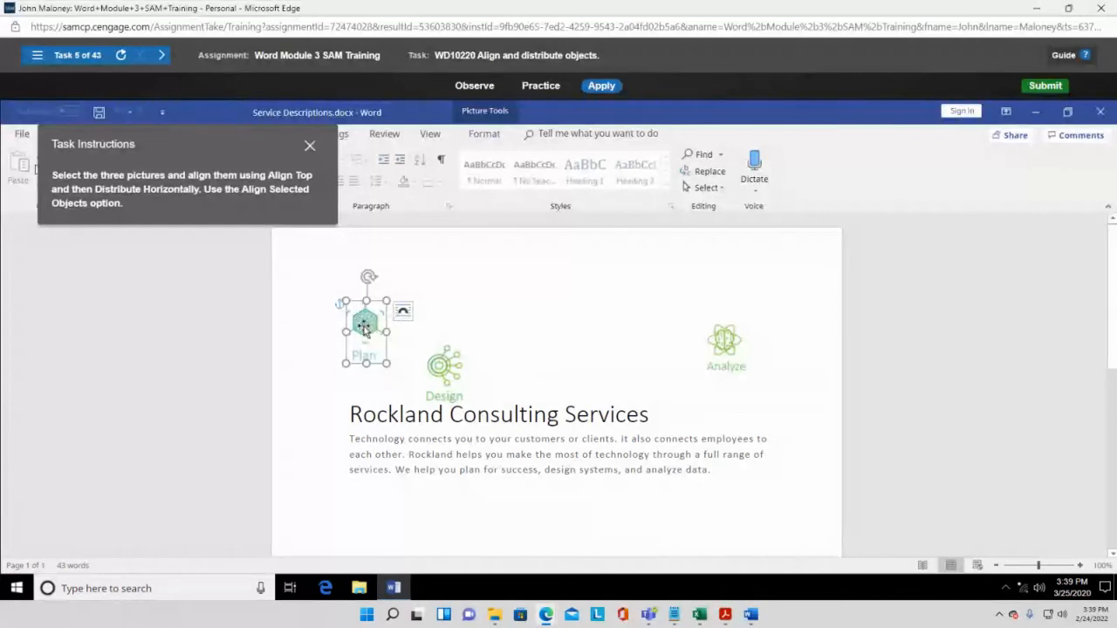
pyautogui.keyDown('shift'); pyautogui.click(445, 368); pyautogui.keyUp('shift')
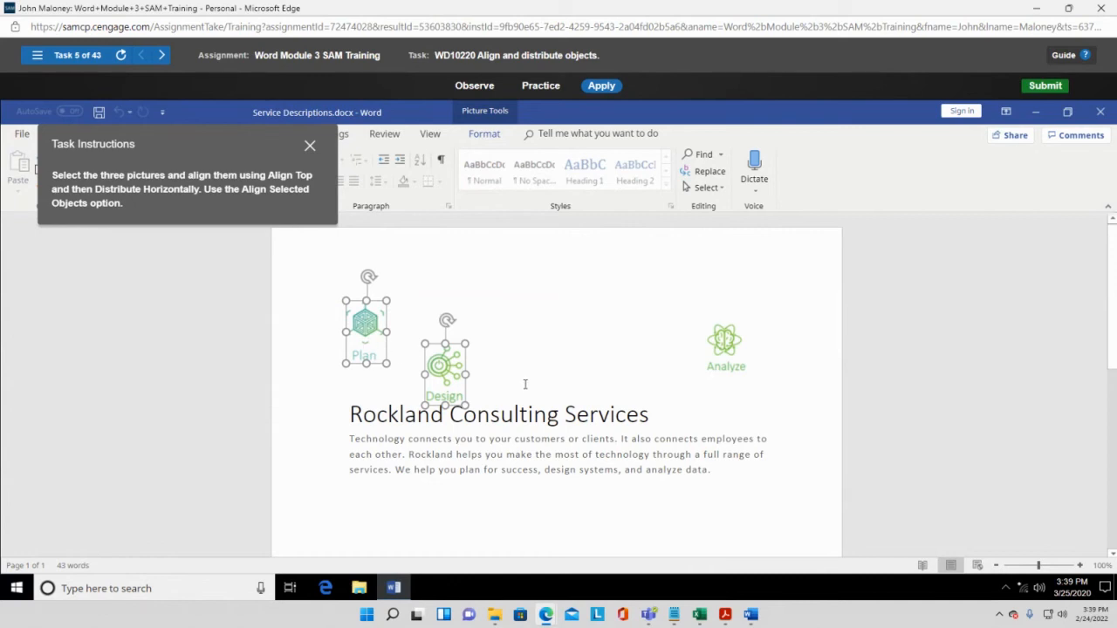
pyautogui.keyDown('shift'); pyautogui.click(739, 347); pyautogui.keyUp('shift')
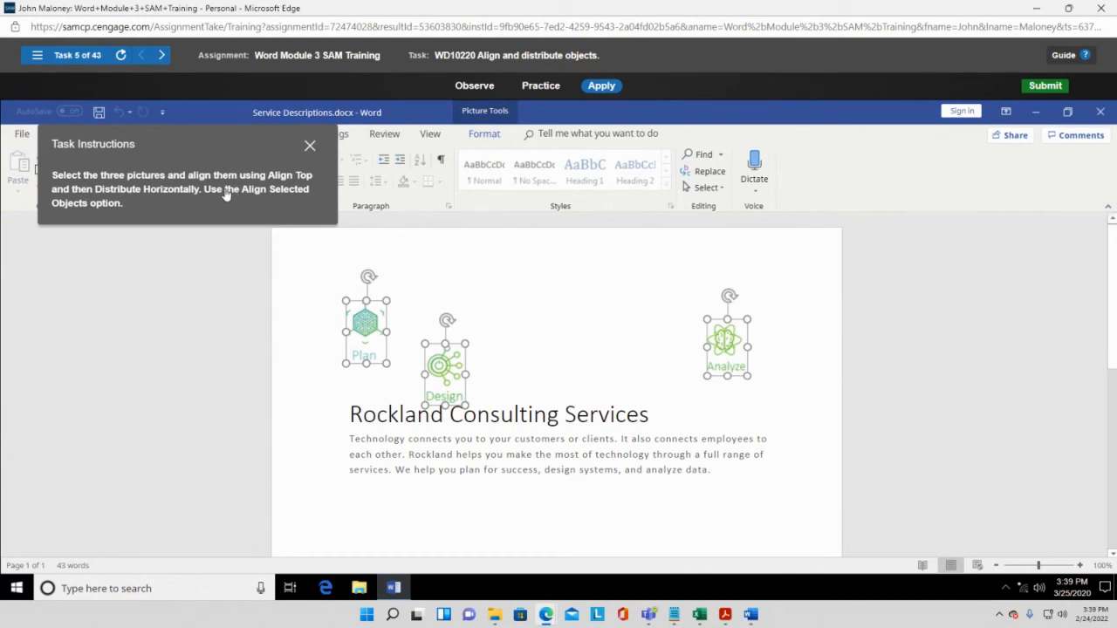
pyautogui.click(486, 114)
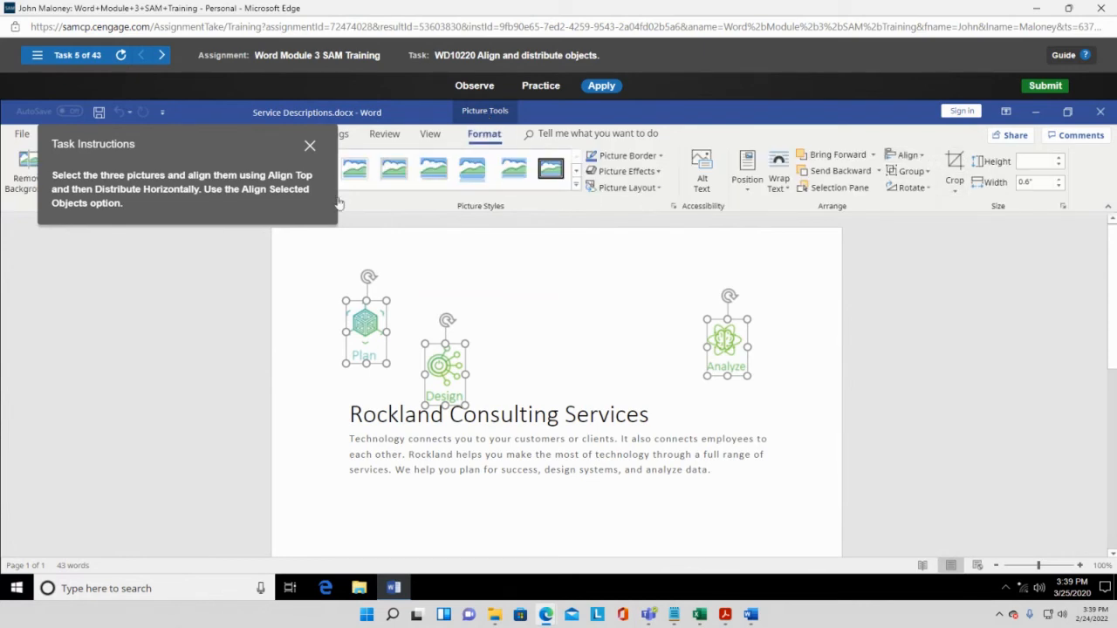
pyautogui.click(923, 158)
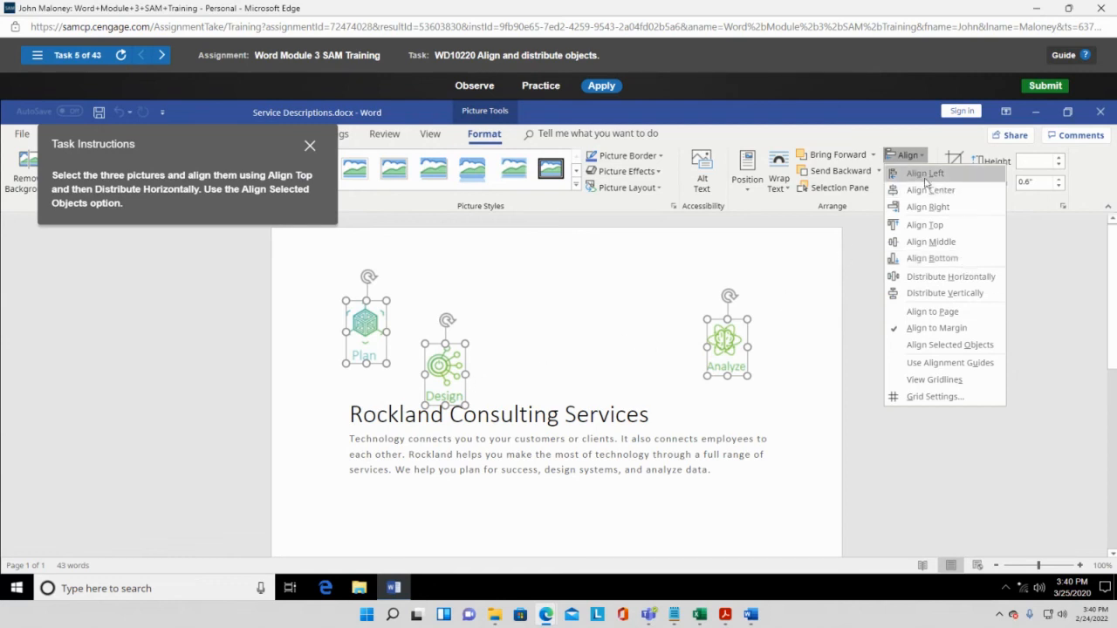
pyautogui.click(931, 345)
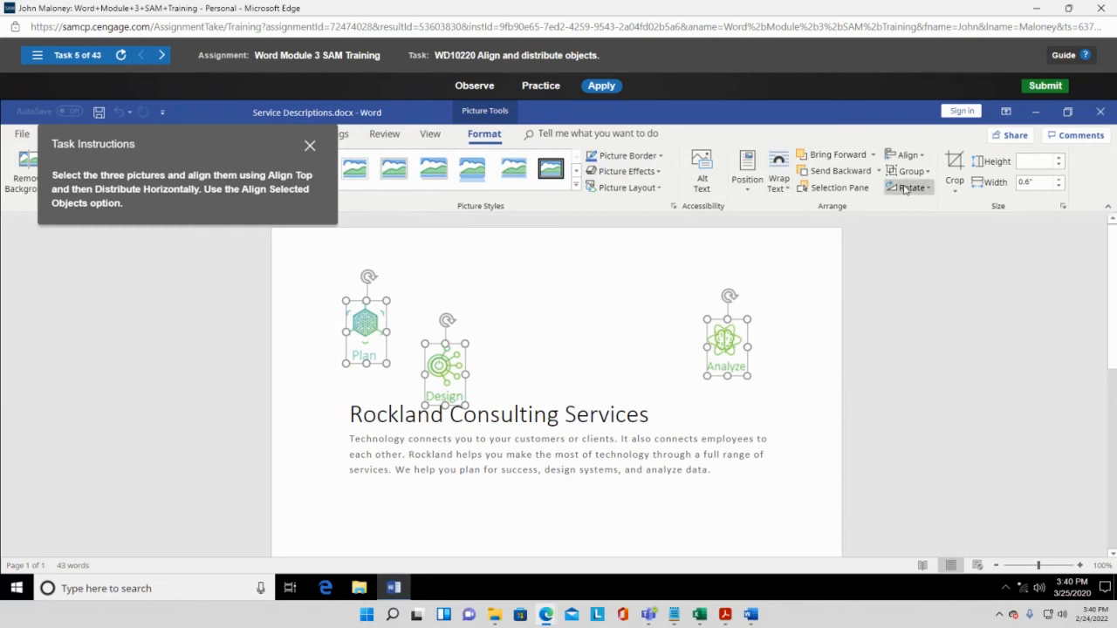
# Step: Align the three selected pictures with Align Top and Distribute Horizontally
pyautogui.click(924, 157)
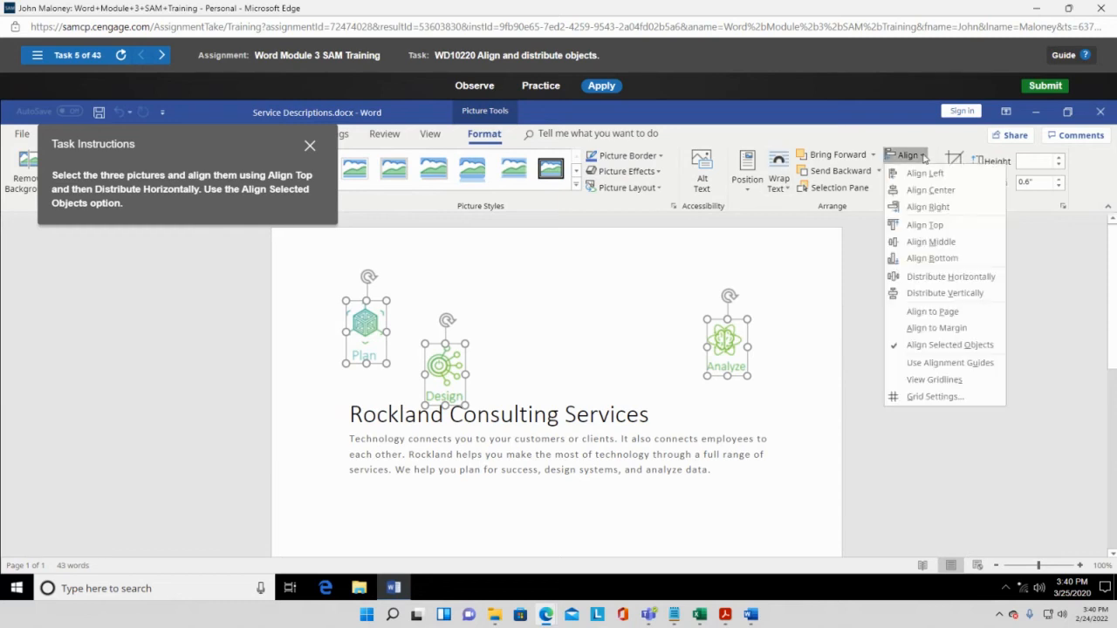
pyautogui.click(926, 224)
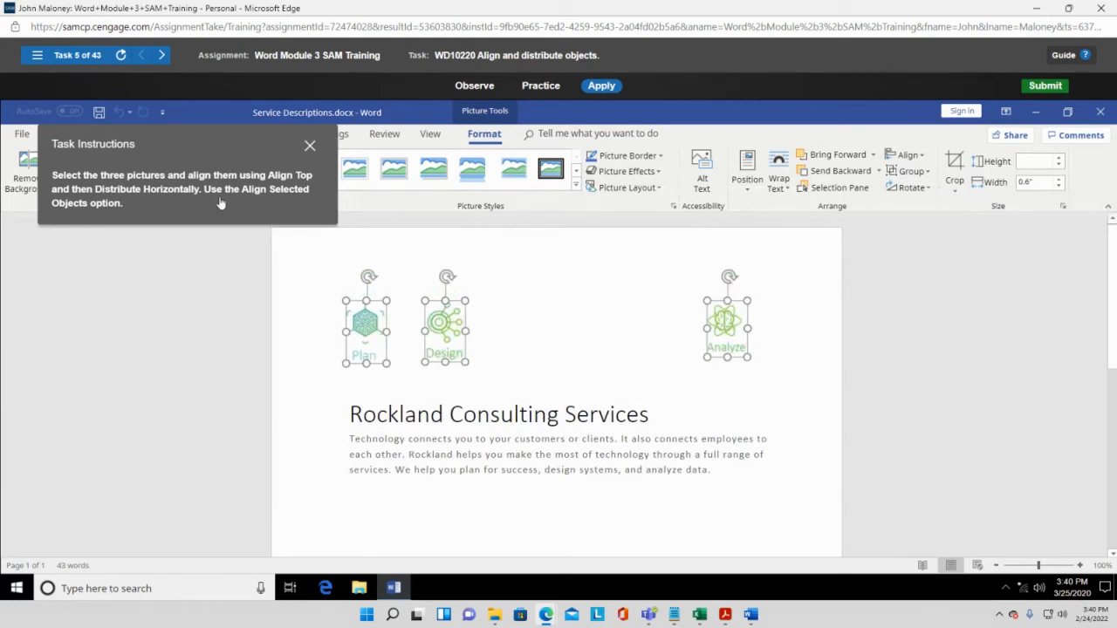
pyautogui.click(920, 157)
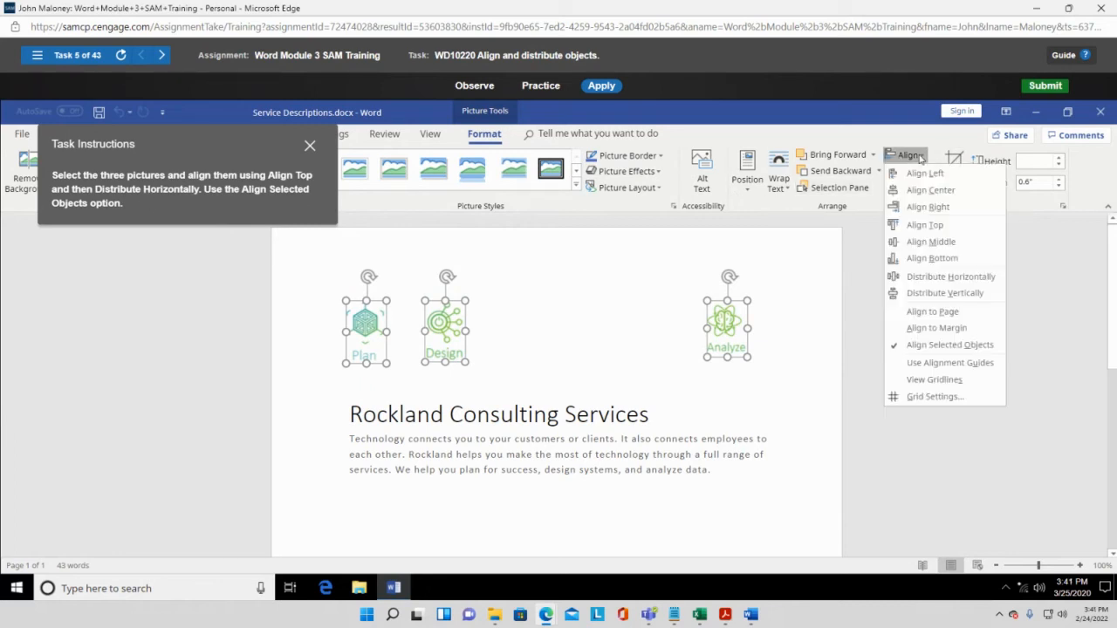
pyautogui.click(934, 276)
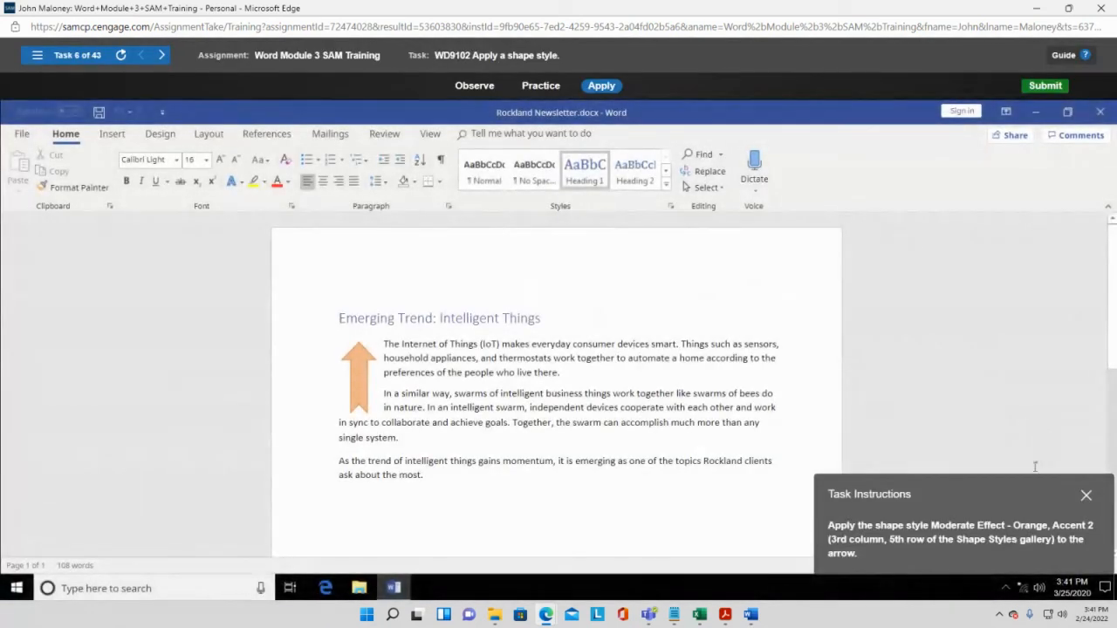
# Step: Look through the shape style gallery for the orange arrow beside the "Emerging Trend: Intelligent Things" text
pyautogui.moveTo(1020, 500); pyautogui.dragTo(235, 164)
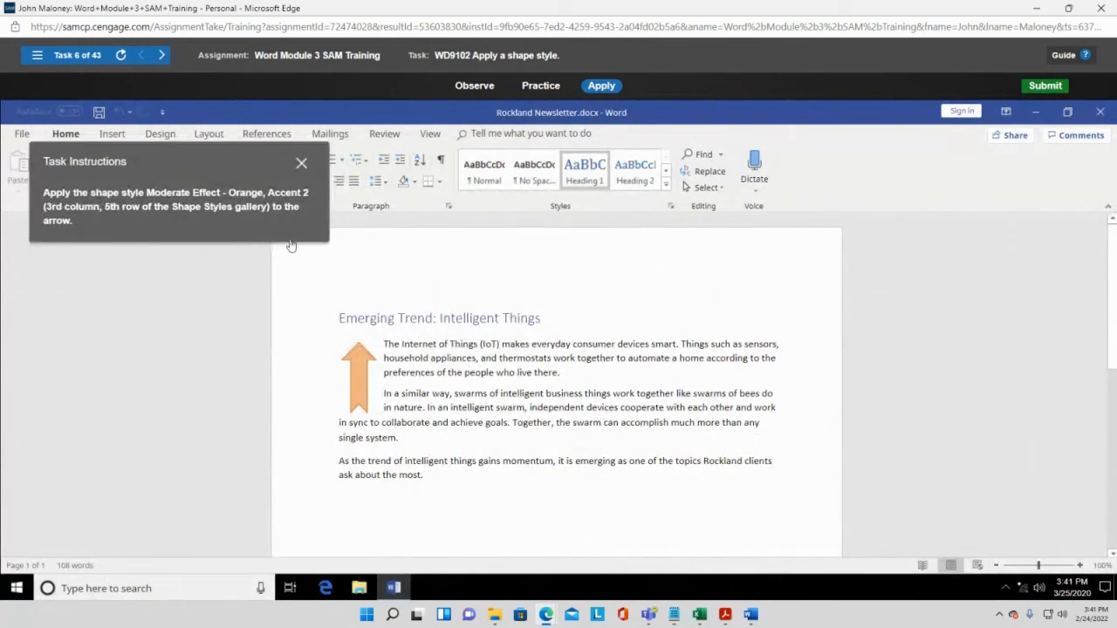
pyautogui.click(360, 384)
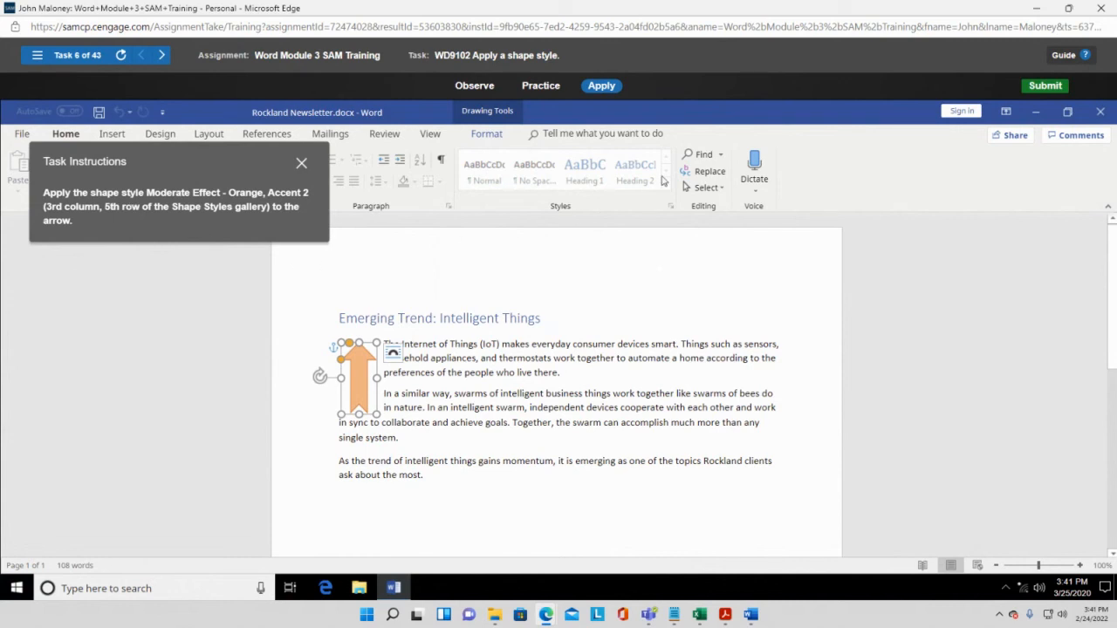
pyautogui.click(494, 114)
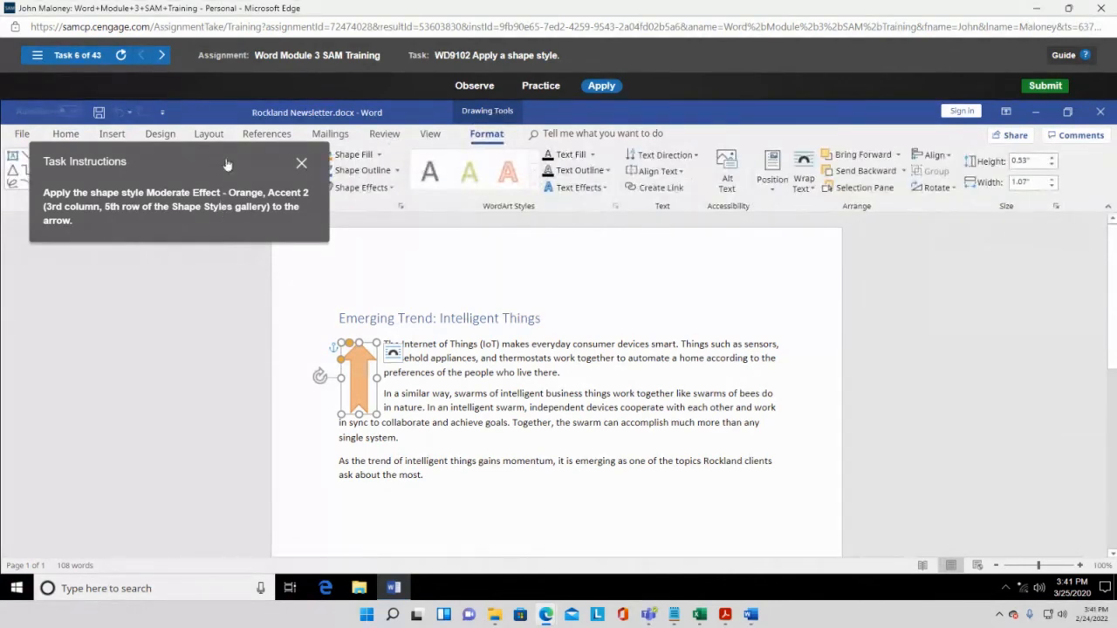
pyautogui.moveTo(237, 171); pyautogui.dragTo(766, 277)
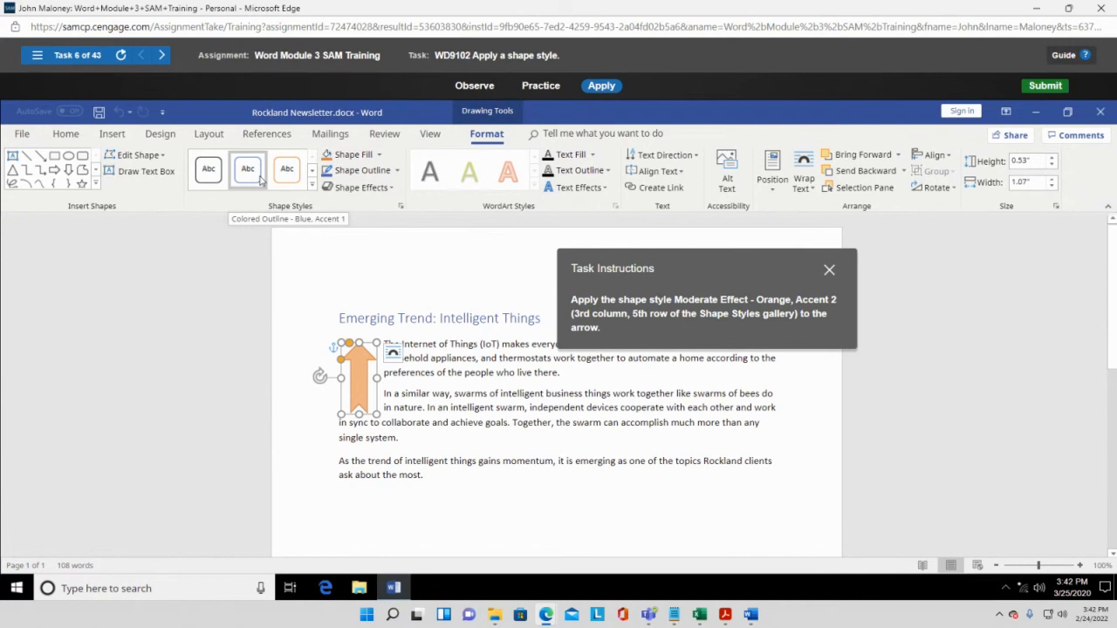
pyautogui.click(312, 190)
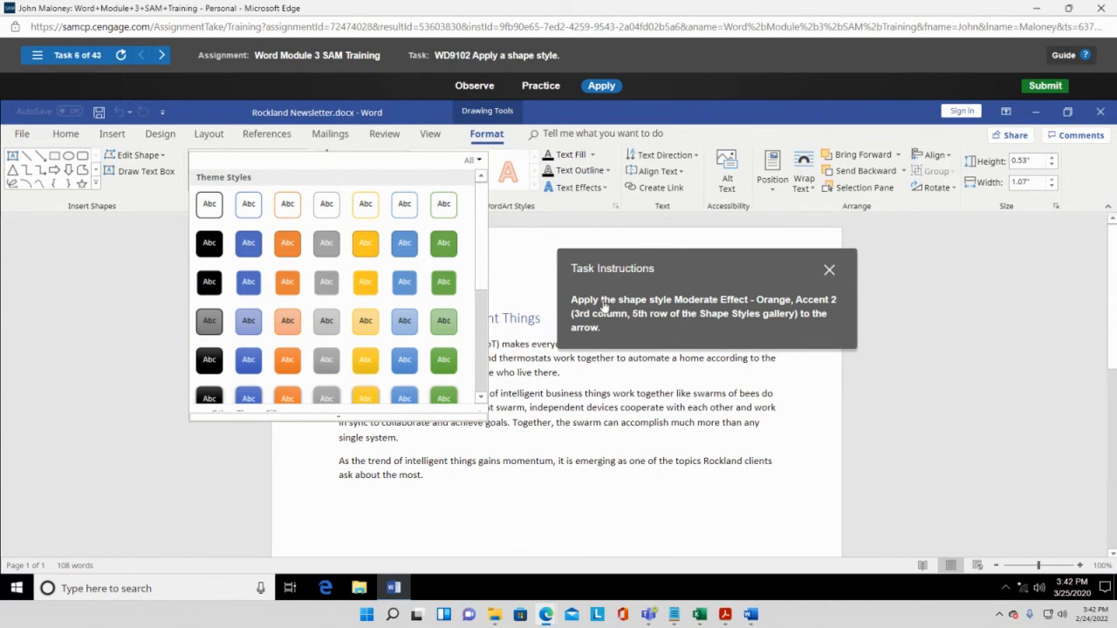
pyautogui.moveTo(484, 262); pyautogui.dragTo(462, 235)
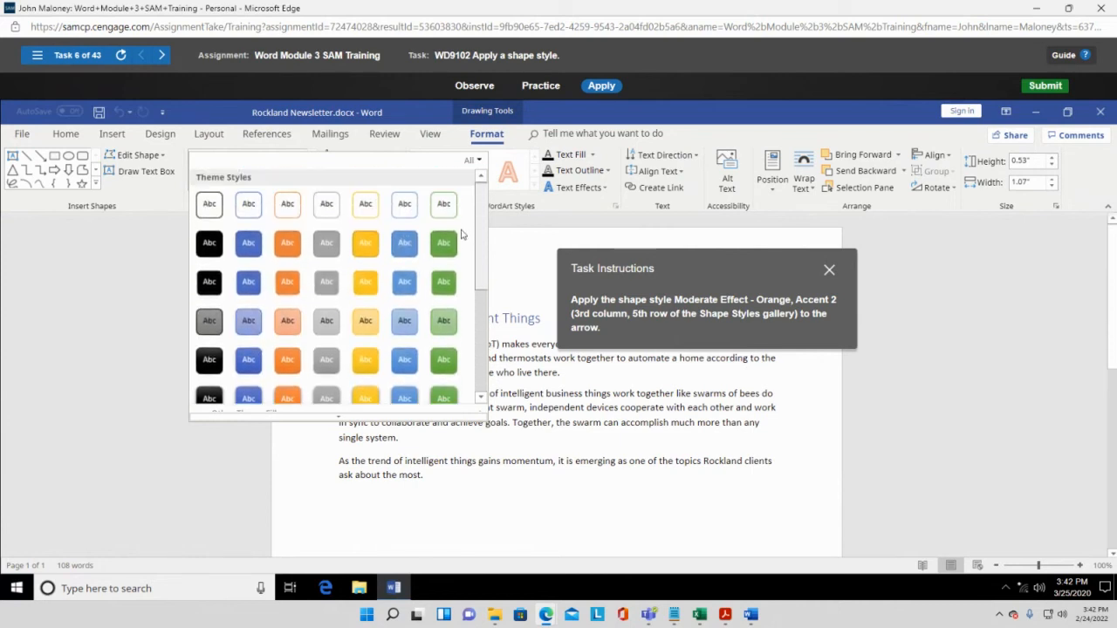
pyautogui.click(507, 261)
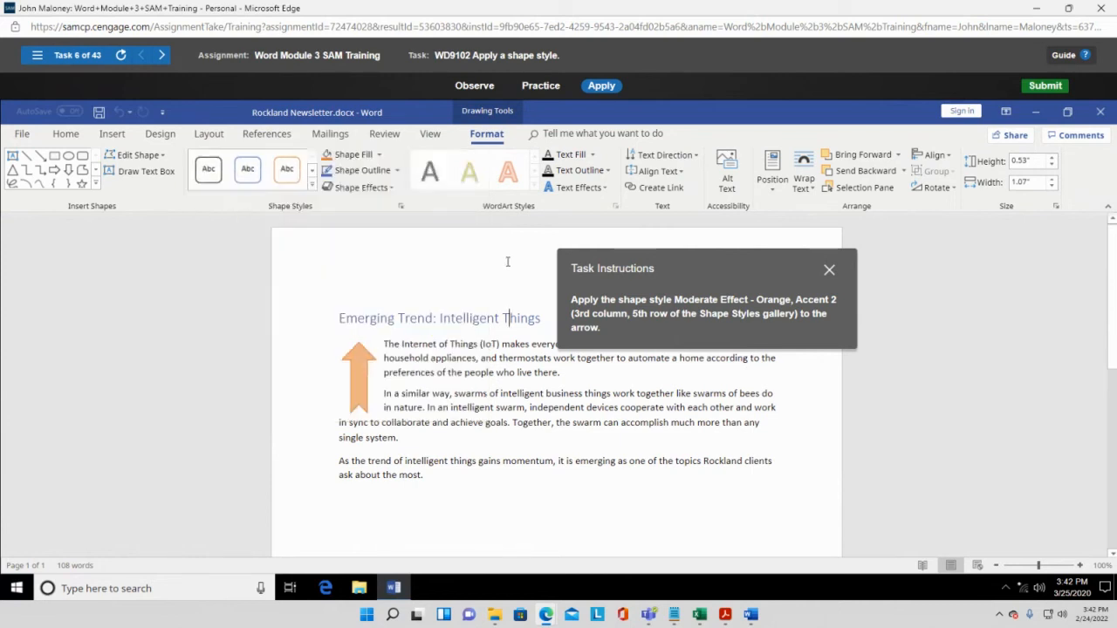
# Step: Examine the orange arrow's Format Shape settings, including the effects categories and the Shadow options
pyautogui.click(373, 404)
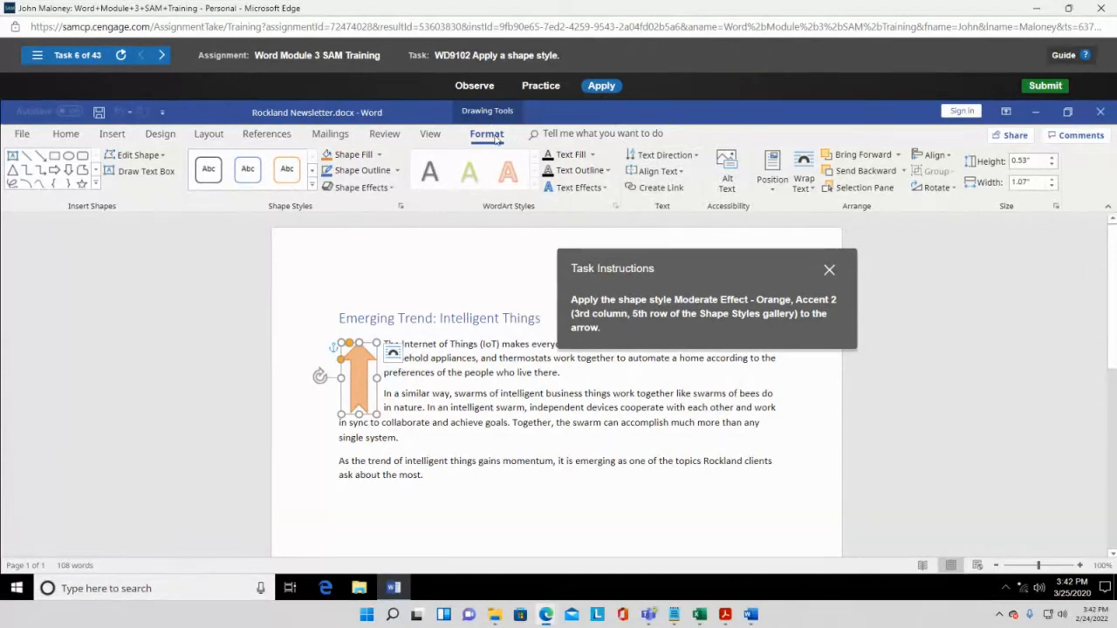
pyautogui.click(402, 208)
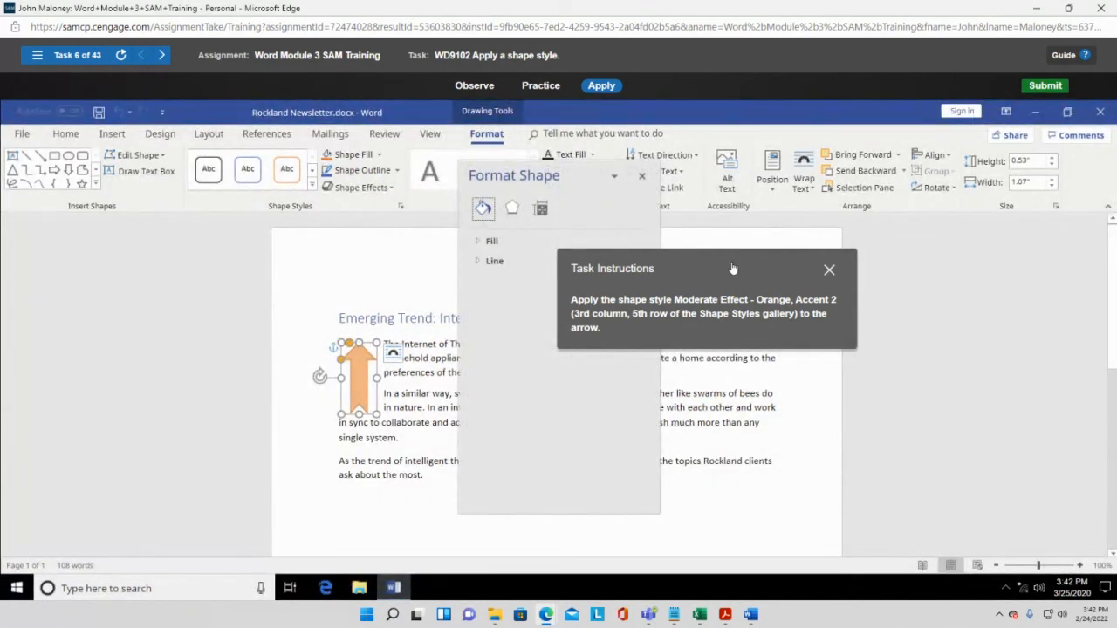
pyautogui.moveTo(733, 268); pyautogui.dragTo(875, 200)
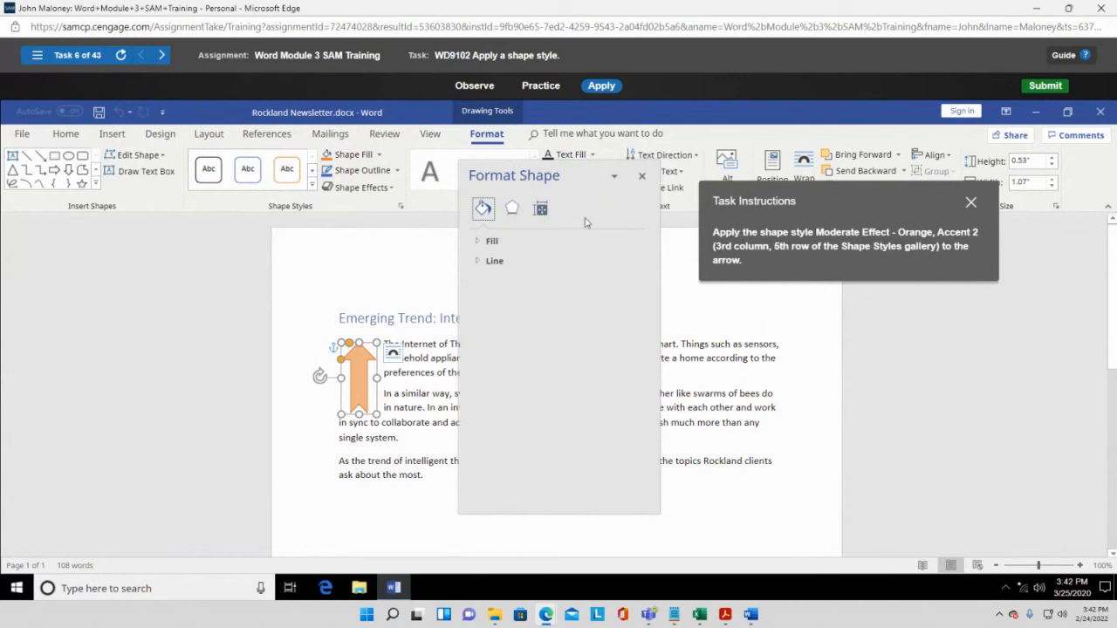
pyautogui.click(511, 209)
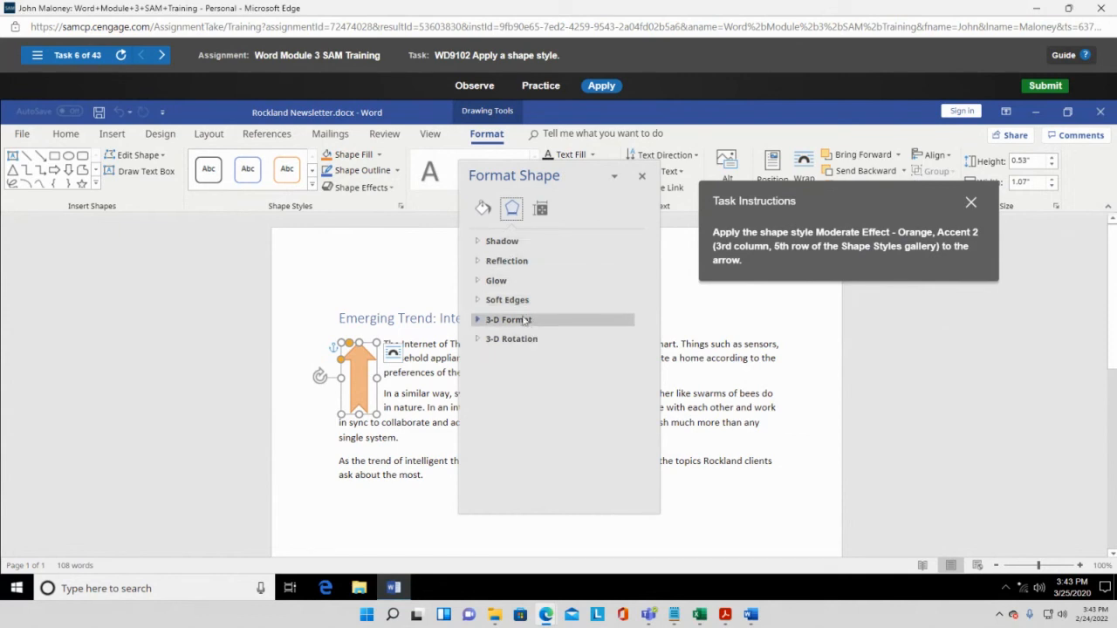
pyautogui.click(511, 250)
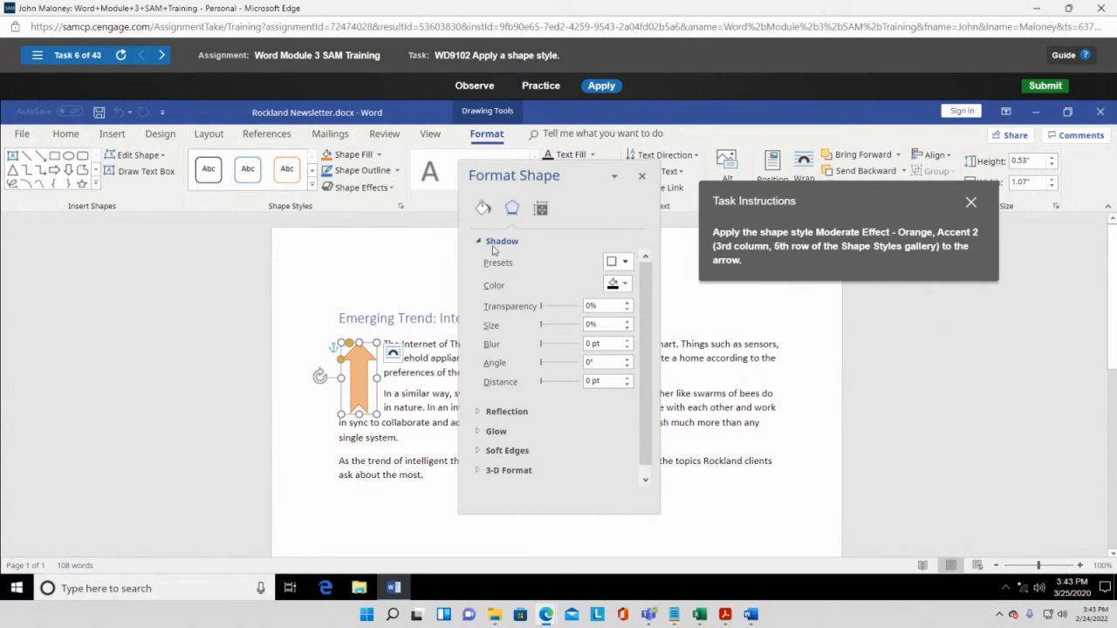
pyautogui.click(481, 245)
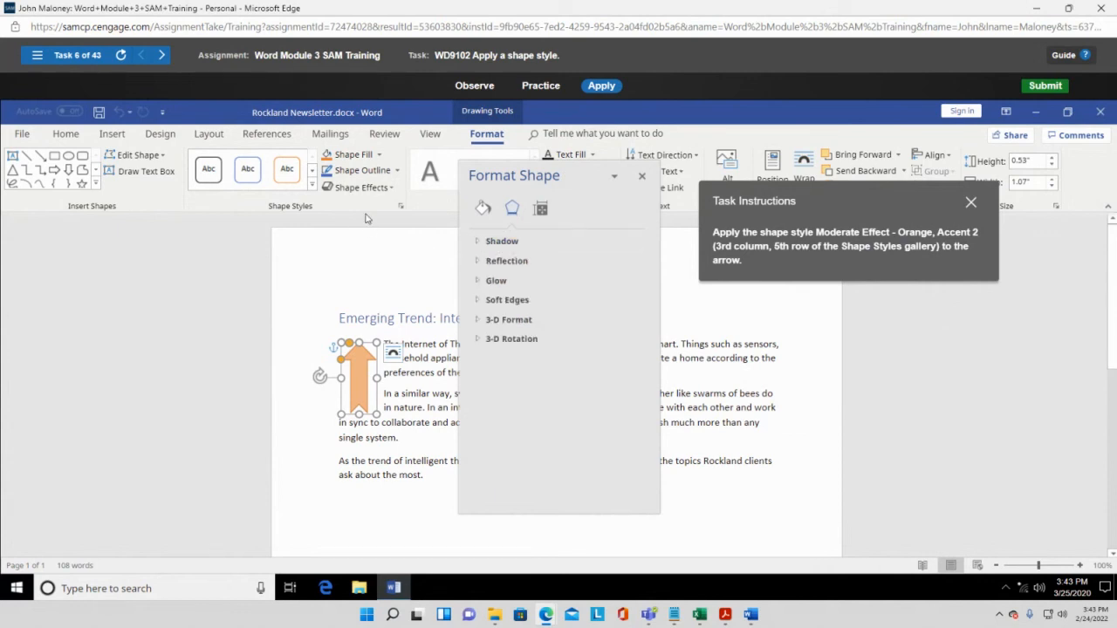
# Step: Close the Format Shape settings and apply the Moderate Effect - Orange, Accent 2 shape style to the arrow
pyautogui.click(643, 177)
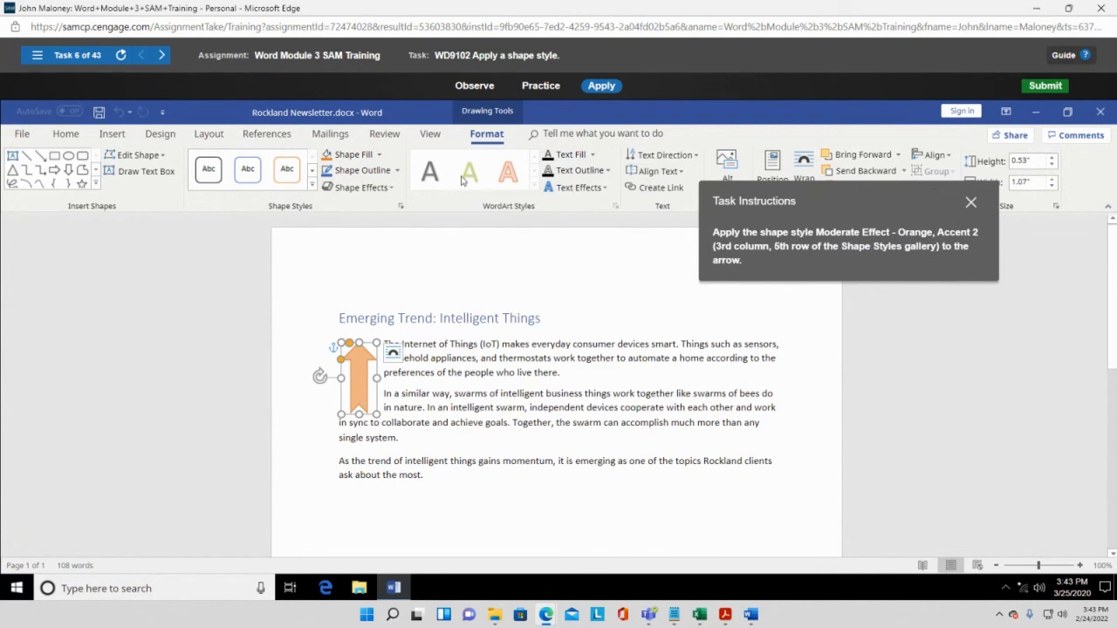
pyautogui.click(312, 188)
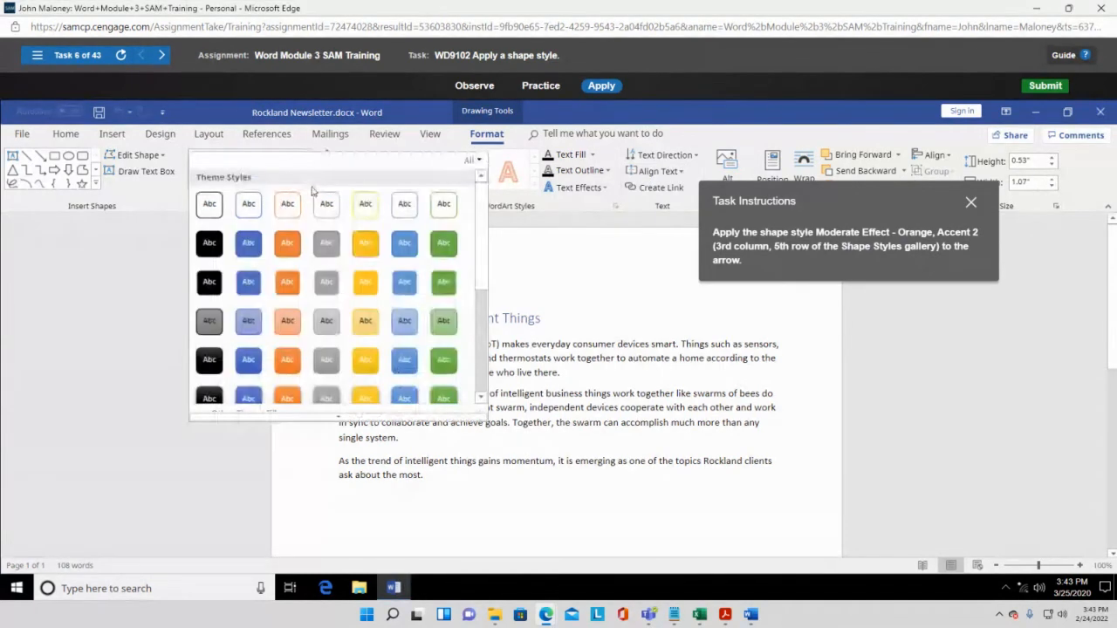
pyautogui.moveTo(484, 229); pyautogui.dragTo(483, 185)
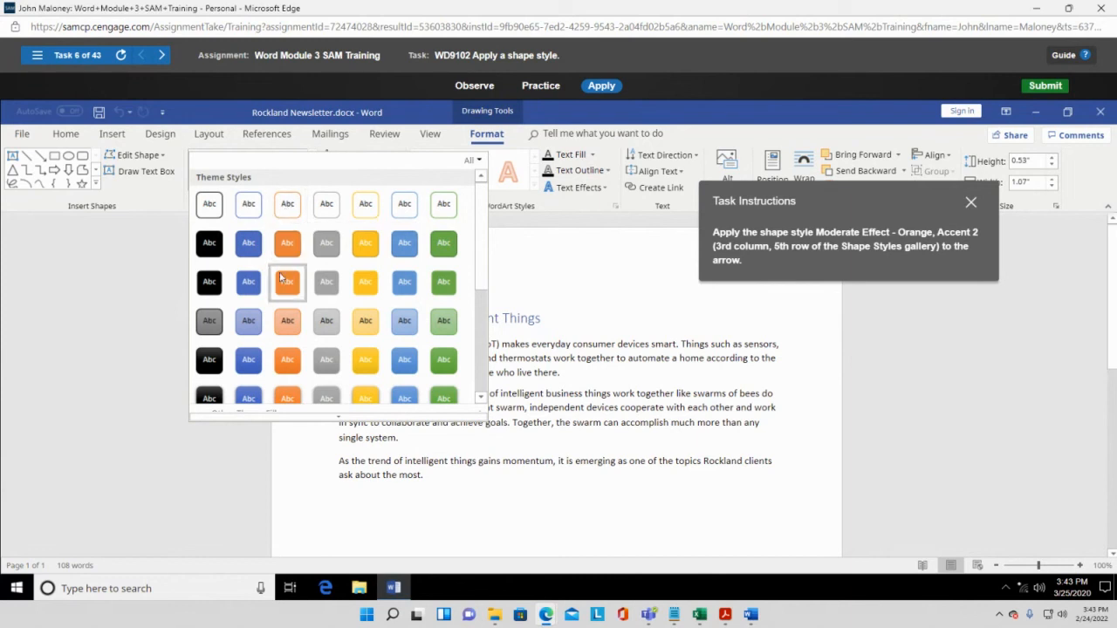
pyautogui.click(286, 361)
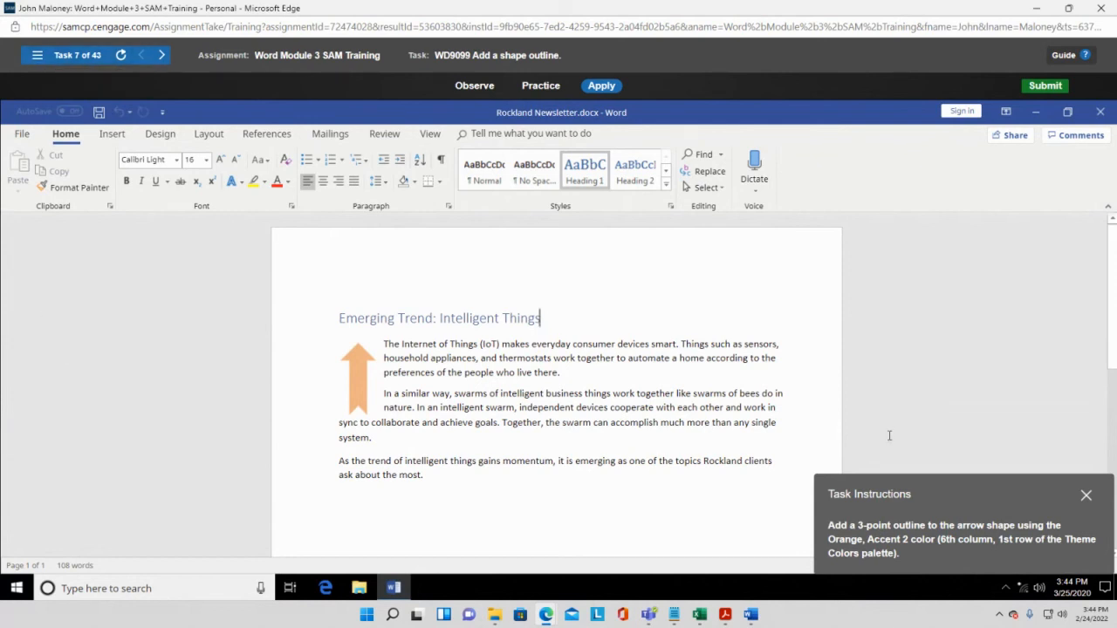
# Step: Move the task instructions clear of the work area and set the orange arrow's outline weight to 3 pt
pyautogui.moveTo(944, 496); pyautogui.dragTo(252, 169)
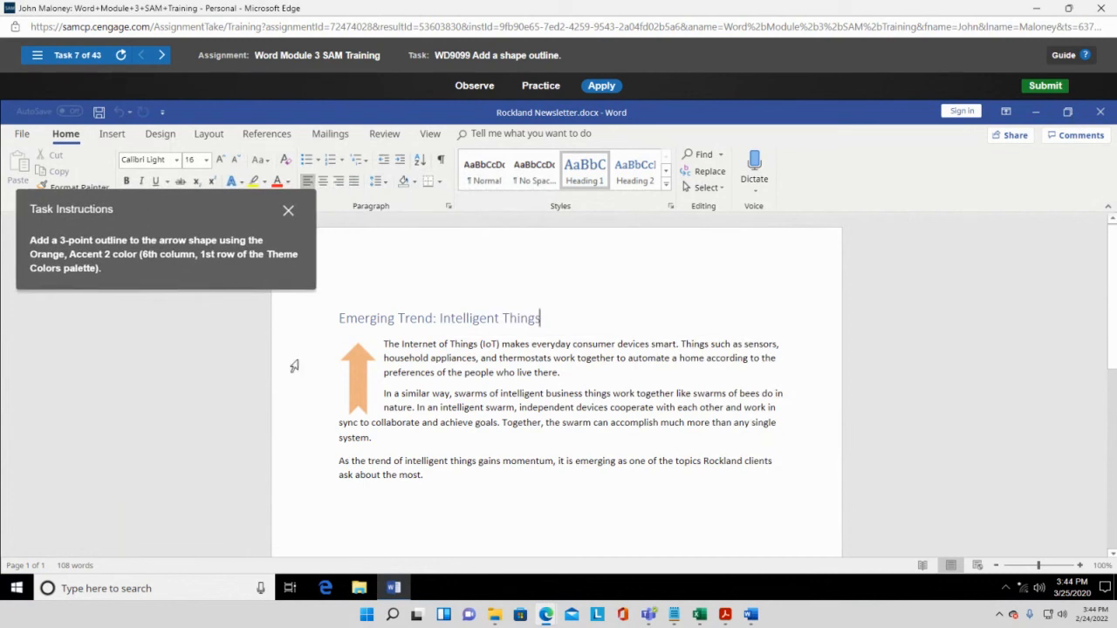
pyautogui.click(345, 358)
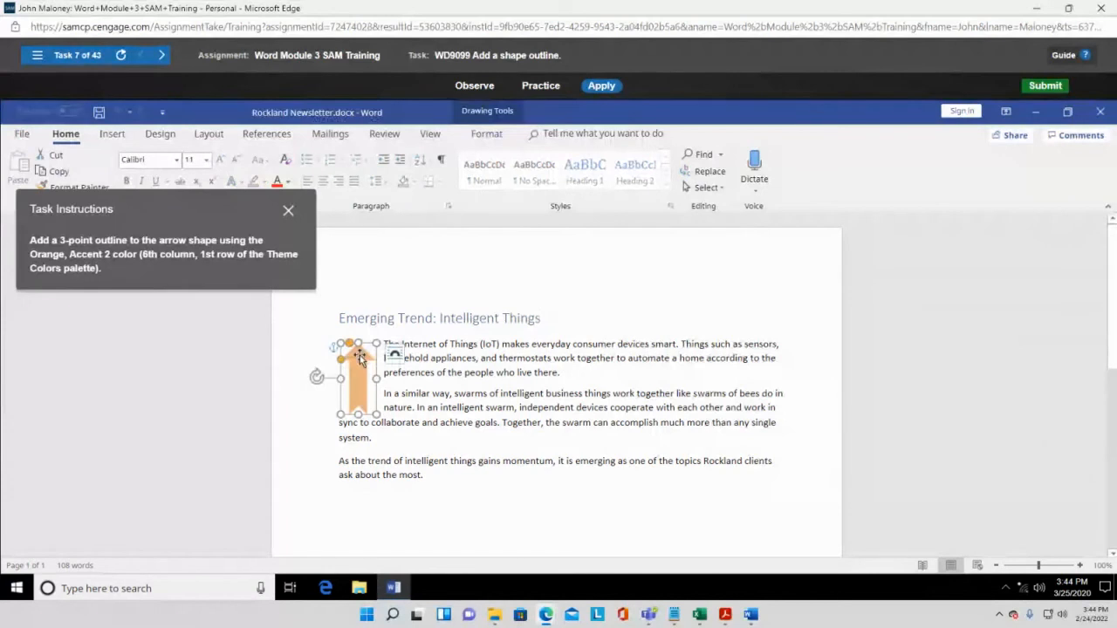
pyautogui.click(487, 135)
pyautogui.moveTo(227, 202); pyautogui.dragTo(896, 321)
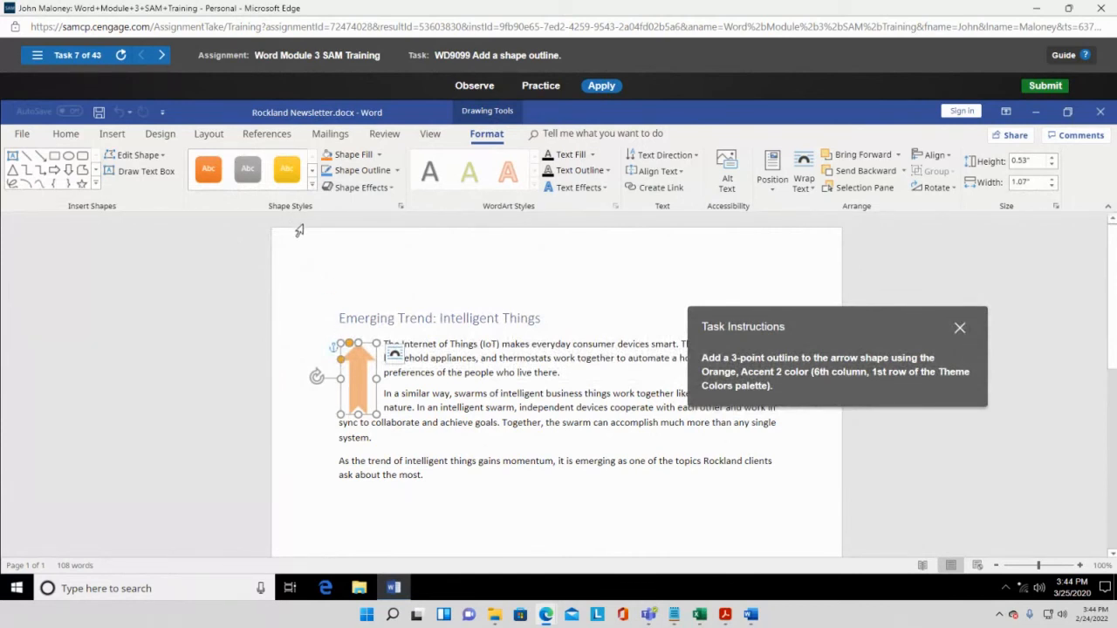
pyautogui.click(401, 172)
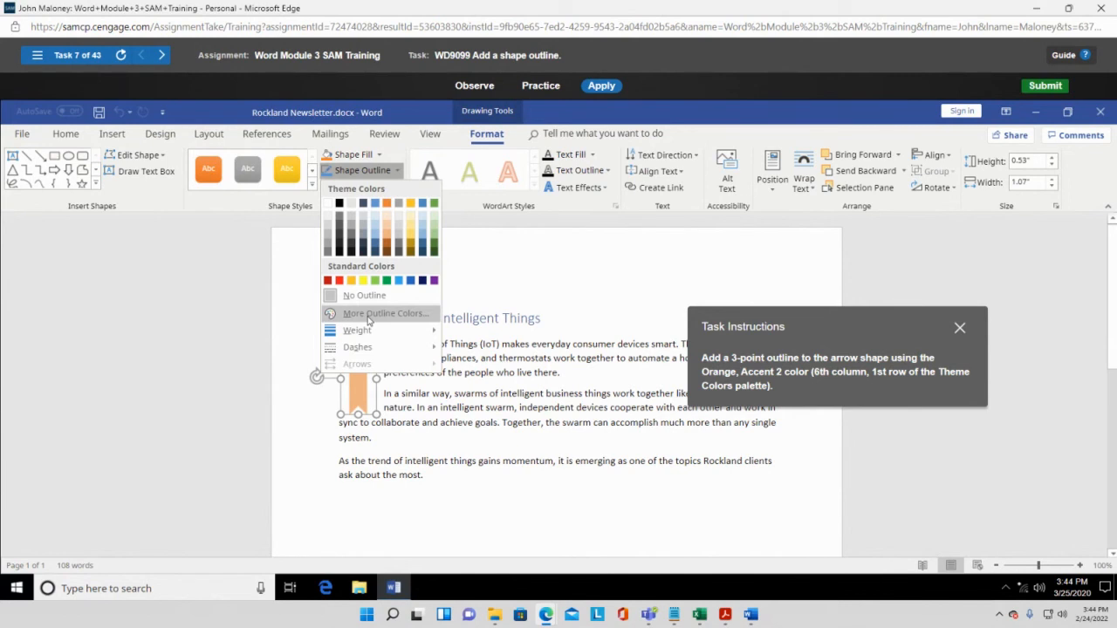
pyautogui.moveTo(366, 336)
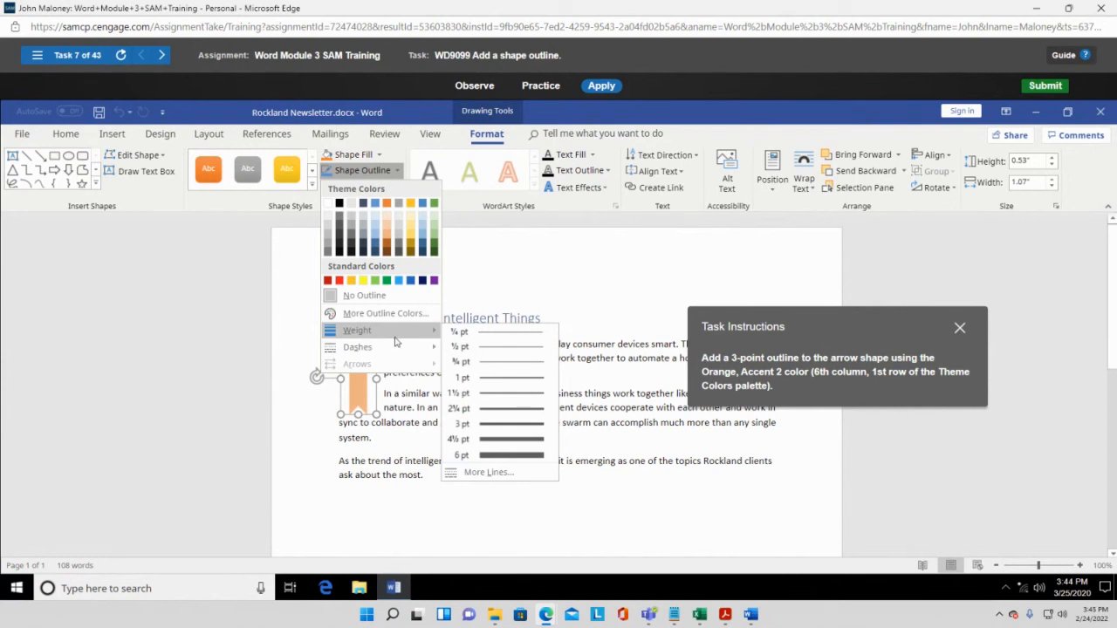
pyautogui.click(473, 425)
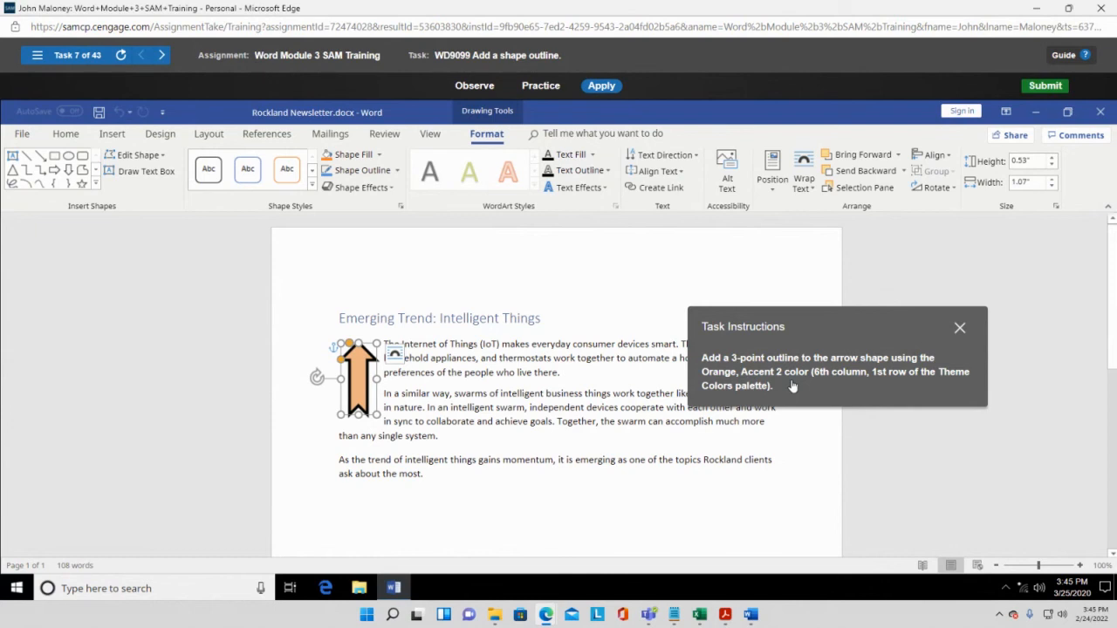
# Step: Look through the shape style gallery and the Shadow and Preset shape effects for the outlined arrow
pyautogui.click(312, 186)
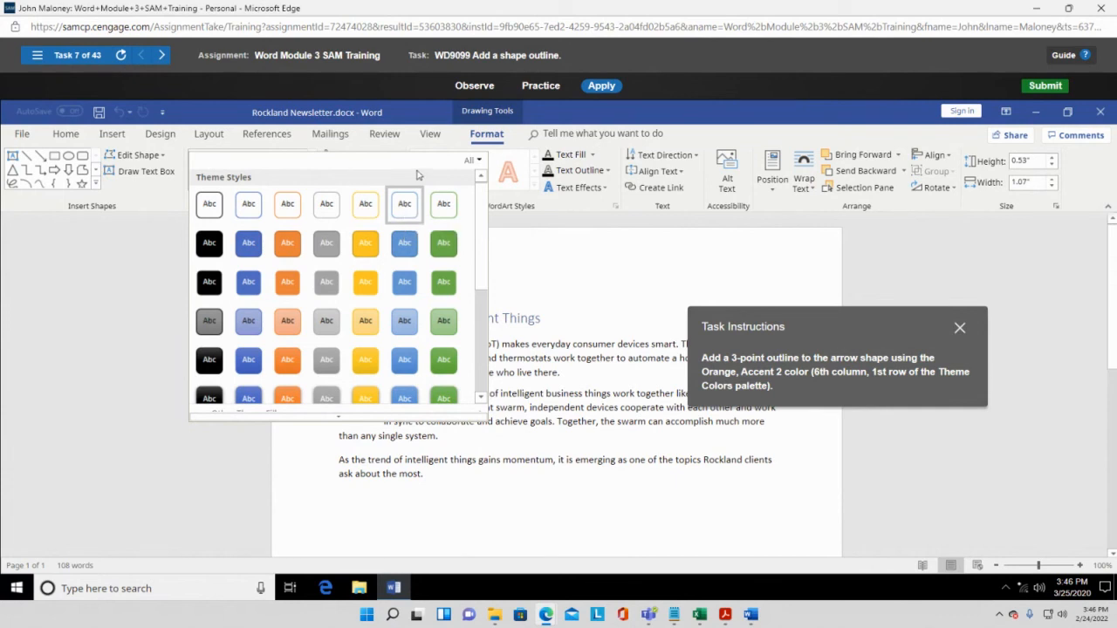
pyautogui.click(415, 116)
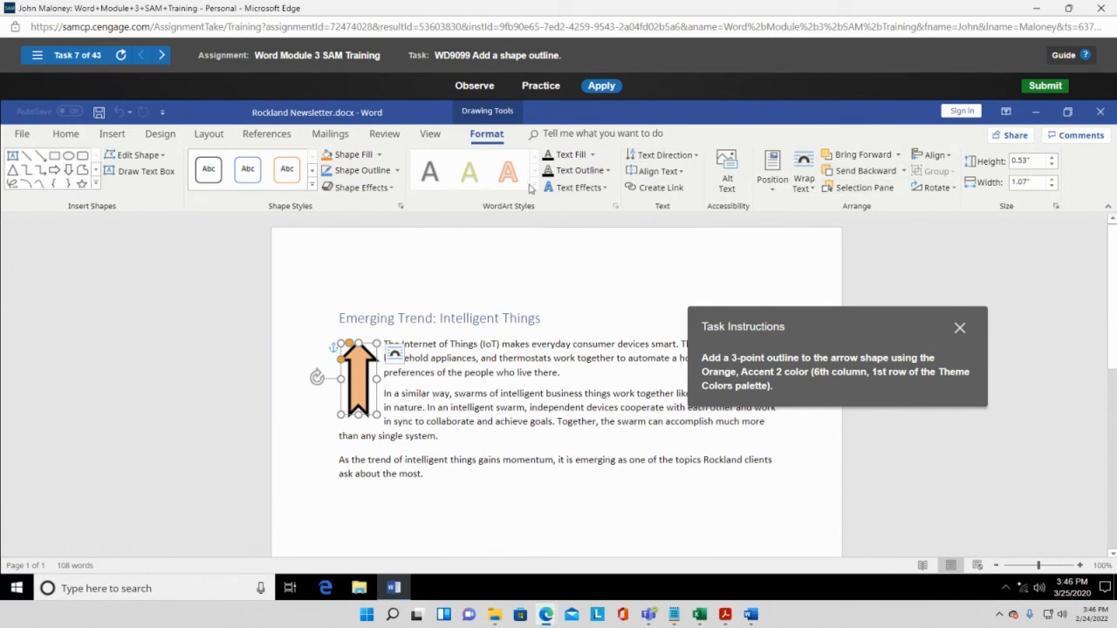
pyautogui.click(391, 189)
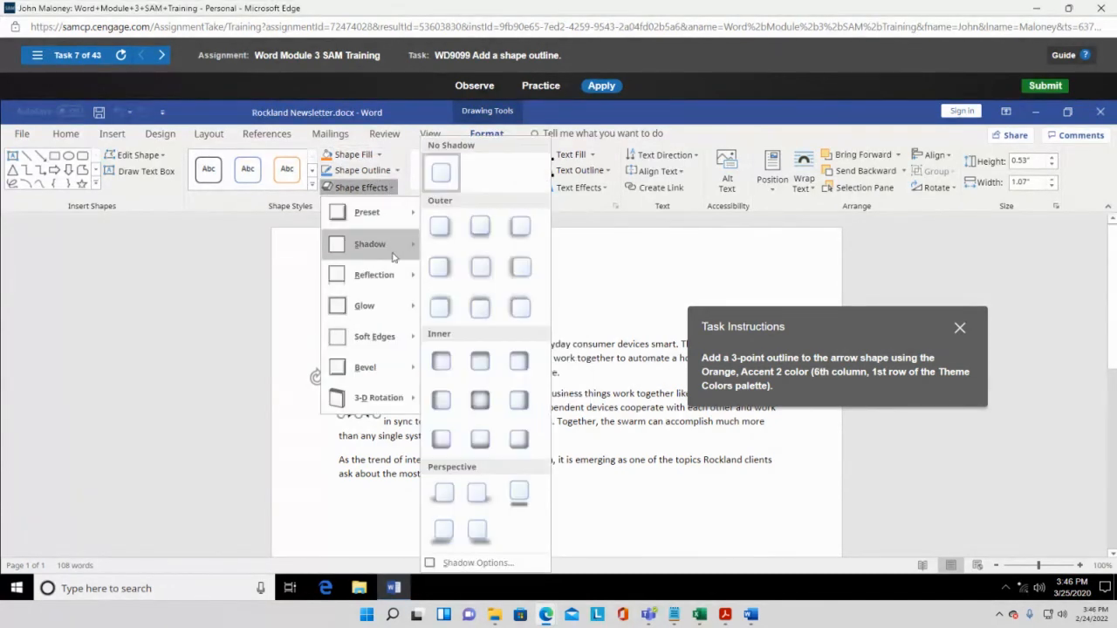
pyautogui.moveTo(393, 281)
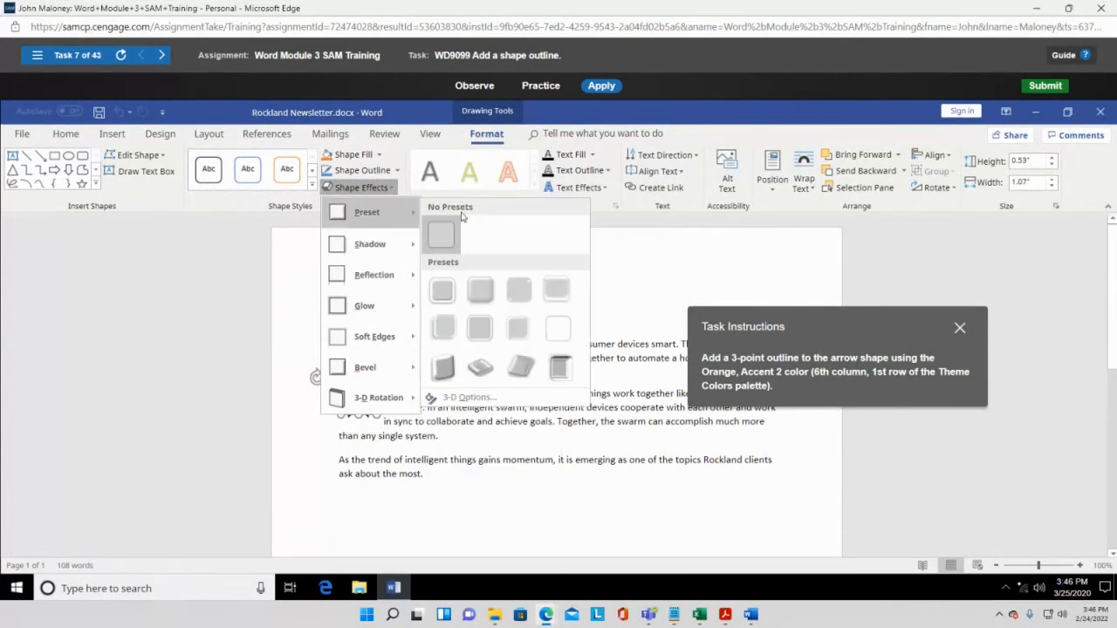
pyautogui.click(677, 111)
# Step: Try to apply the Orange, Accent 2 theme color to the arrow as a text fill
pyautogui.click(593, 157)
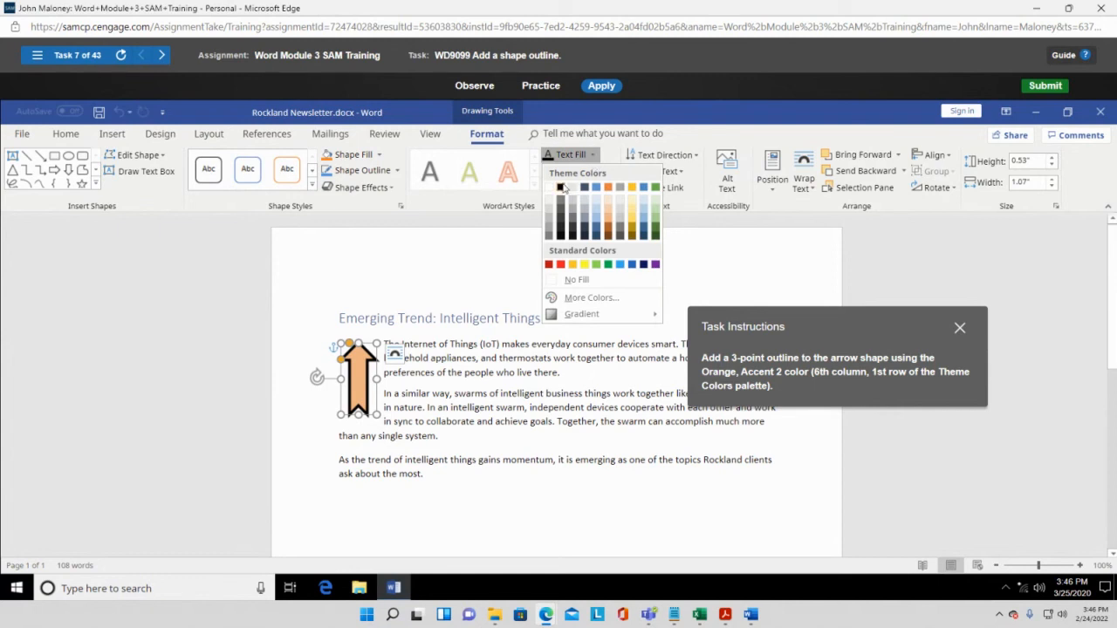
pyautogui.click(609, 190)
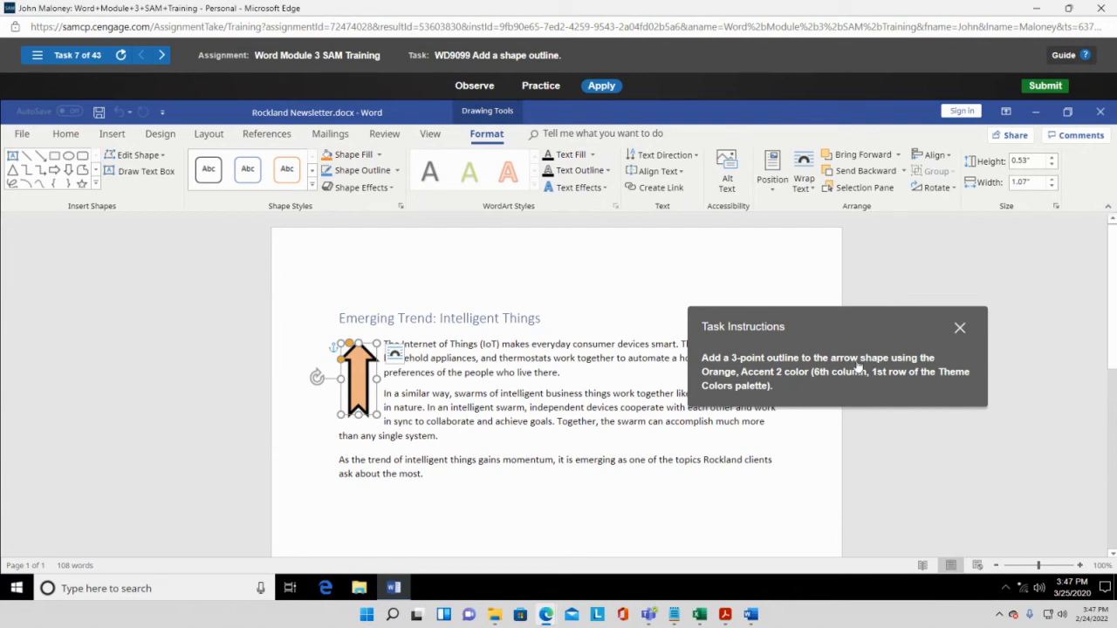
# Step: Look through the Theme Styles and Presets sections of the arrow's shape style gallery
pyautogui.click(313, 185)
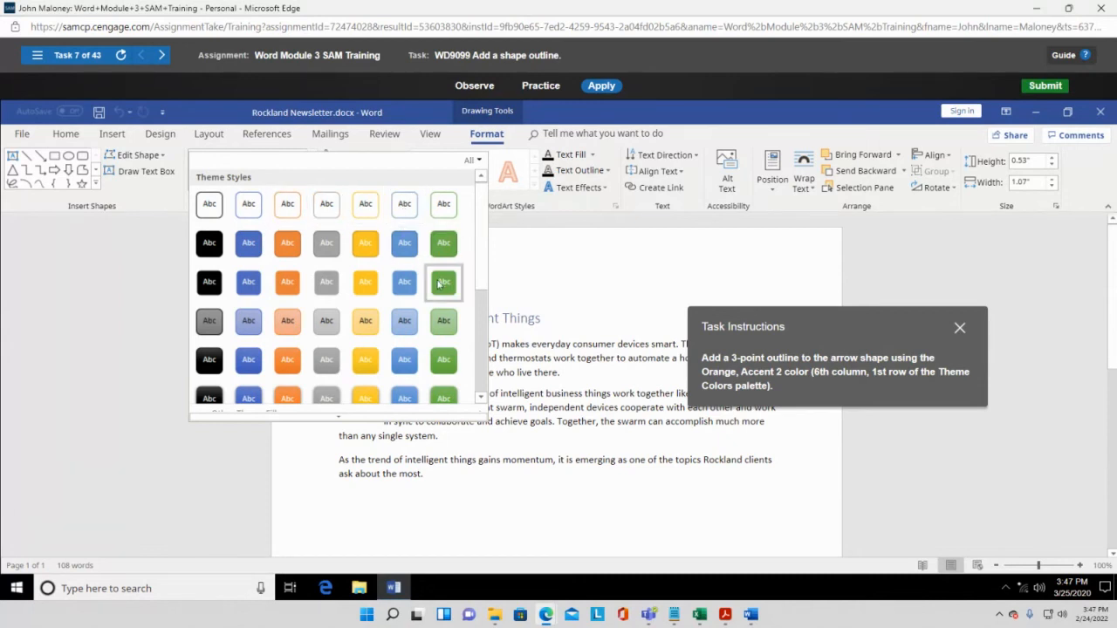
pyautogui.scroll(-5, 484, 288)
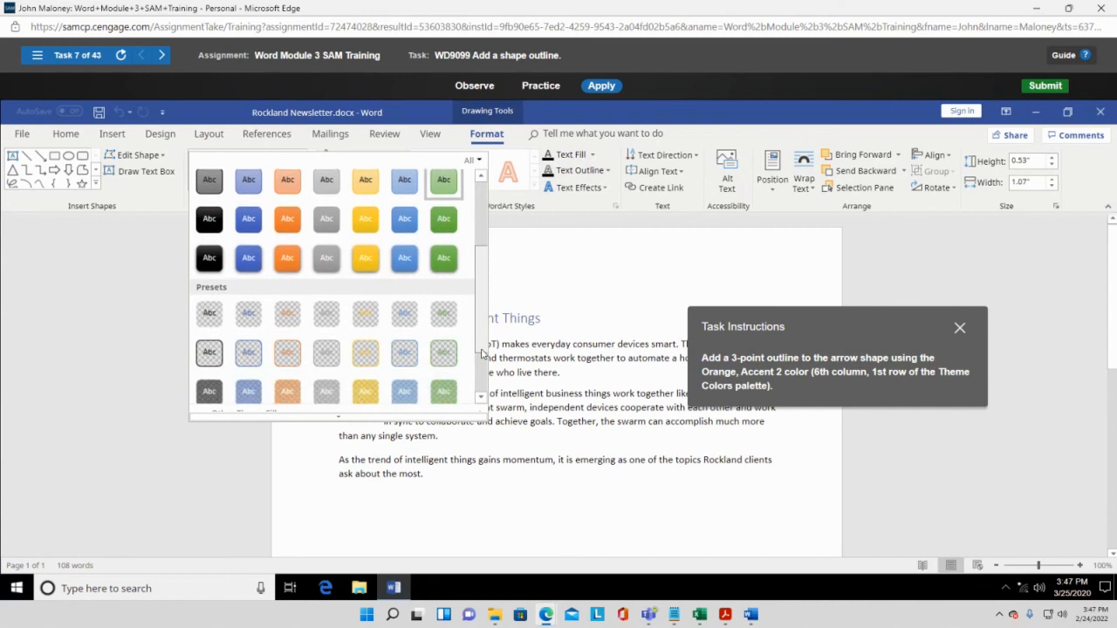
pyautogui.scroll(5, 481, 393)
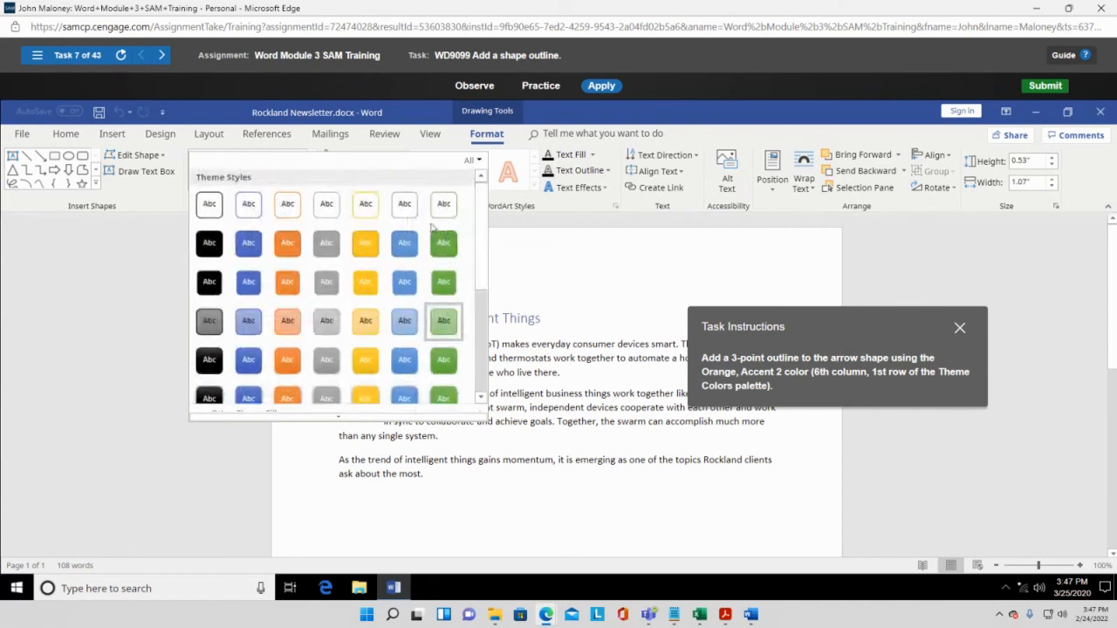
pyautogui.click(169, 206)
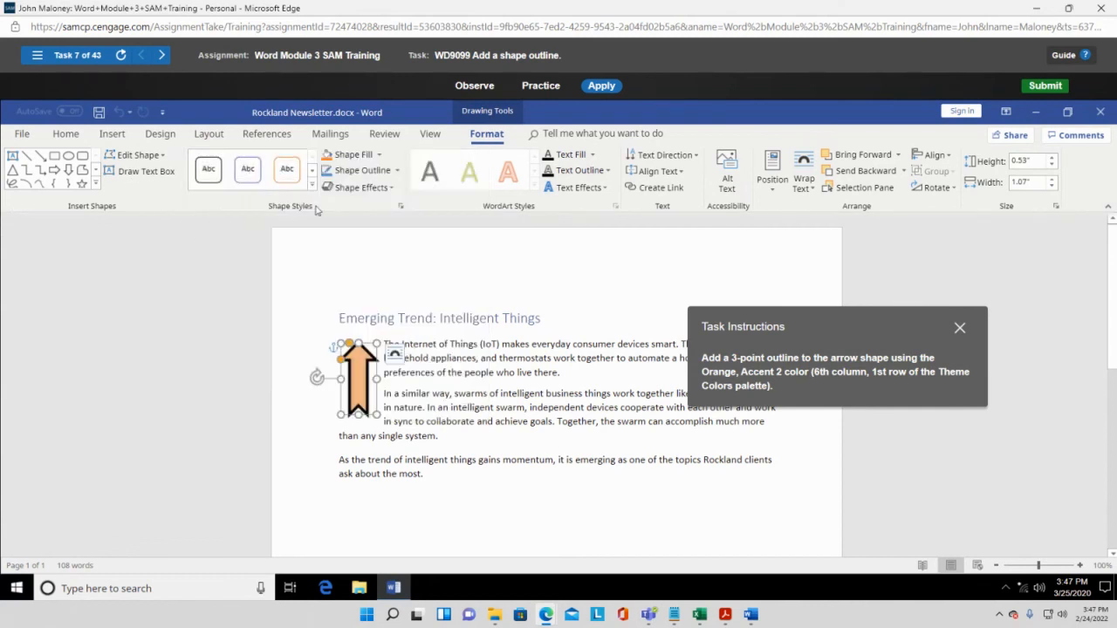
# Step: Examine the arrow's Format Shape categories for fill and line, effects, and text box and alt text, and close them
pyautogui.click(402, 208)
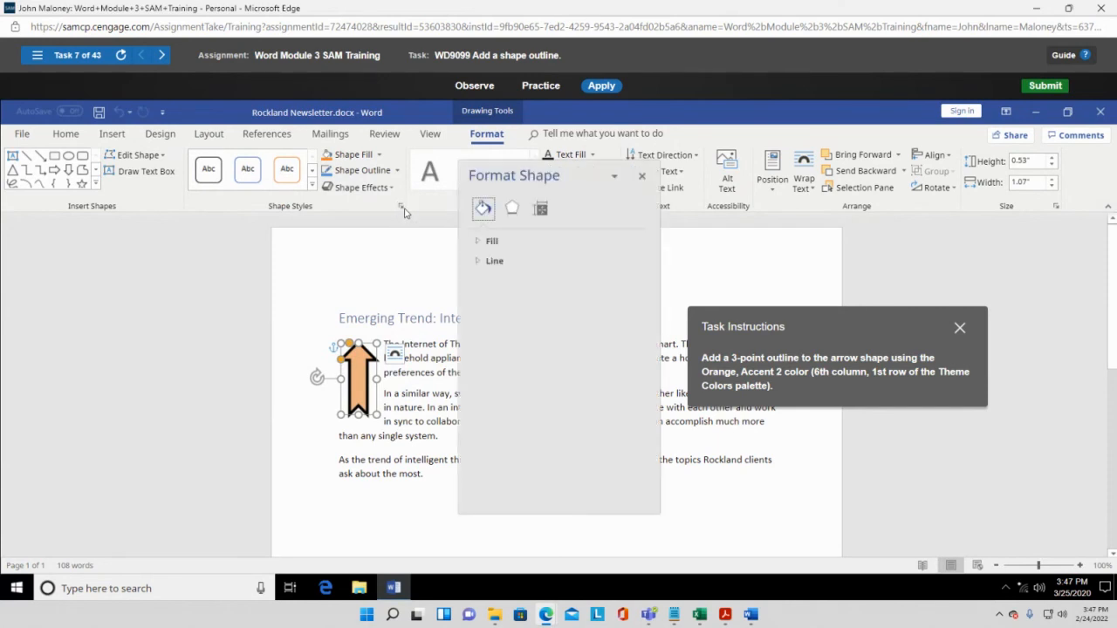
pyautogui.click(514, 210)
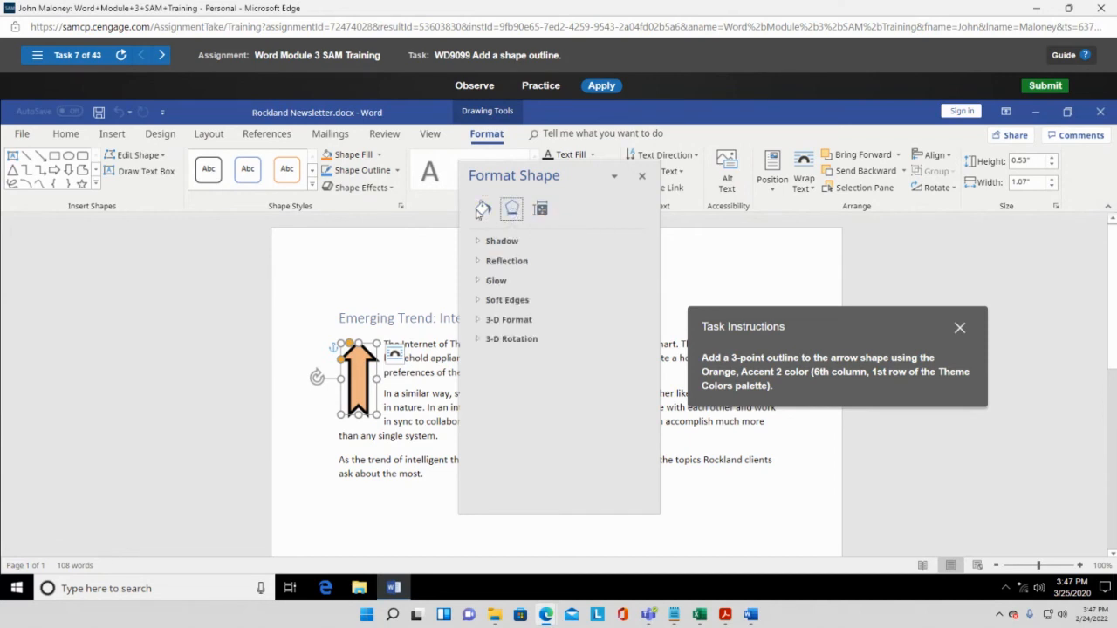
pyautogui.click(541, 209)
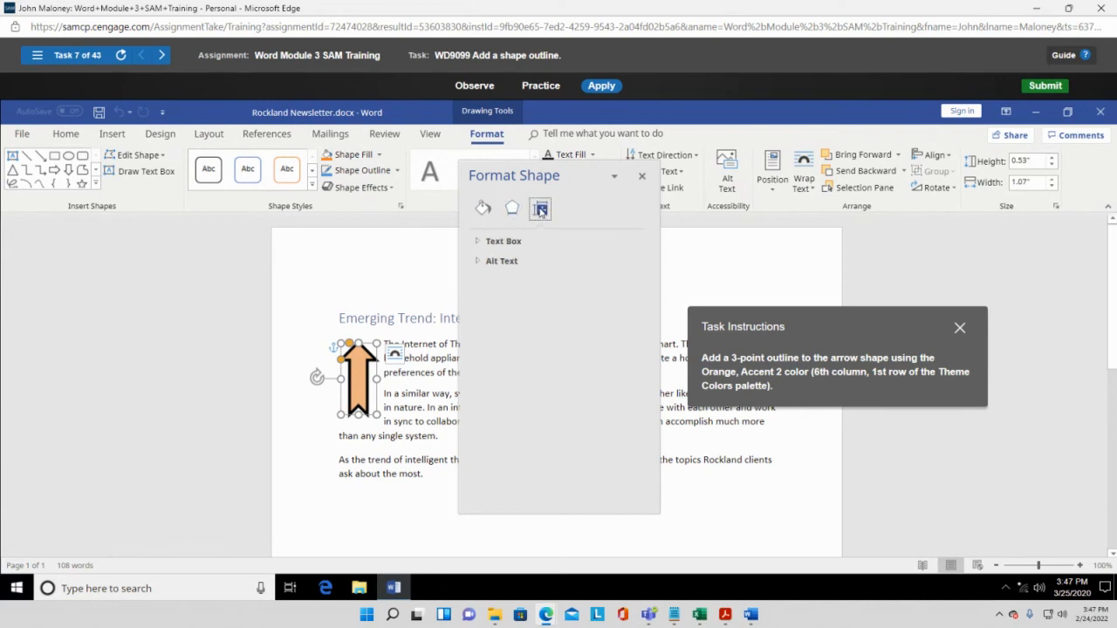
pyautogui.click(512, 209)
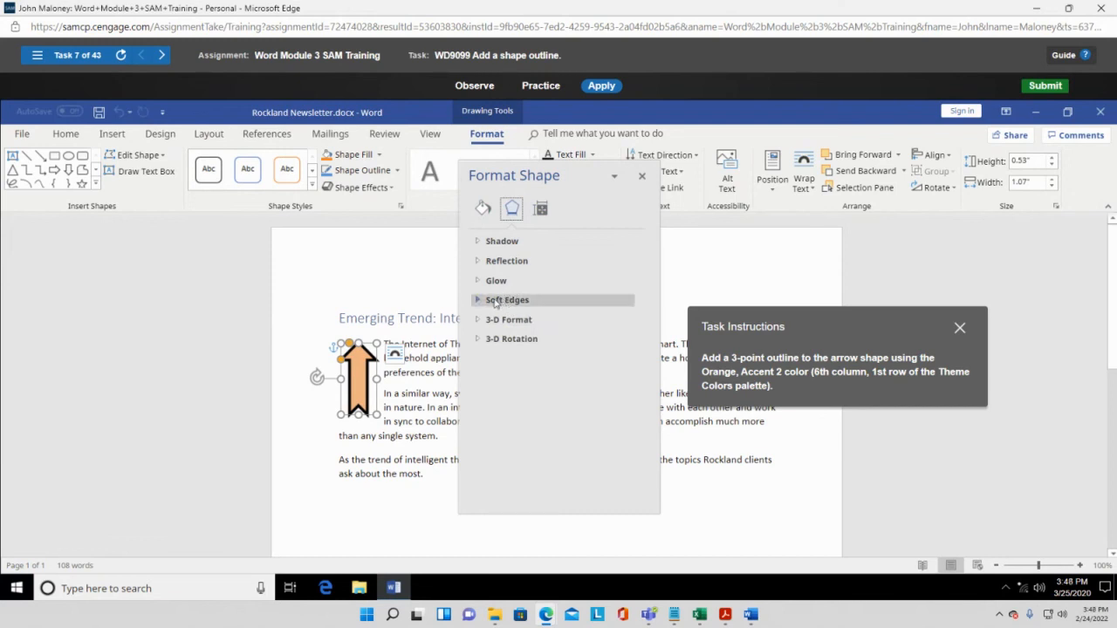
pyautogui.click(412, 221)
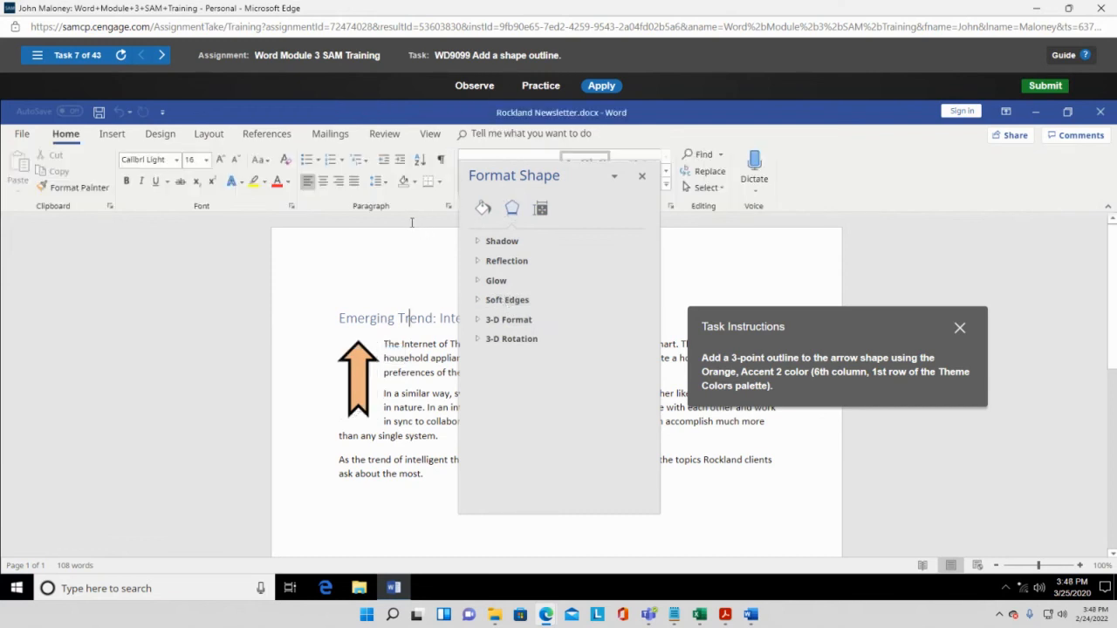
pyautogui.click(643, 176)
# Step: Start the shape outline task in Practice mode and give the arrow an Orange, Accent 2 outline
pyautogui.click(540, 87)
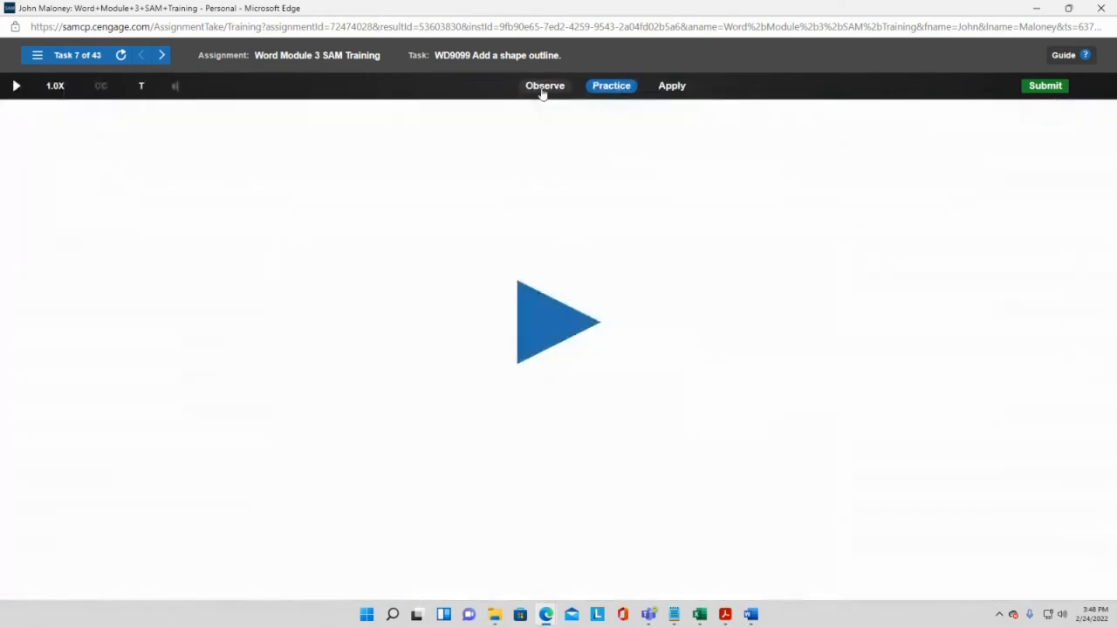
pyautogui.click(544, 293)
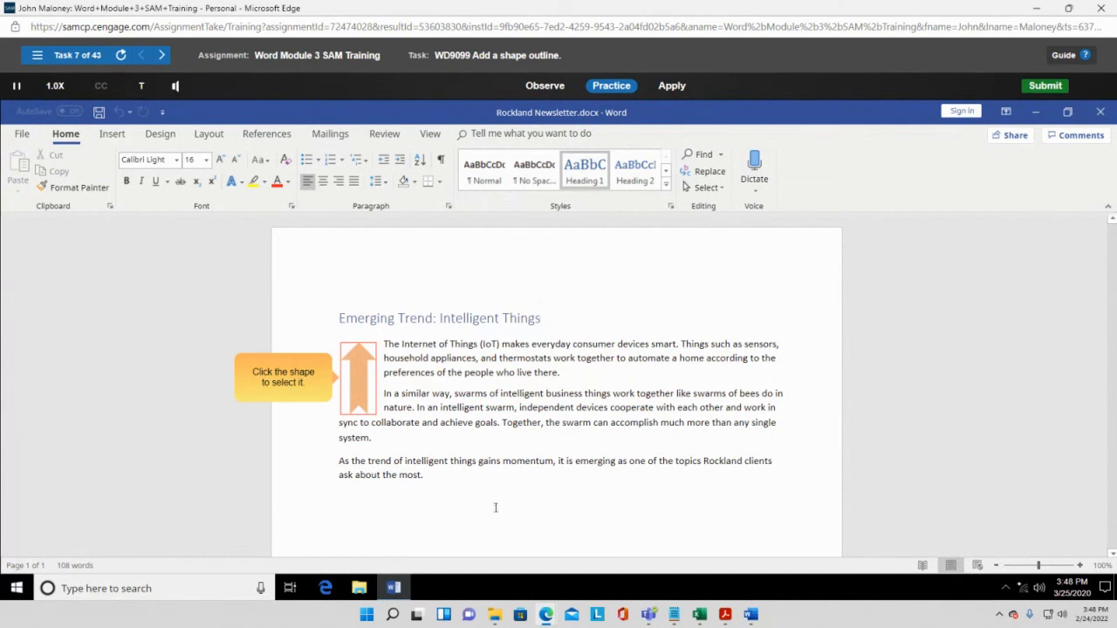
pyautogui.click(367, 367)
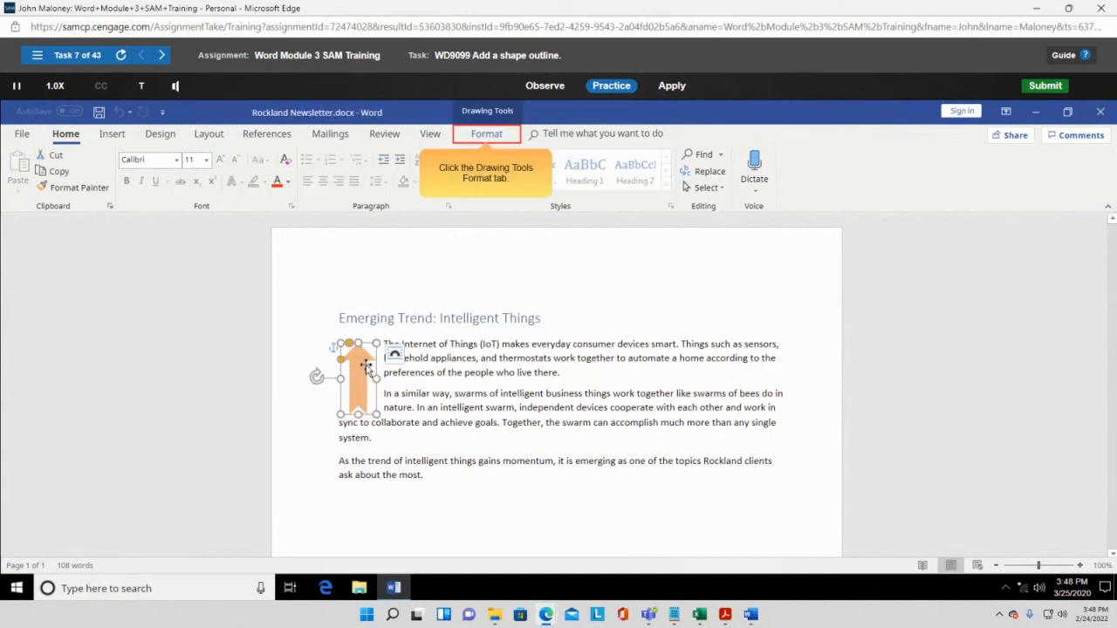
pyautogui.click(476, 138)
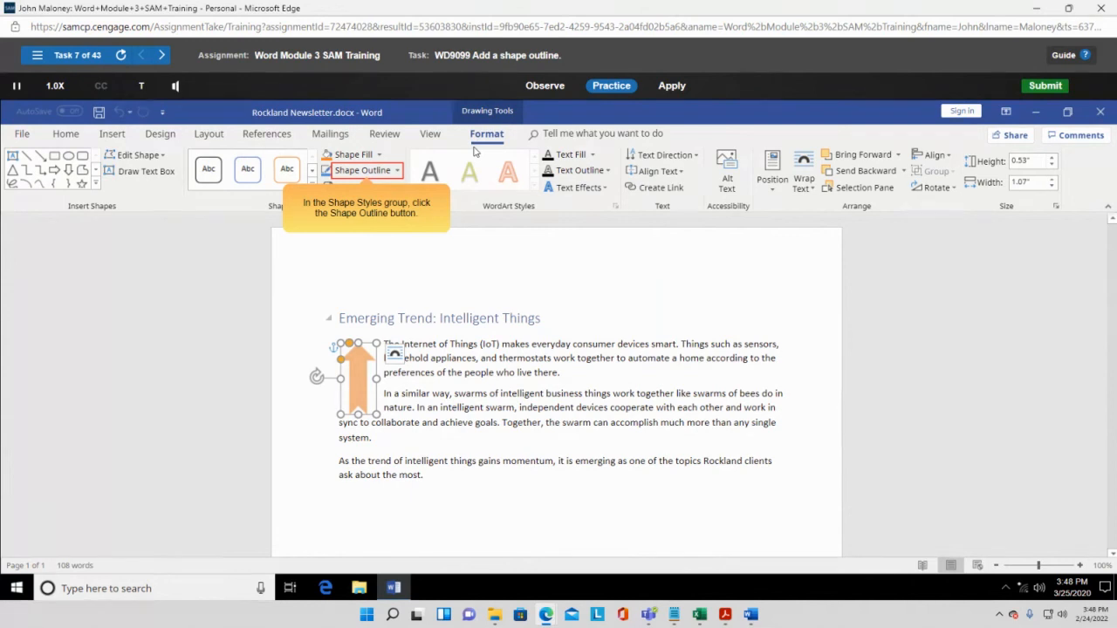
pyautogui.click(387, 170)
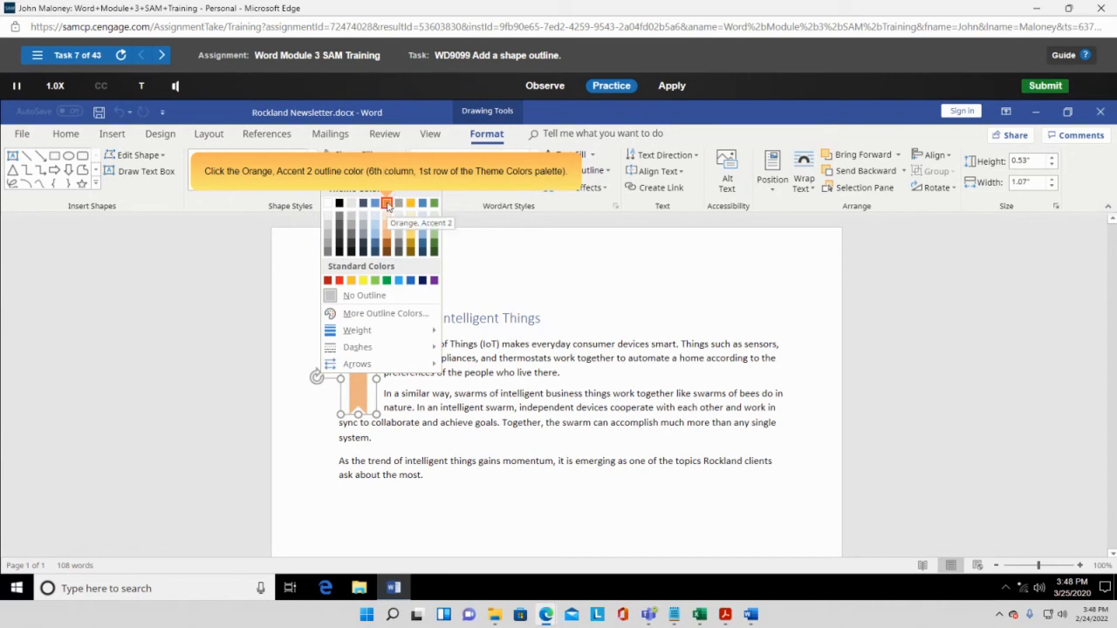
pyautogui.click(387, 203)
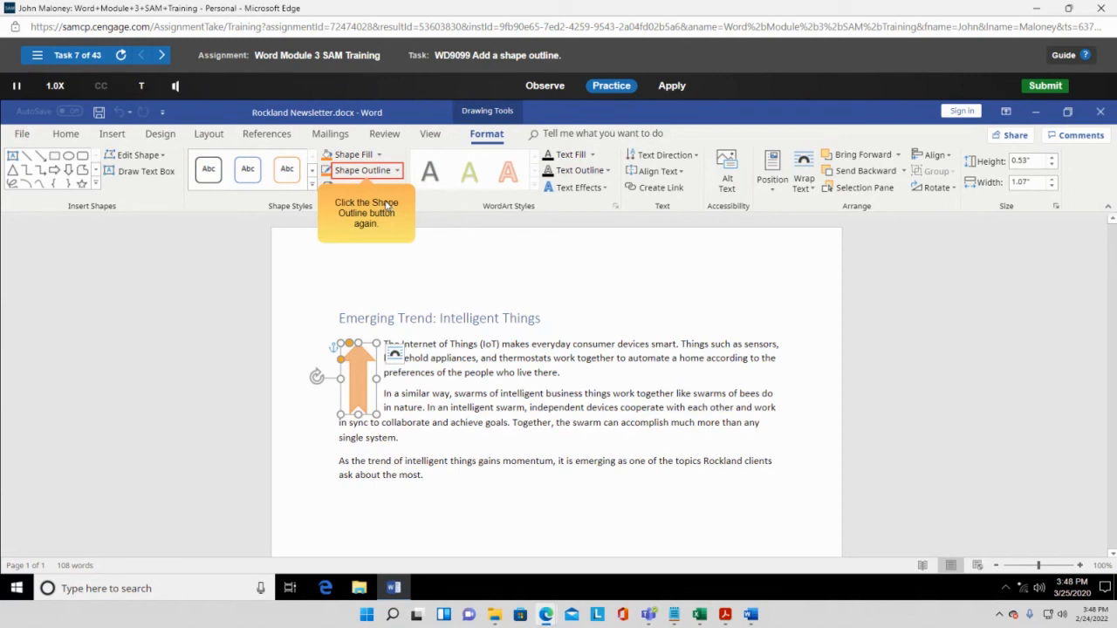
# Step: Set the arrow's outline weight to 3 pt to complete the practice, and reopen the task in Apply mode
pyautogui.click(370, 176)
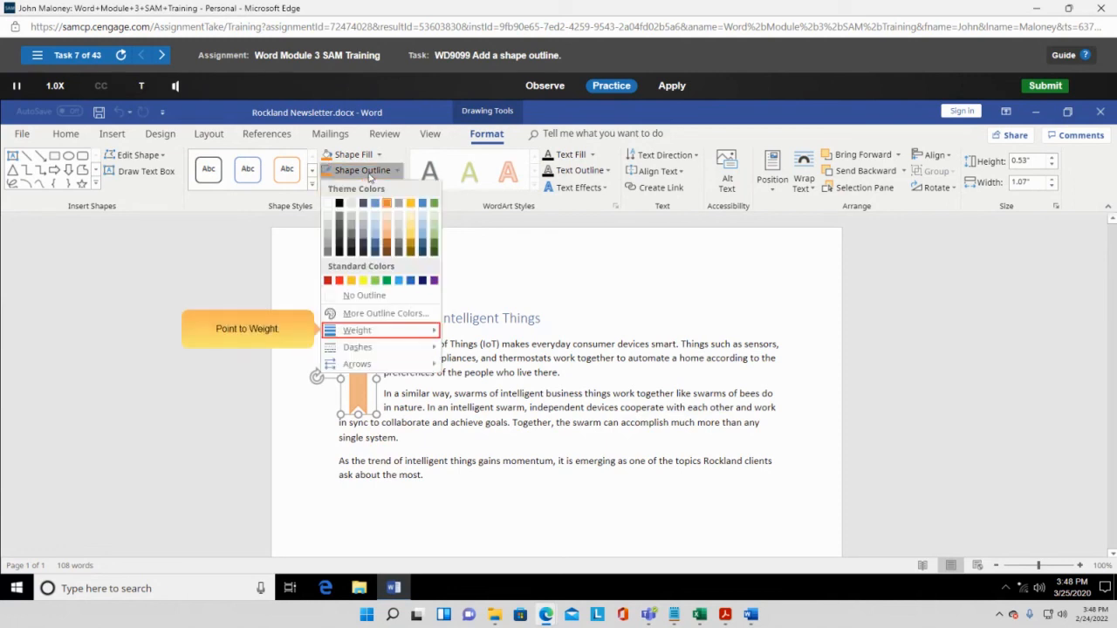
pyautogui.moveTo(402, 331)
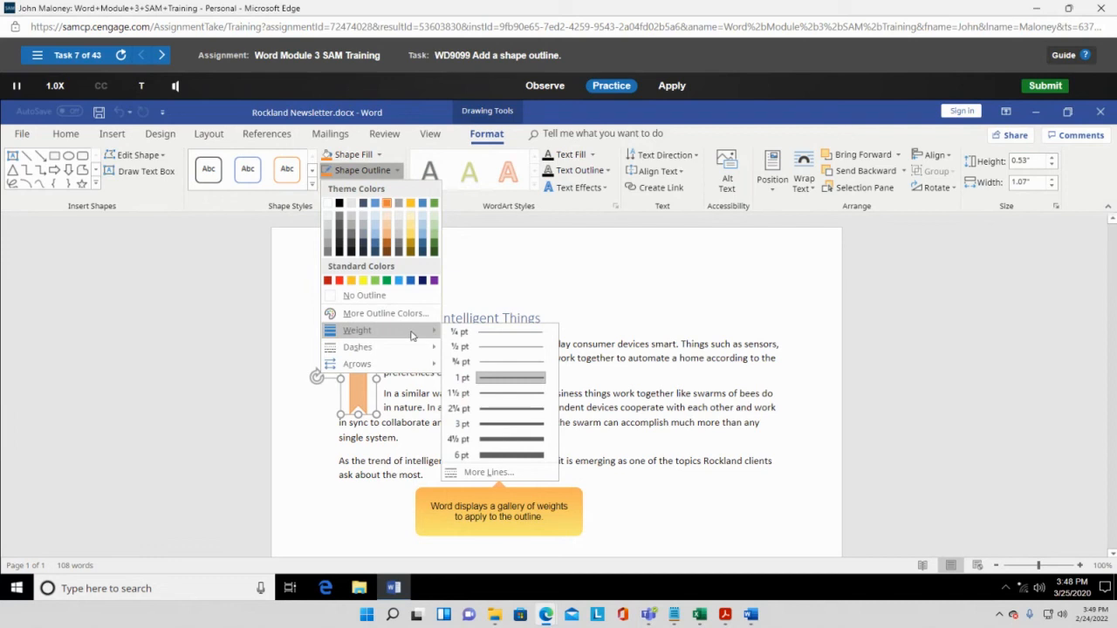
pyautogui.click(493, 425)
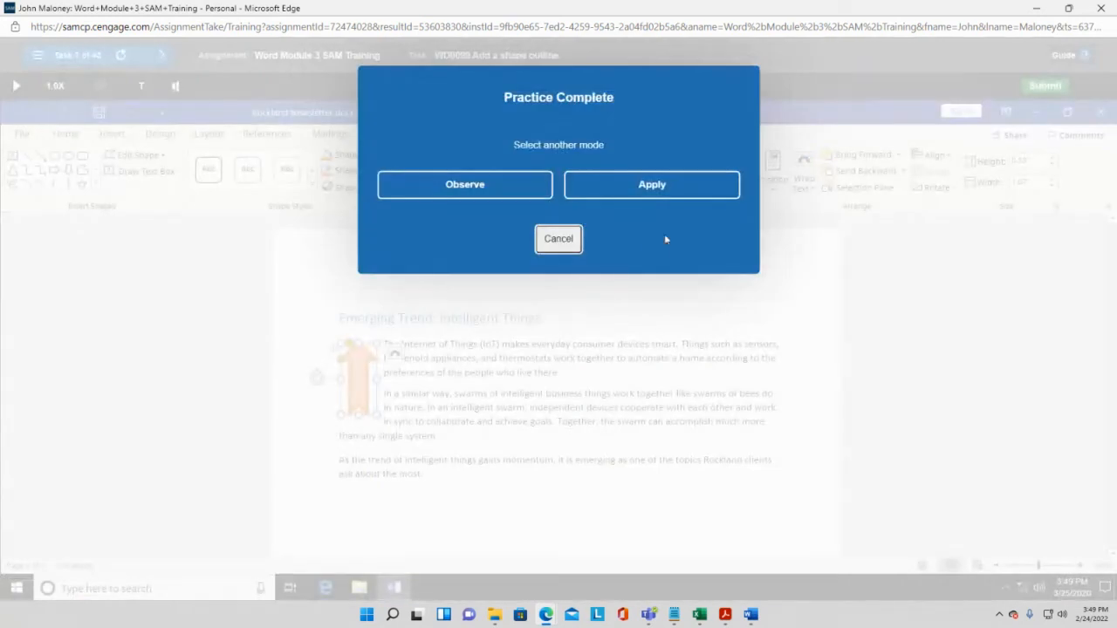
pyautogui.click(654, 190)
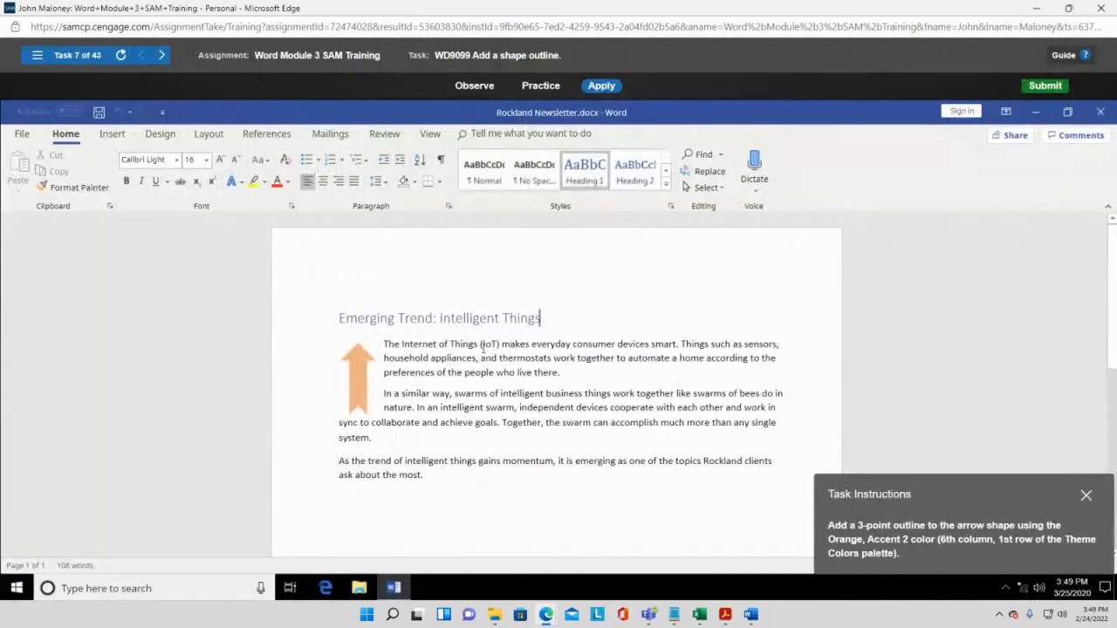
# Step: Give the arrow shape an Orange, Accent 2 outline with a 3 pt weight
pyautogui.click(358, 370)
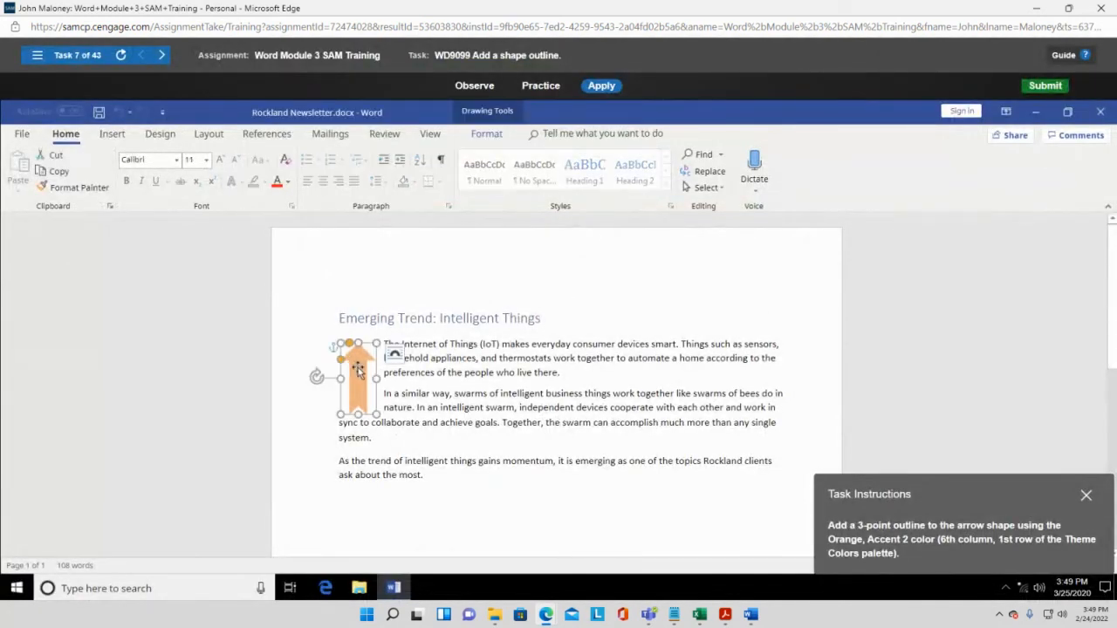
pyautogui.click(494, 139)
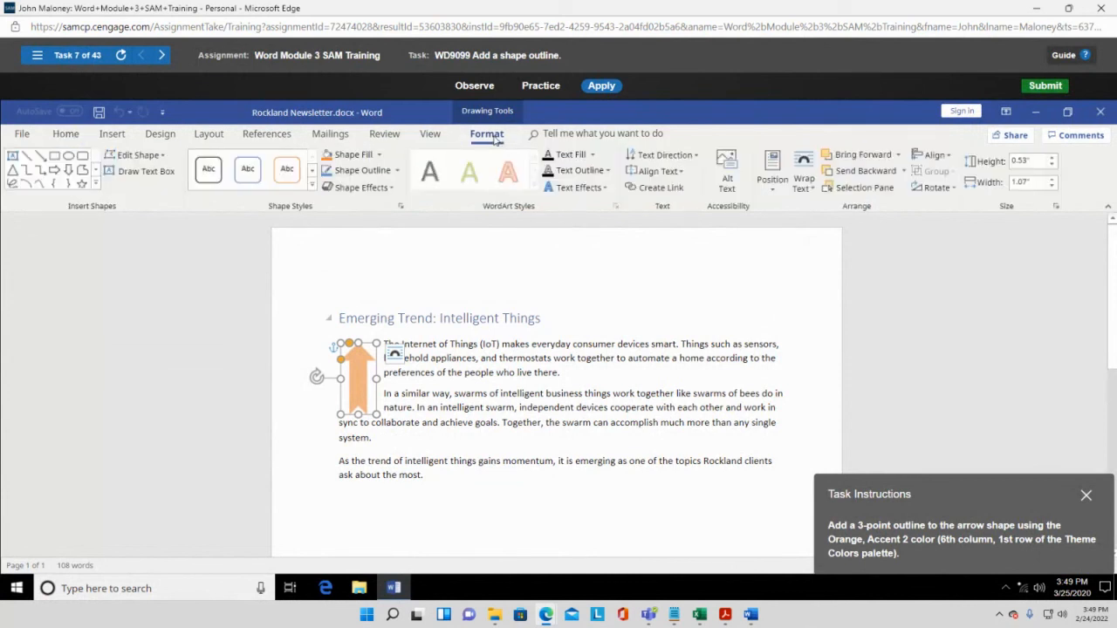
pyautogui.click(375, 178)
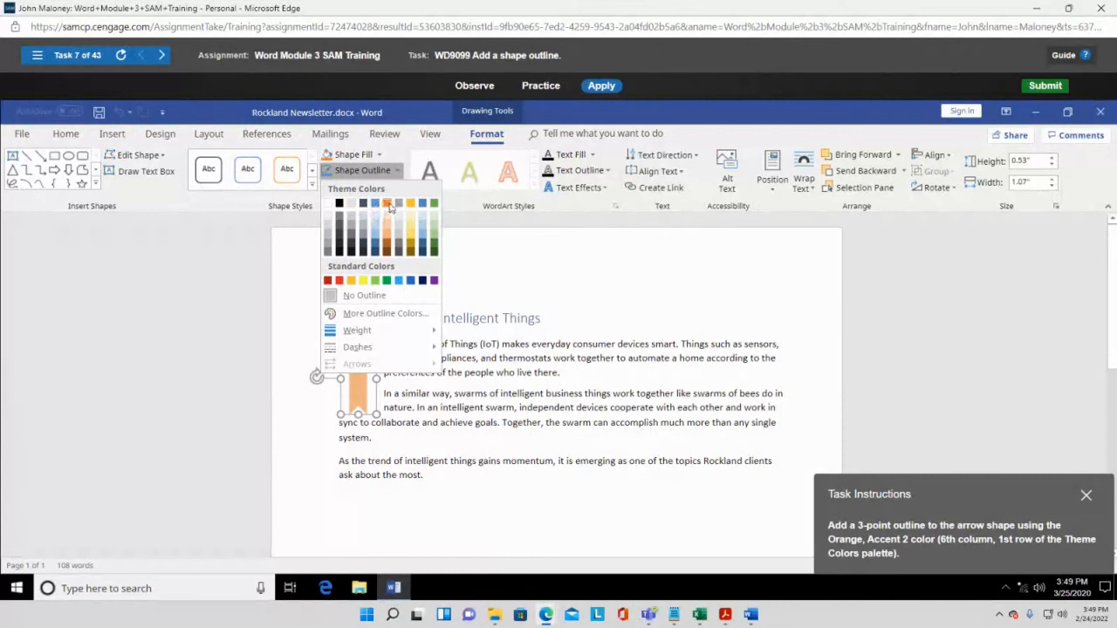
pyautogui.click(389, 205)
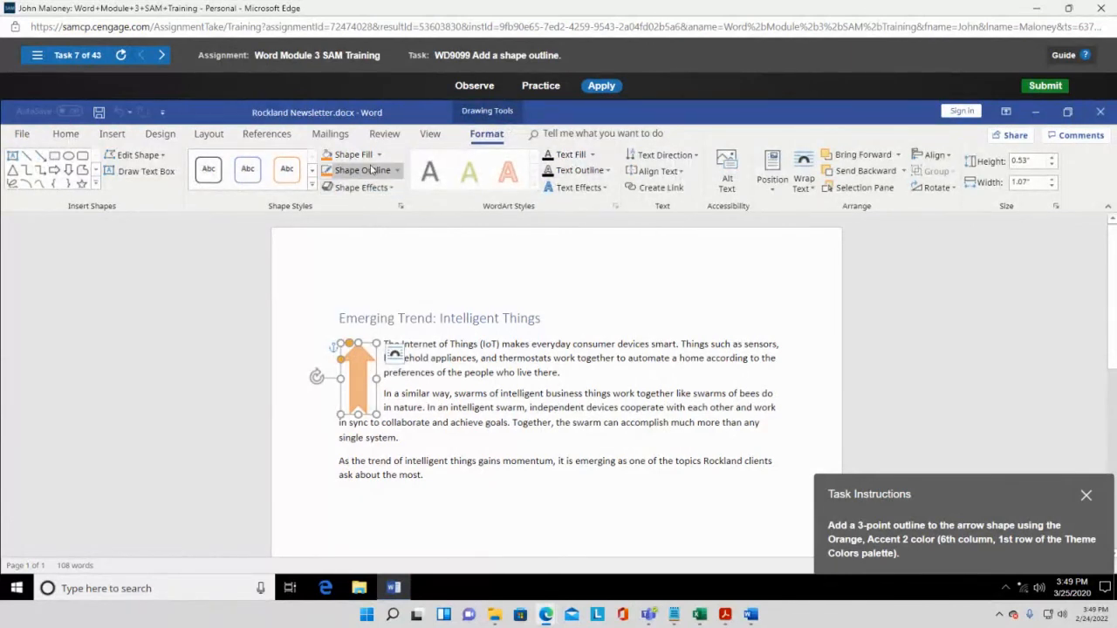
pyautogui.click(373, 170)
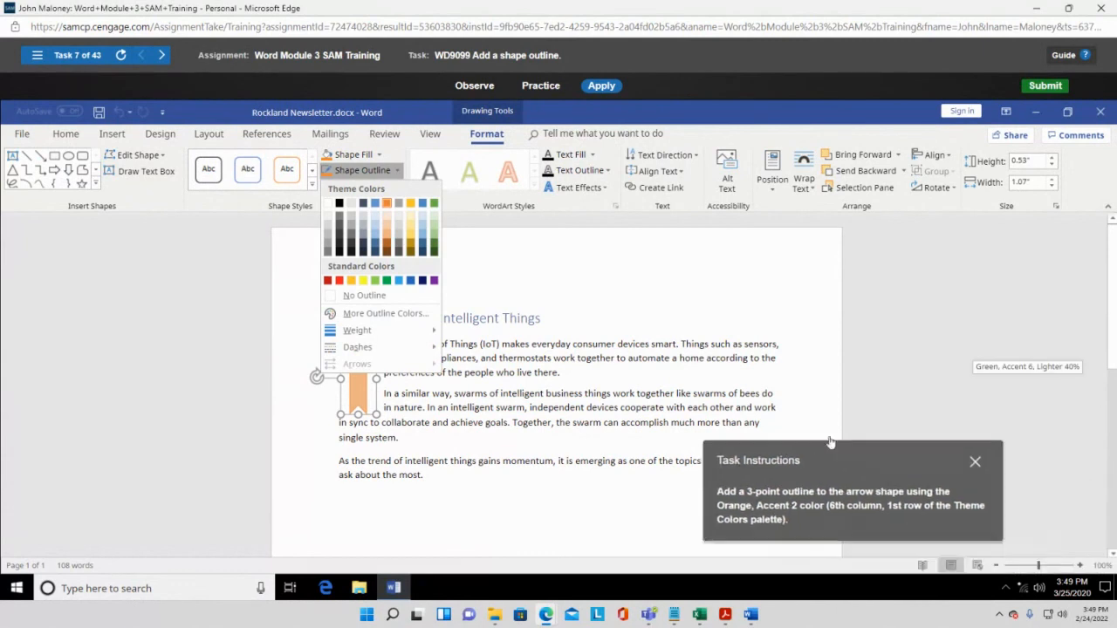
pyautogui.moveTo(969, 497); pyautogui.dragTo(668, 273)
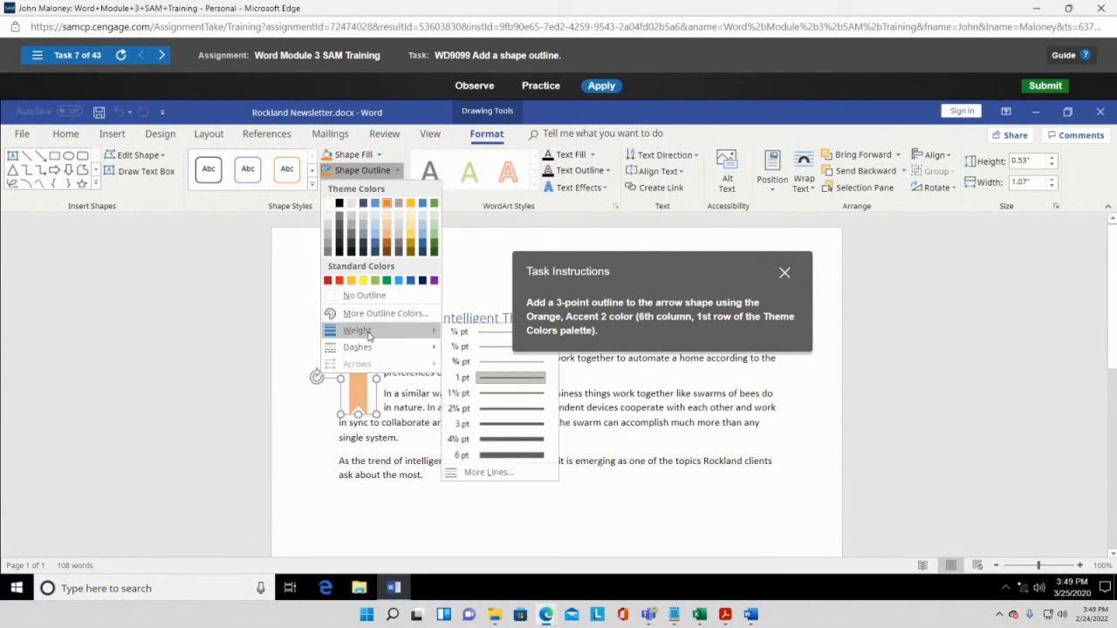
pyautogui.click(485, 425)
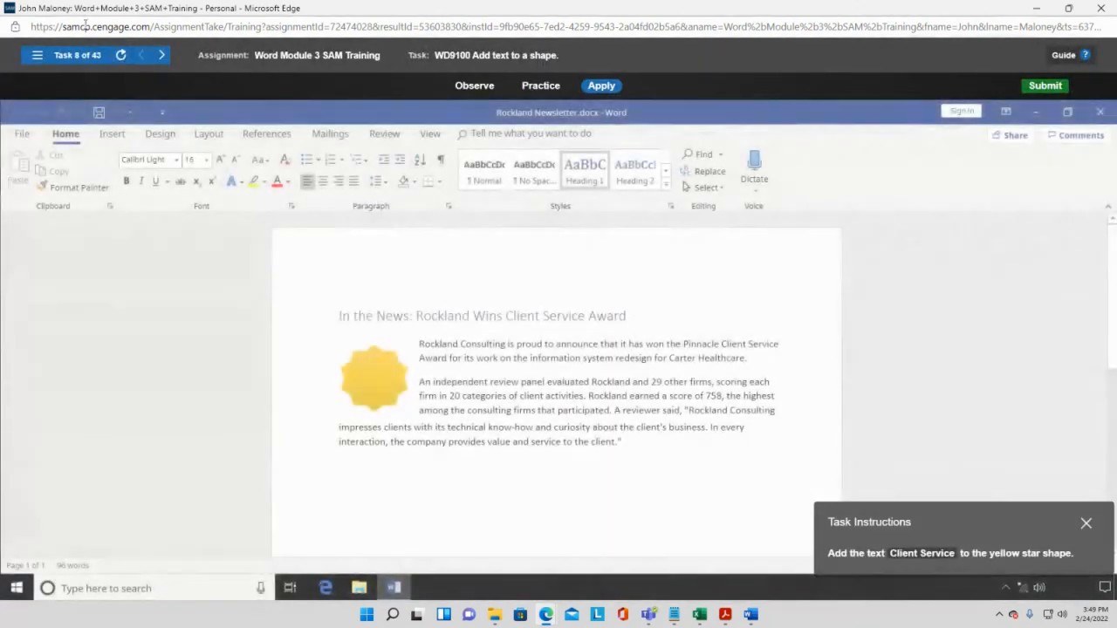
# Step: Close the Word Module 3 SAM Training window and leave its activity page for the course list
pyautogui.click(1101, 113)
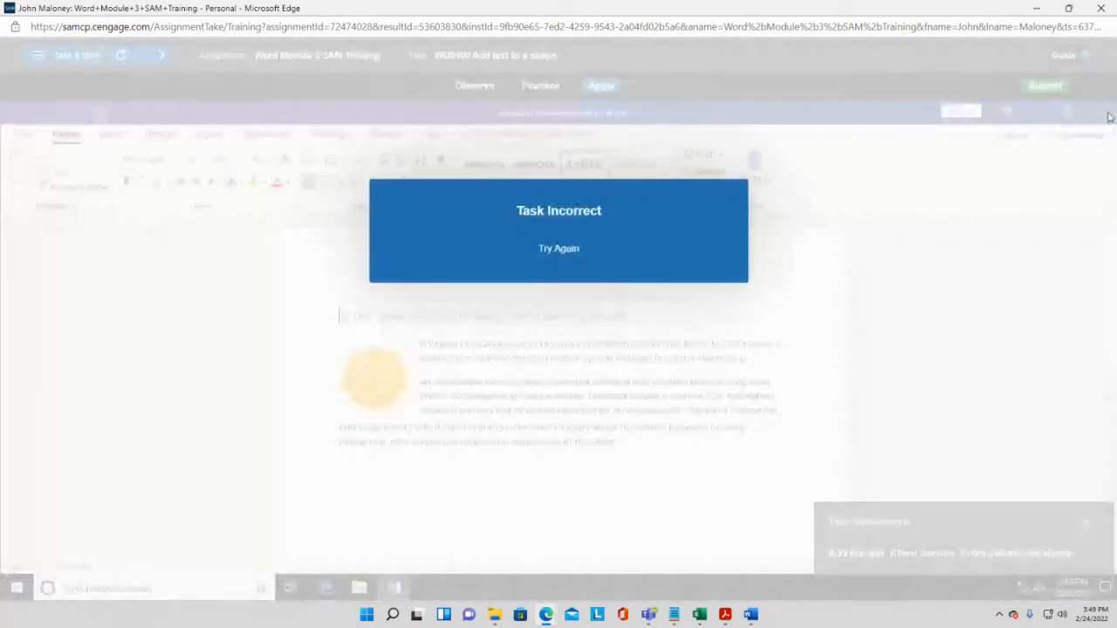
pyautogui.click(1112, 9)
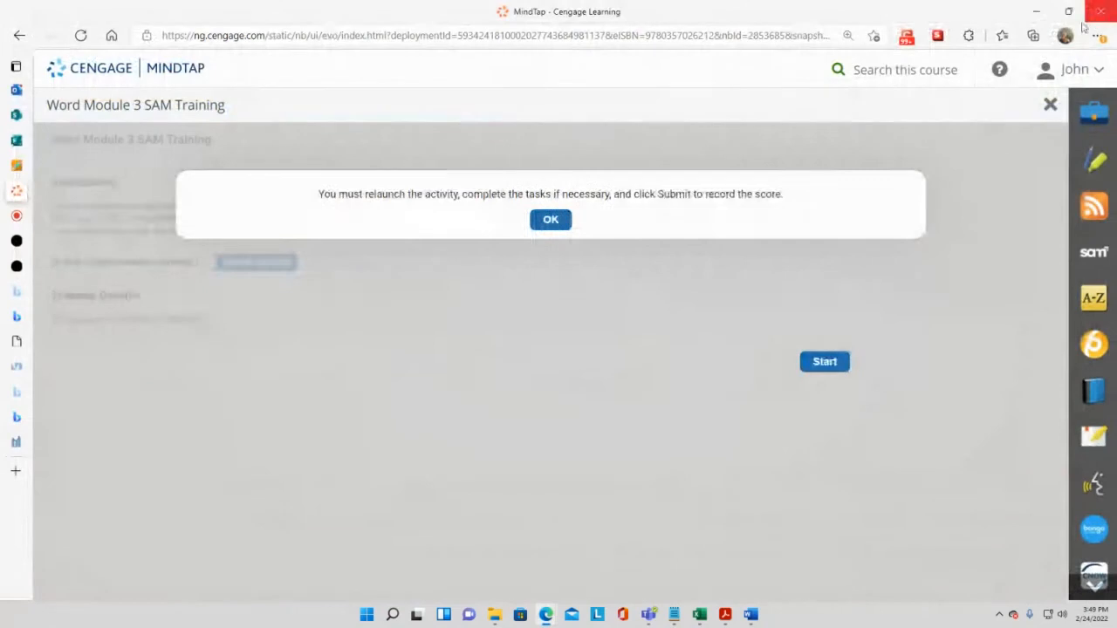
pyautogui.click(1051, 106)
# Step: Start the Word Module 4 SAM Training activity from the course list and maximize its window
pyautogui.scroll(-2, 288, 401)
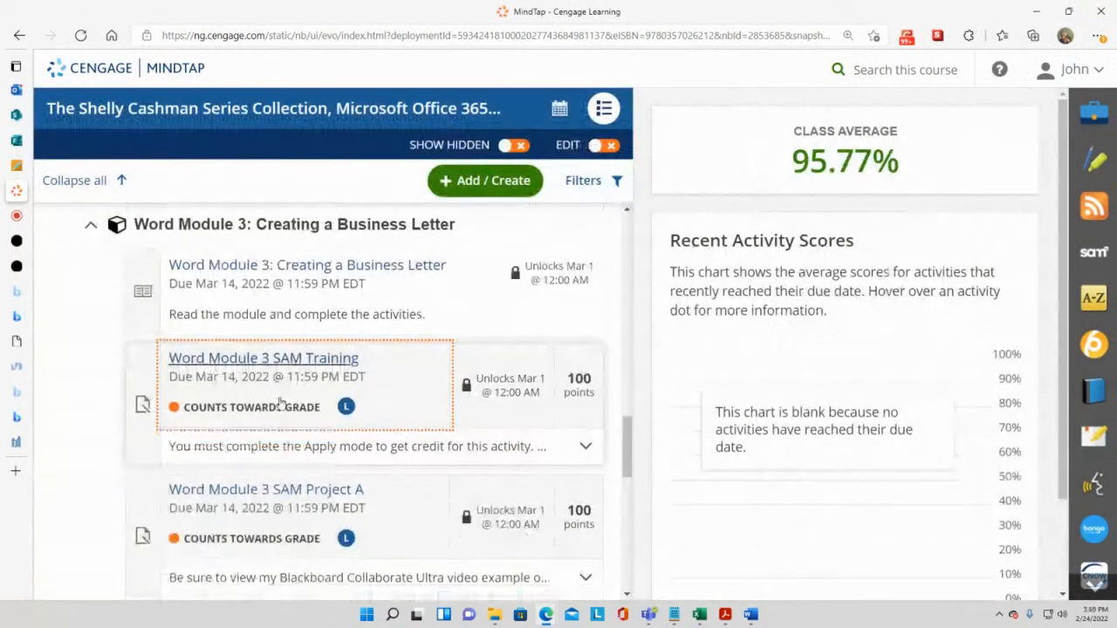
pyautogui.scroll(-3, 288, 402)
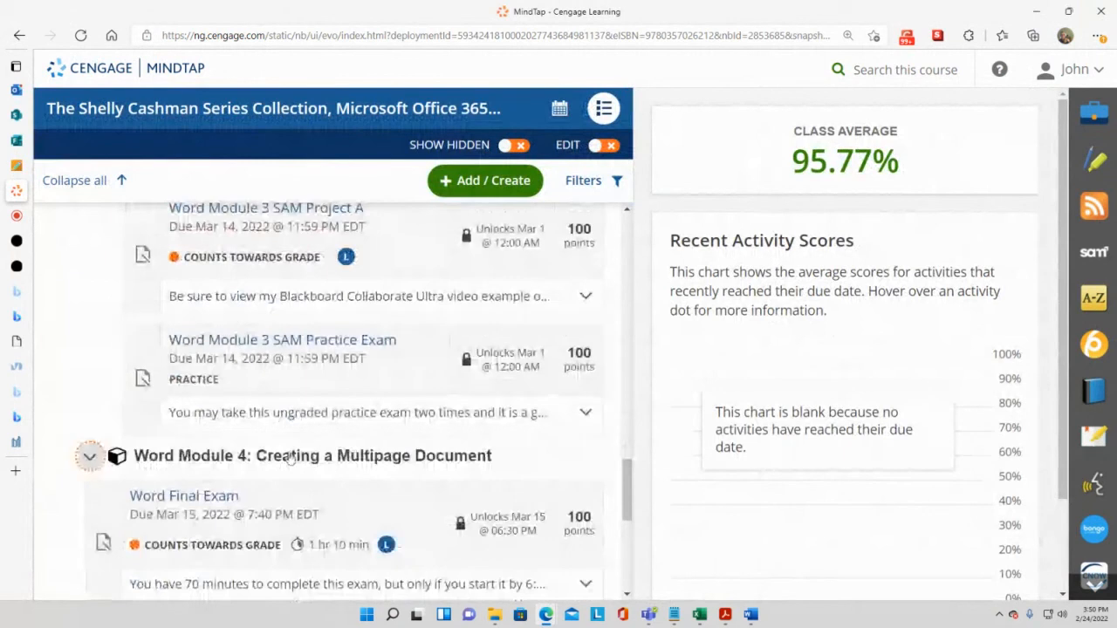
pyautogui.scroll(-2, 290, 460)
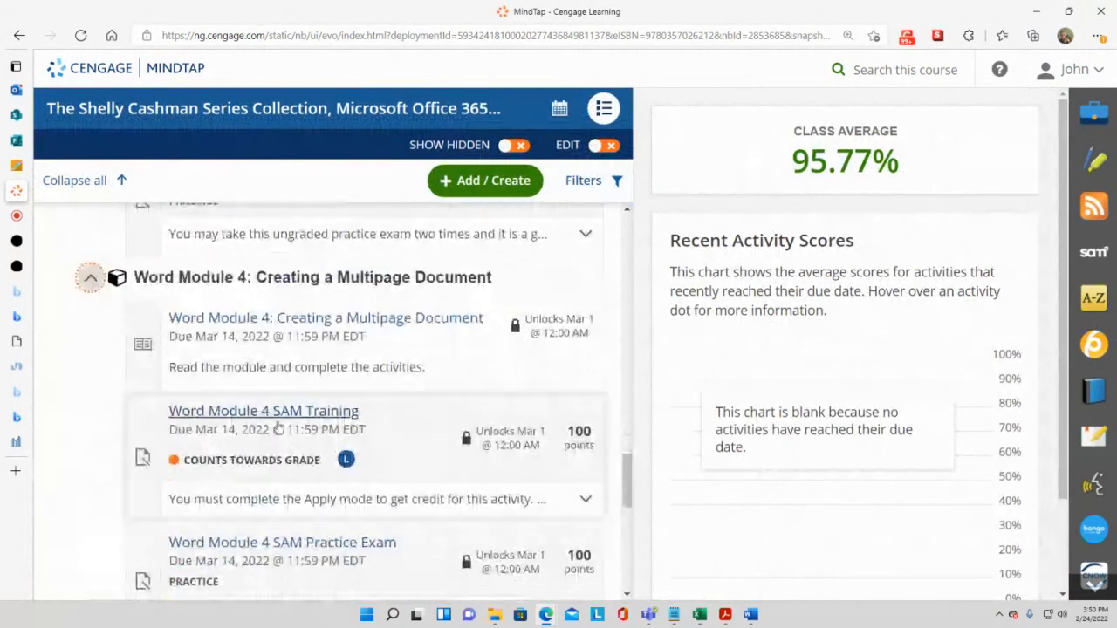
pyautogui.click(288, 432)
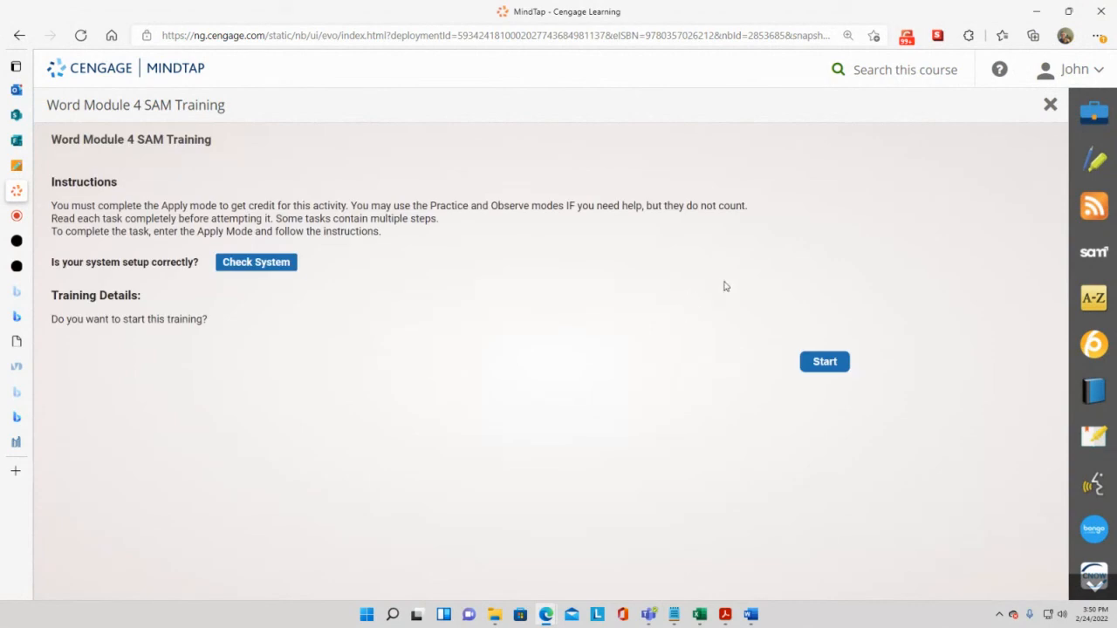
pyautogui.click(808, 365)
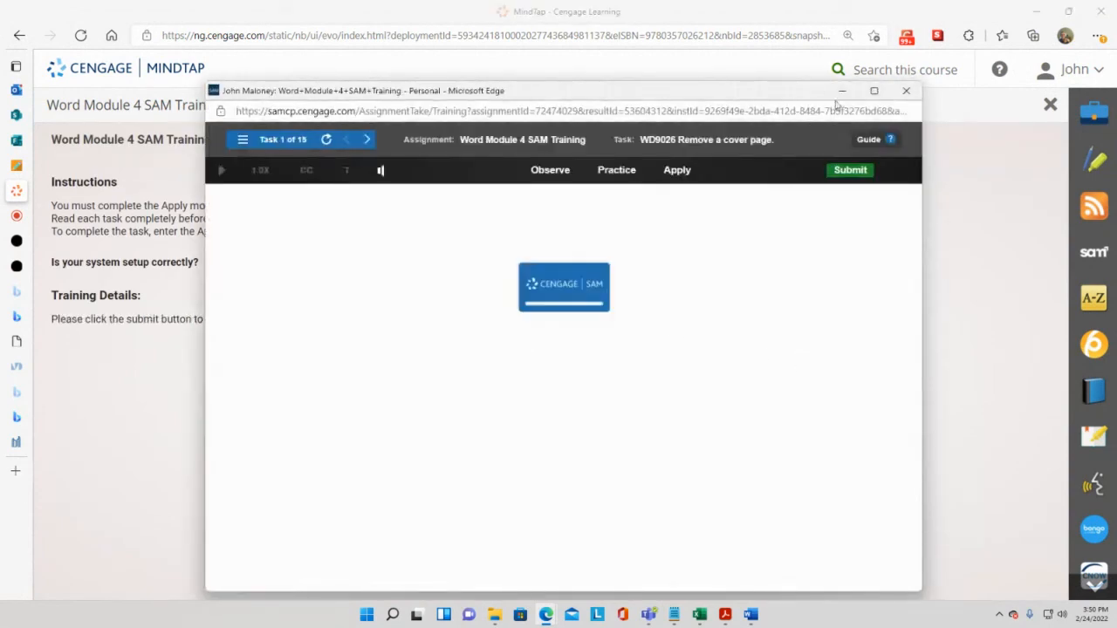
pyautogui.click(875, 92)
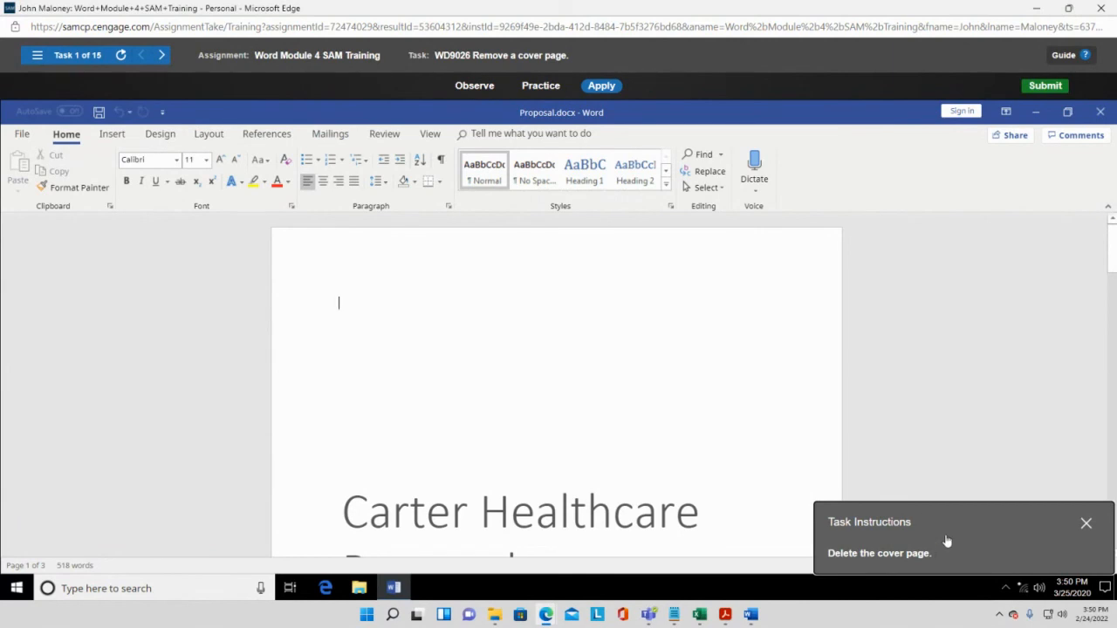
# Step: Remove the current cover page from the Proposal document
pyautogui.moveTo(948, 529); pyautogui.dragTo(940, 315)
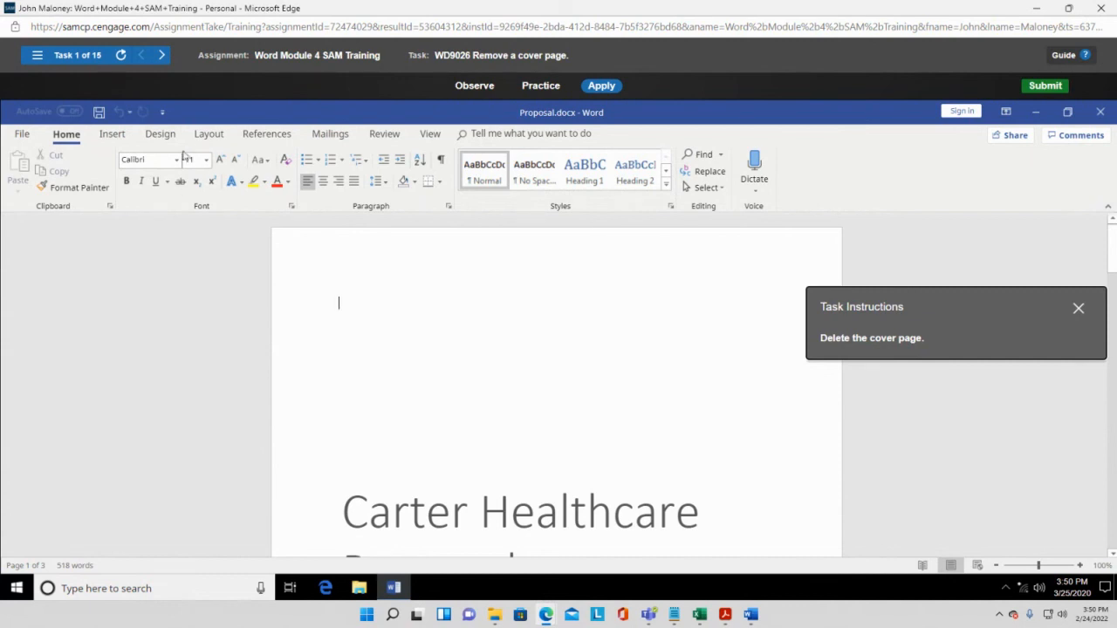
pyautogui.click(164, 139)
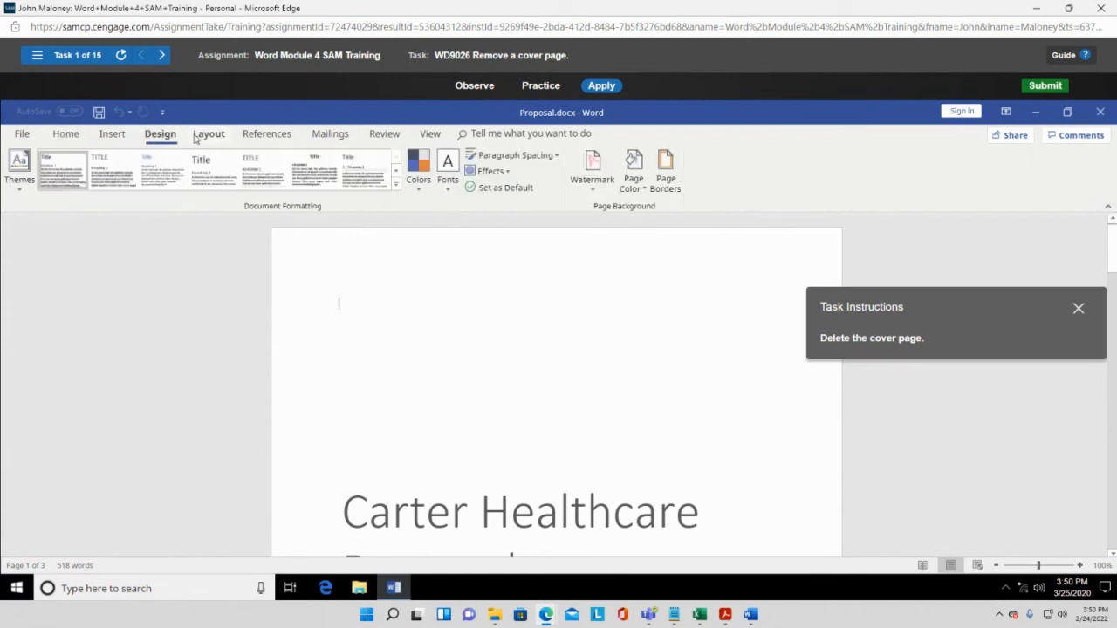
pyautogui.click(113, 141)
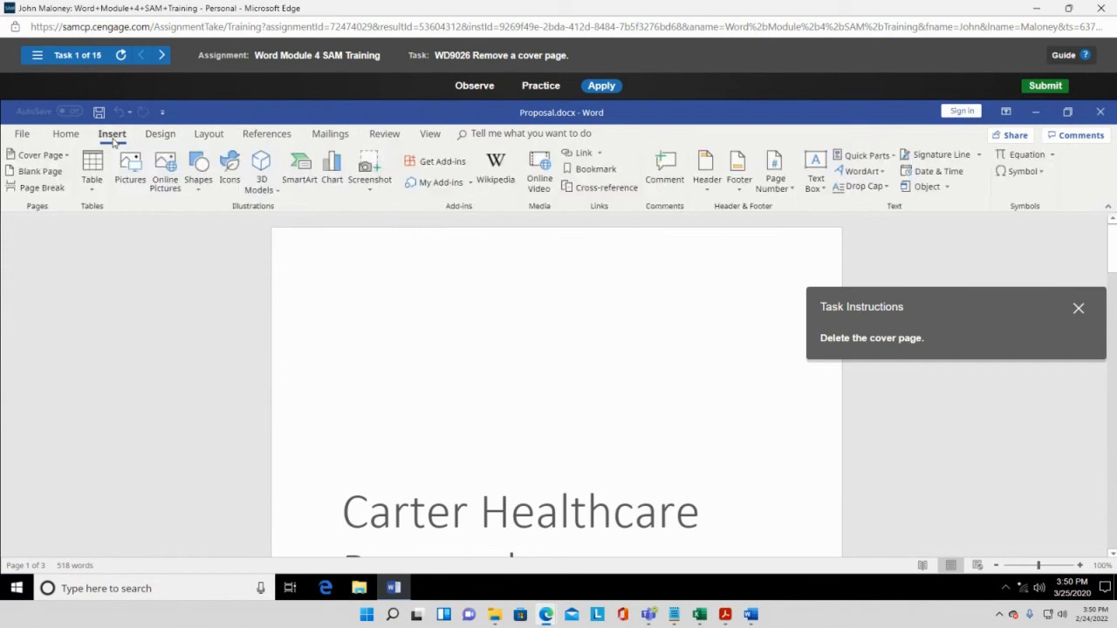
pyautogui.click(69, 157)
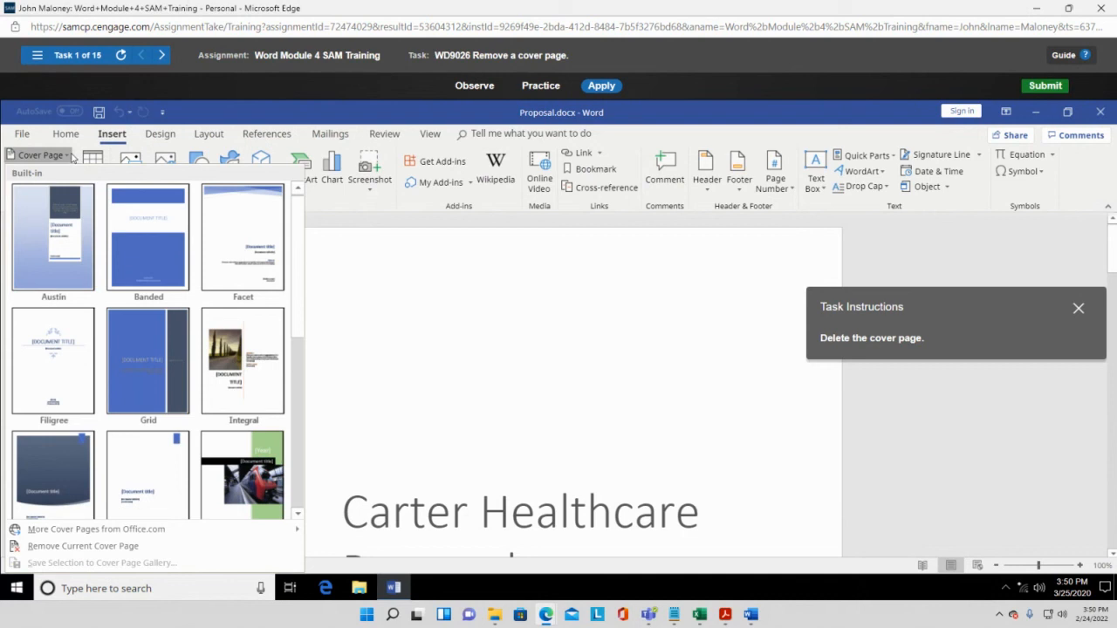
pyautogui.click(87, 548)
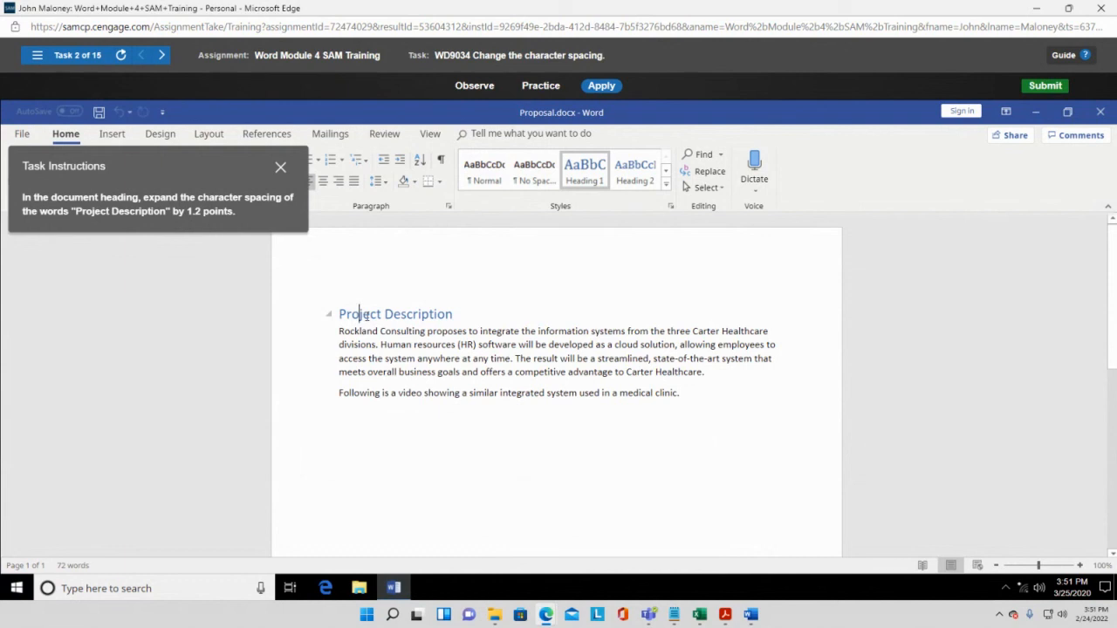
# Step: Select the heading "Project Description", deselect it, and select the words "Rockland Consulting proposes to" in the paragraph below
pyautogui.moveTo(339, 314); pyautogui.dragTo(452, 320)
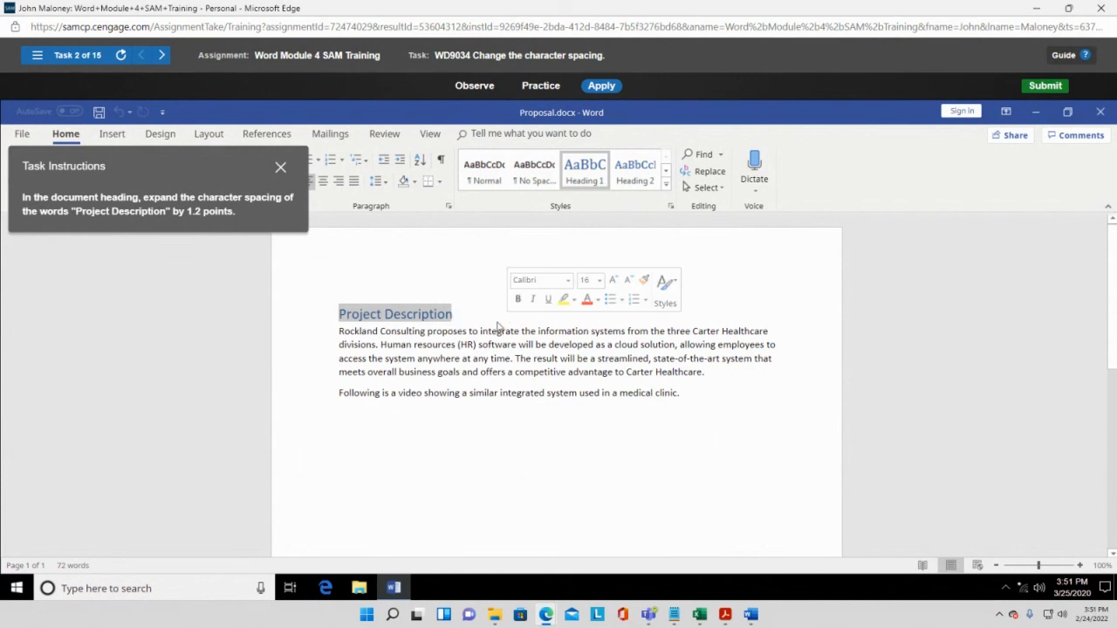
pyautogui.click(491, 311)
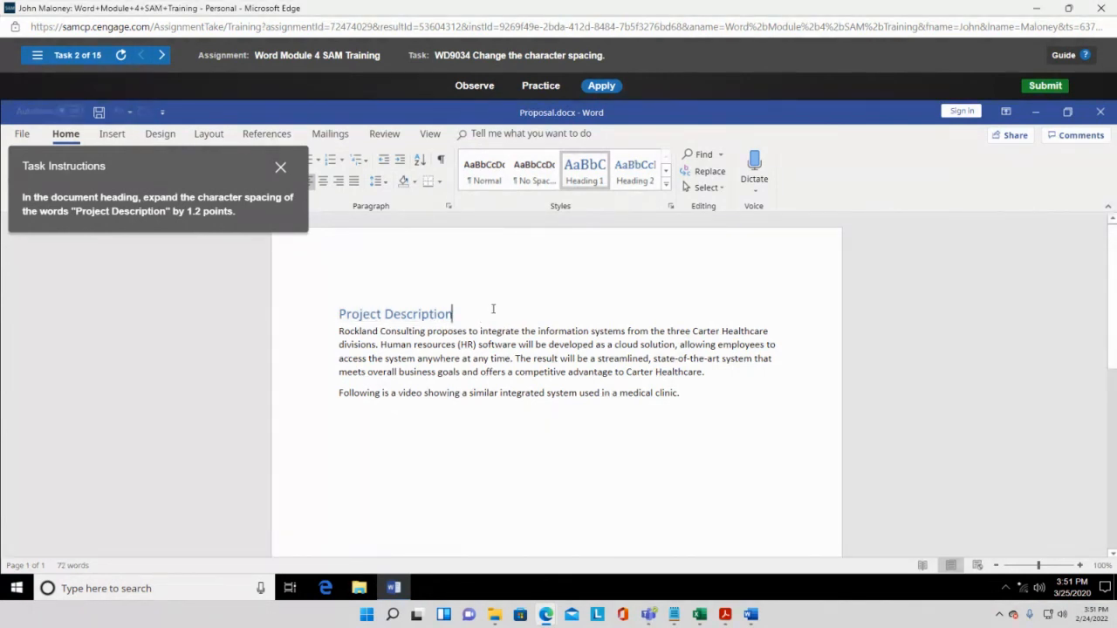
pyautogui.click(339, 332)
pyautogui.moveTo(339, 332); pyautogui.dragTo(494, 329)
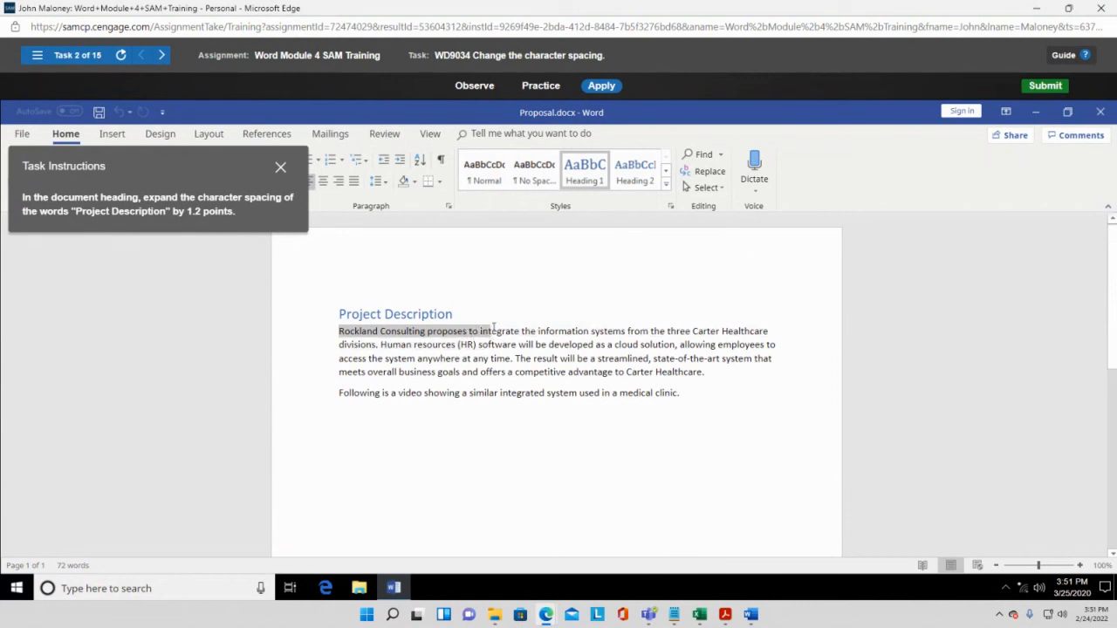
pyautogui.moveTo(492, 327); pyautogui.dragTo(483, 328)
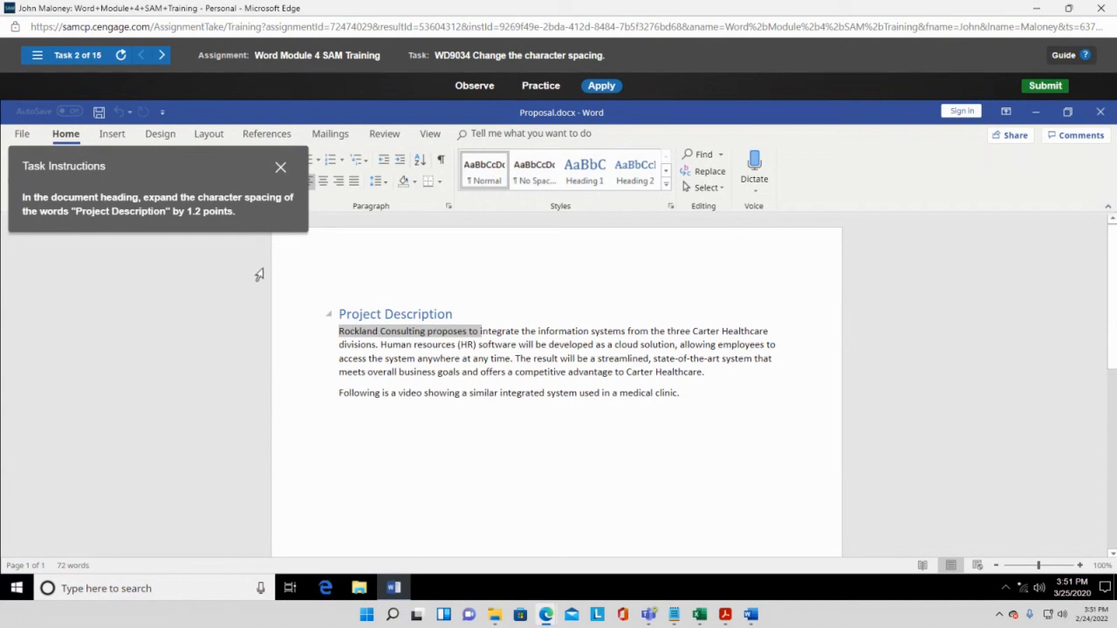
pyautogui.click(431, 137)
pyautogui.moveTo(209, 164); pyautogui.dragTo(818, 242)
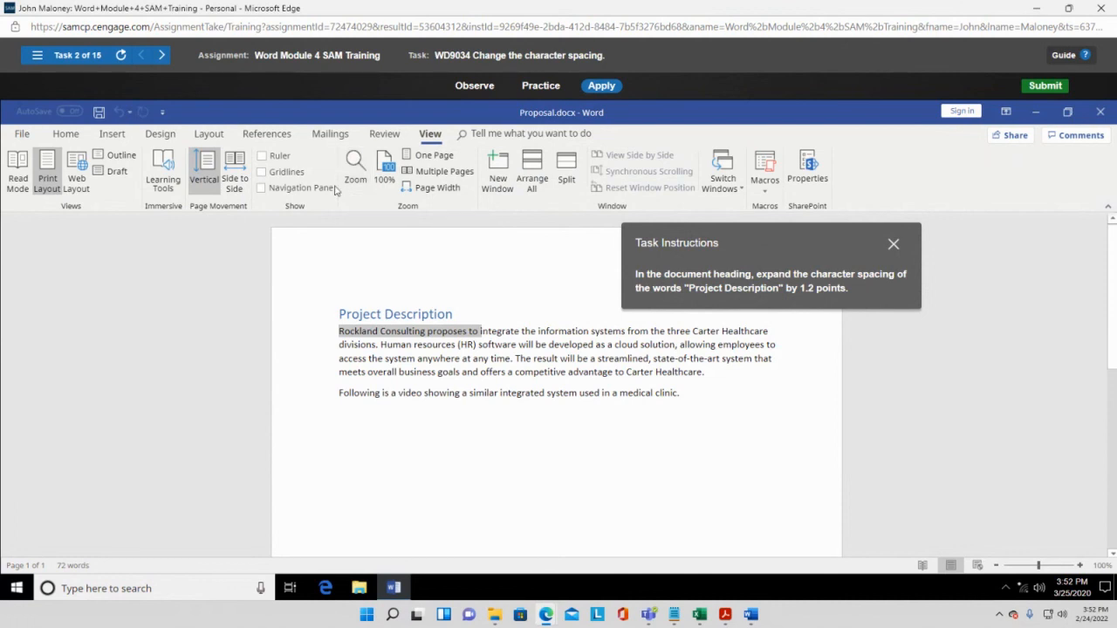
pyautogui.click(395, 312)
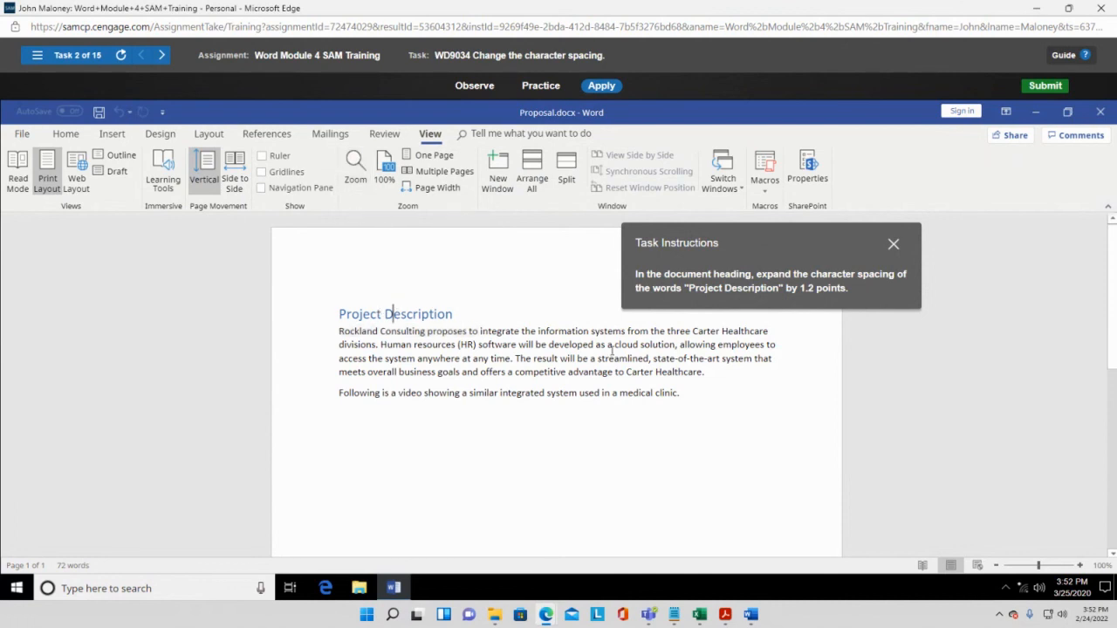
pyautogui.moveTo(845, 251); pyautogui.dragTo(793, 286)
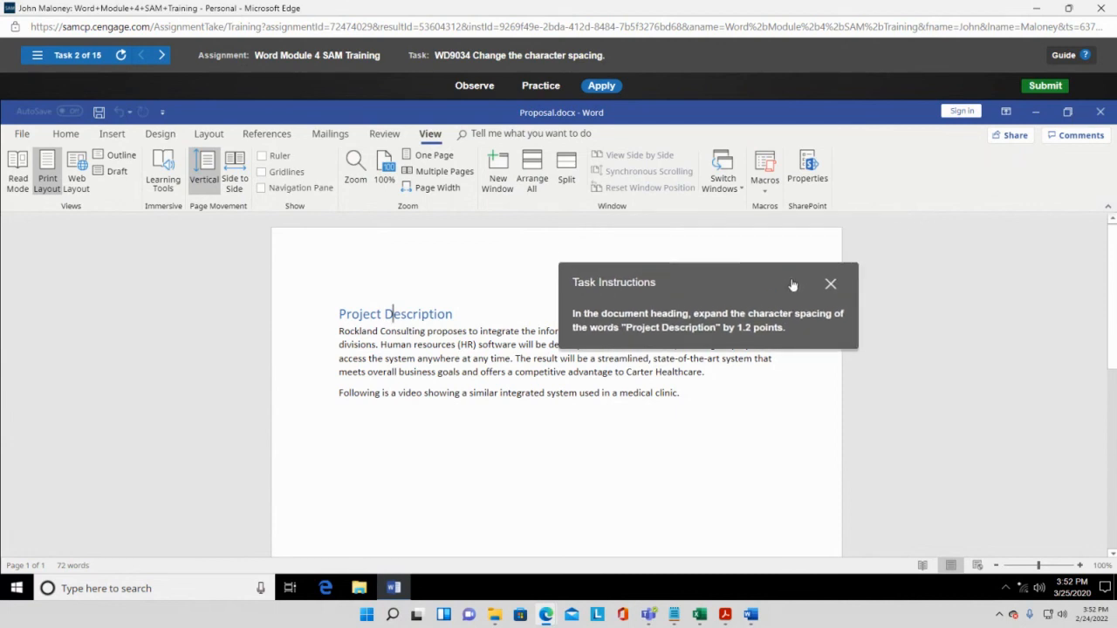
pyautogui.click(77, 138)
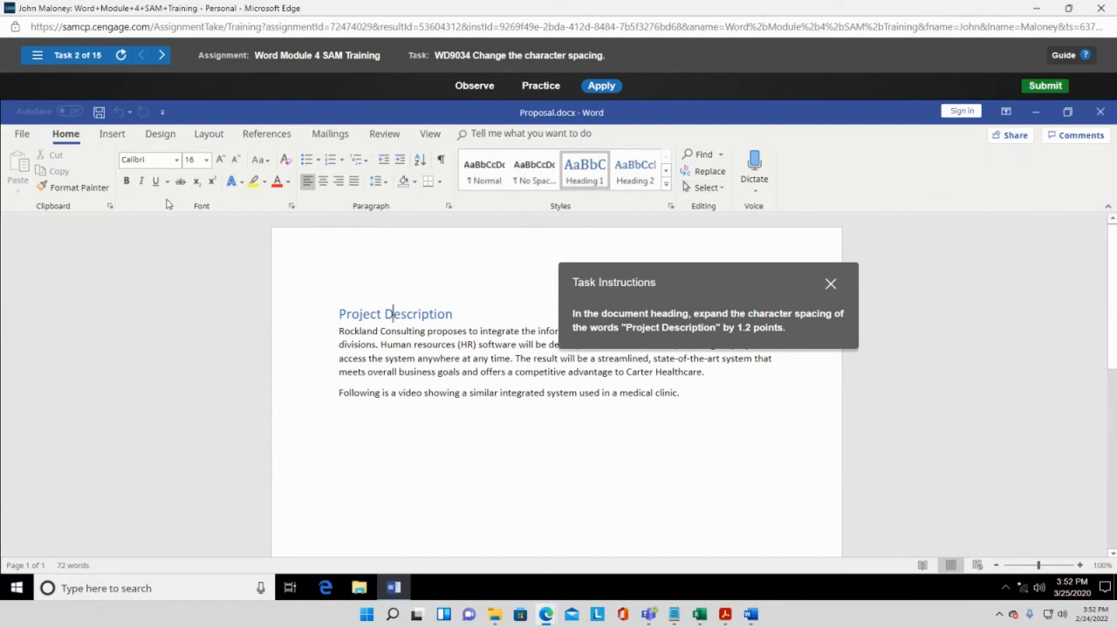
pyautogui.click(292, 206)
pyautogui.moveTo(661, 286); pyautogui.dragTo(862, 238)
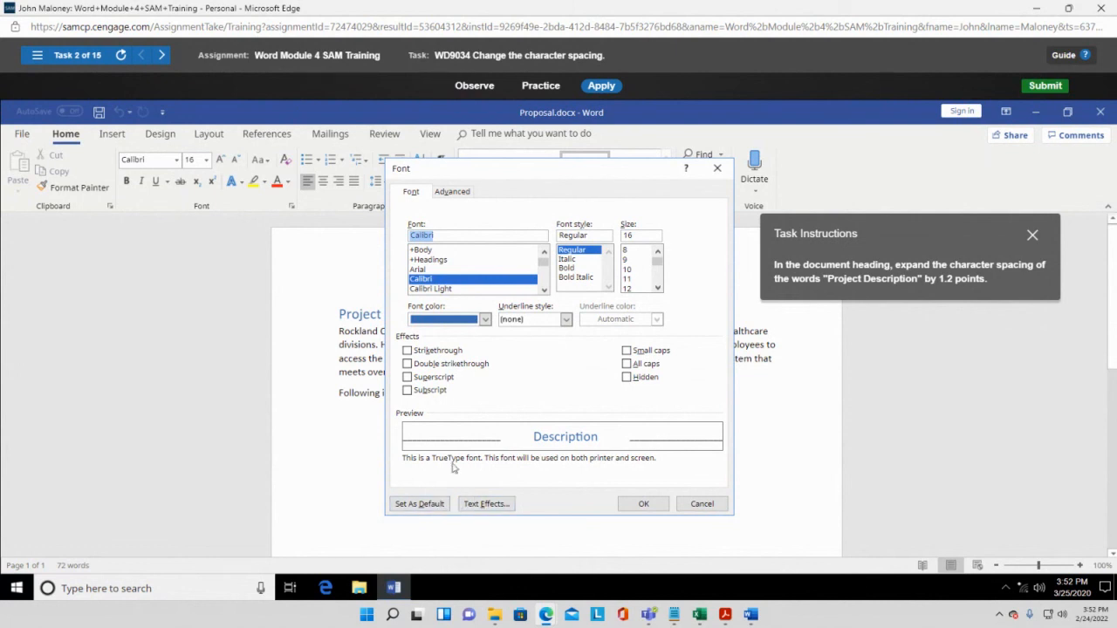
pyautogui.click(449, 192)
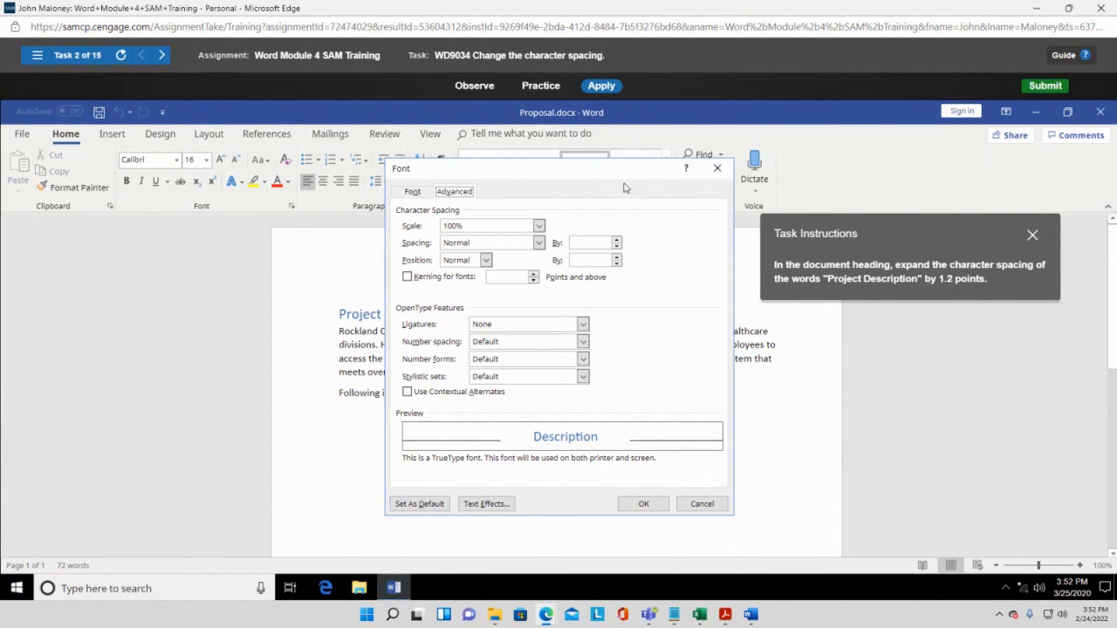
pyautogui.moveTo(620, 169); pyautogui.dragTo(588, 233)
pyautogui.moveTo(572, 286); pyautogui.dragTo(576, 230)
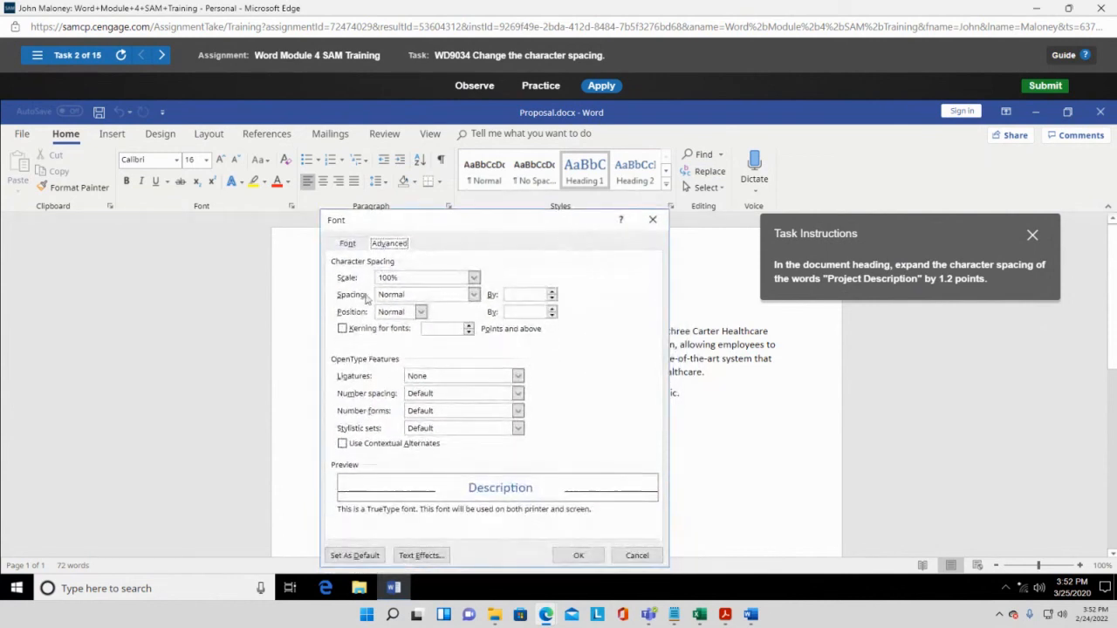
pyautogui.click(653, 219)
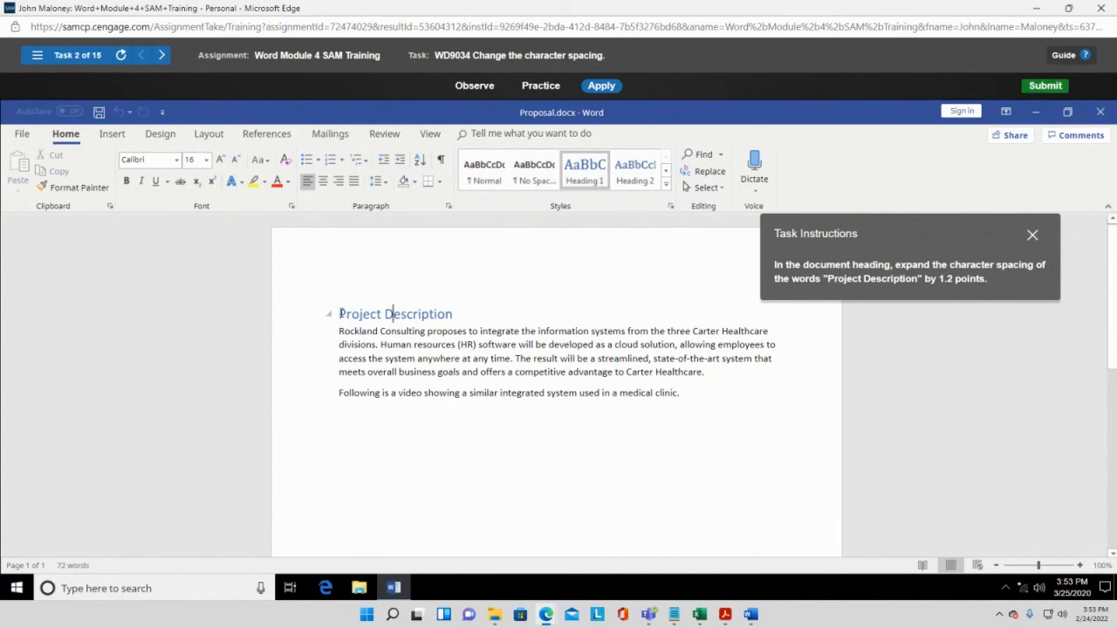
# Step: Expand the character spacing of the heading "Project Description" by 1.2 pt
pyautogui.moveTo(340, 314); pyautogui.dragTo(455, 316)
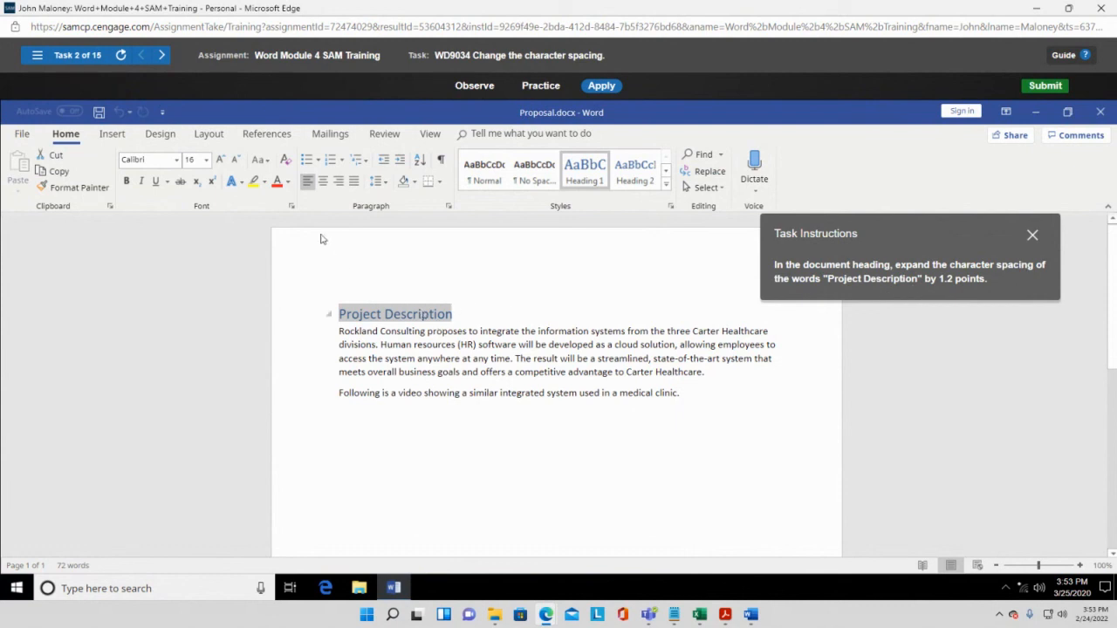
pyautogui.click(291, 207)
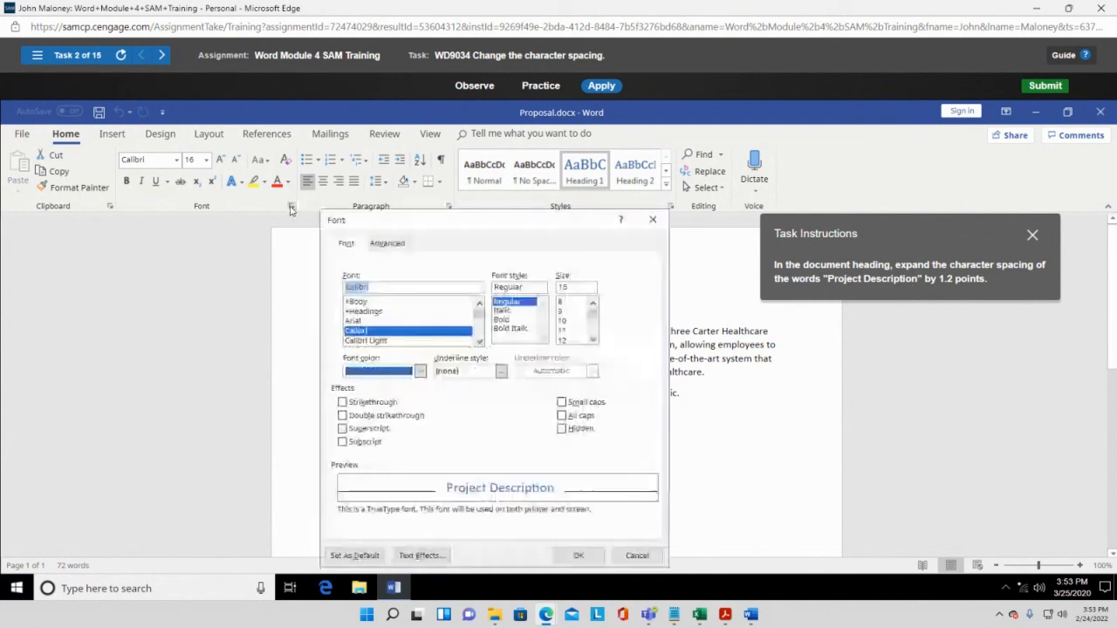
pyautogui.click(393, 244)
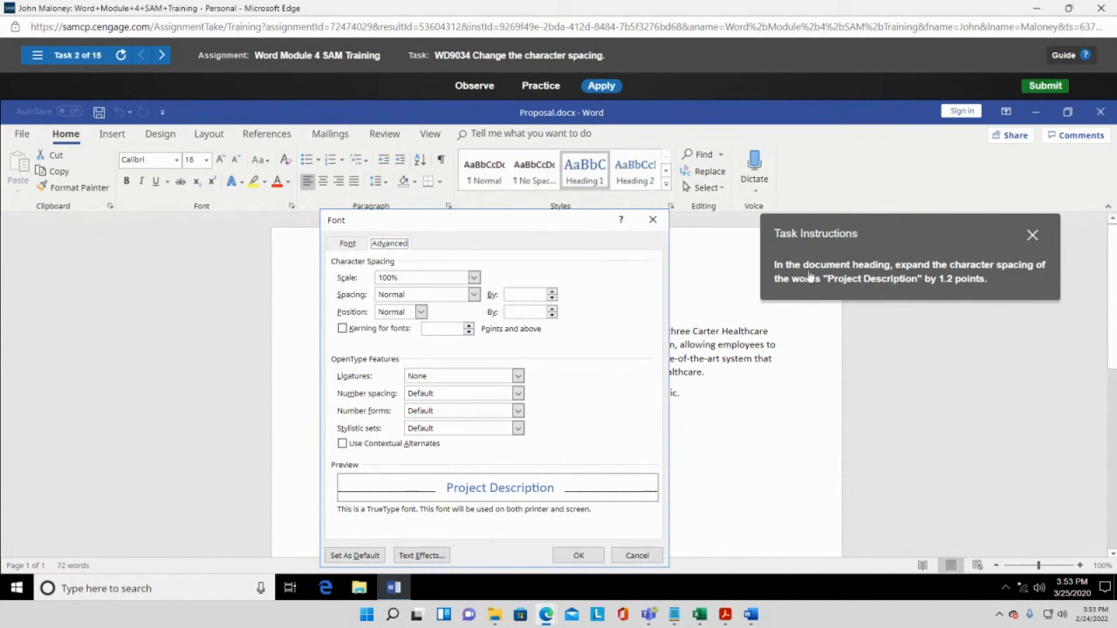
pyautogui.click(474, 295)
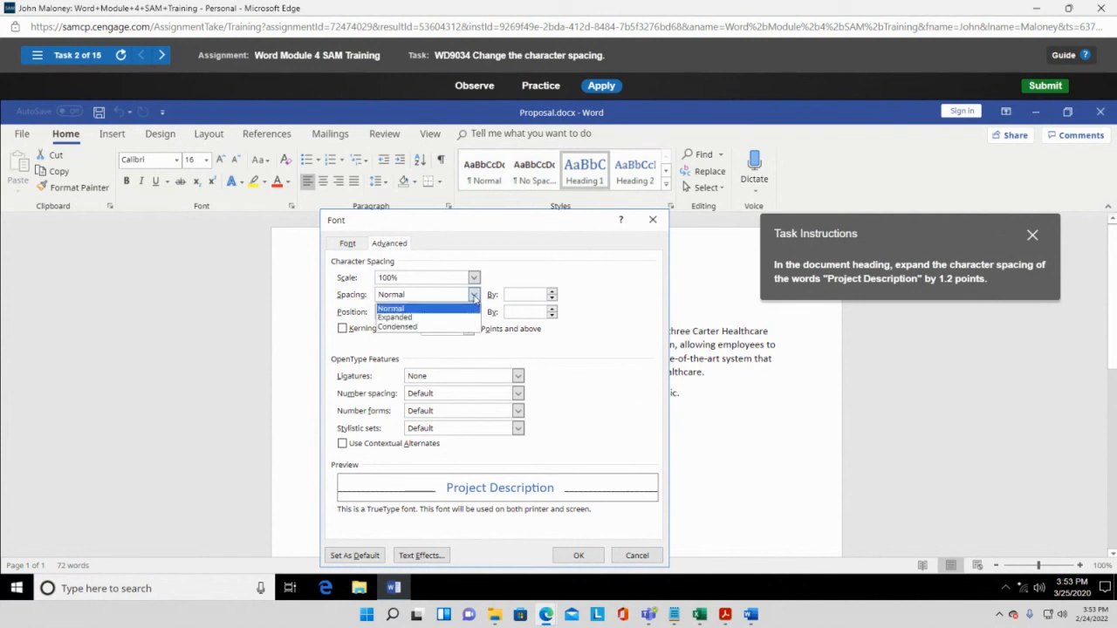
pyautogui.click(462, 317)
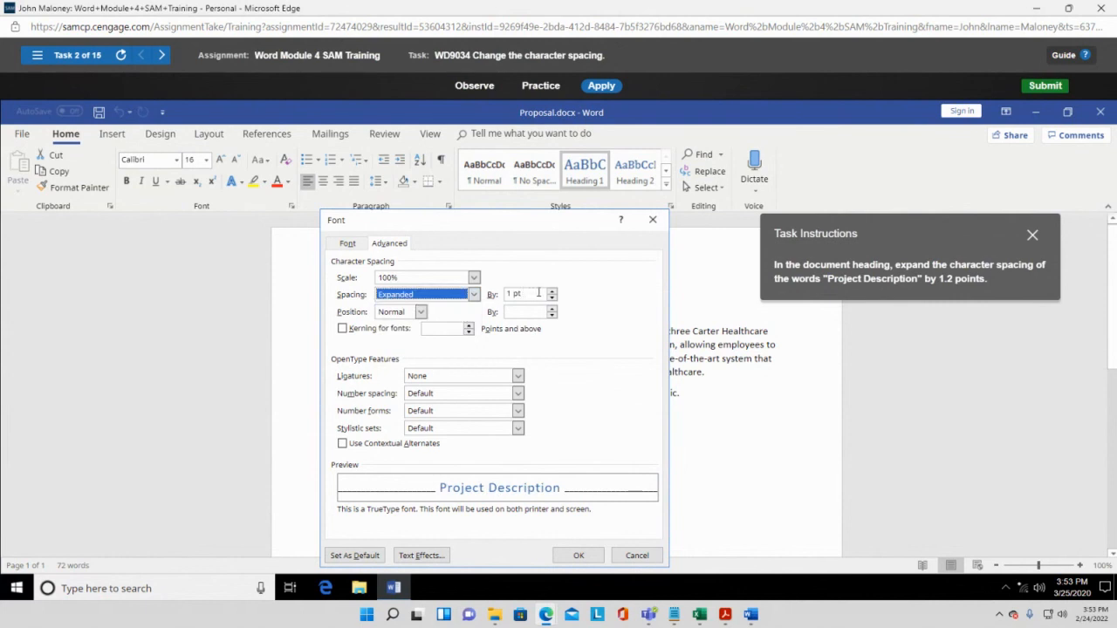
pyautogui.click(552, 292)
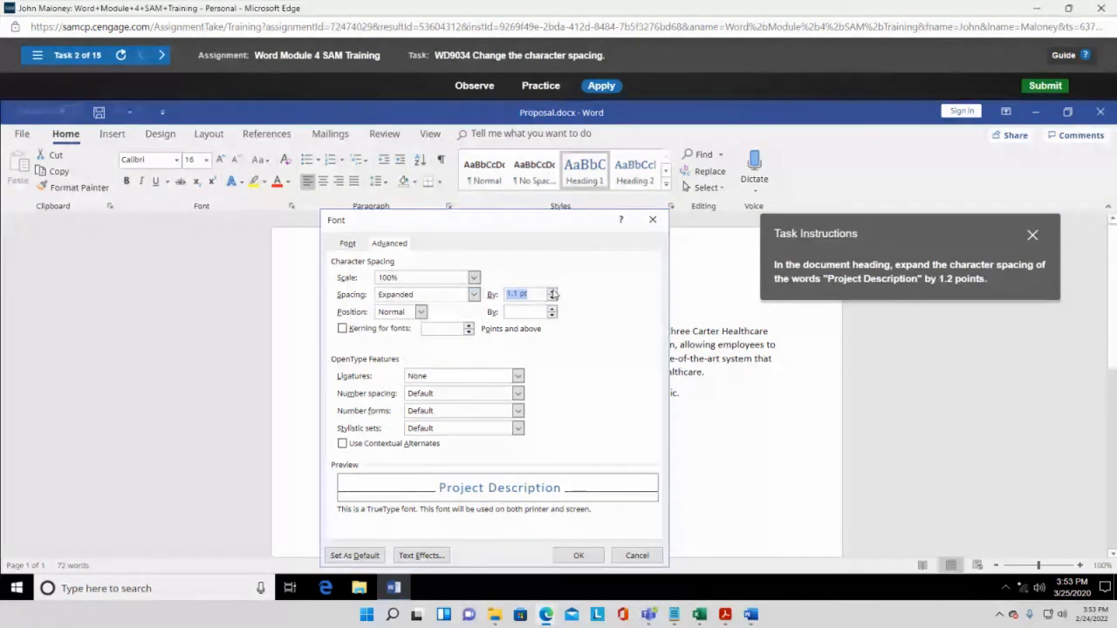
pyautogui.click(553, 291)
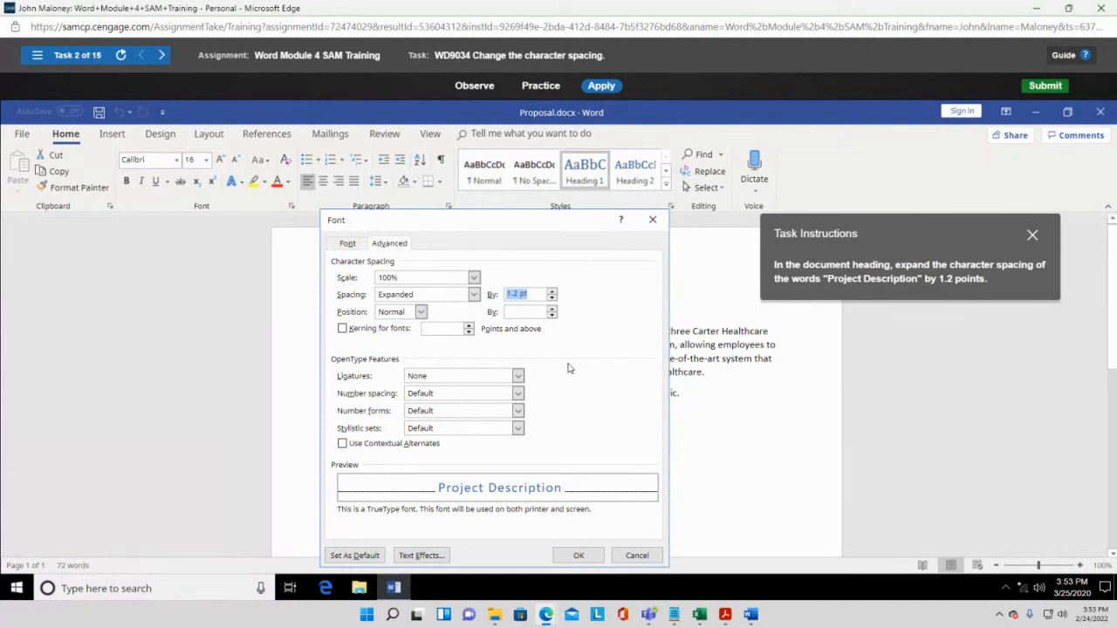
pyautogui.click(578, 556)
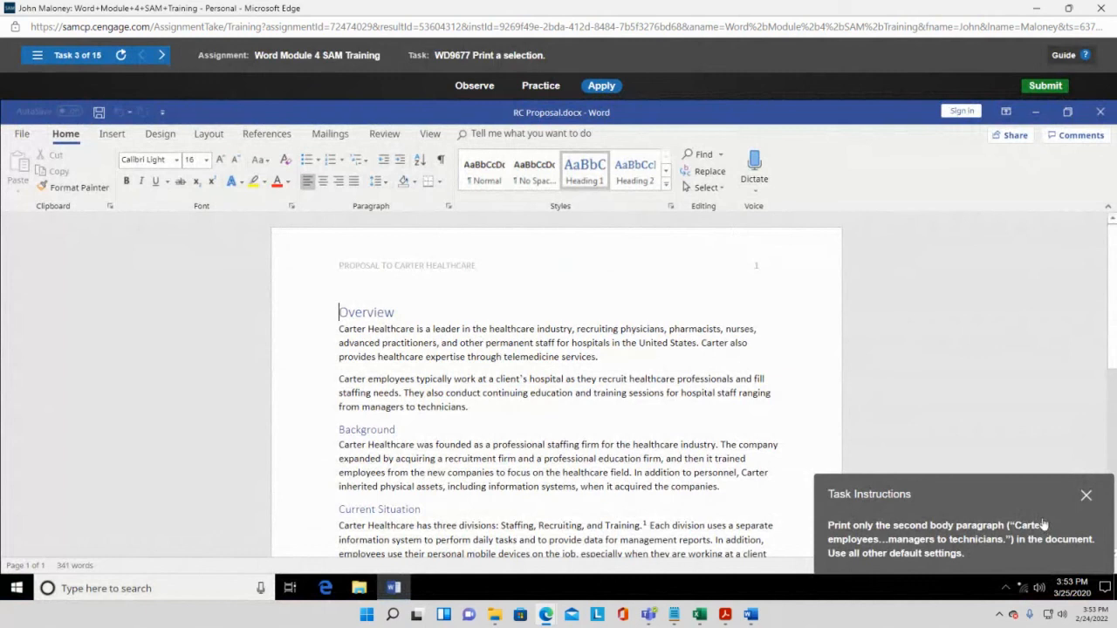
# Step: Print only the second body paragraph, "Carter employees…managers to technicians.", using the Print Selection option and the other default settings
pyautogui.moveTo(1022, 491); pyautogui.dragTo(885, 231)
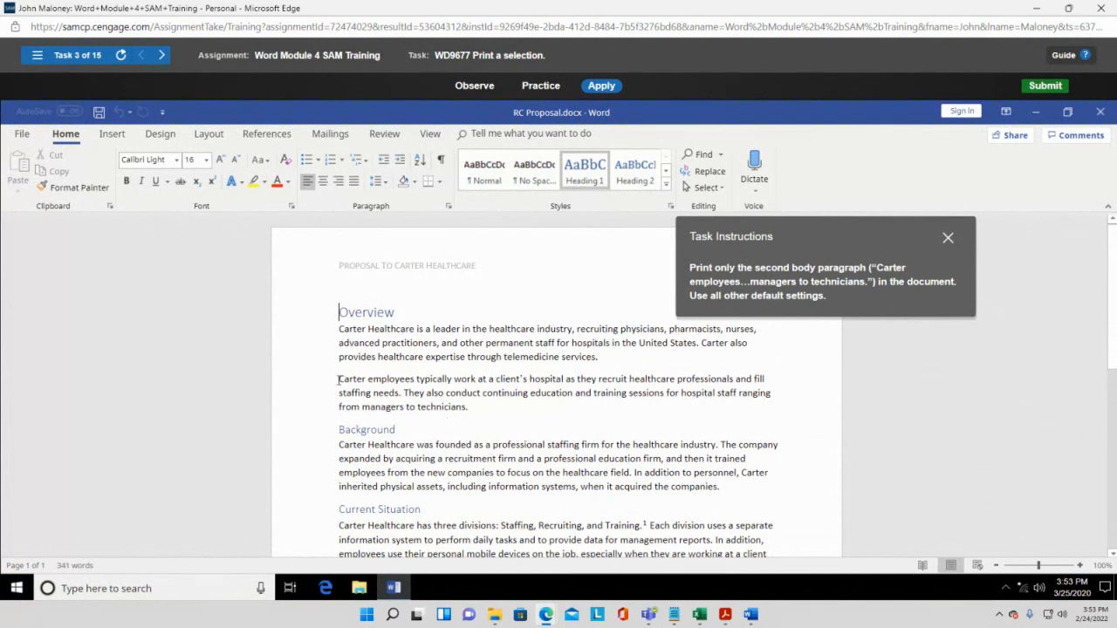
pyautogui.moveTo(338, 380); pyautogui.dragTo(468, 407)
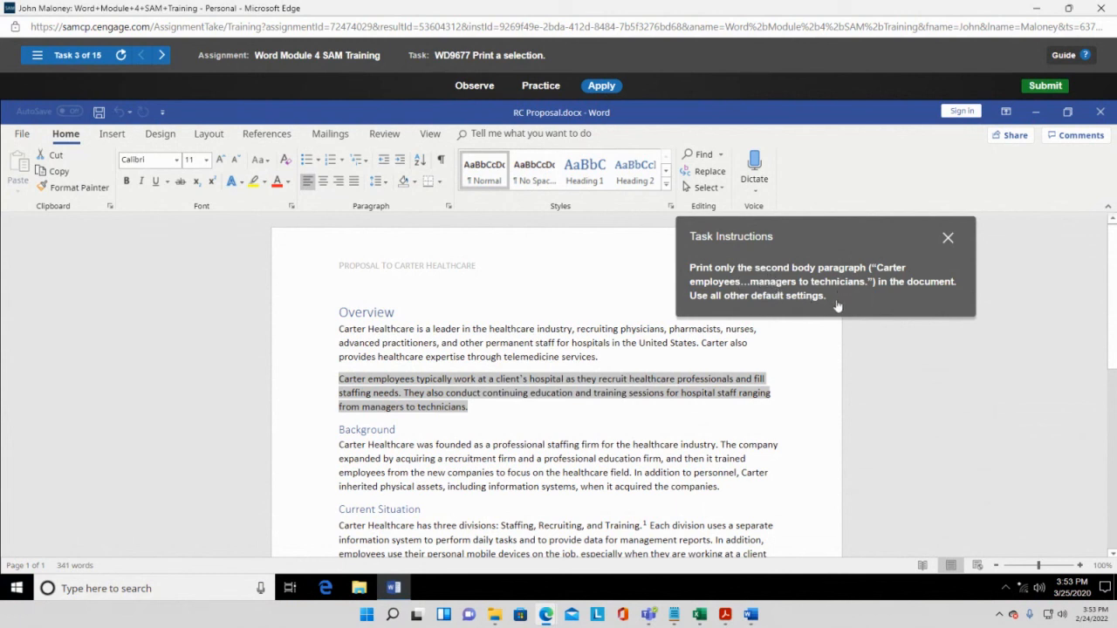
pyautogui.click(23, 137)
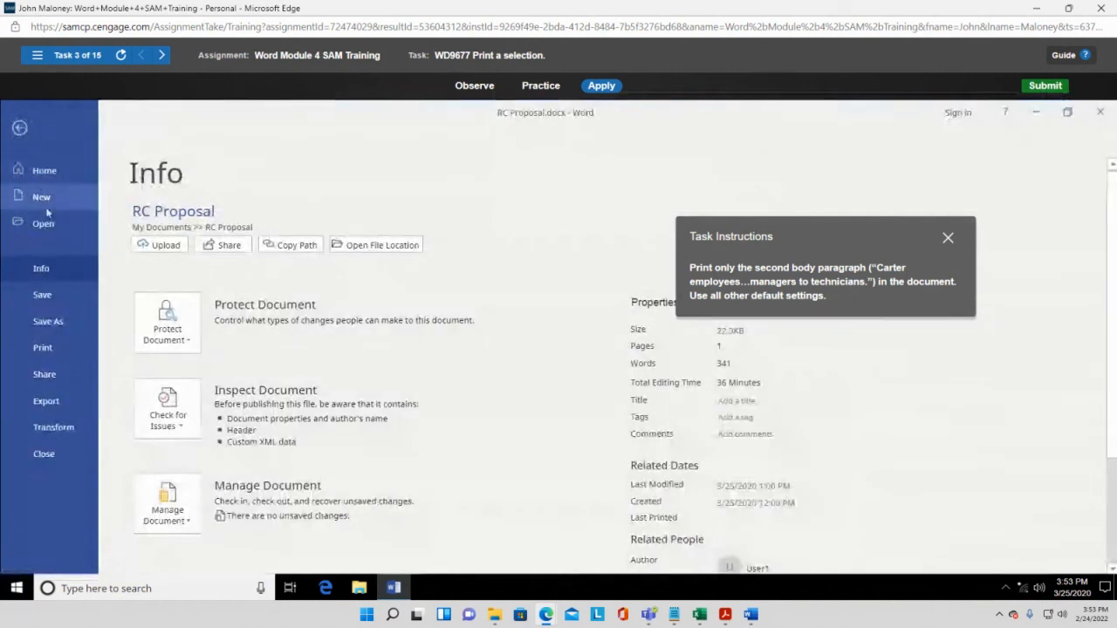
pyautogui.click(50, 351)
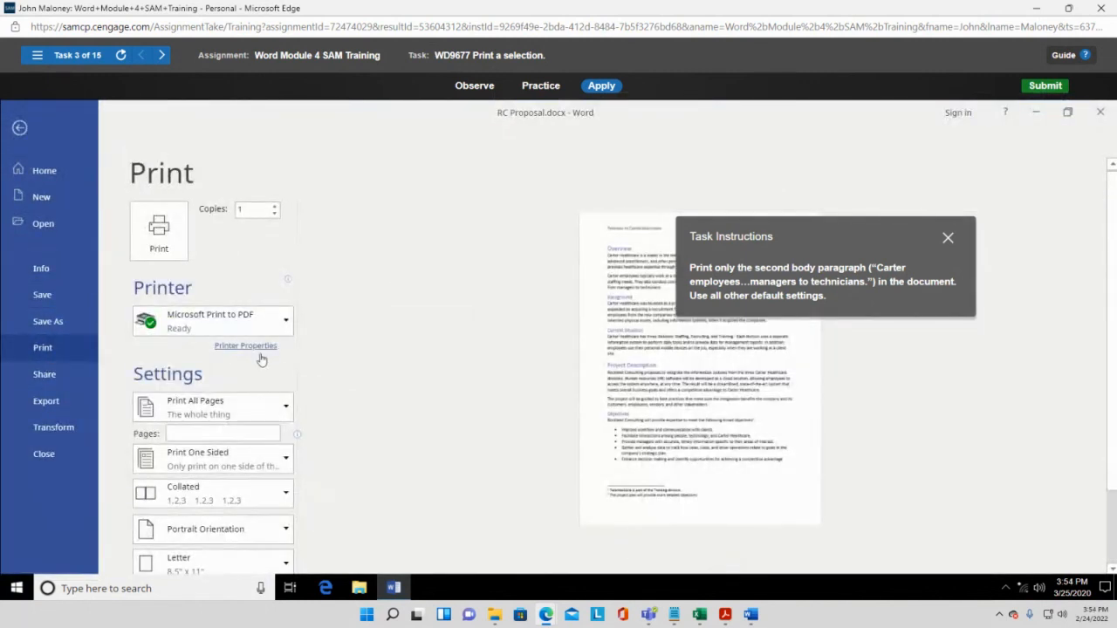
pyautogui.click(256, 407)
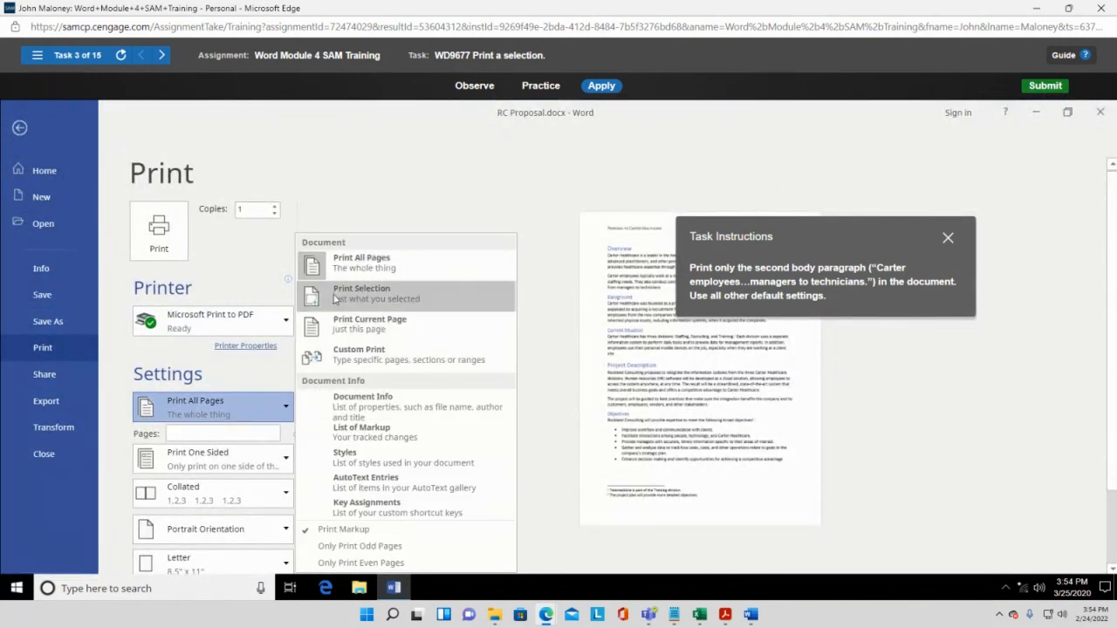
pyautogui.click(366, 291)
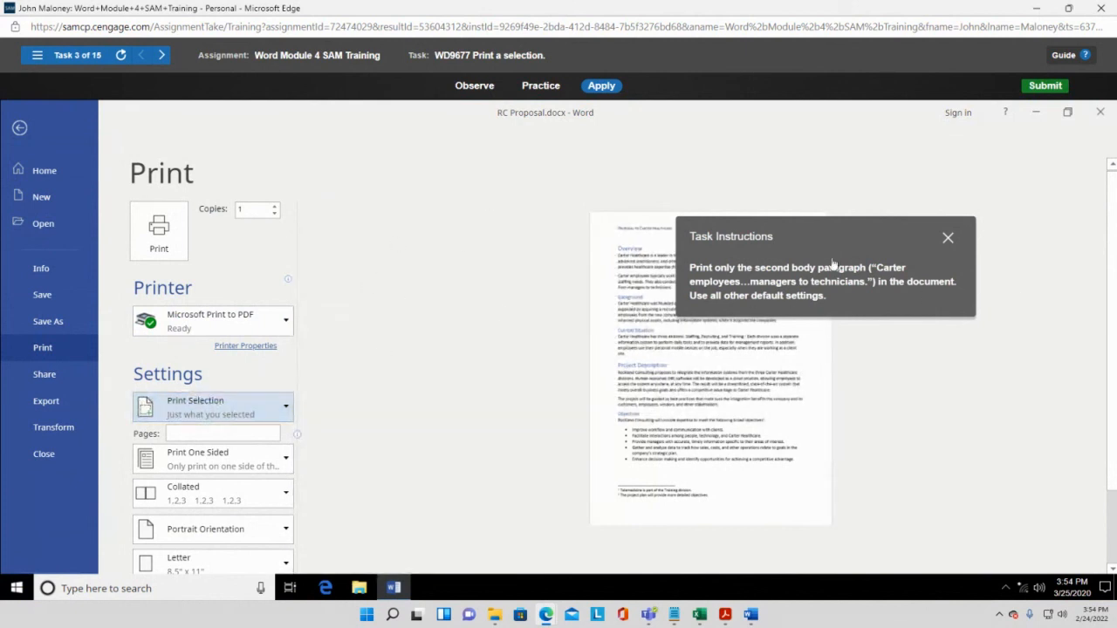
pyautogui.click(179, 203)
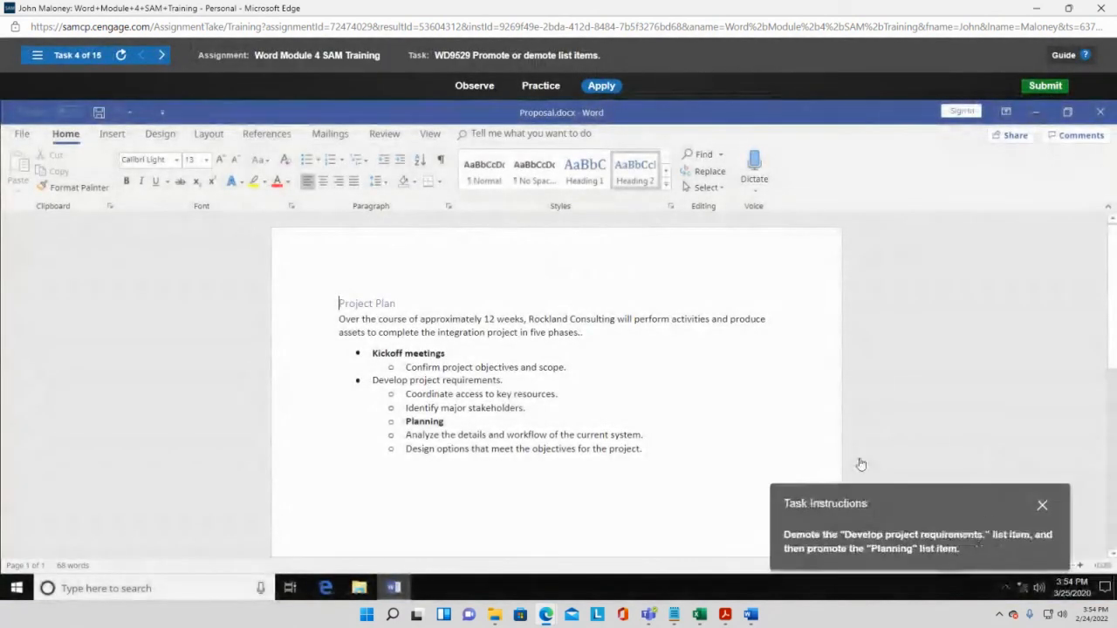
# Step: Demote the "Develop project requirements." list item and promote the "Planning" list item in the project plan
pyautogui.moveTo(860, 463); pyautogui.dragTo(192, 215)
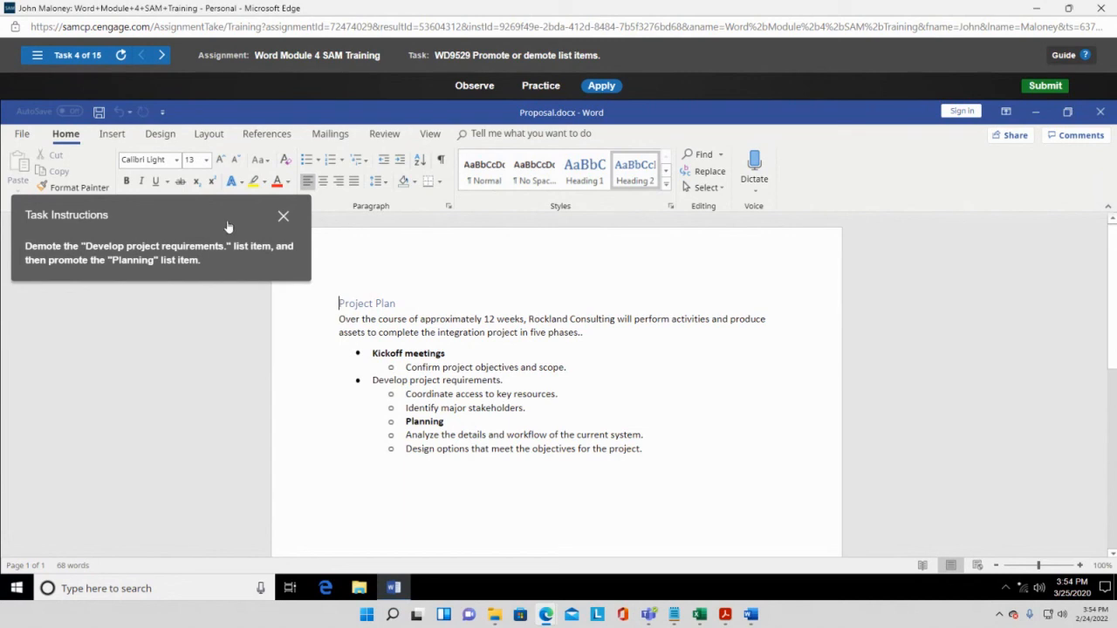
pyautogui.moveTo(230, 223); pyautogui.dragTo(919, 200)
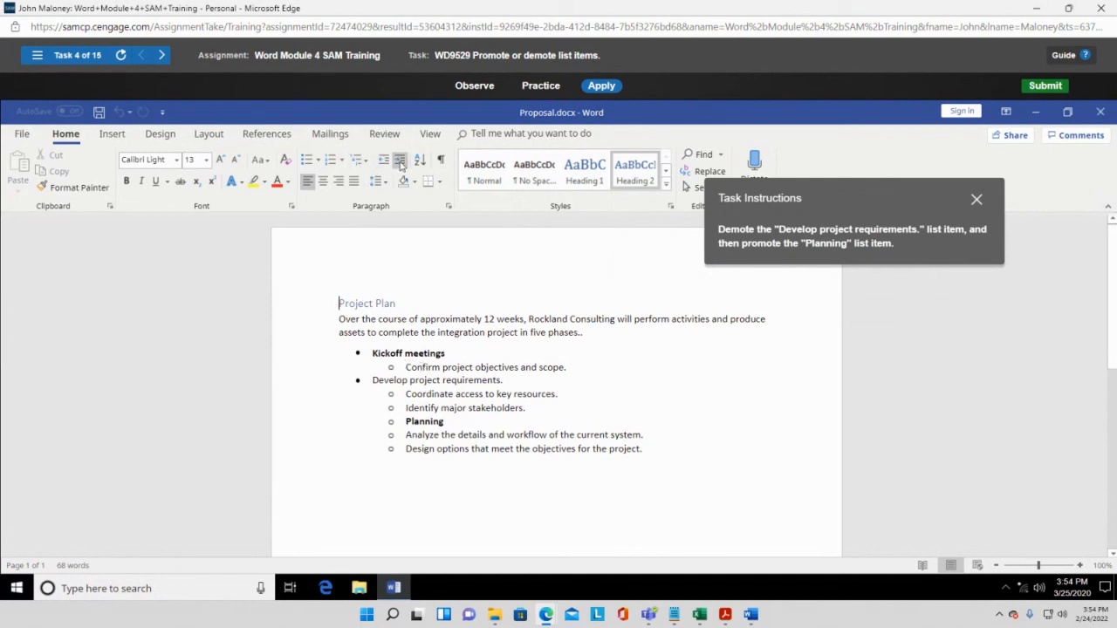
pyautogui.click(373, 381)
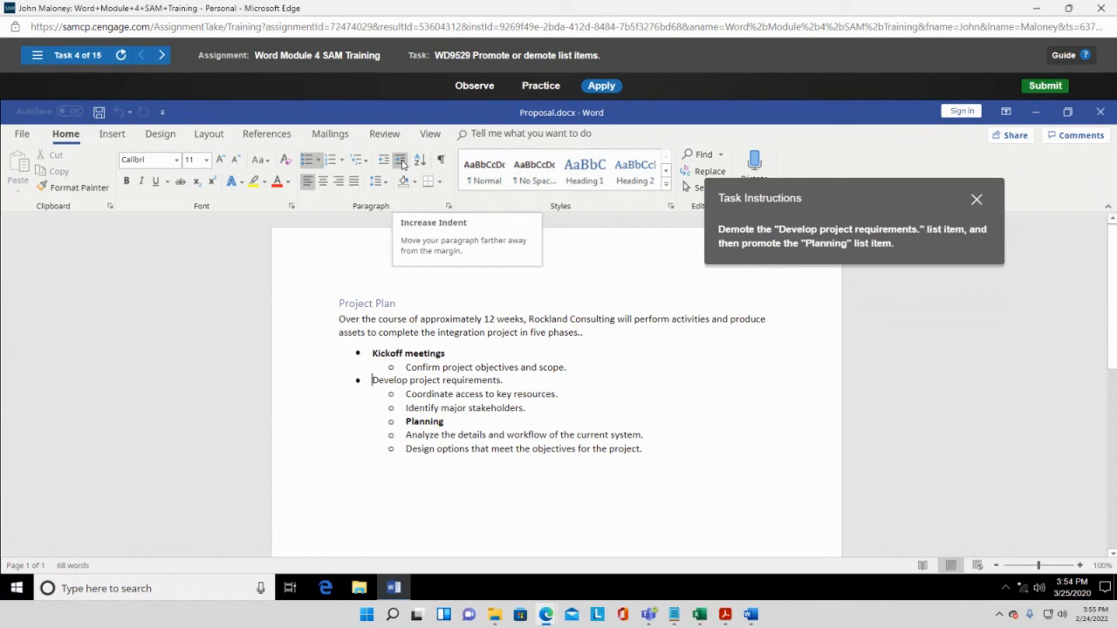
pyautogui.click(372, 380)
pyautogui.click(400, 161)
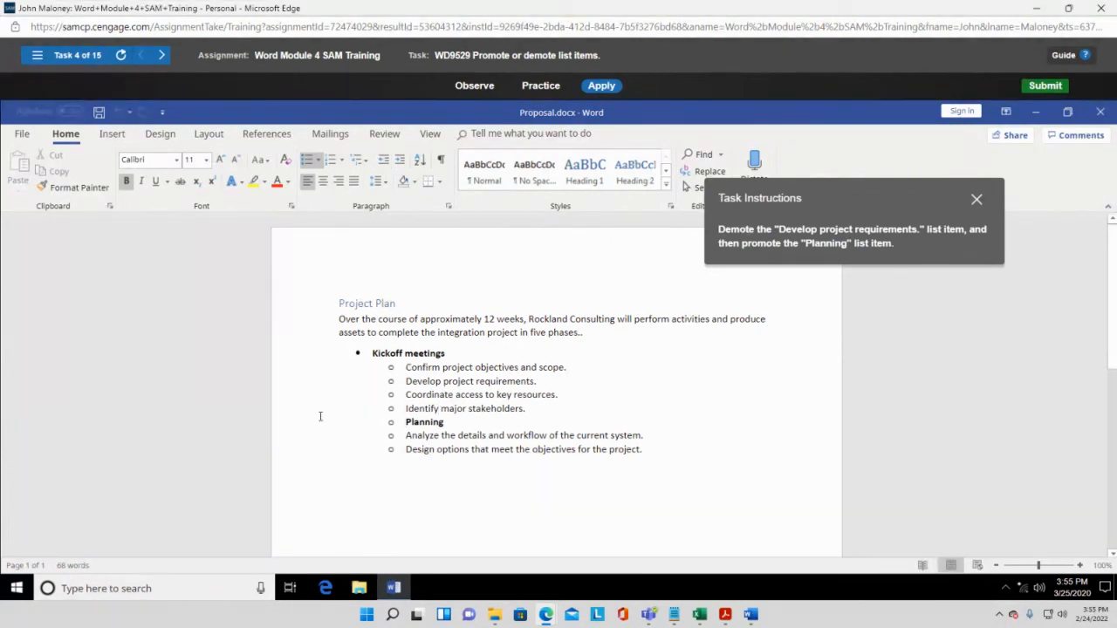
pyautogui.click(382, 162)
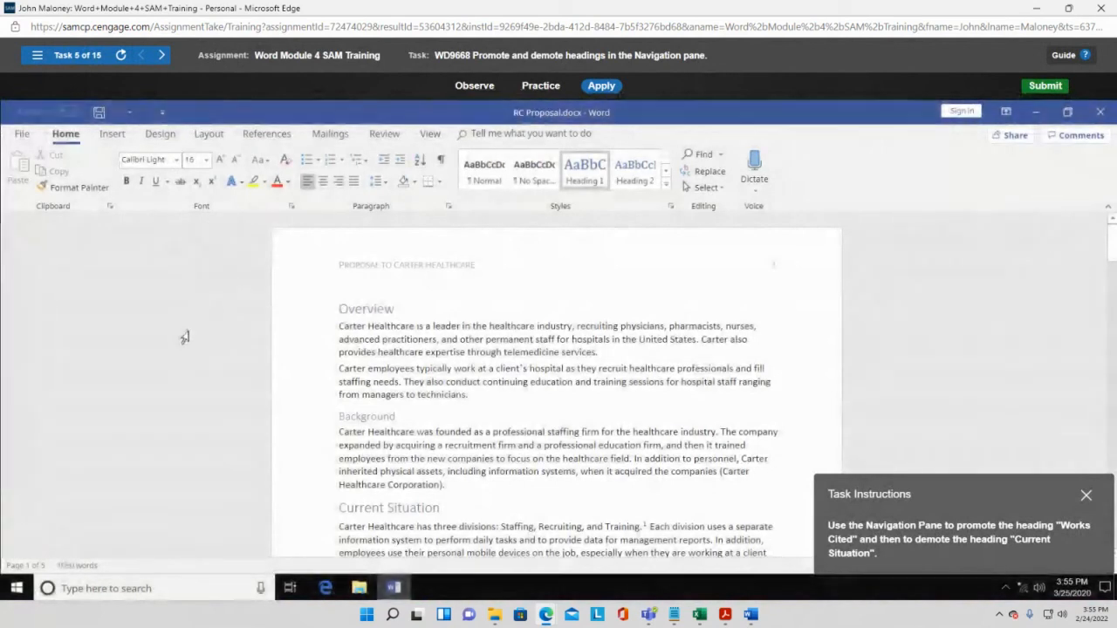
# Step: Move the task instructions off the lower part of the page and show the Navigation Pane for the RC Proposal document
pyautogui.moveTo(953, 501); pyautogui.dragTo(853, 272)
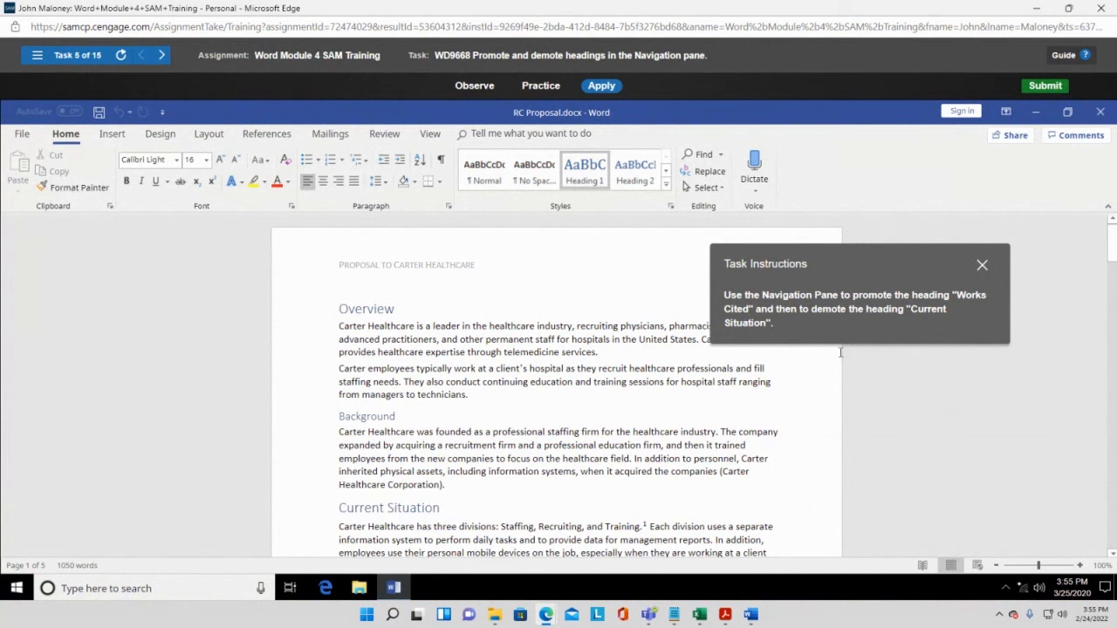
pyautogui.click(430, 134)
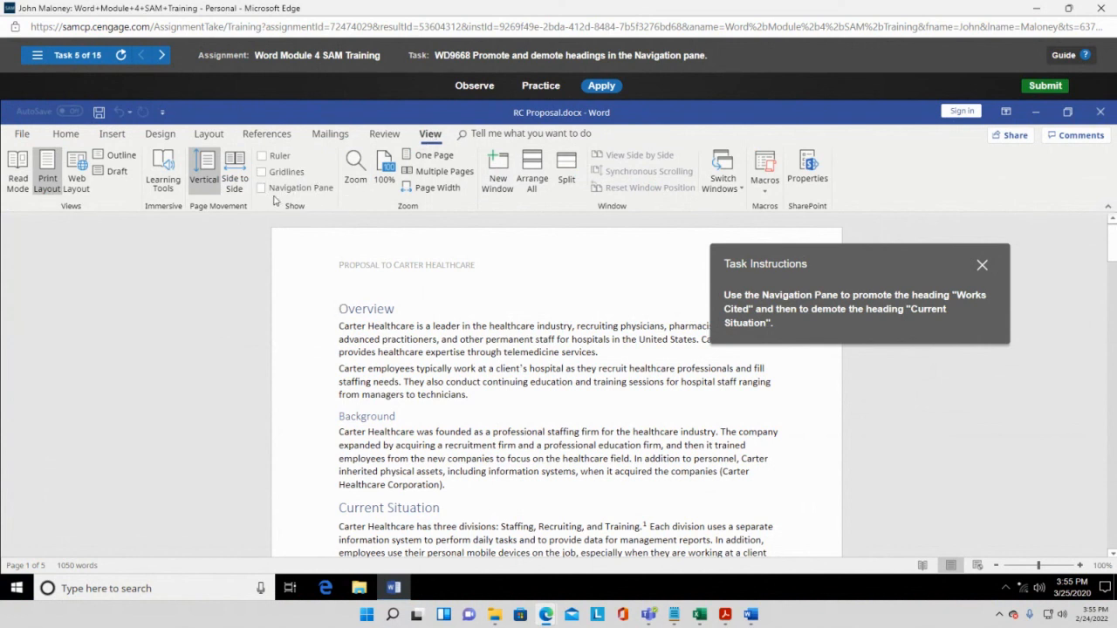
pyautogui.click(261, 189)
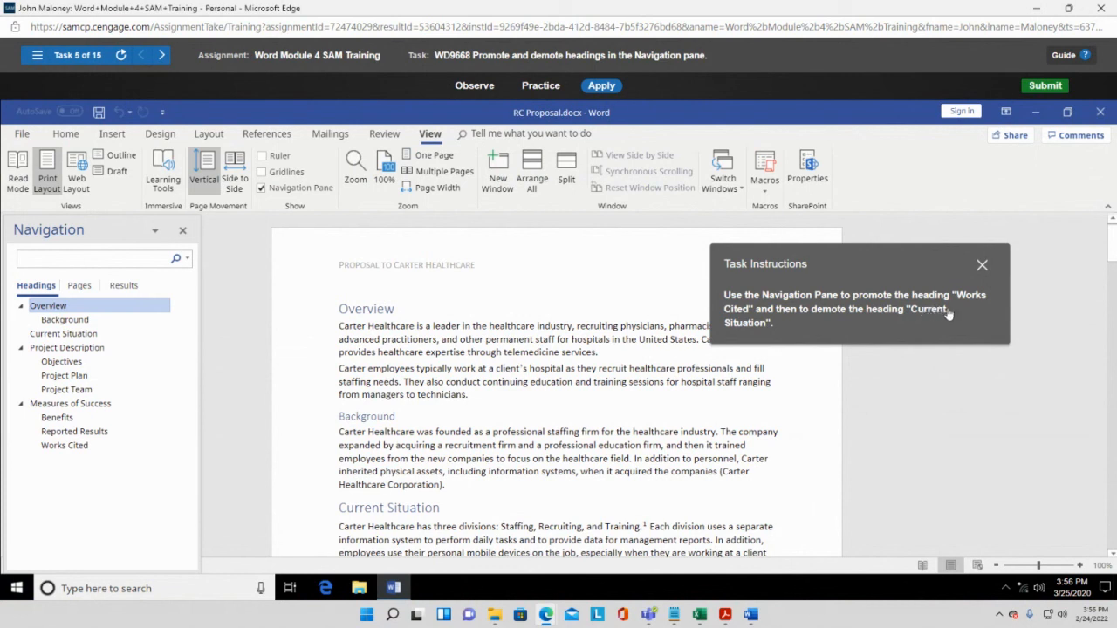
# Step: Promote the heading "Works Cited" and demote the heading "Current Situation" using the Navigation Pane
pyautogui.scroll(-1, 466, 429)
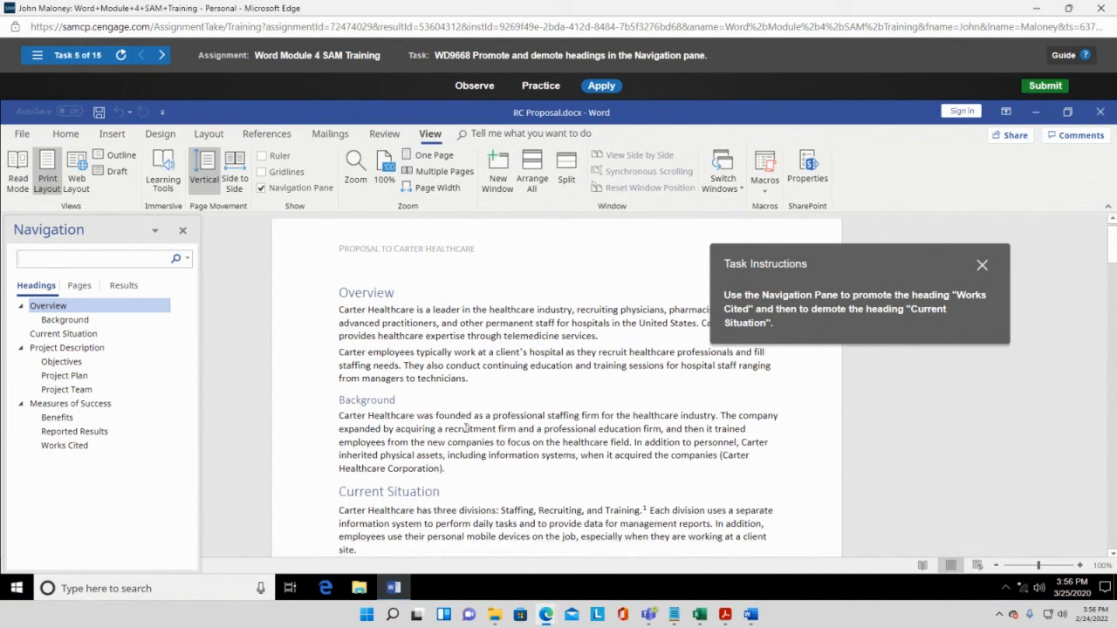
pyautogui.click(52, 450)
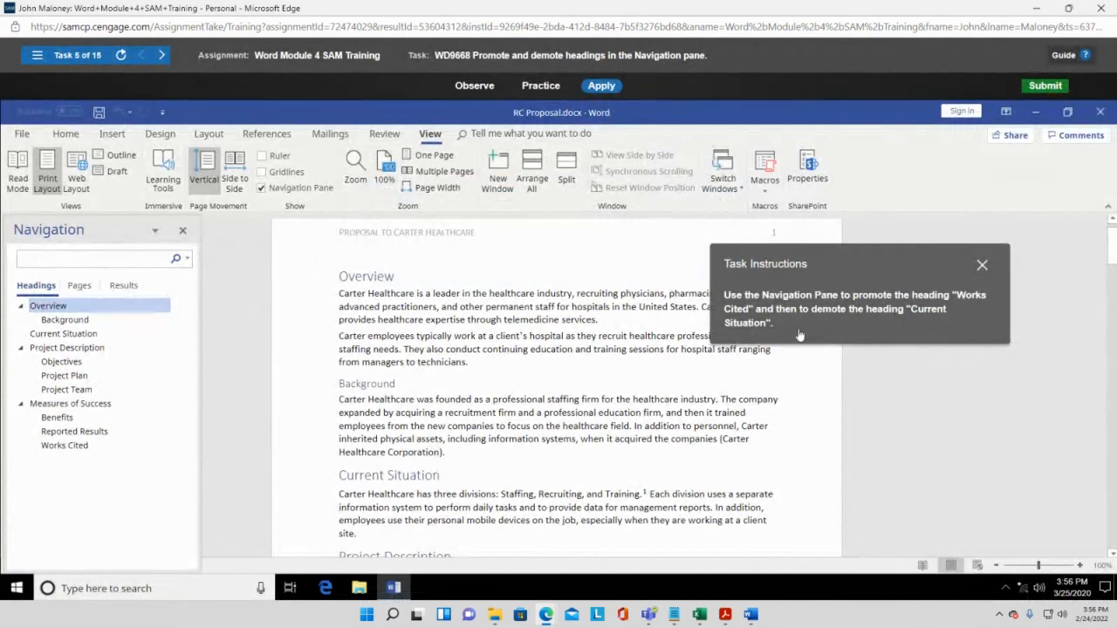
pyautogui.click(83, 253)
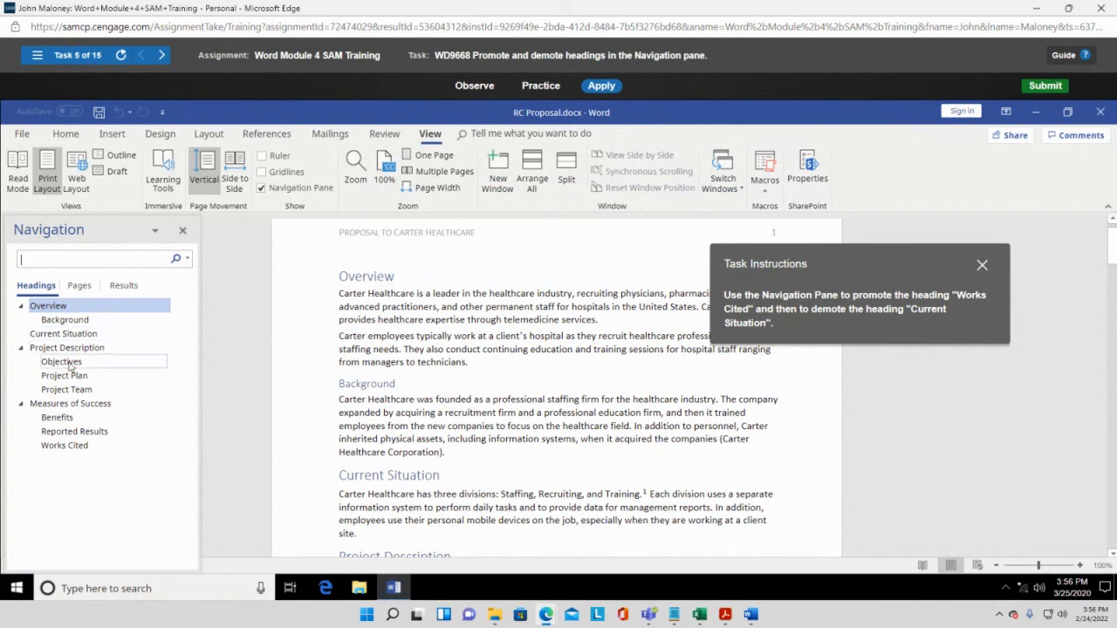
pyautogui.rightClick(64, 447)
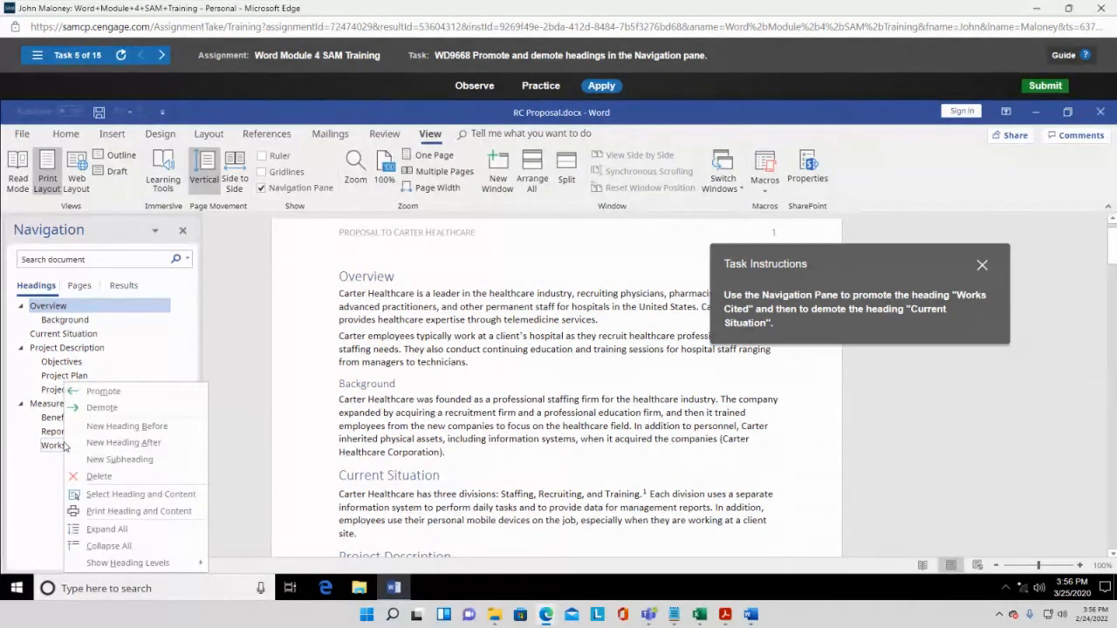
pyautogui.click(57, 449)
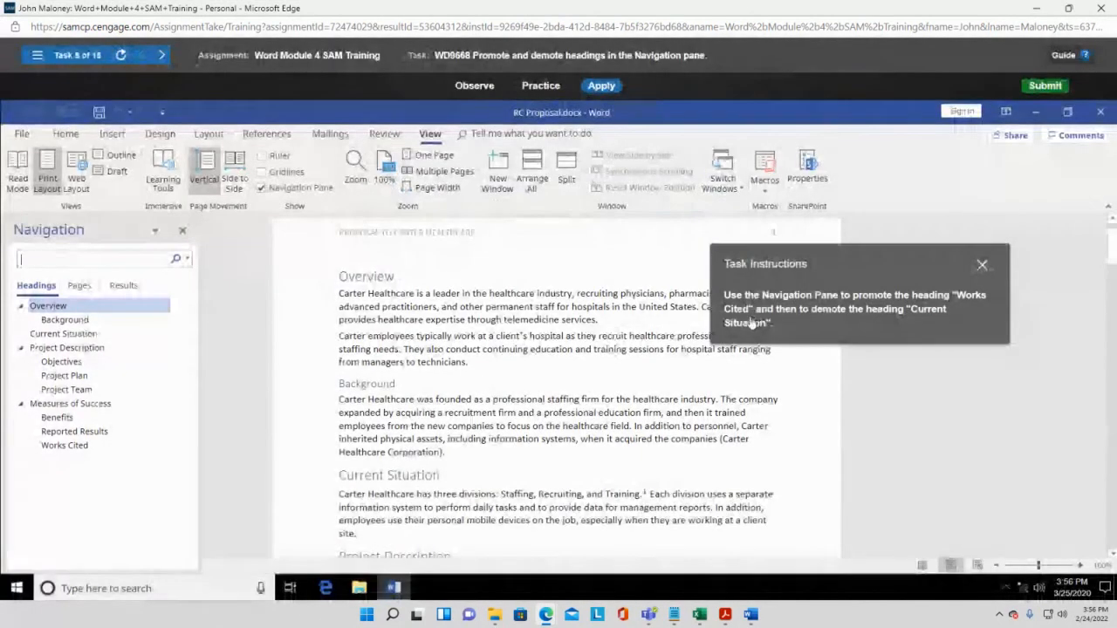
pyautogui.rightClick(63, 453)
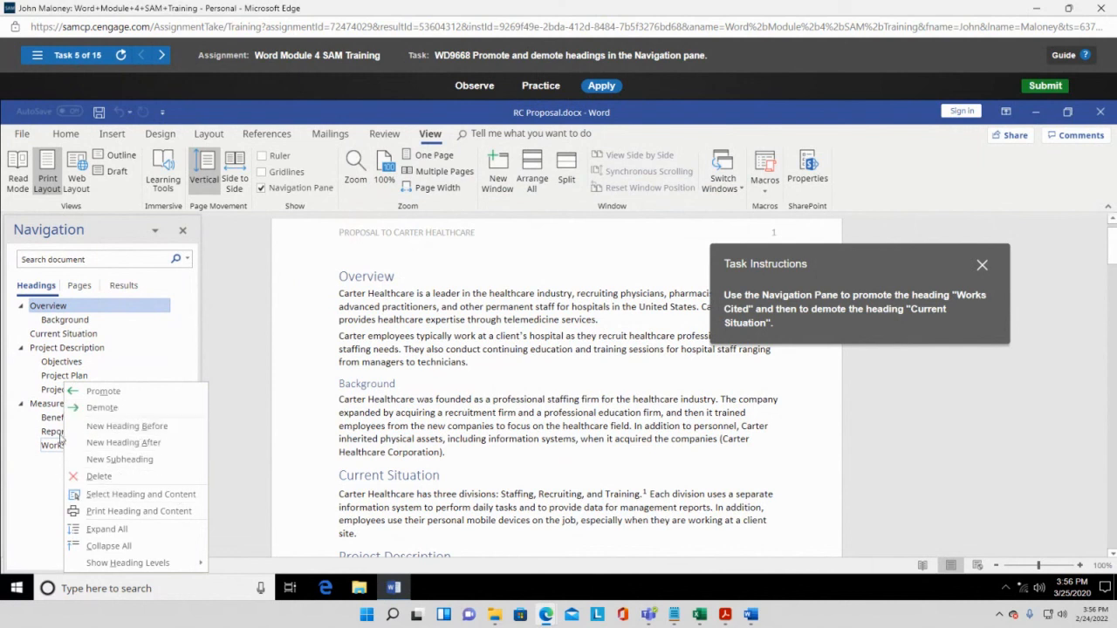
pyautogui.click(96, 391)
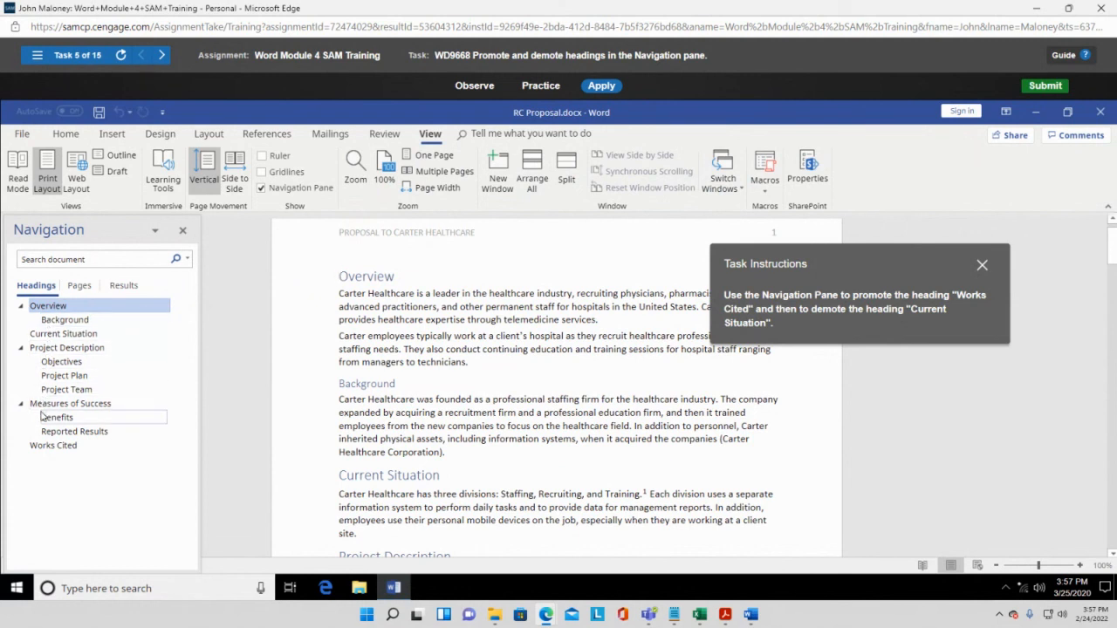
pyautogui.rightClick(65, 339)
pyautogui.click(103, 363)
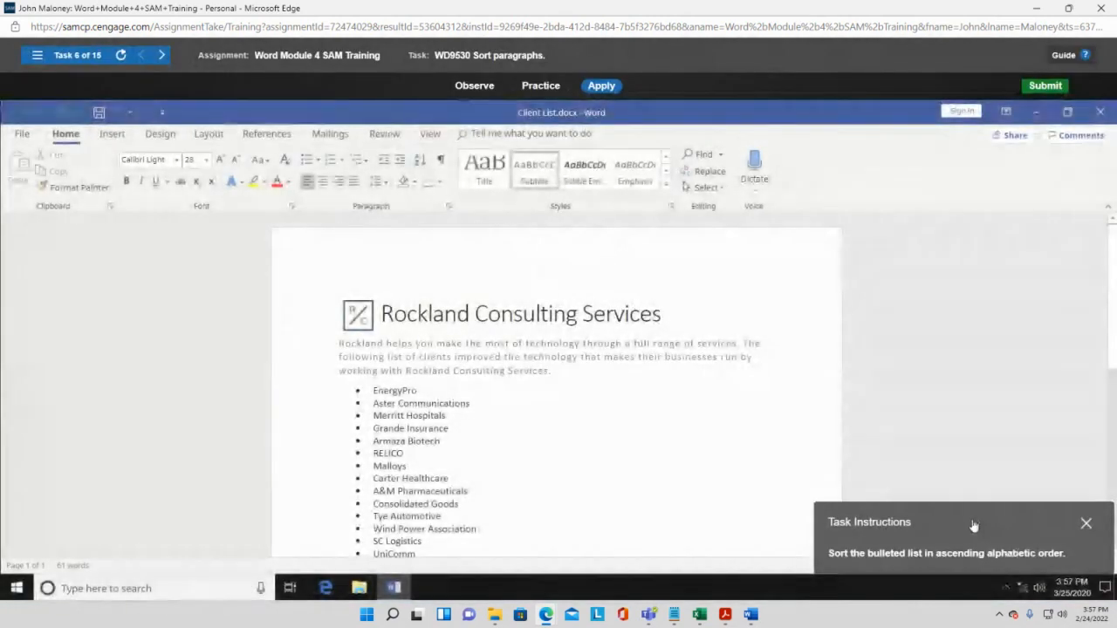
# Step: Sort the bulleted client list from EnergyPro to UniComm by paragraphs as text in ascending order, with no header row
pyautogui.moveTo(974, 526); pyautogui.dragTo(778, 131)
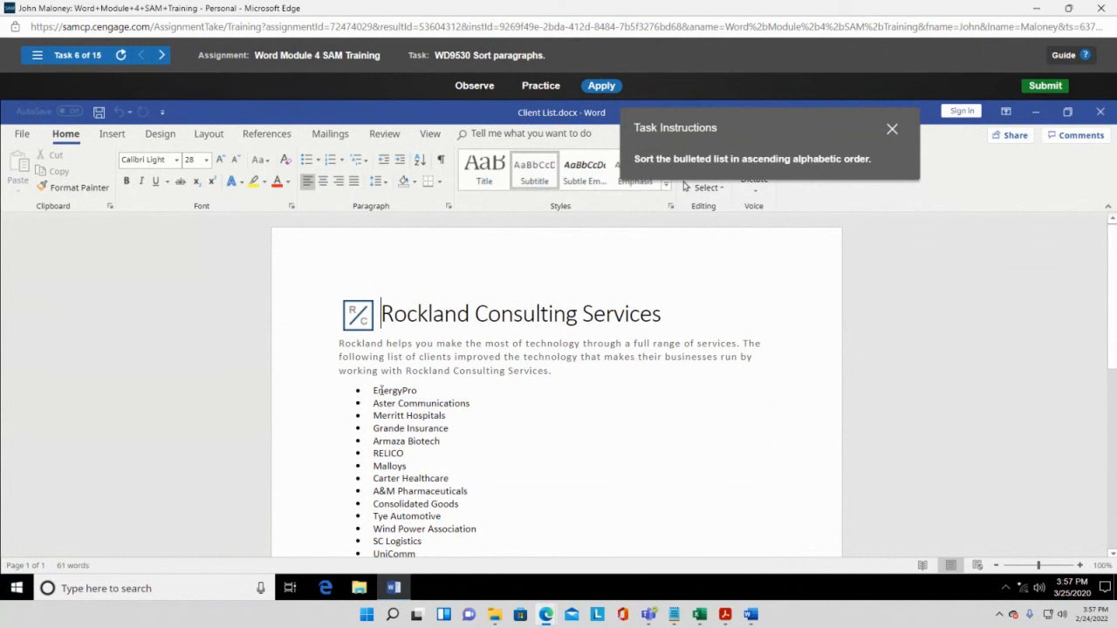
pyautogui.moveTo(373, 390); pyautogui.dragTo(419, 429)
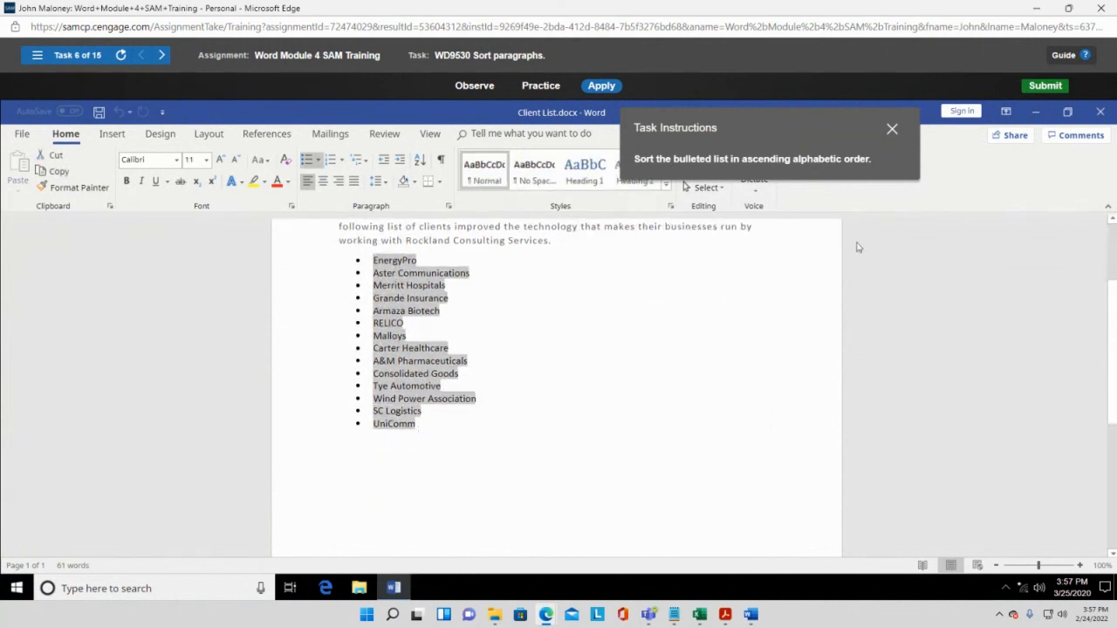
pyautogui.moveTo(820, 131); pyautogui.dragTo(946, 404)
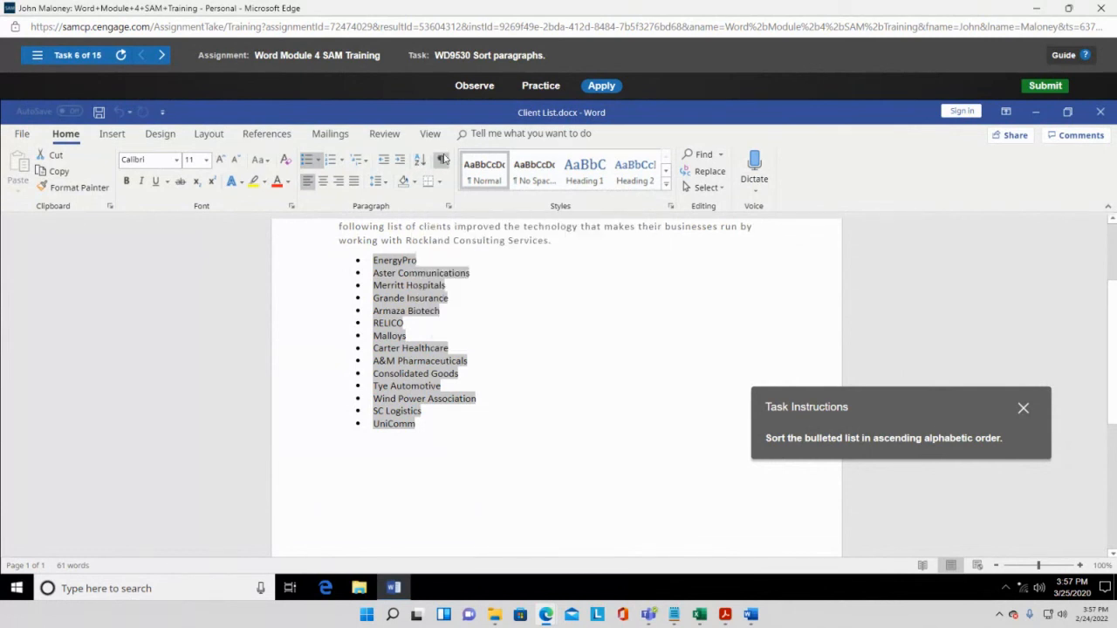
pyautogui.click(419, 162)
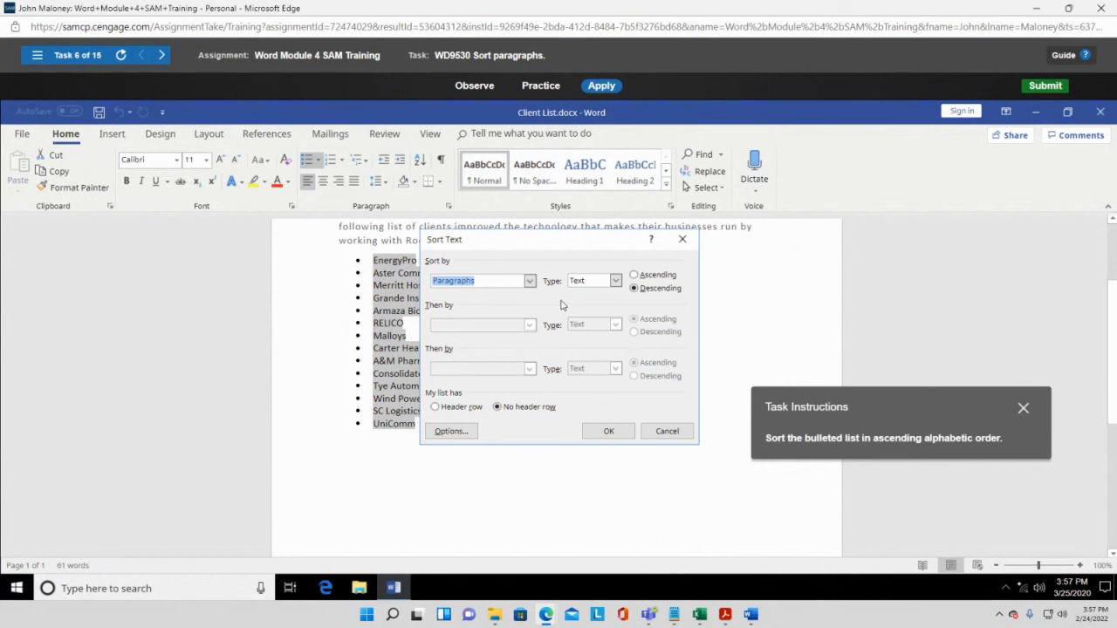
pyautogui.click(529, 281)
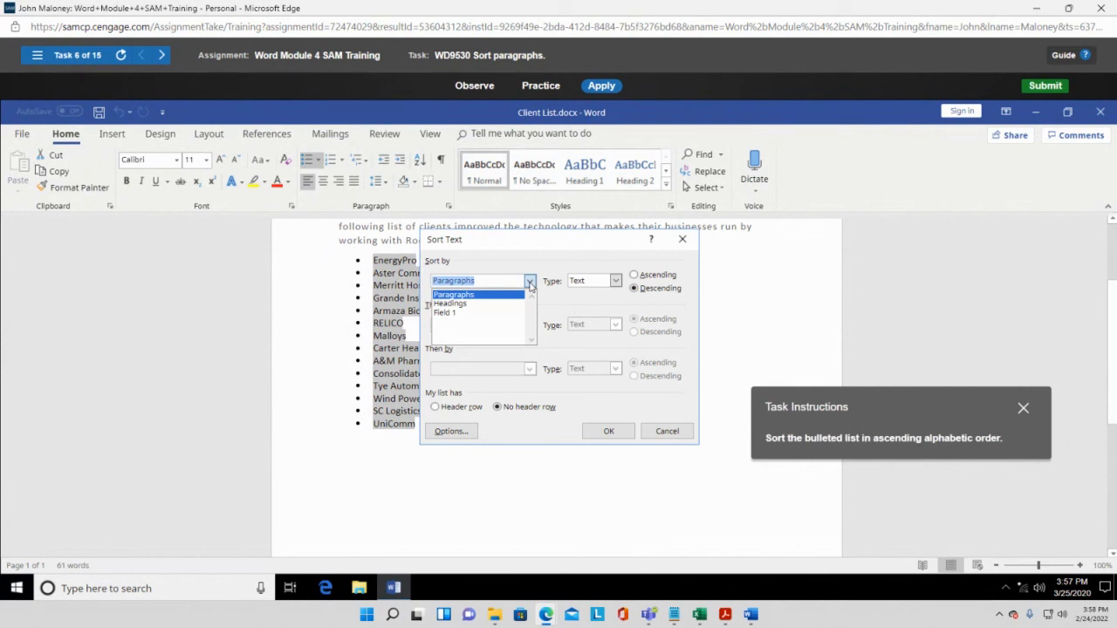
pyautogui.click(530, 283)
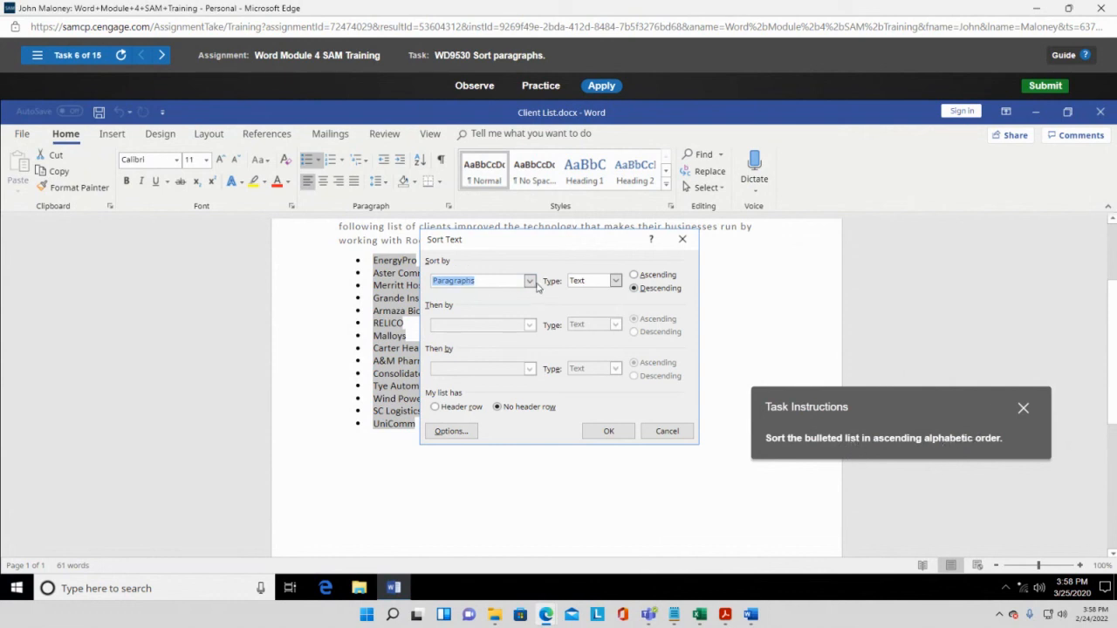
pyautogui.click(635, 274)
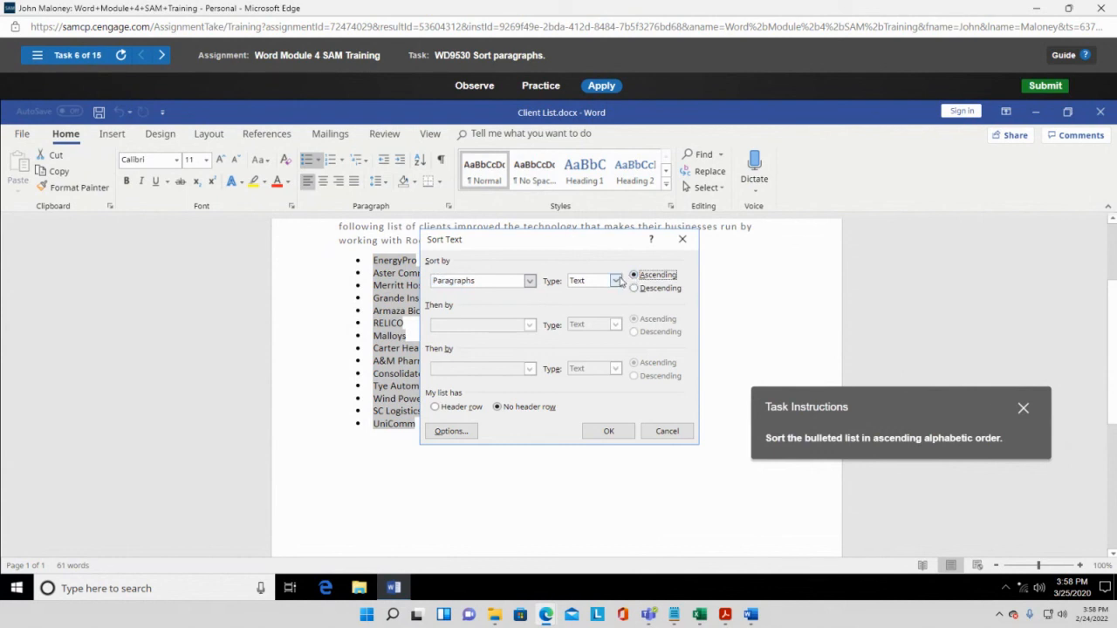
pyautogui.click(616, 280)
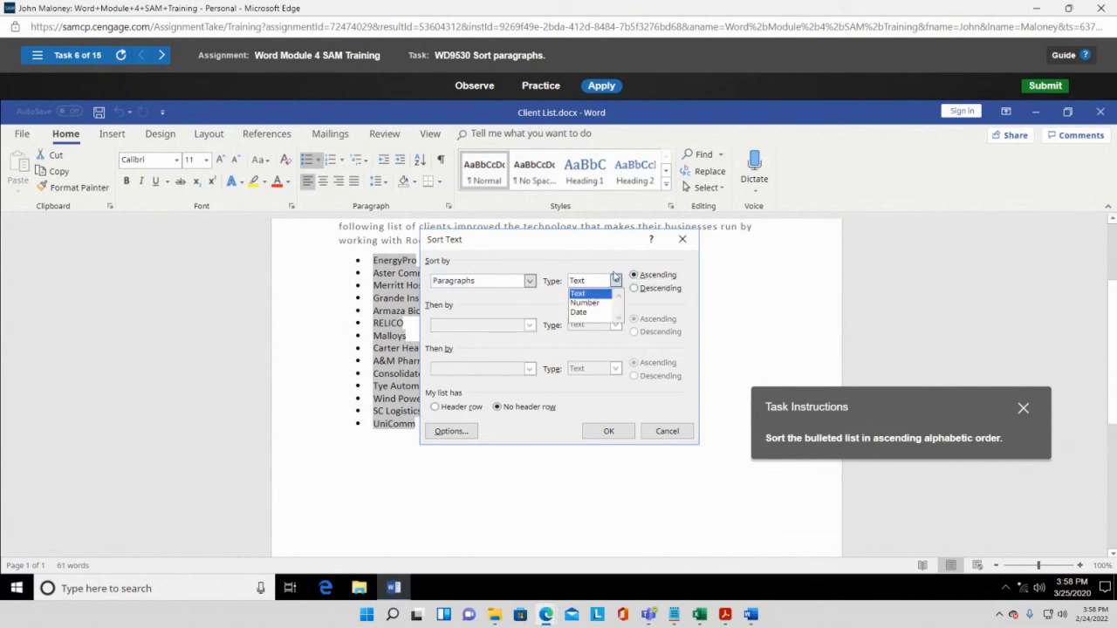
pyautogui.click(616, 277)
pyautogui.click(529, 281)
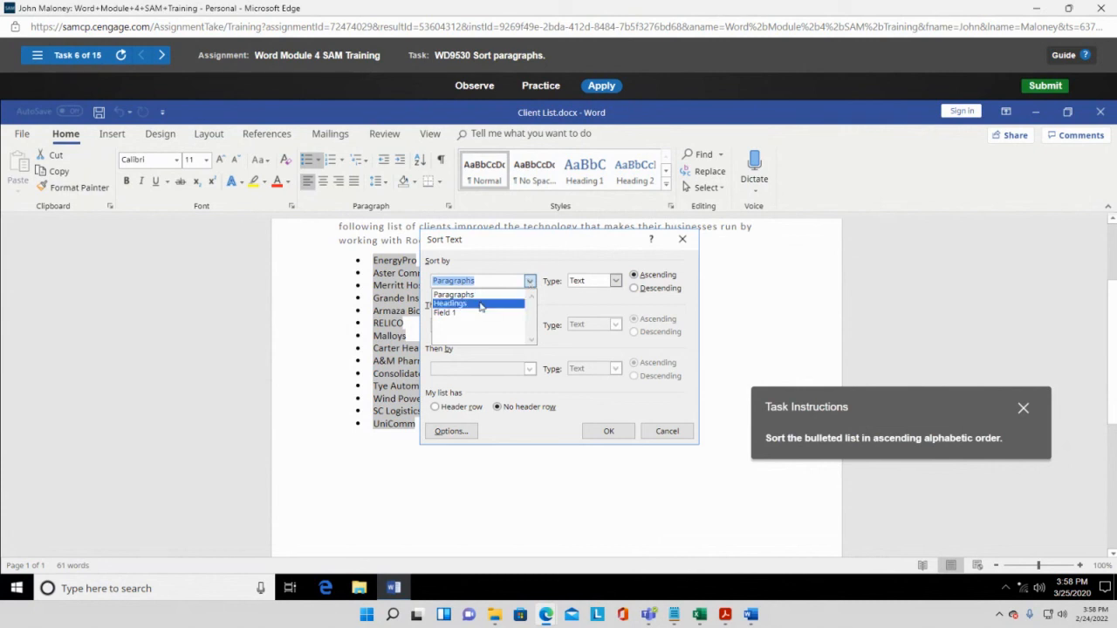
pyautogui.click(603, 393)
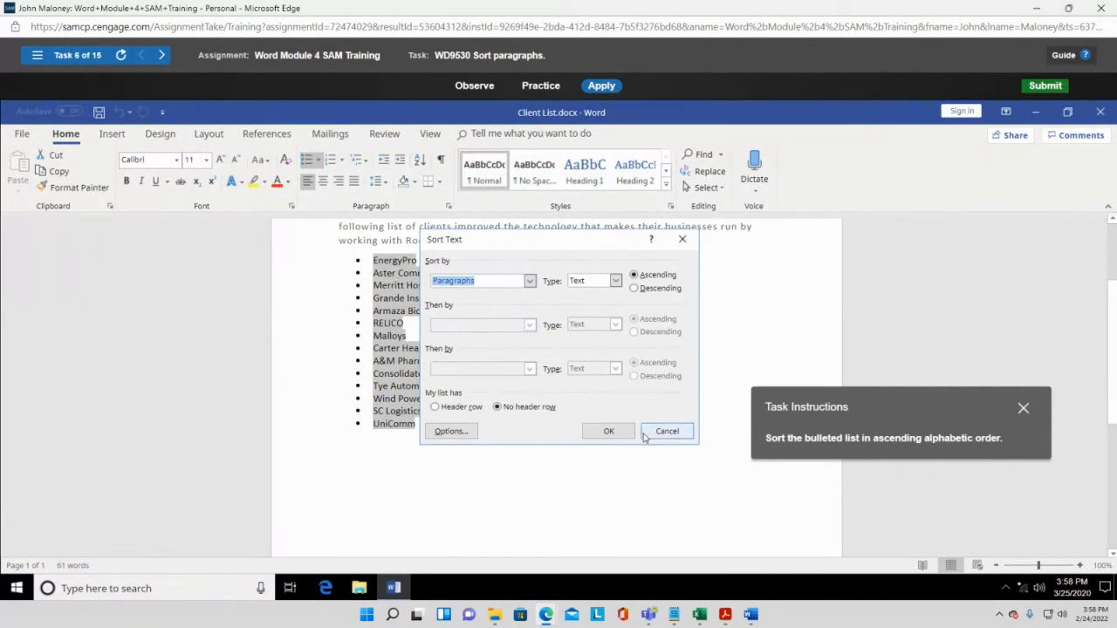
pyautogui.click(608, 432)
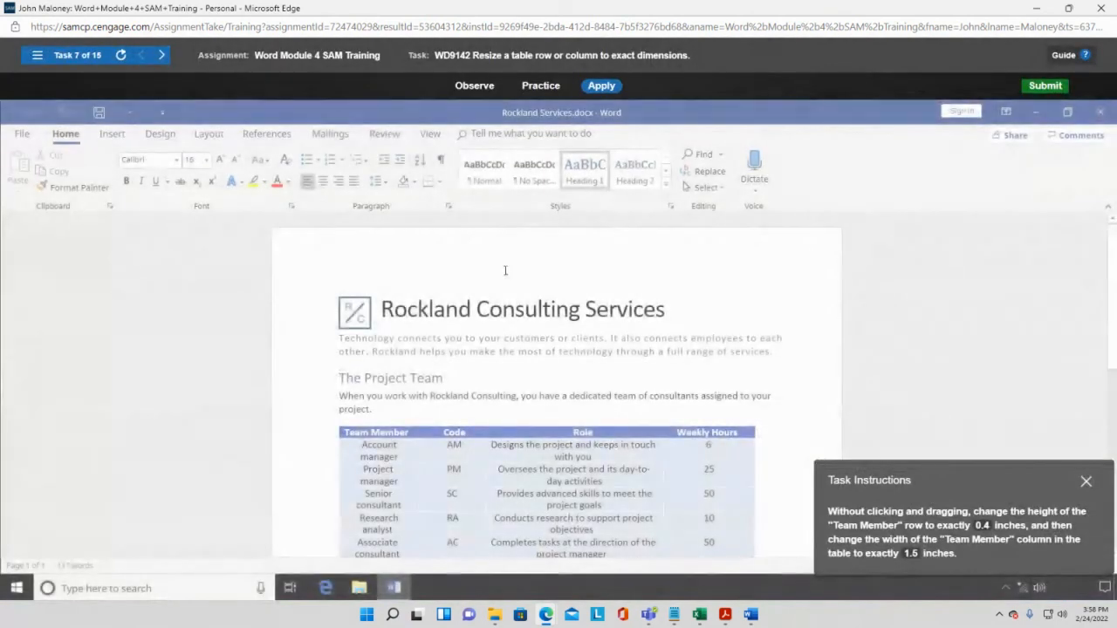
# Step: Reopen the "Sort paragraphs" task from the task list and move its instructions up beside the client list
pyautogui.click(36, 57)
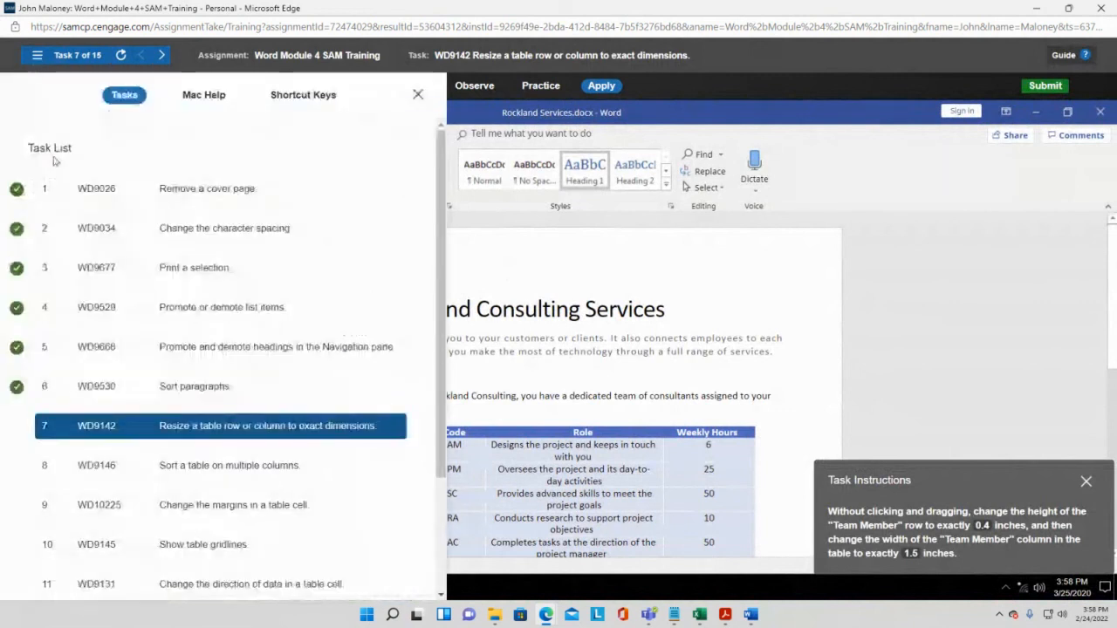
pyautogui.click(192, 394)
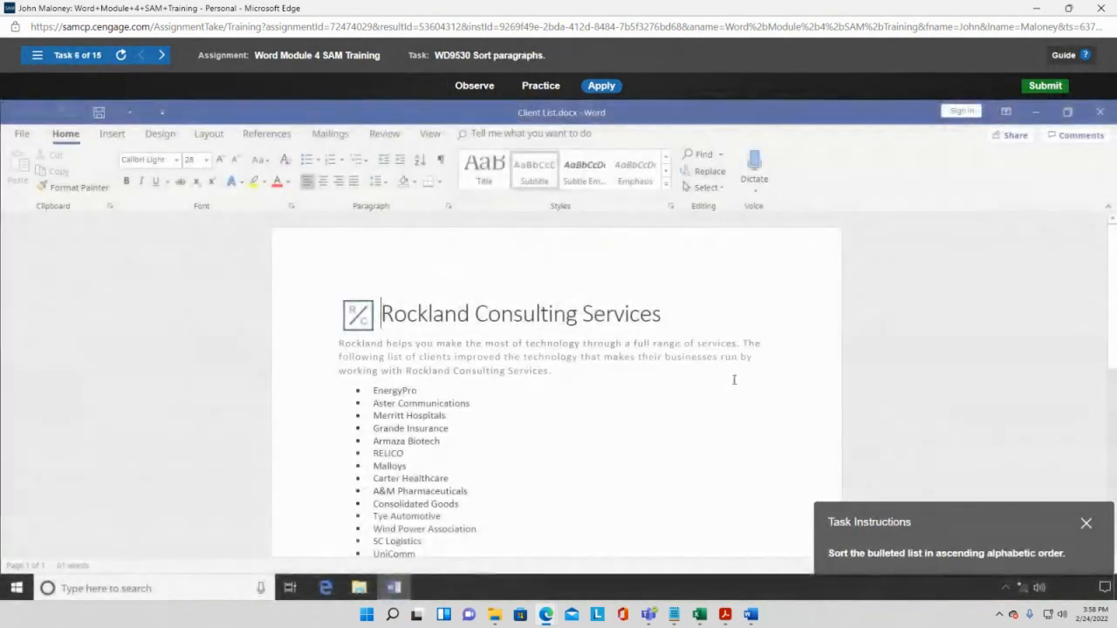
pyautogui.moveTo(1017, 524); pyautogui.dragTo(983, 337)
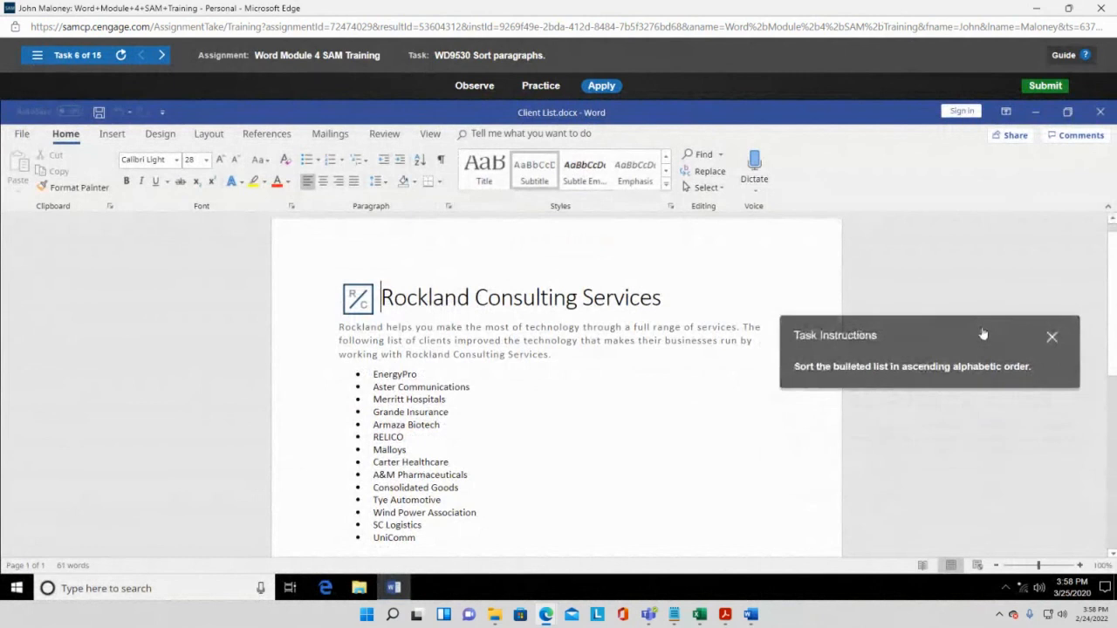
# Step: Repeat the ascending text sort on all the bulleted client names in the reopened Client List document
pyautogui.moveTo(372, 374); pyautogui.dragTo(420, 547)
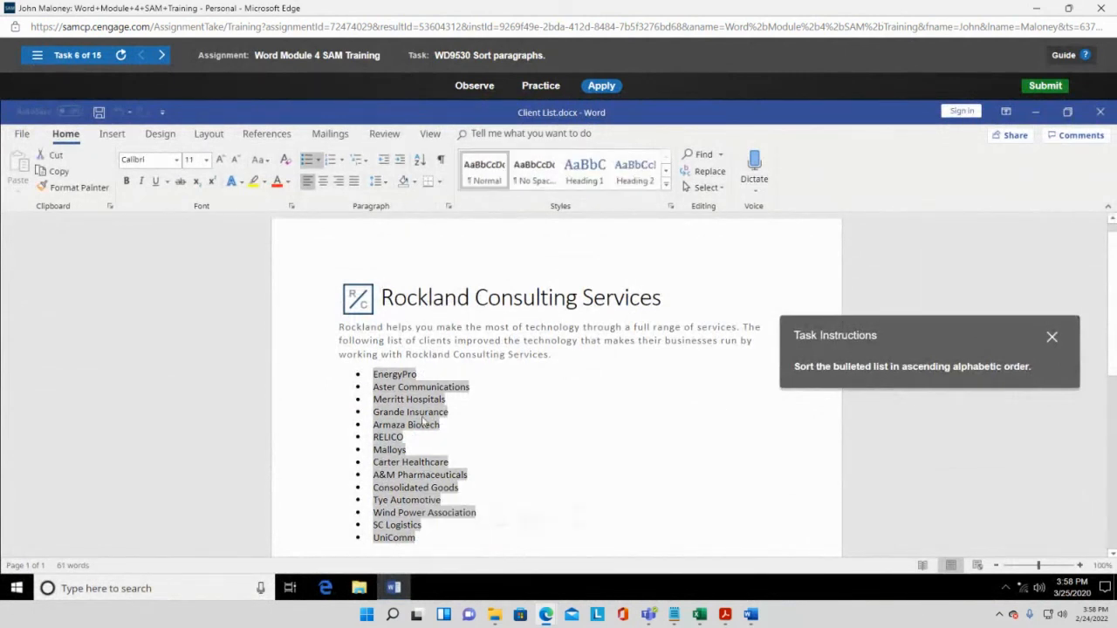
pyautogui.click(419, 162)
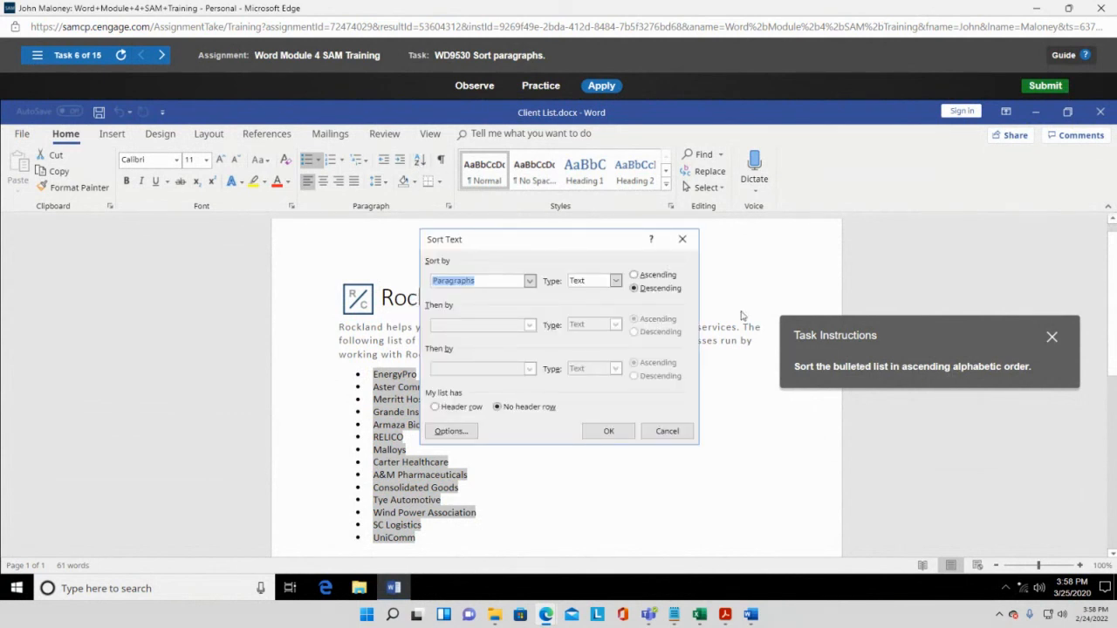
pyautogui.click(635, 276)
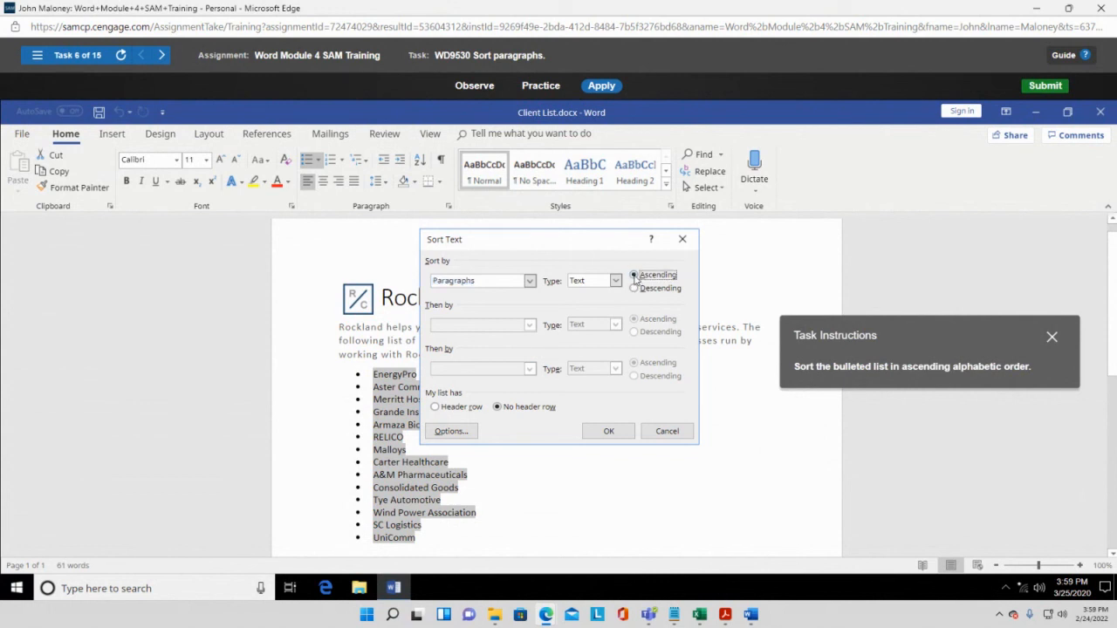
pyautogui.click(611, 430)
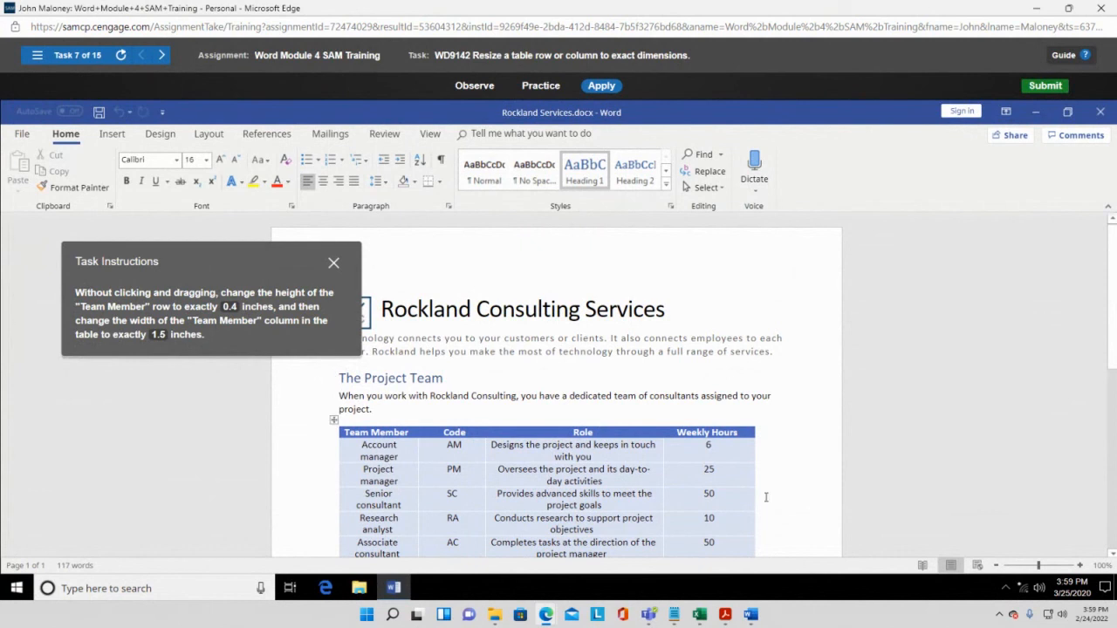
# Step: Open the Table Properties for the "Team Member" header cell and move the dialog clear of the task instructions
pyautogui.scroll(-1, 869, 498)
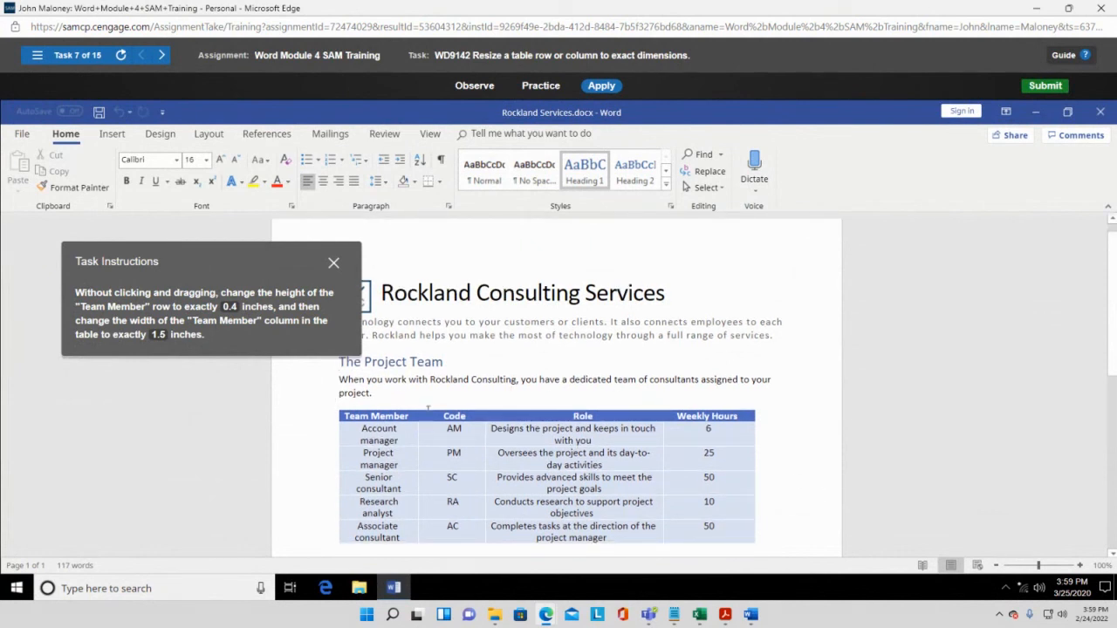
pyautogui.click(397, 417)
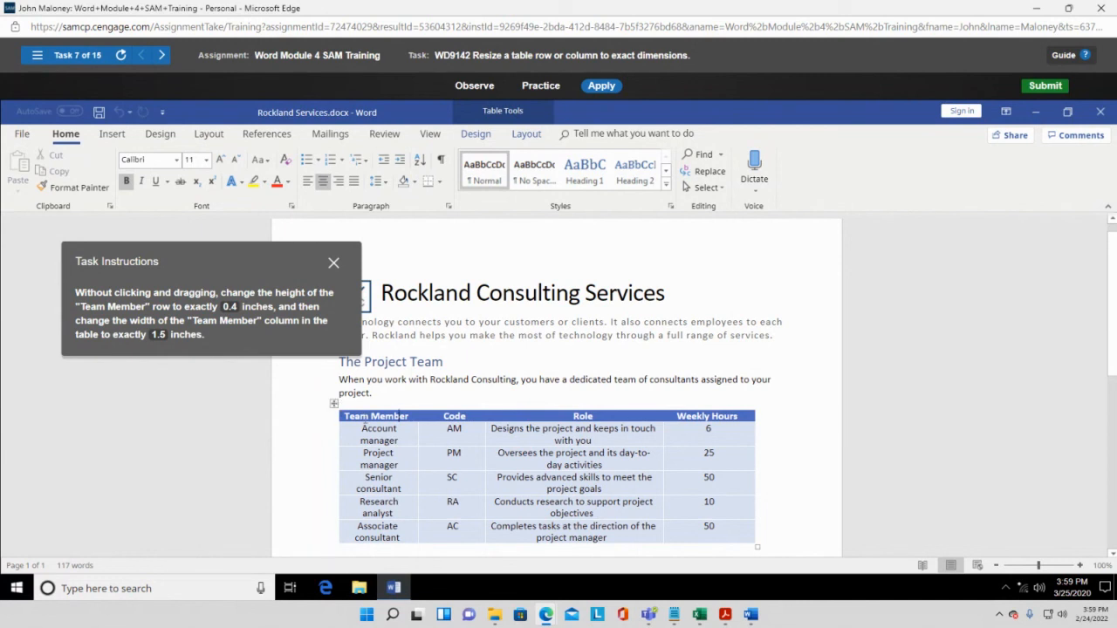
pyautogui.rightClick(367, 422)
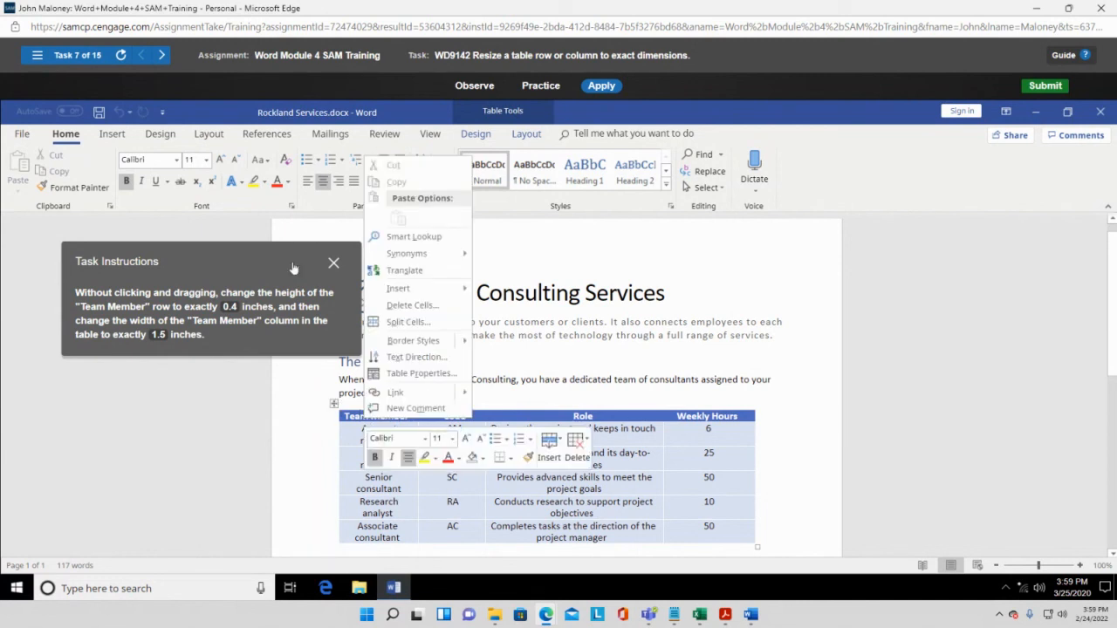
pyautogui.moveTo(278, 251); pyautogui.dragTo(786, 185)
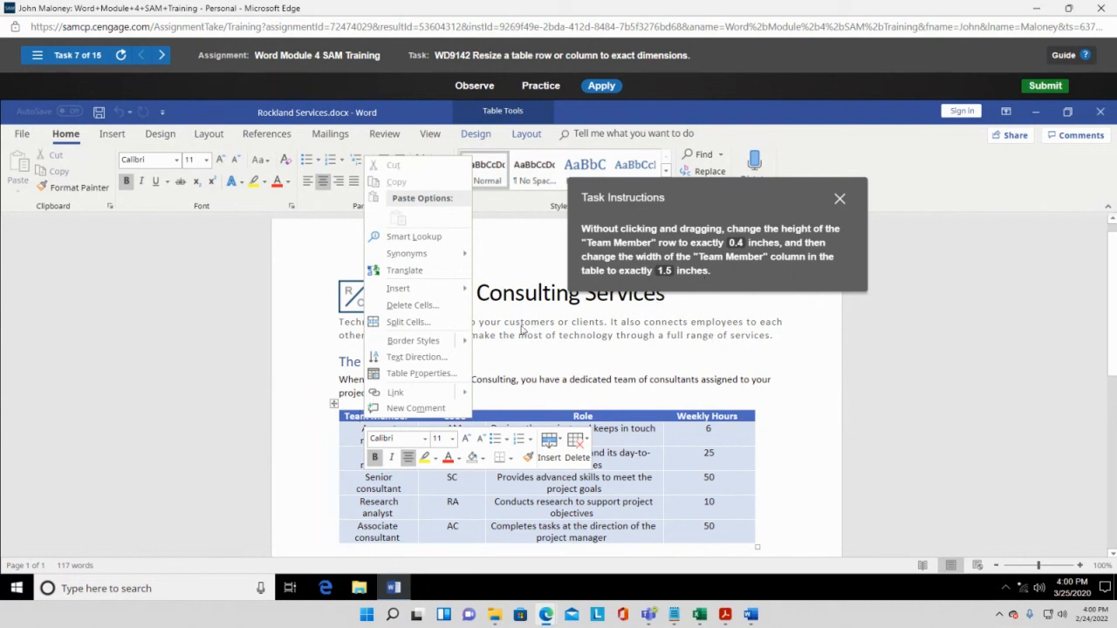
pyautogui.moveTo(430, 288)
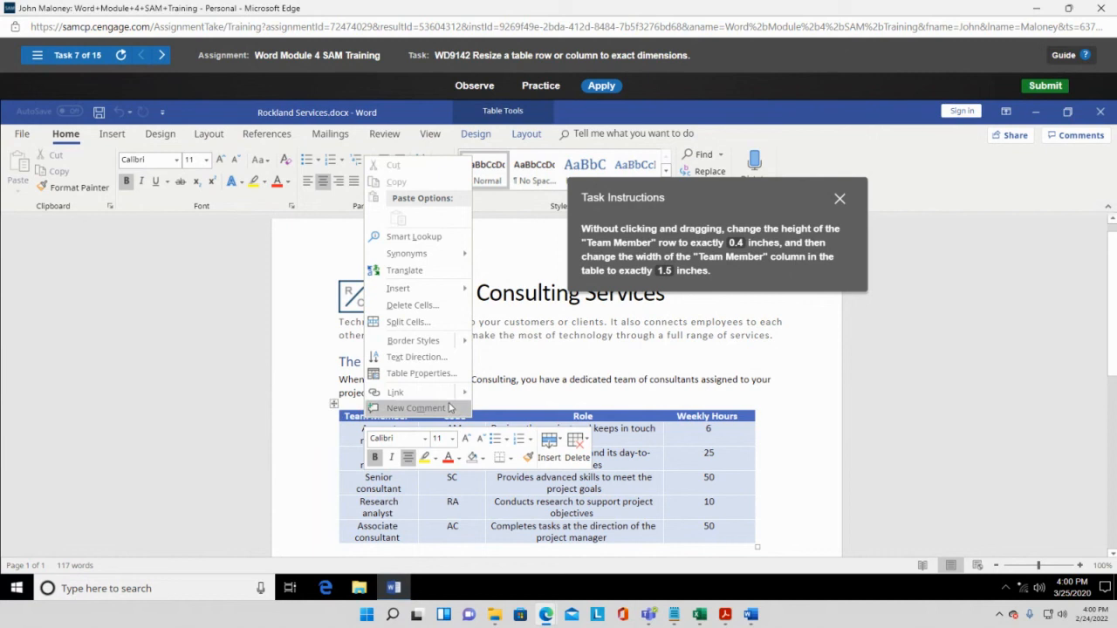
pyautogui.click(442, 374)
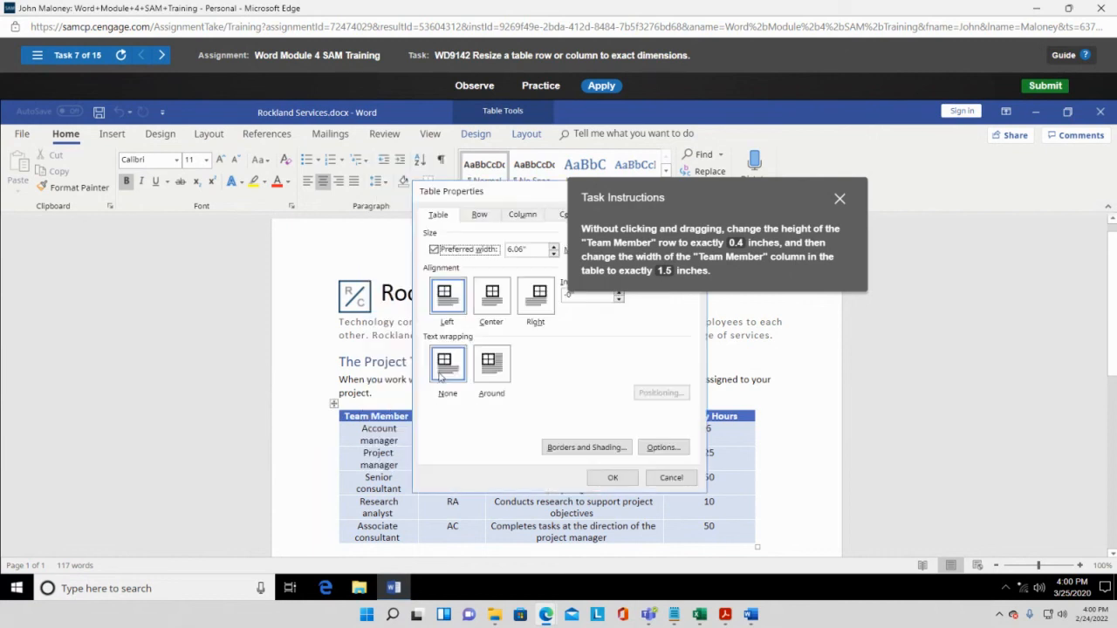
pyautogui.moveTo(494, 198); pyautogui.dragTo(337, 182)
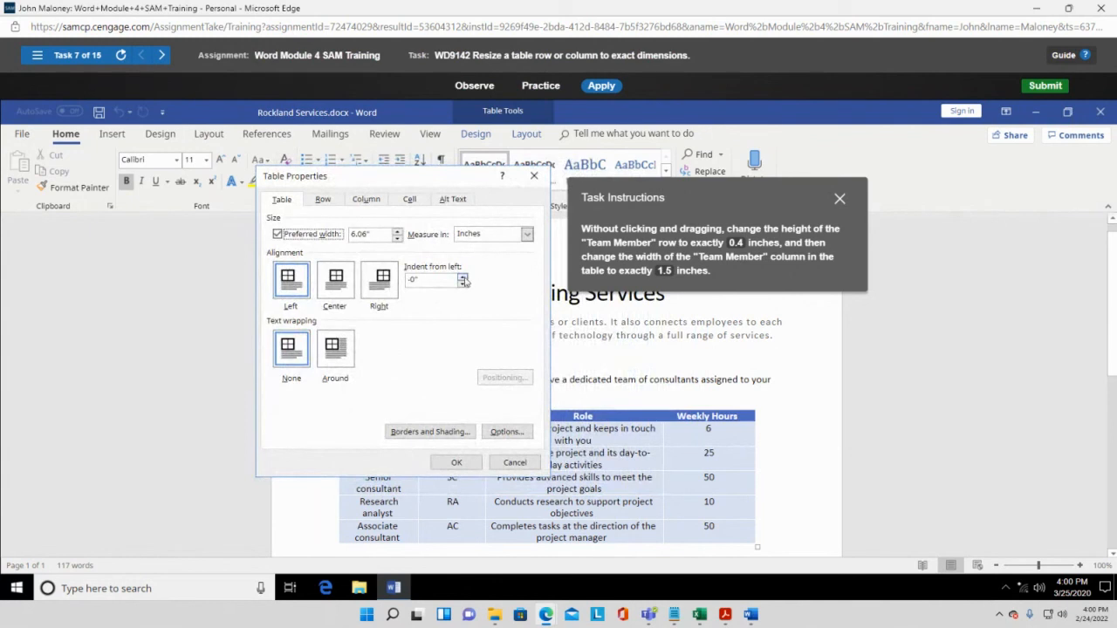
# Step: Set the "Team Member" row's specified height to 0.4" and its row height rule to Exactly
pyautogui.click(325, 201)
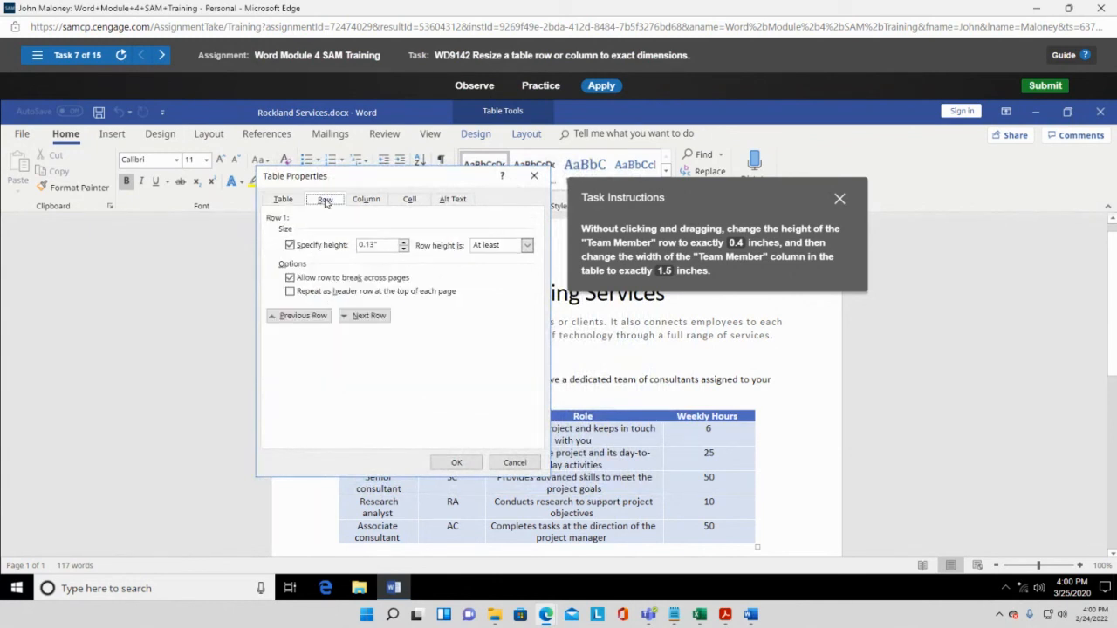
pyautogui.moveTo(406, 183); pyautogui.dragTo(490, 359)
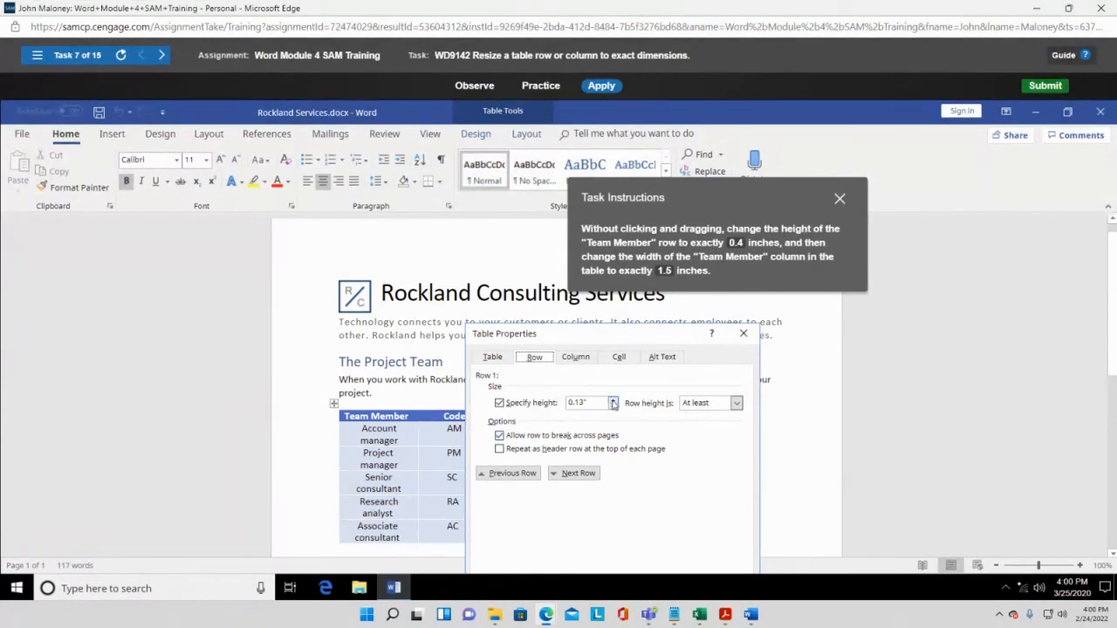
pyautogui.click(613, 400)
pyautogui.click(613, 401)
pyautogui.click(614, 401)
pyautogui.click(737, 403)
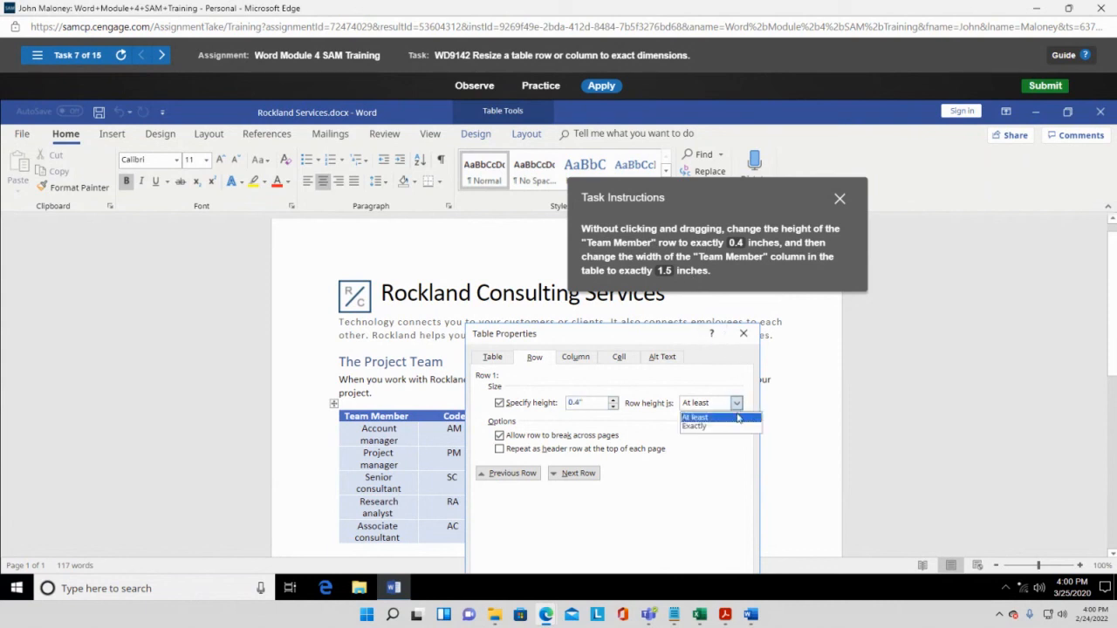
pyautogui.click(735, 427)
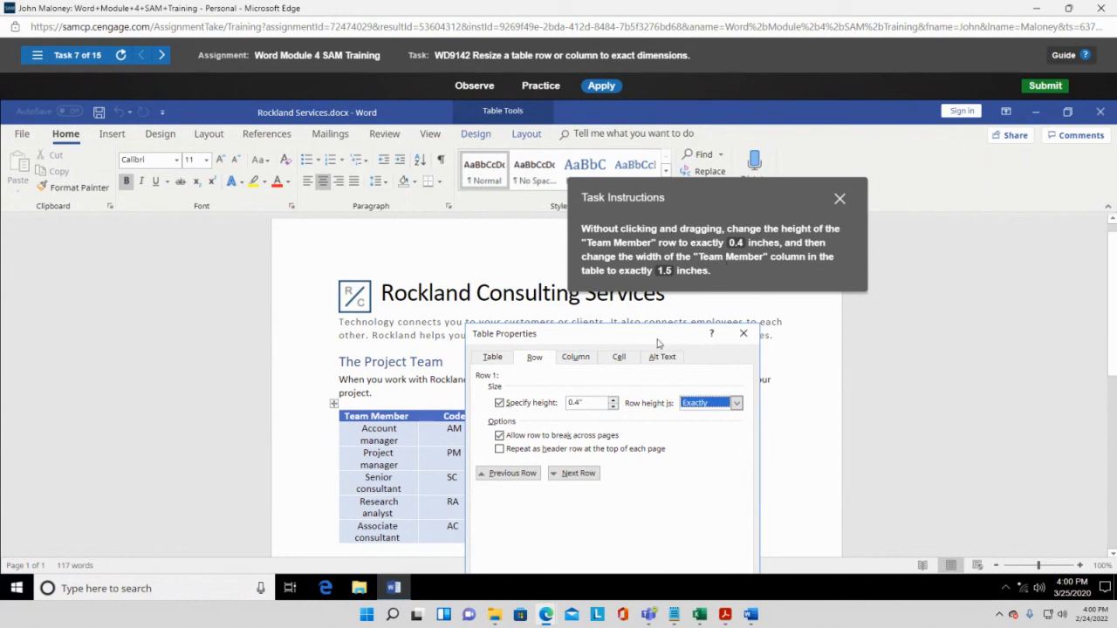
# Step: Set the "Team Member" column's preferred width to 1.5" and try to apply the row and column sizes to the table
pyautogui.click(578, 358)
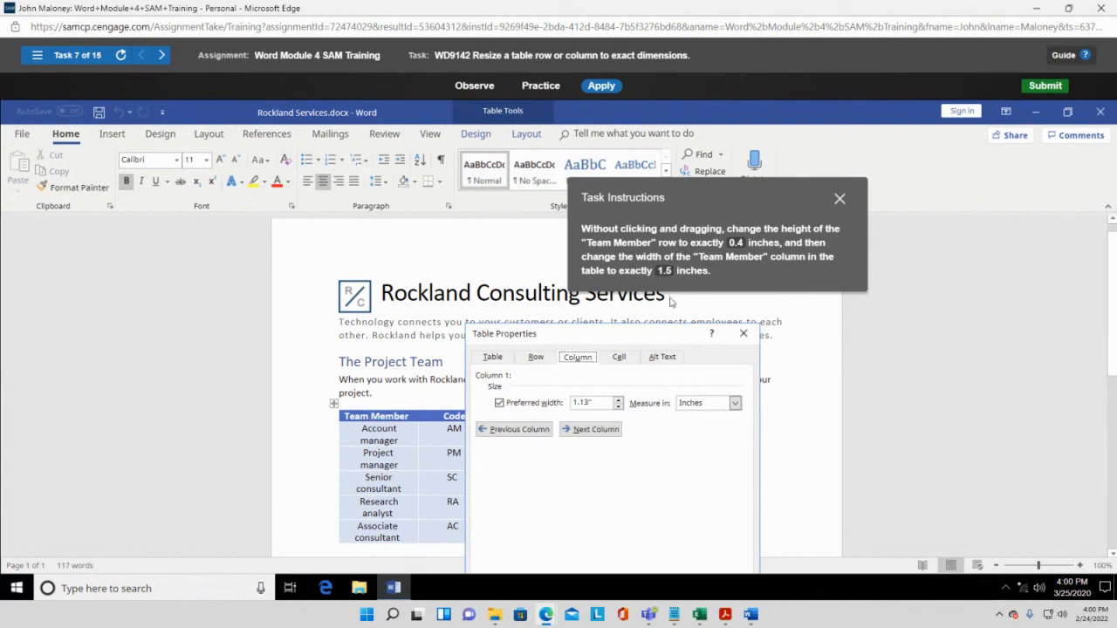
pyautogui.click(619, 401)
pyautogui.click(619, 400)
pyautogui.click(618, 401)
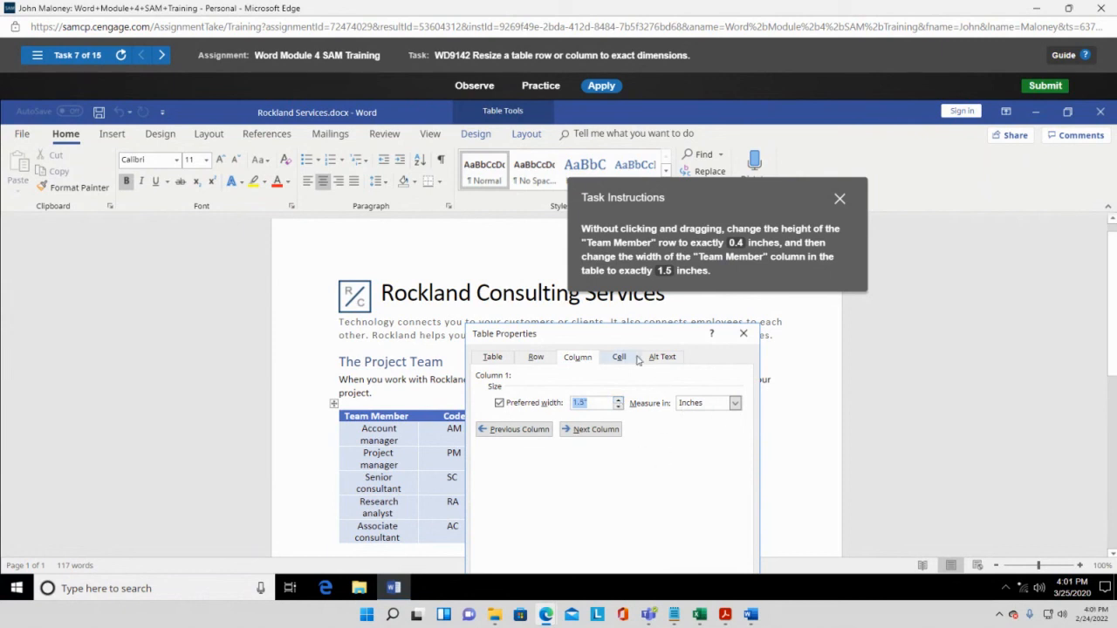
pyautogui.moveTo(650, 333); pyautogui.dragTo(375, 174)
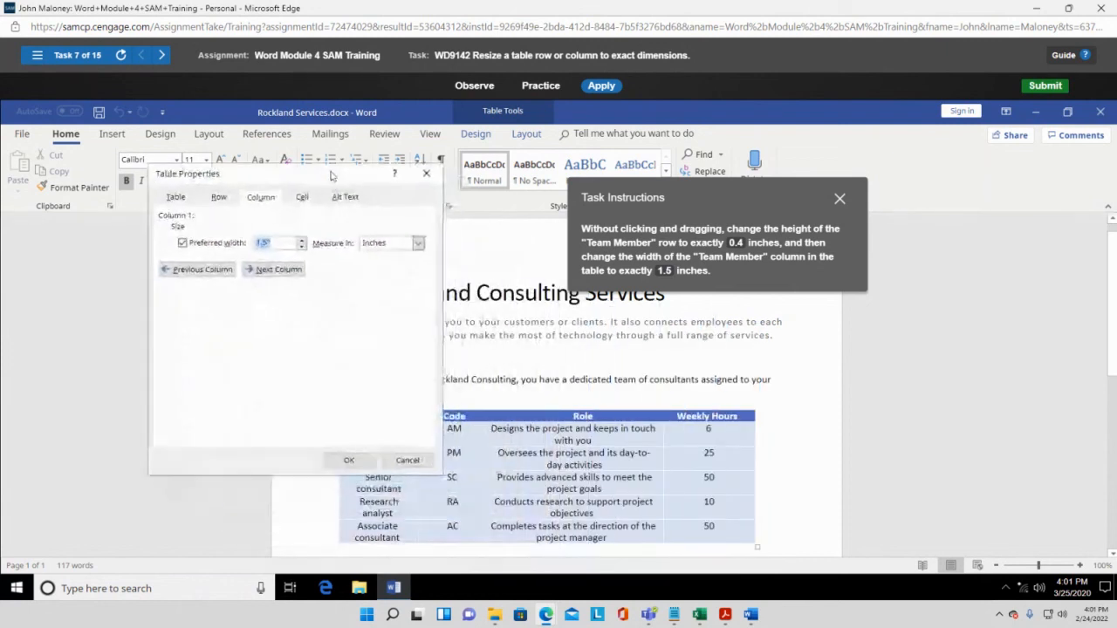
pyautogui.click(344, 461)
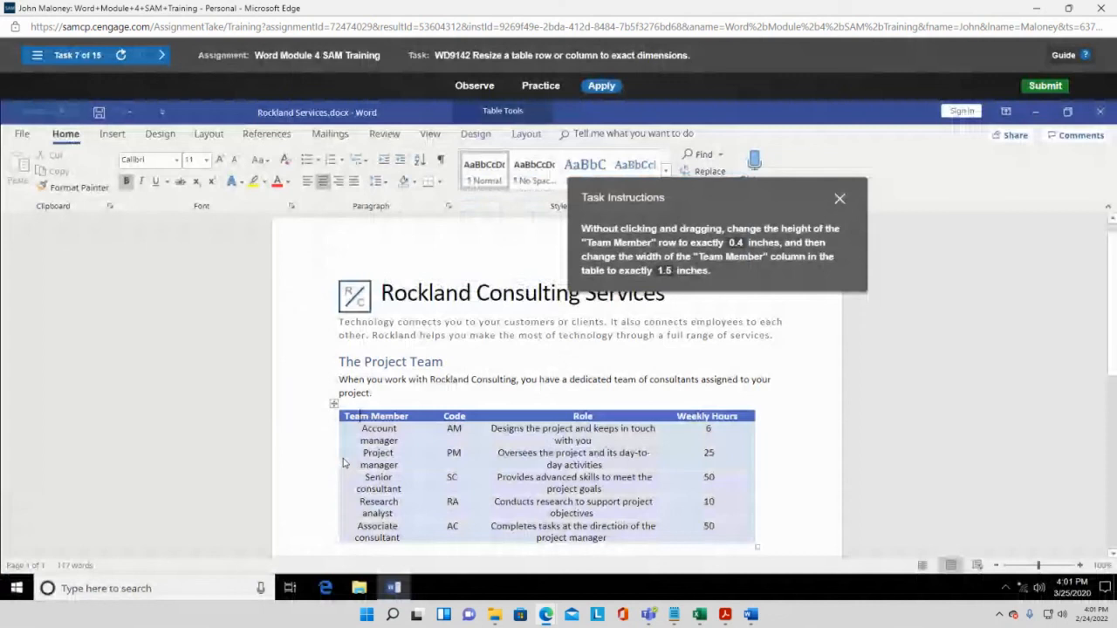
pyautogui.click(333, 402)
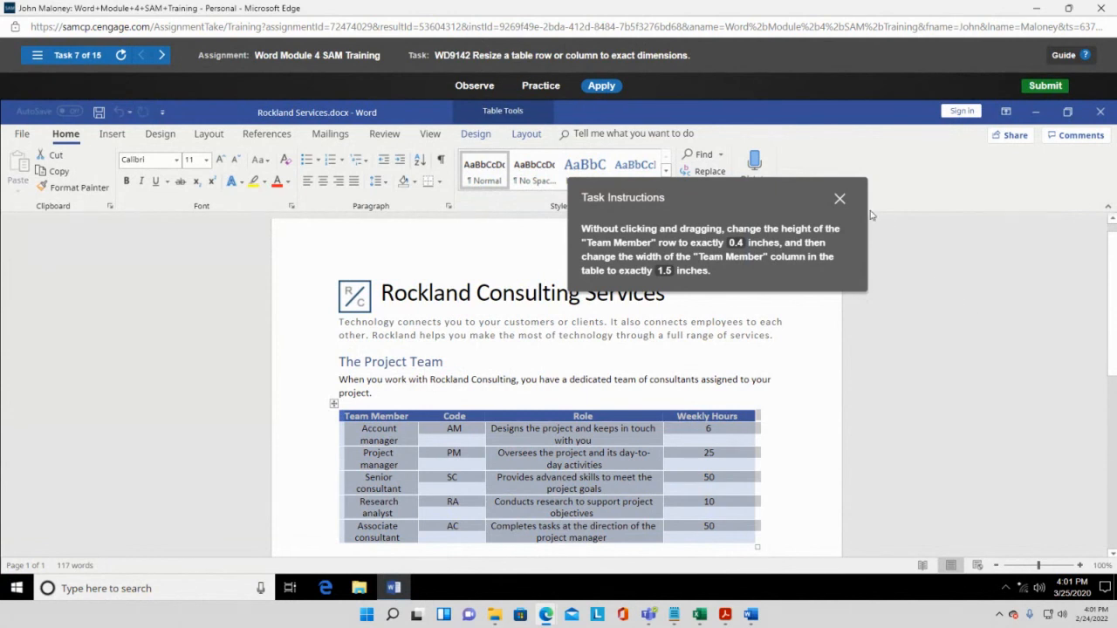
pyautogui.click(839, 200)
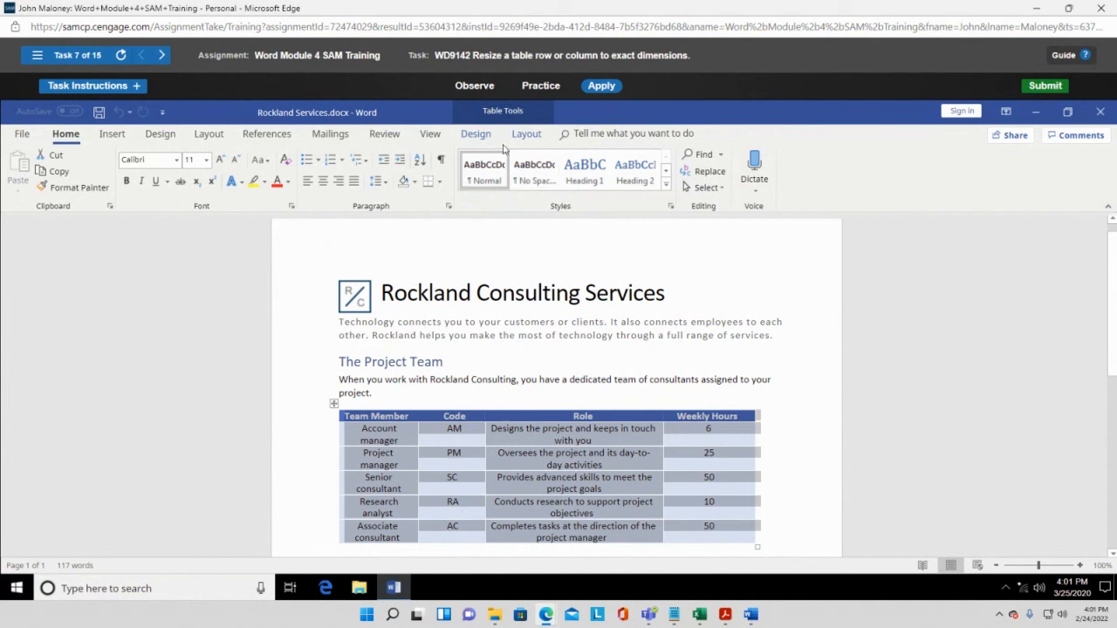
pyautogui.click(334, 406)
pyautogui.click(320, 435)
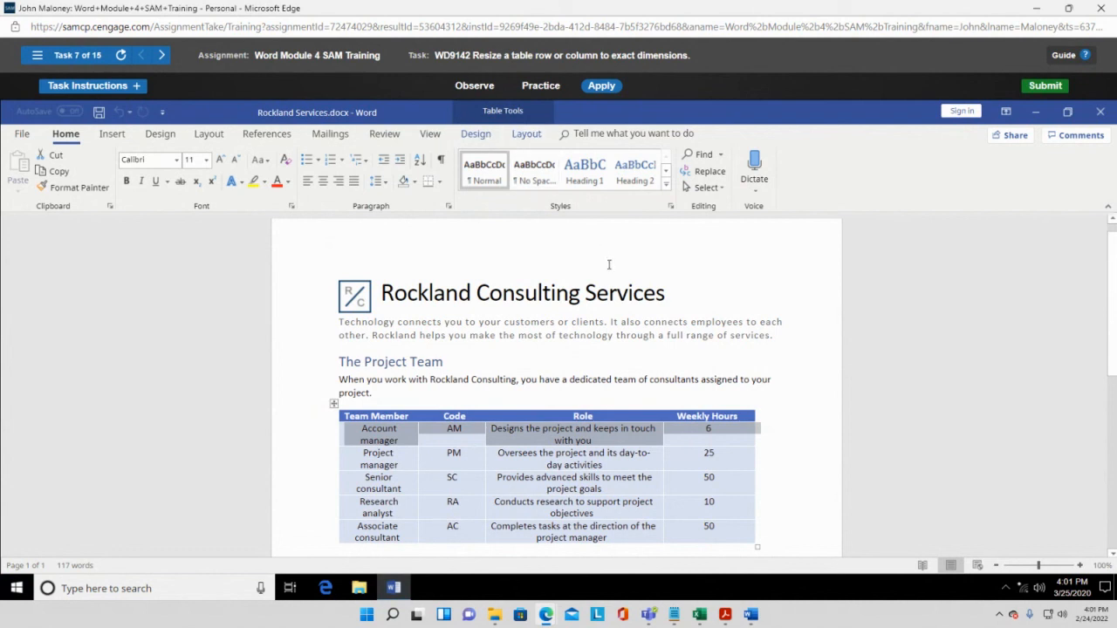
# Step: Start the table resizing task in Practice mode and set the "Team Member" row height to 0.4"
pyautogui.click(541, 86)
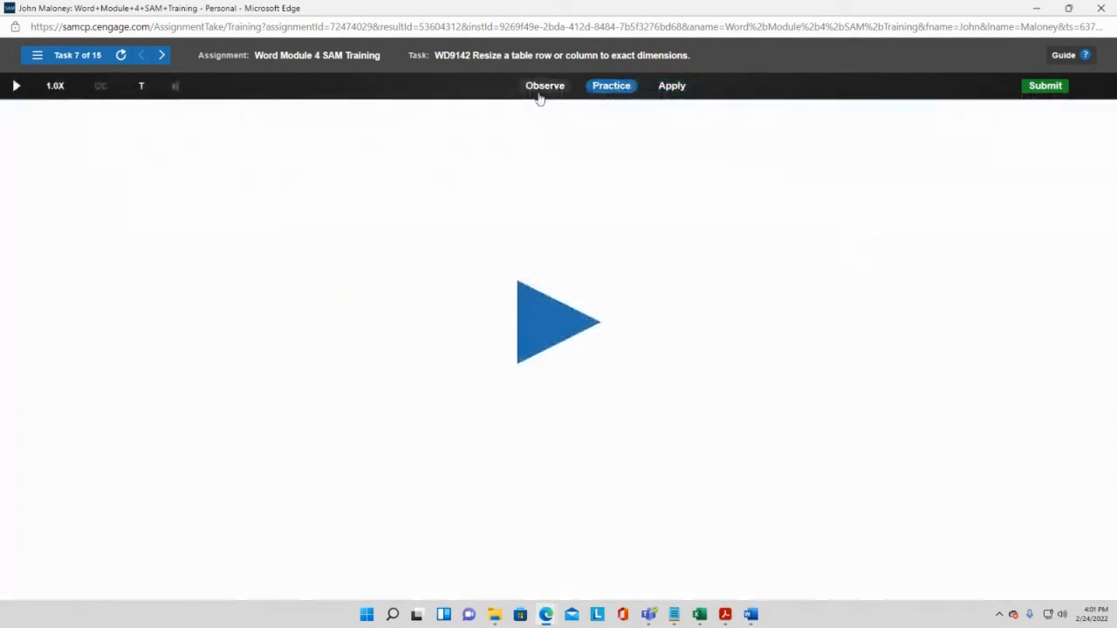
pyautogui.click(539, 295)
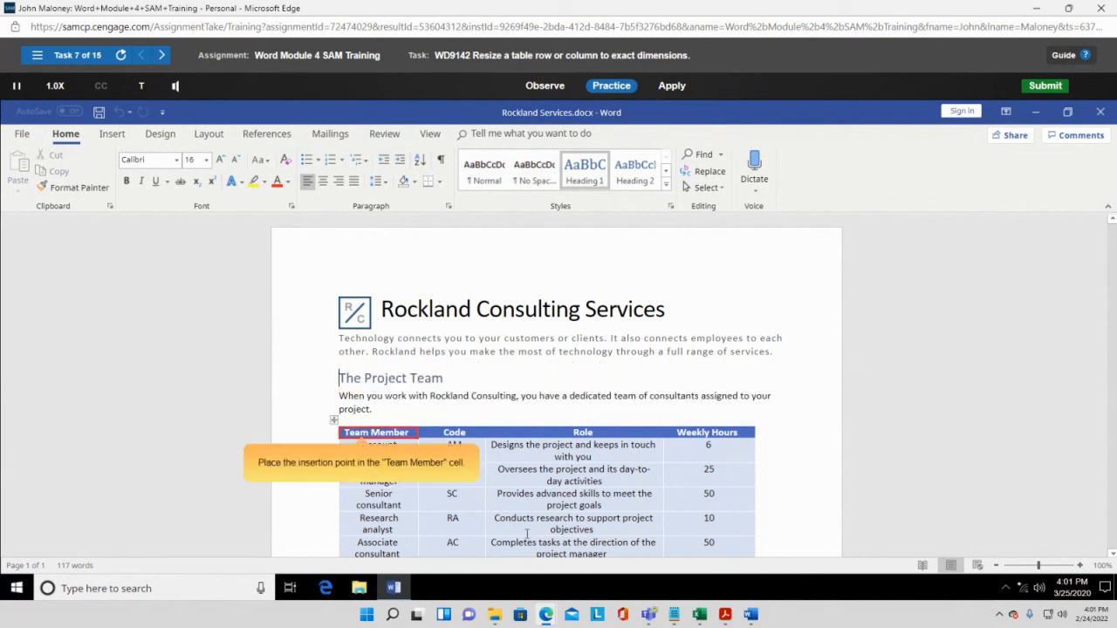
pyautogui.click(373, 433)
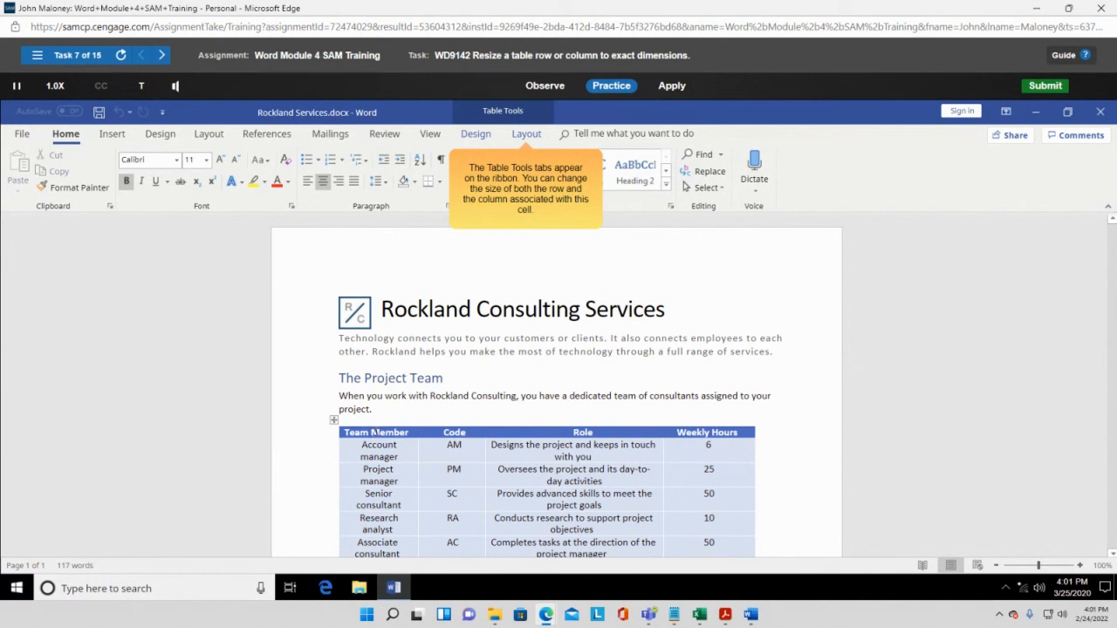
pyautogui.click(527, 135)
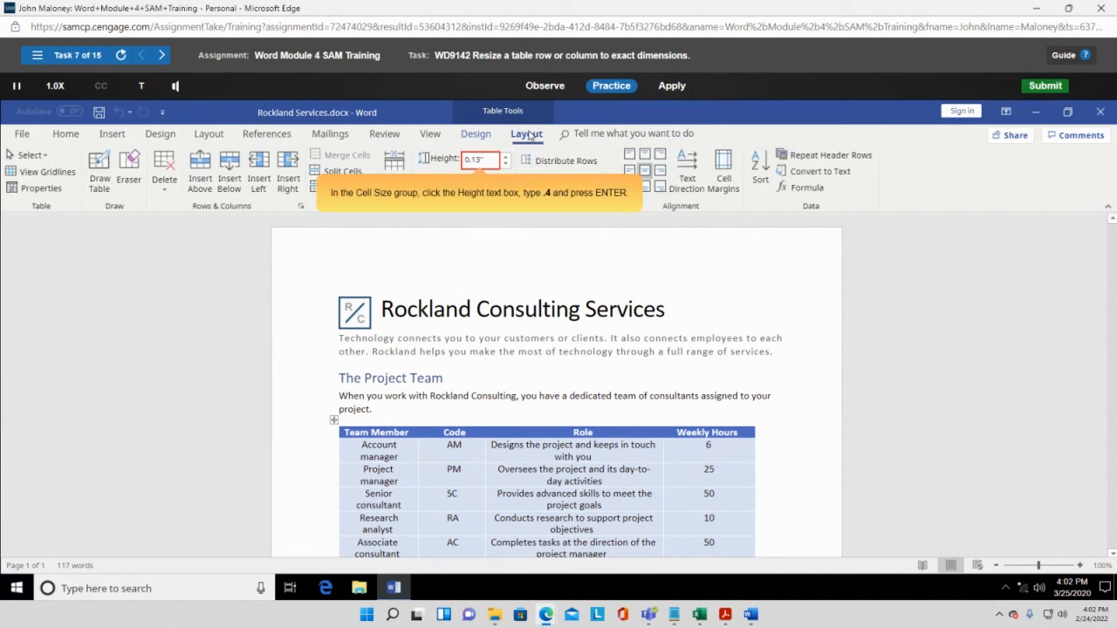
pyautogui.click(490, 161)
pyautogui.write('.4')
pyautogui.press('Return')
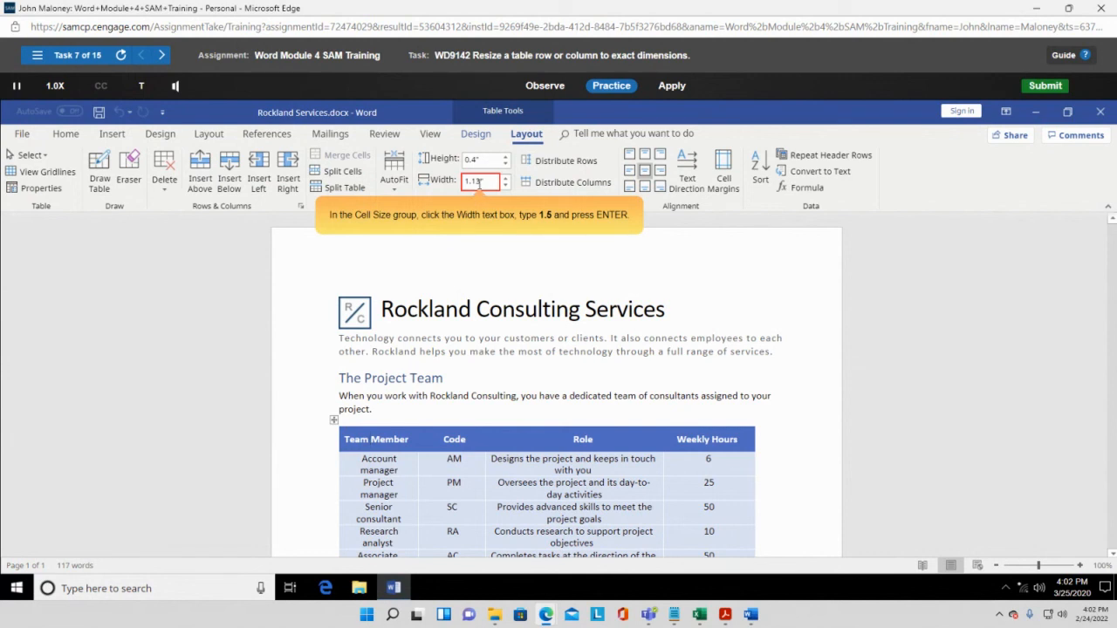
# Step: Set the "Team Member" column width to 1.5" to finish the practice run
pyautogui.click(478, 183)
pyautogui.write('1.5')
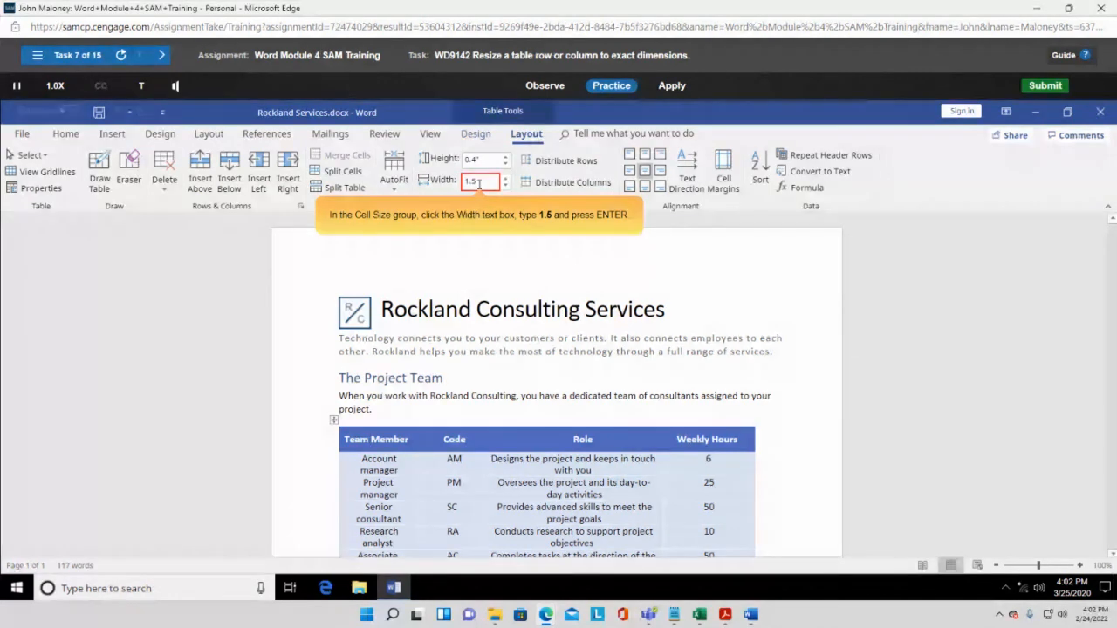
pyautogui.press('Return')
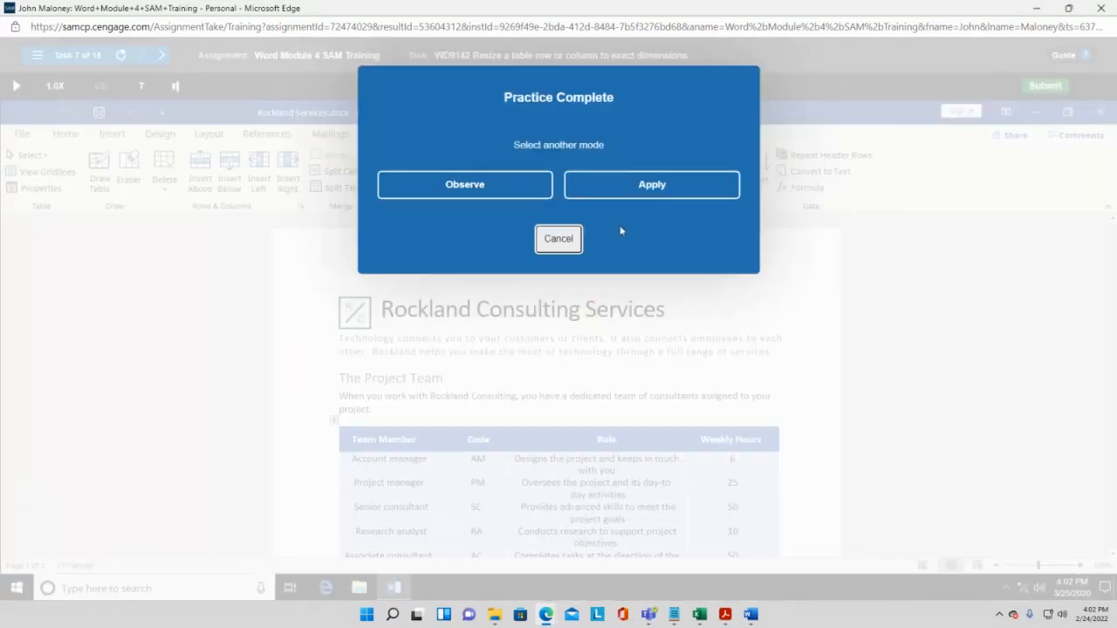
# Step: Open the same task in Apply mode, move the task instructions aside, and set the "Team Member" row height to 0.4"
pyautogui.click(665, 185)
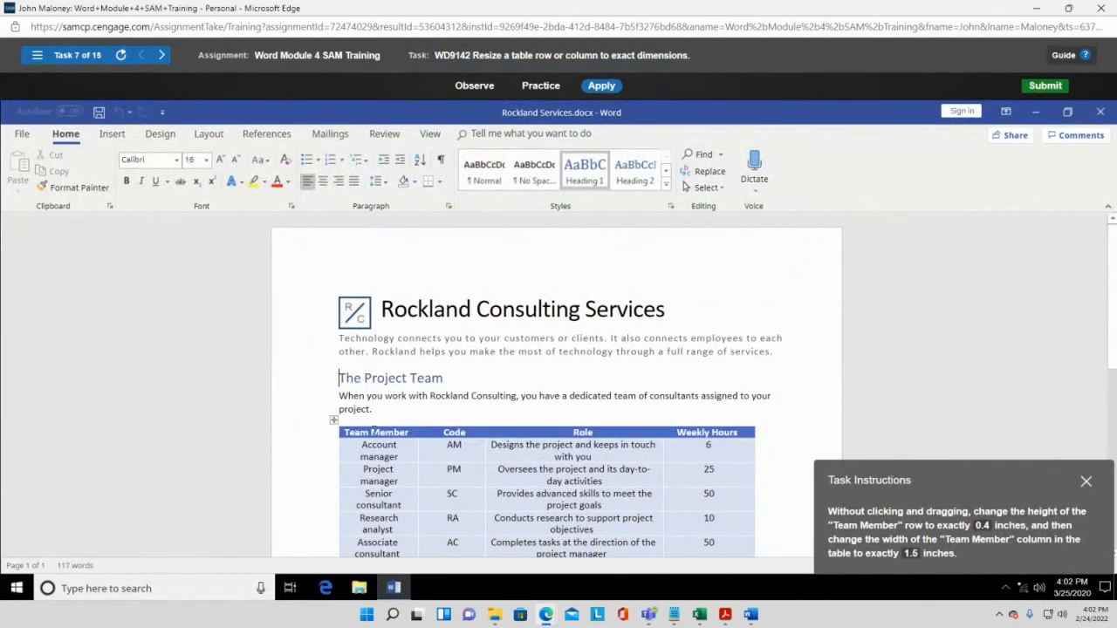
pyautogui.click(374, 433)
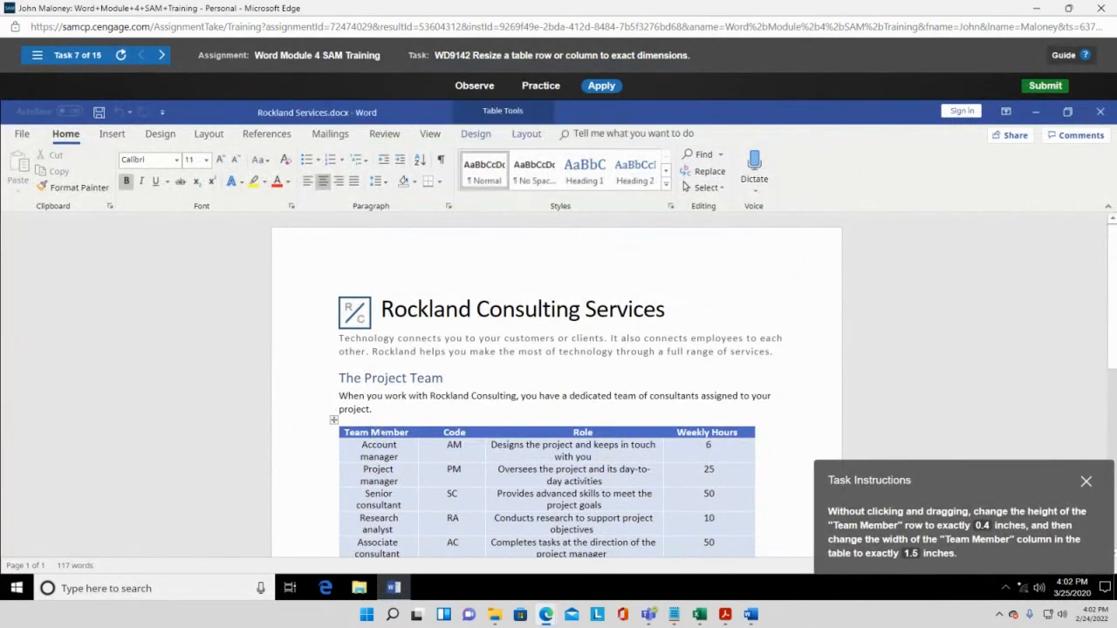
pyautogui.click(527, 135)
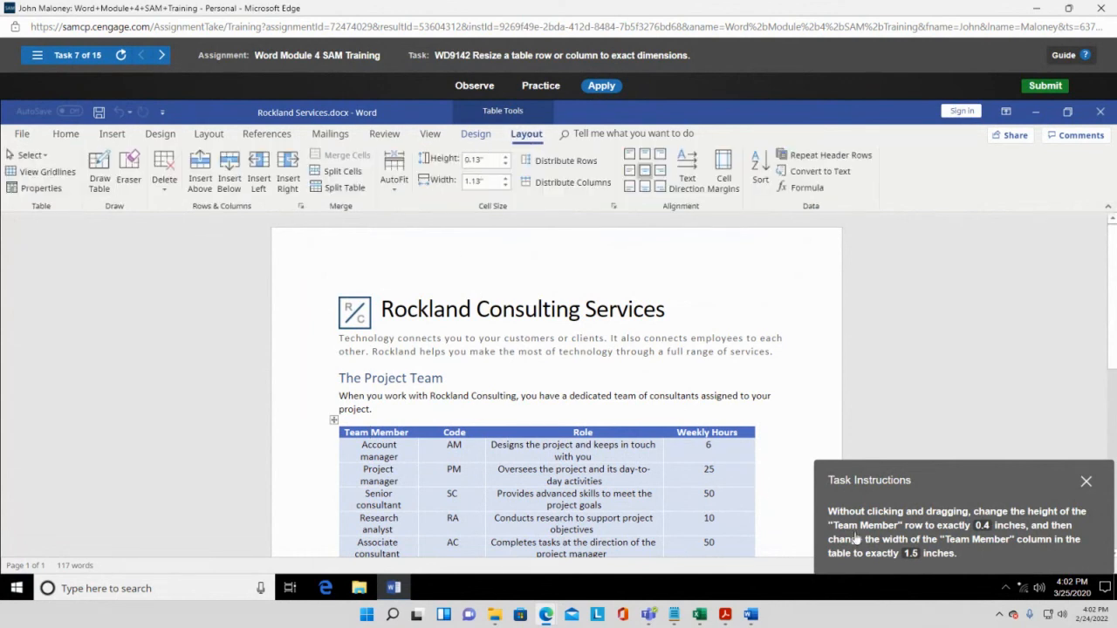
pyautogui.moveTo(990, 478); pyautogui.dragTo(230, 306)
pyautogui.click(492, 160)
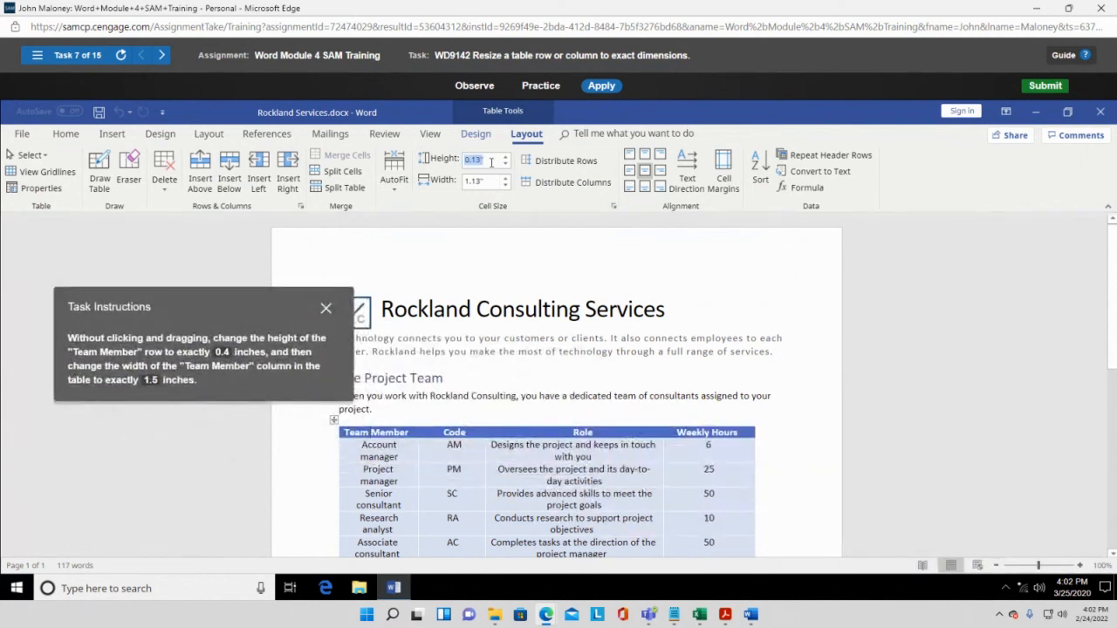
pyautogui.write('.4')
pyautogui.press('Return')
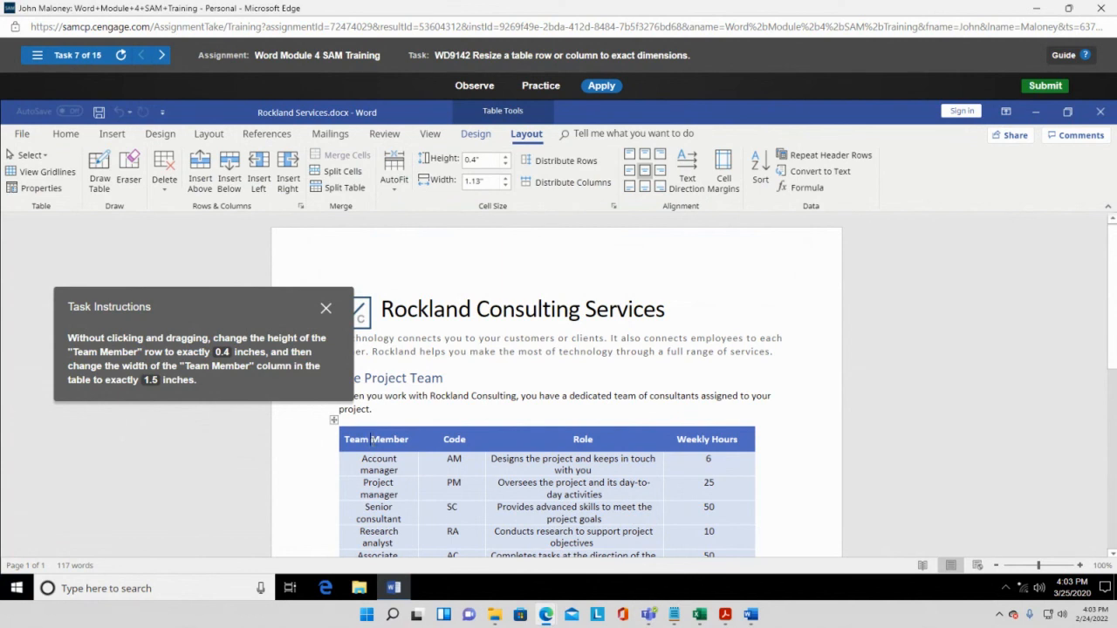
# Step: Set the "Team Member" column width to 1.5" in the Apply mode table
pyautogui.click(481, 180)
pyautogui.write('1.5')
pyautogui.press('Return')
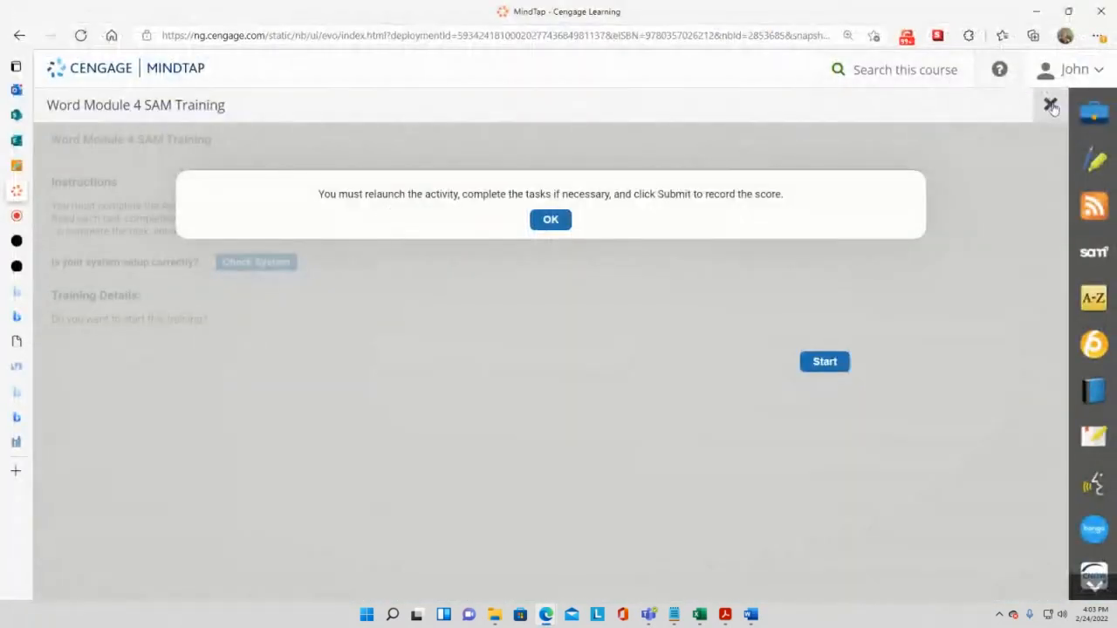
# Step: Close the Word Module 4 SAM Training activity in MindTap and switch to the Bb Collaborate session
pyautogui.click(1051, 105)
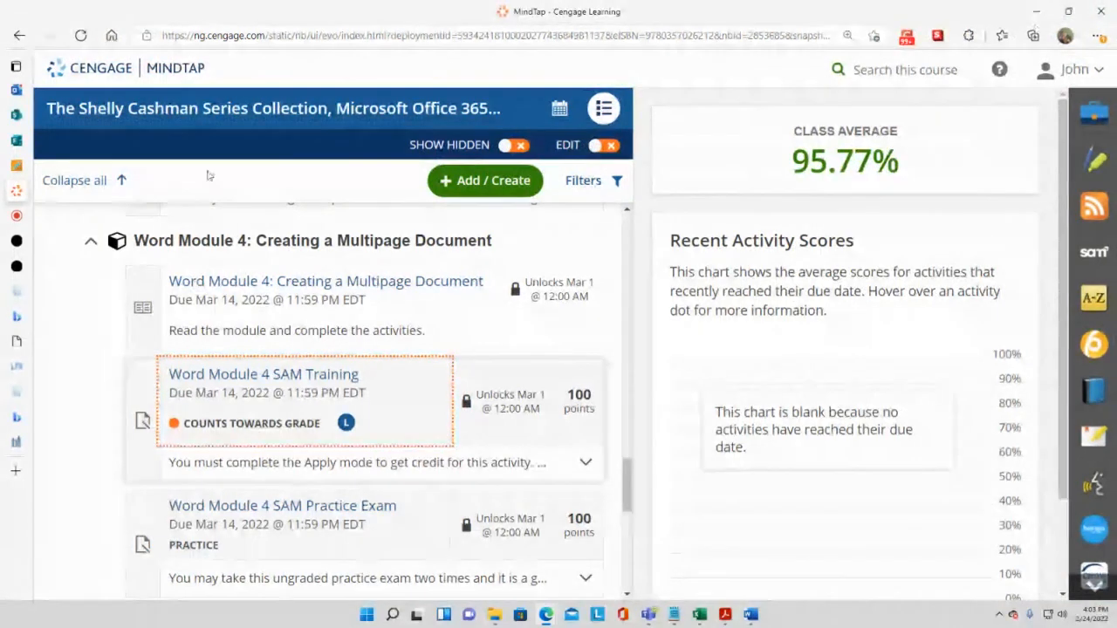
pyautogui.click(35, 217)
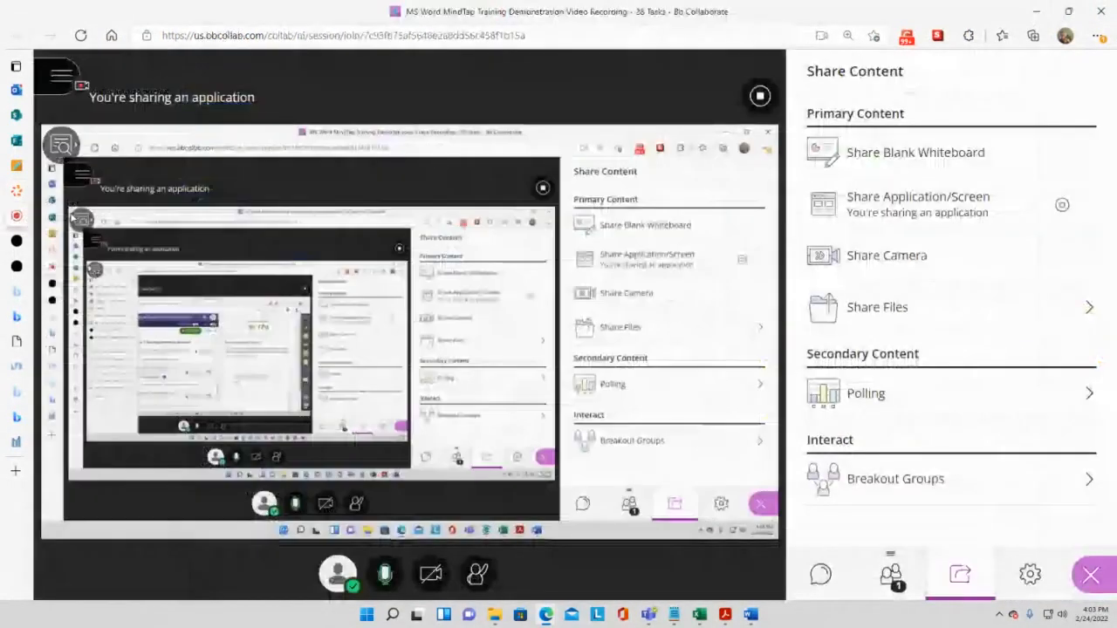